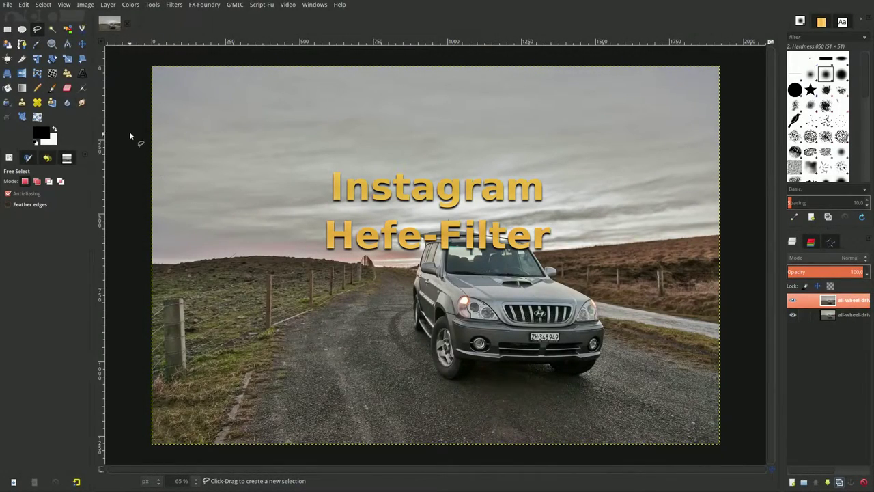
# - Apply Brightness-Contrast with brightness 0.032 and contrast 0.047 to the photo
pyautogui.click(130, 5)
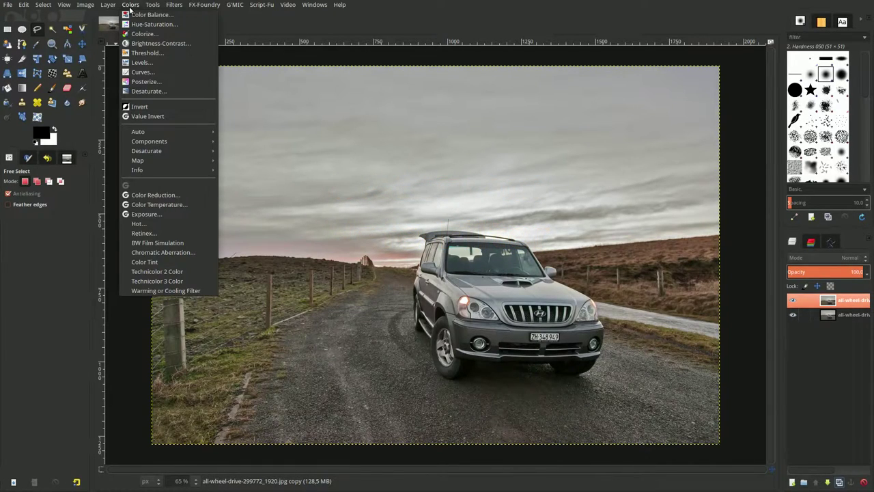
pyautogui.click(140, 44)
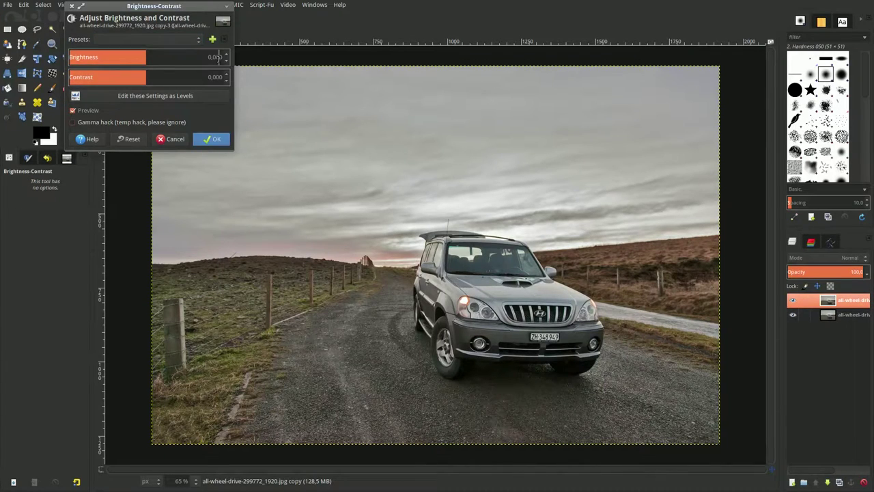
pyautogui.doubleClick(217, 58)
pyautogui.write('032')
pyautogui.press('Return')
pyautogui.doubleClick(216, 77)
pyautogui.write('047')
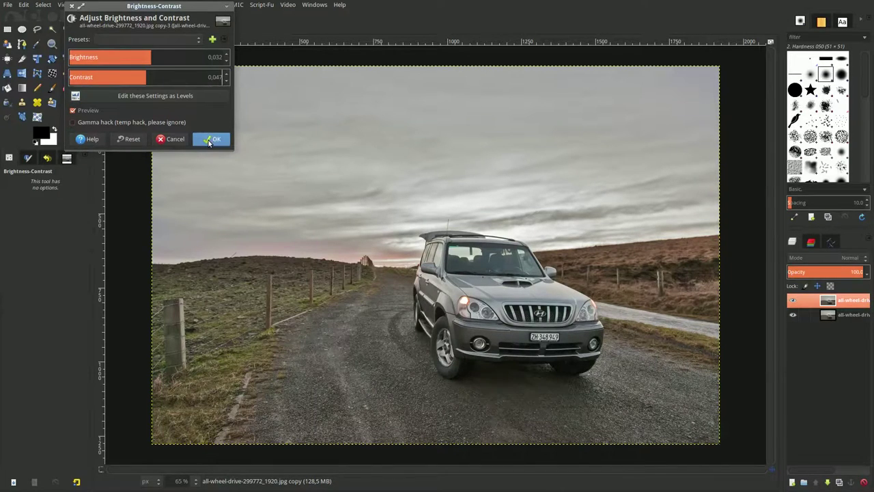
pyautogui.click(210, 140)
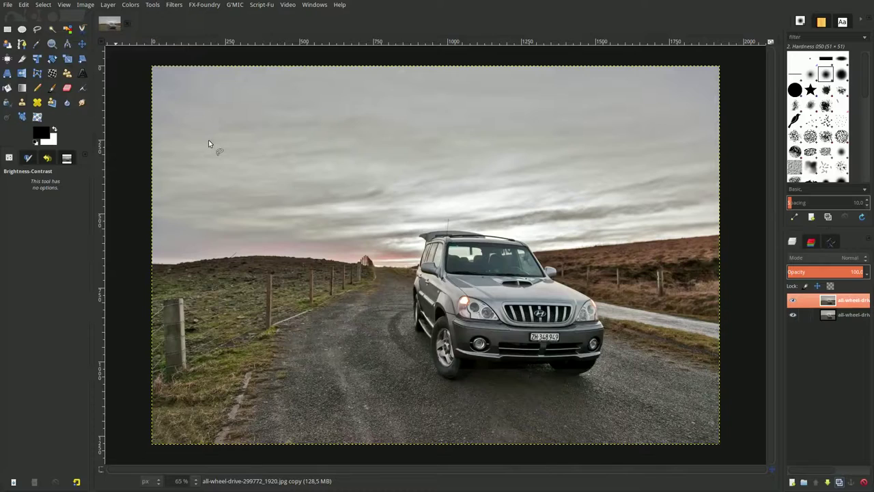
pyautogui.click(132, 7)
# - Apply Color Balance to the midtones with Cyan-Red 5 and Magenta-Green -20
pyautogui.click(137, 16)
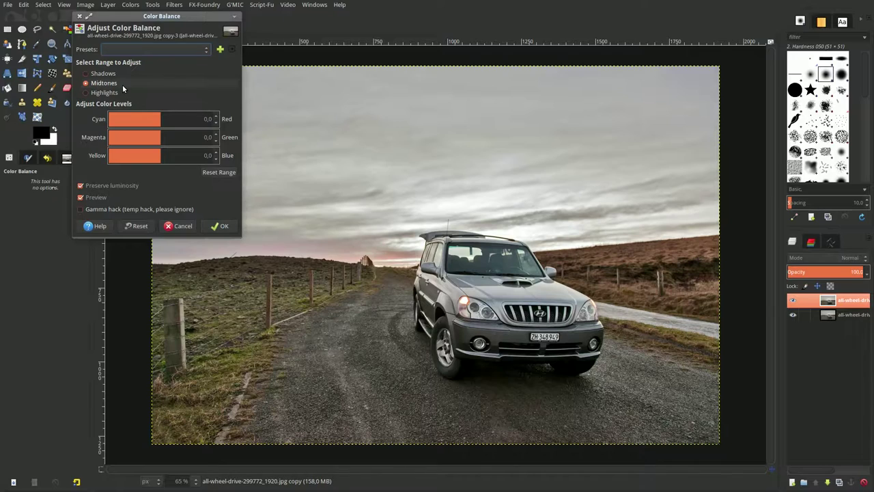
pyautogui.press('Tab')
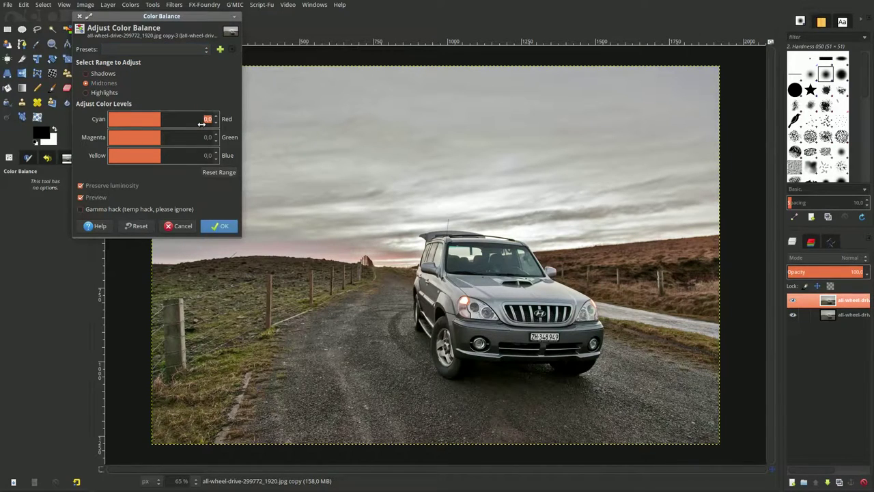
pyautogui.write('5')
pyautogui.press('Return')
pyautogui.click(204, 144)
pyautogui.write('-2')
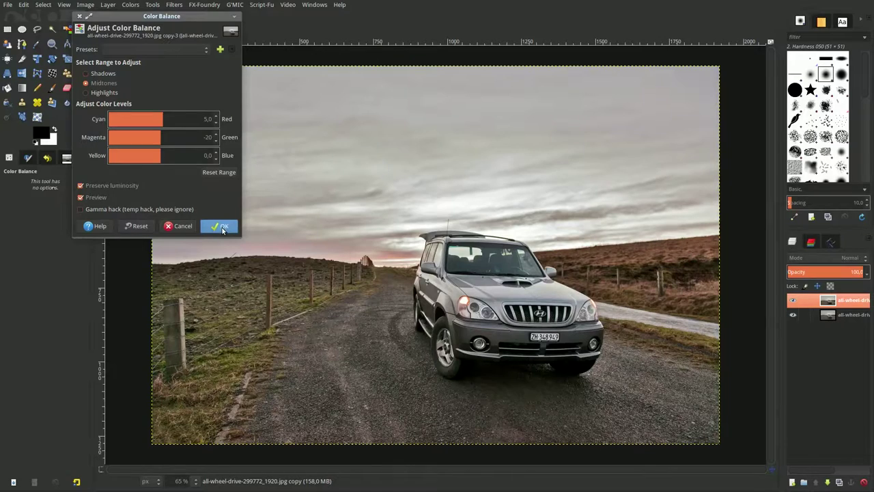
pyautogui.click(221, 226)
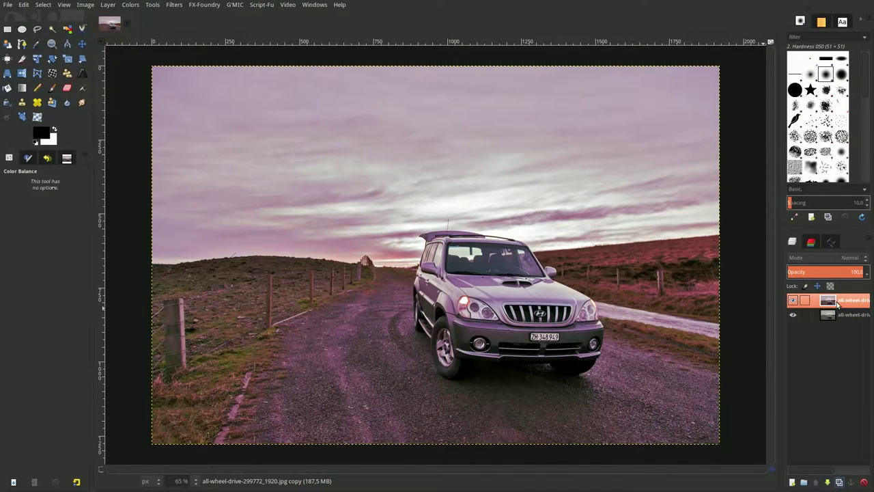
# - Duplicate the photo layer, set the copy to Overlay at 20% opacity, and merge it down
pyautogui.click(840, 482)
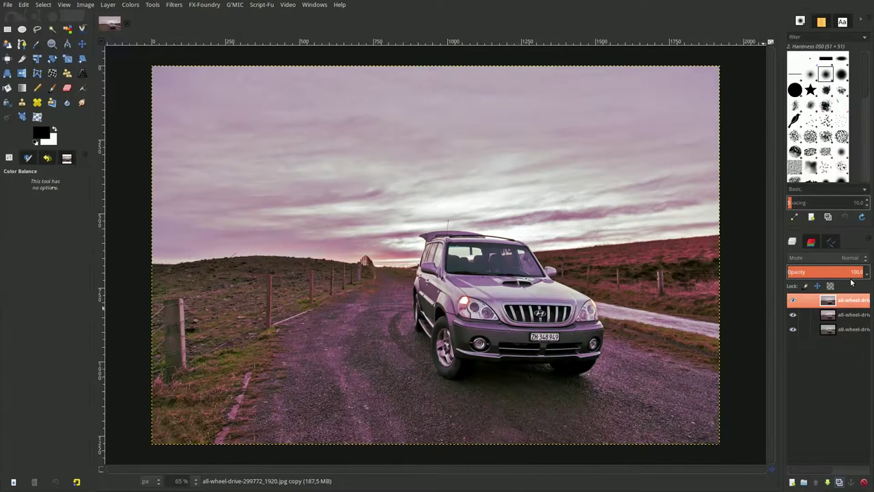
pyautogui.click(852, 273)
pyautogui.press('Return')
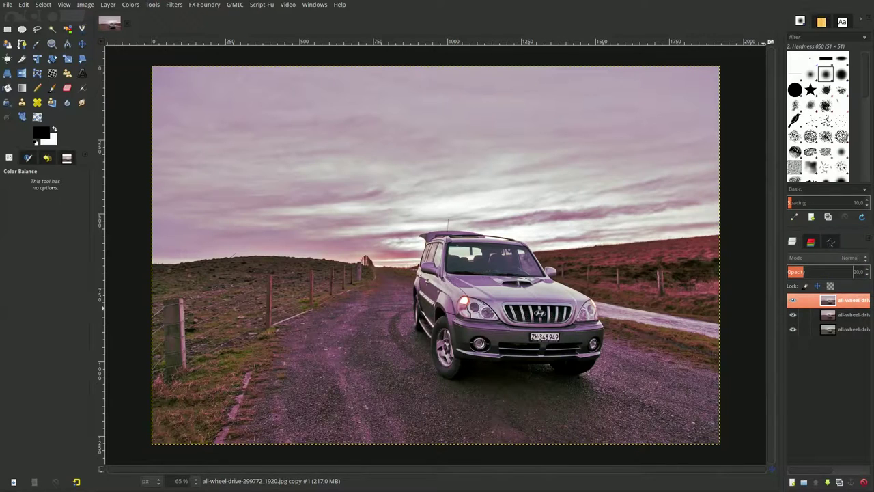
pyautogui.click(830, 258)
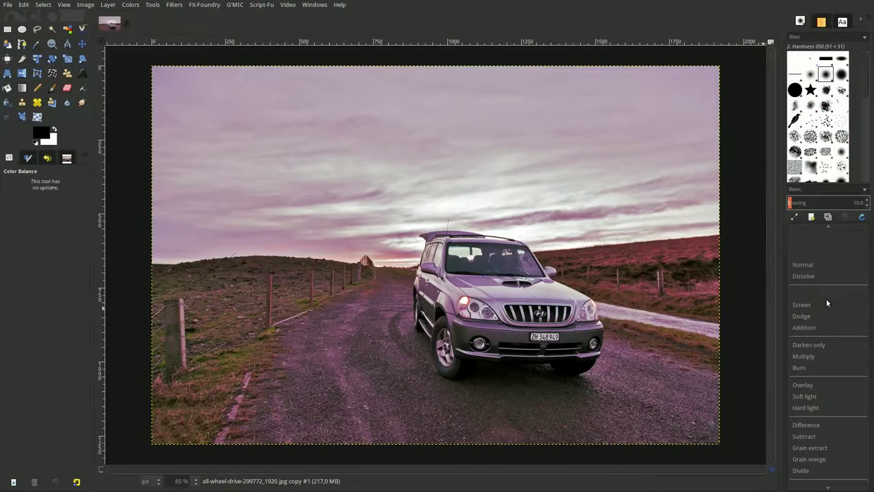
pyautogui.click(826, 388)
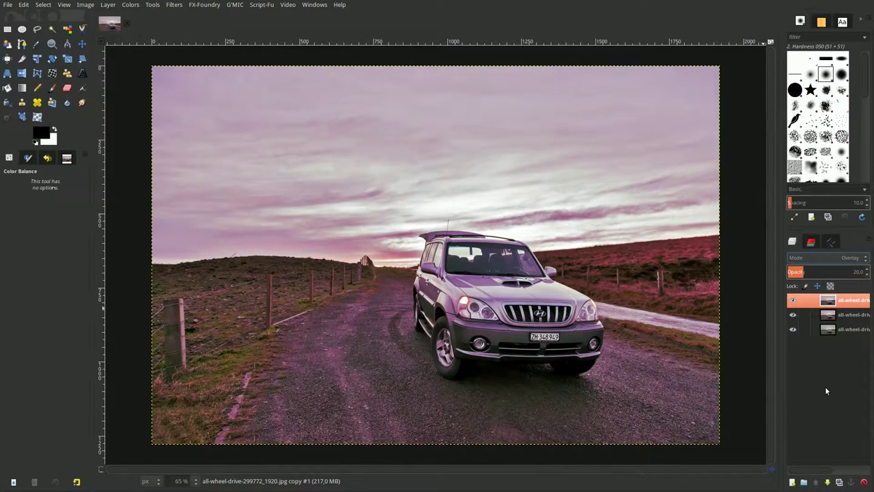
pyautogui.rightClick(830, 300)
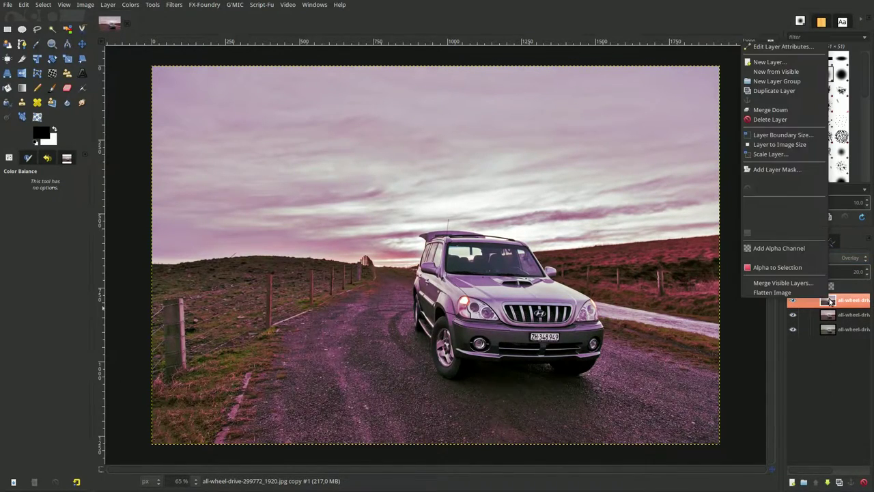
pyautogui.click(770, 110)
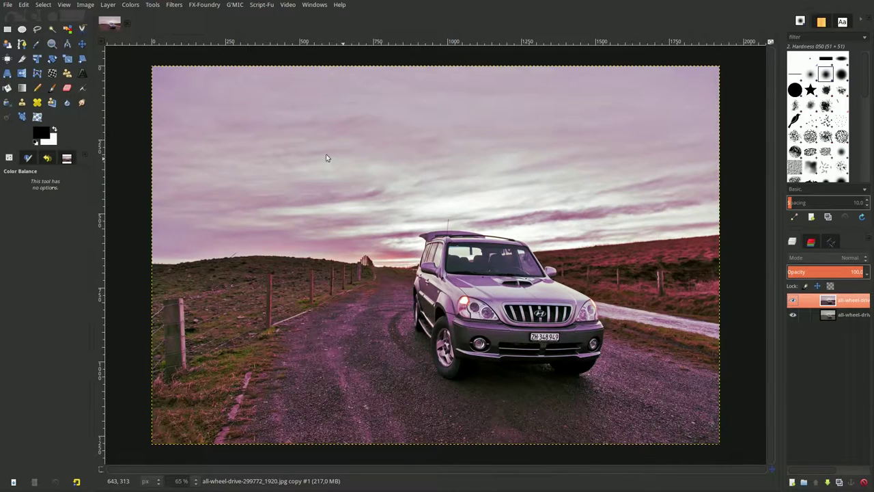
# - Apply a second Brightness-Contrast with brightness -0.022 and contrast 0.037
pyautogui.click(131, 6)
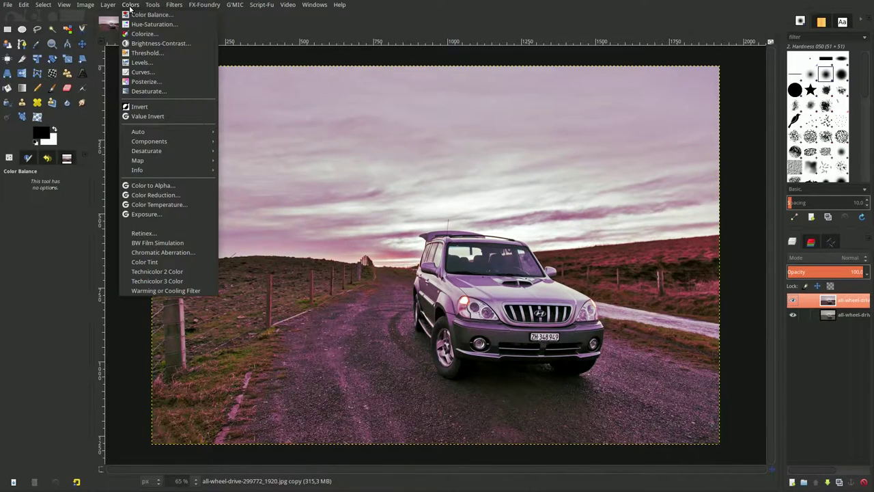
pyautogui.click(146, 45)
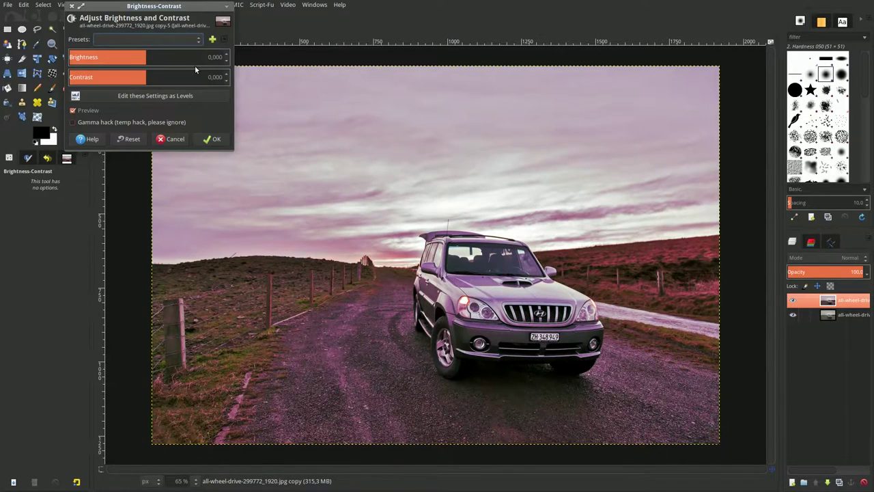
pyautogui.click(213, 60)
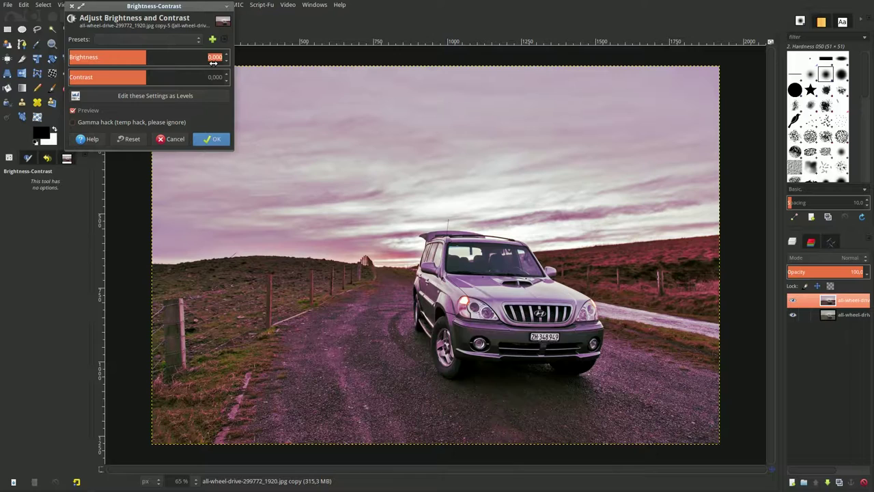
pyautogui.press('BackSpace')
pyautogui.write('22')
pyautogui.press('Return')
pyautogui.doubleClick(218, 78)
pyautogui.press('BackSpace')
pyautogui.write('7')
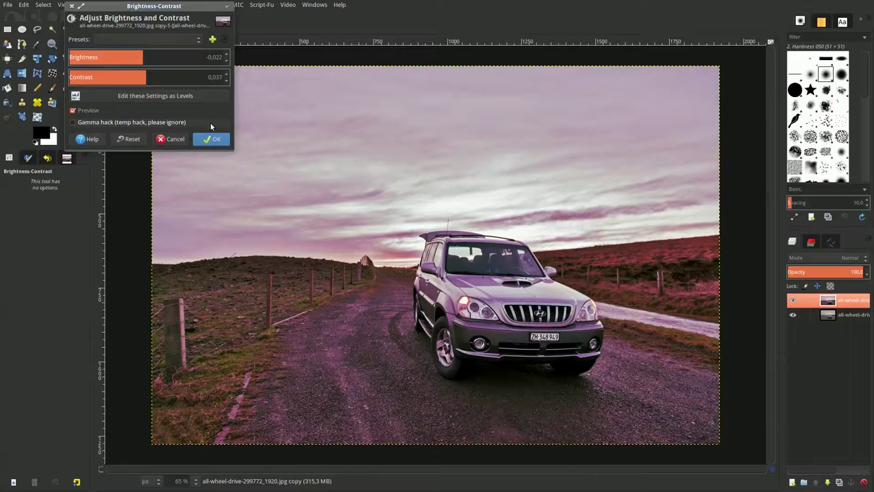
pyautogui.click(213, 139)
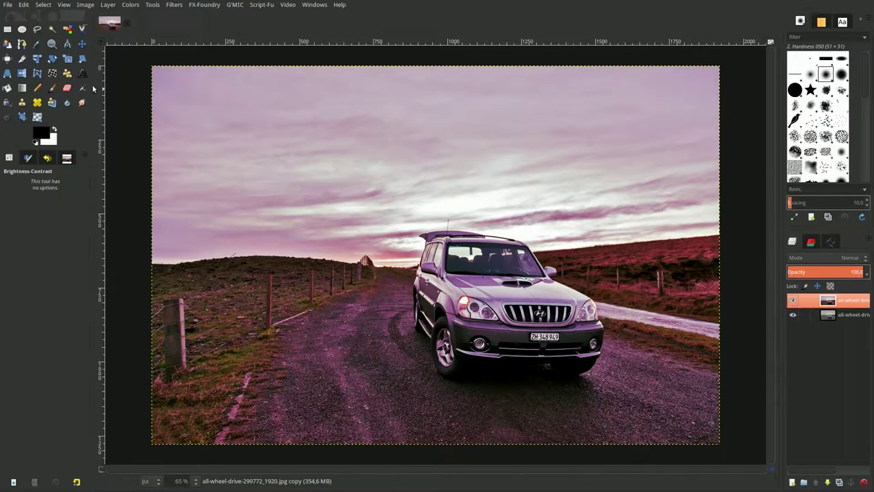
# - Draw a rectangular selection inset from the photo's edges around the car and sky
pyautogui.click(7, 29)
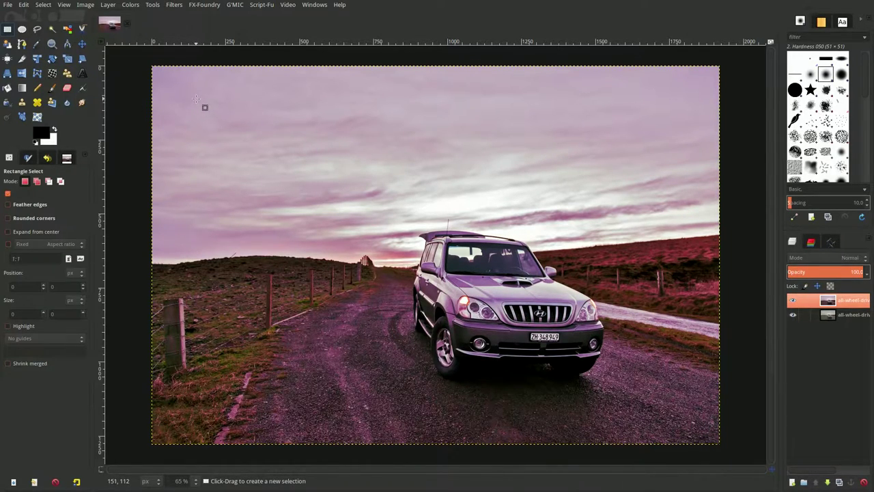
pyautogui.moveTo(196, 99)
pyautogui.mouseDown()
pyautogui.moveTo(466, 402)
pyautogui.moveTo(681, 418)
pyautogui.moveTo(672, 414)
pyautogui.mouseUp()
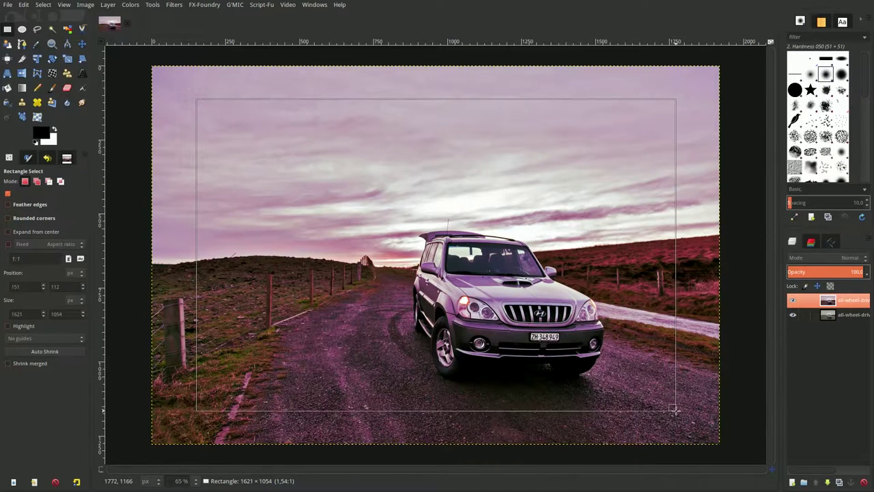
pyautogui.moveTo(672, 413); pyautogui.dragTo(677, 409)
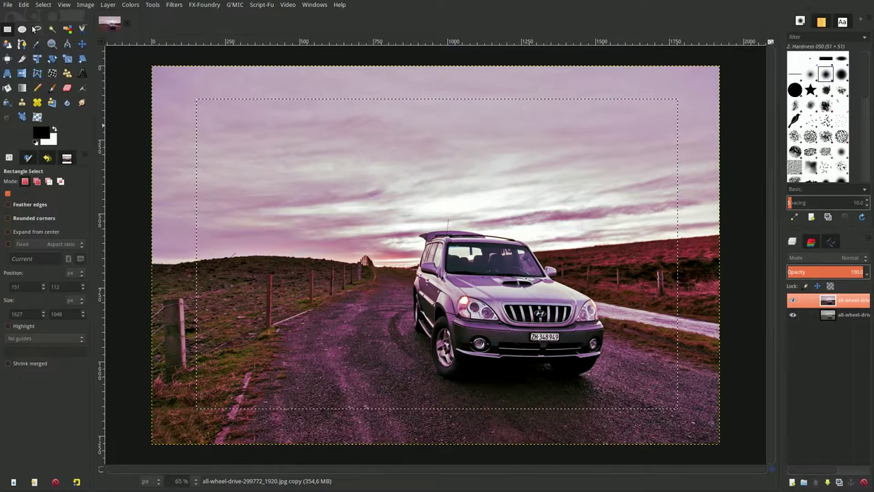
# - Feather the selection by 25 px and invert it to select the border
pyautogui.click(42, 6)
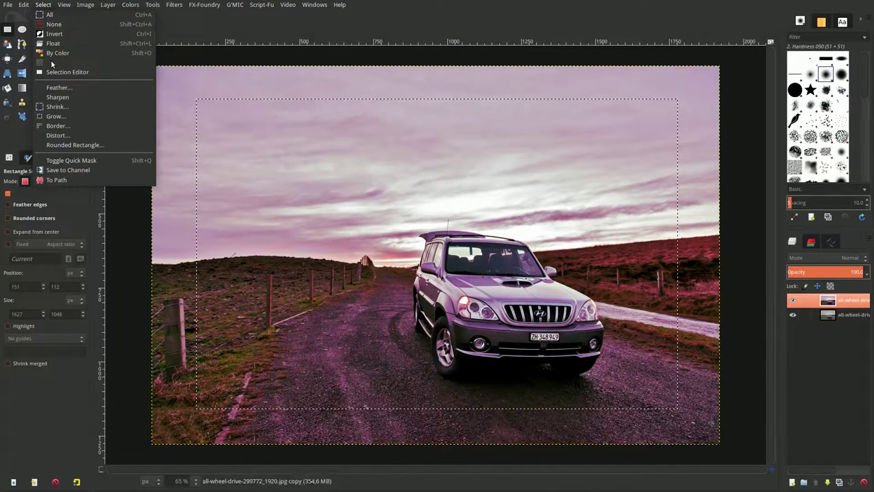
pyautogui.click(59, 91)
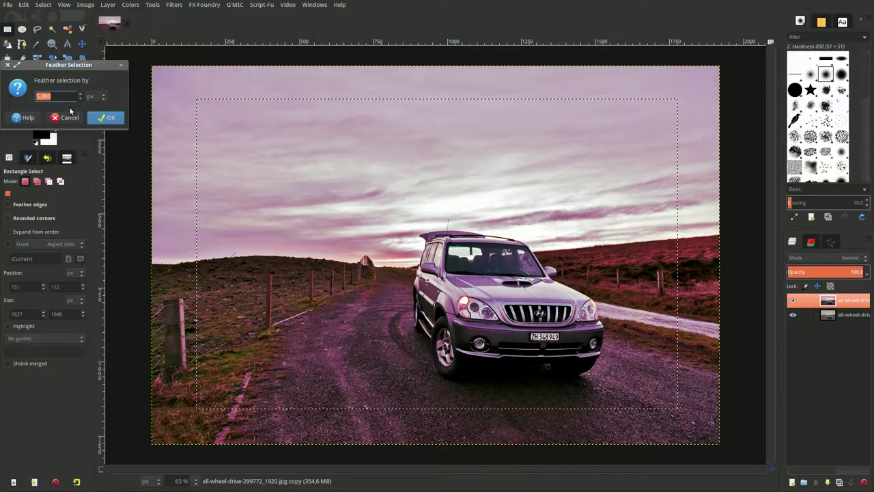
pyautogui.tripleClick(62, 95)
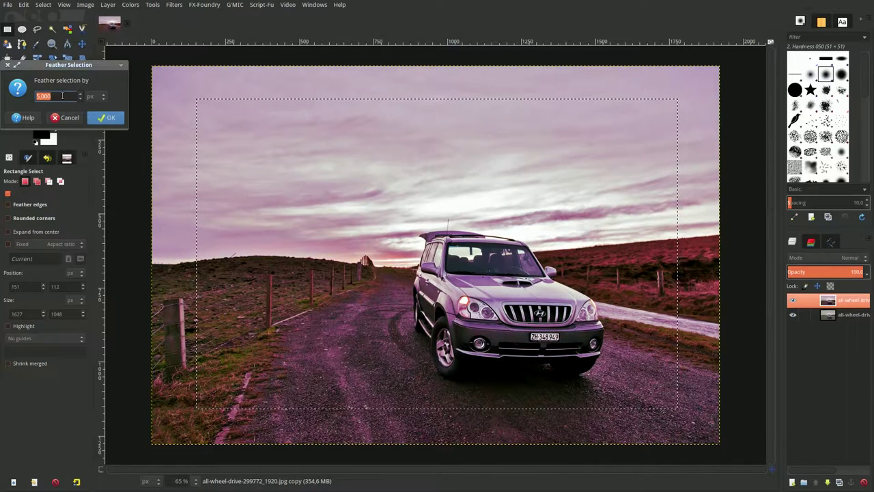
pyautogui.write('250')
pyautogui.click(105, 117)
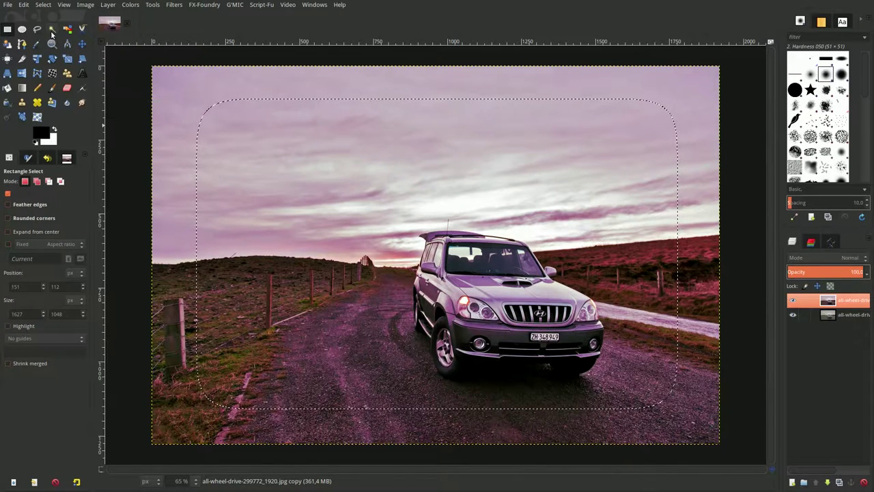
pyautogui.click(48, 7)
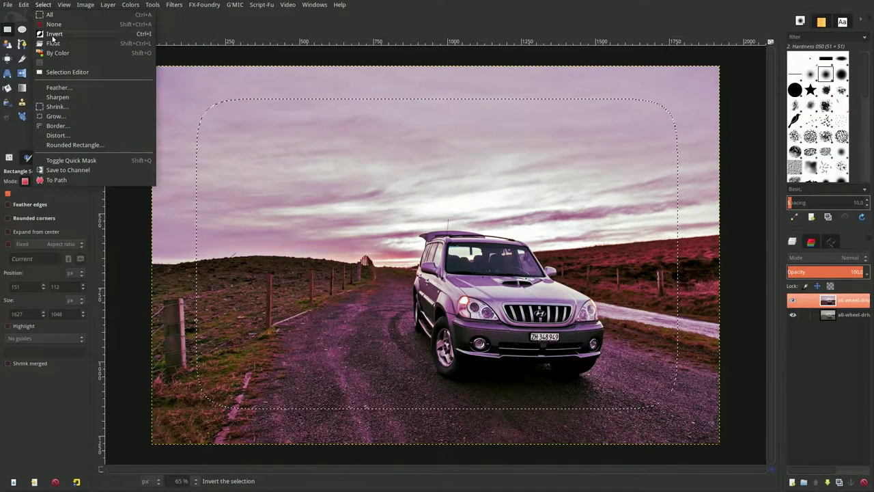
pyautogui.click(49, 34)
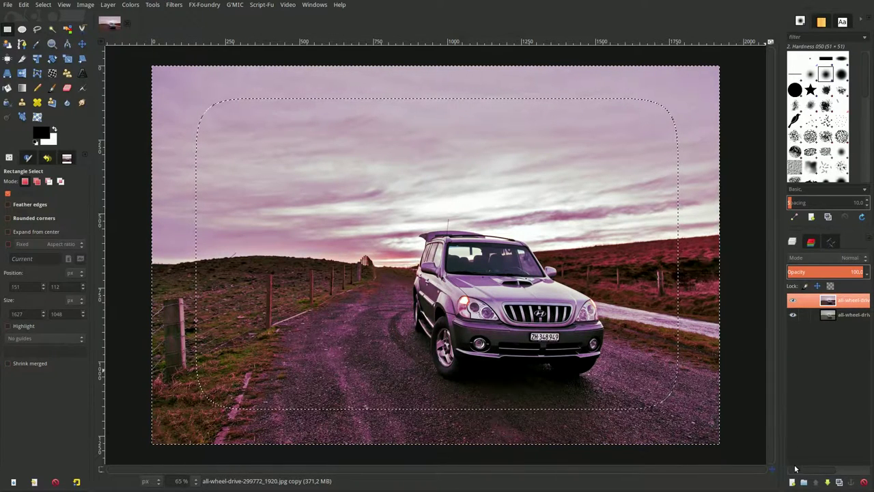
# - Add a new transparent layer and set the background colour to light grey b5b5b5
pyautogui.click(792, 484)
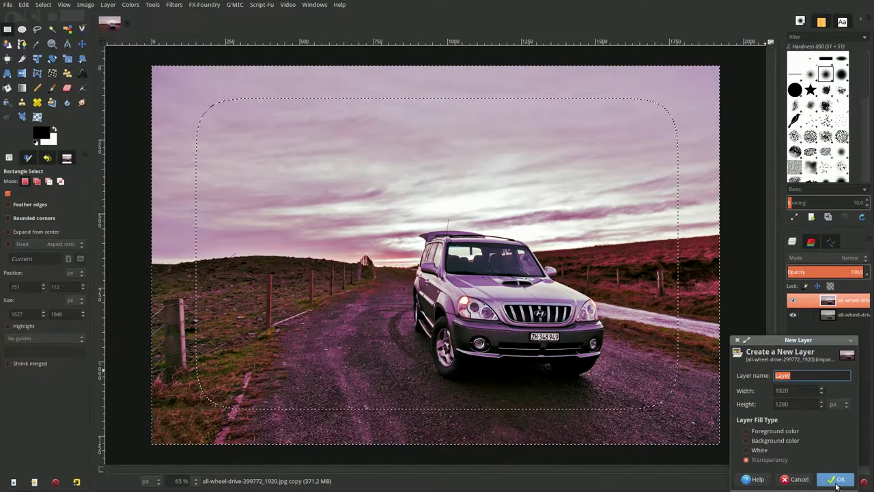
pyautogui.click(838, 482)
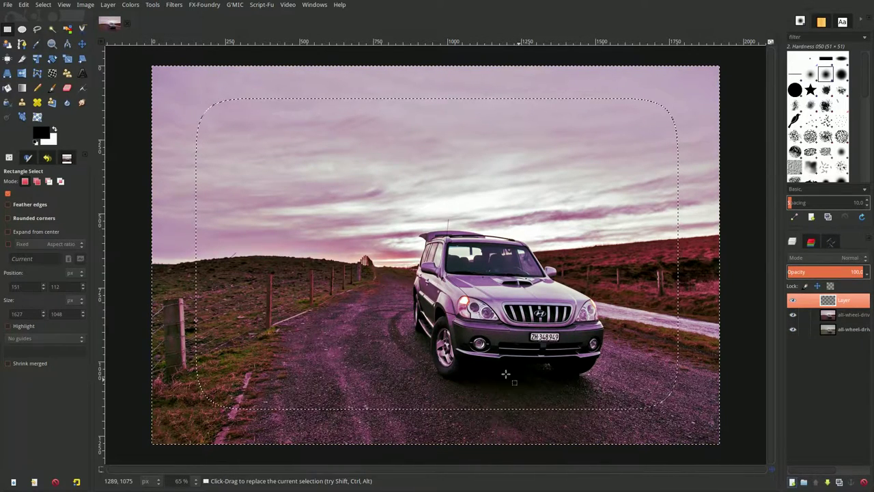
pyautogui.click(50, 139)
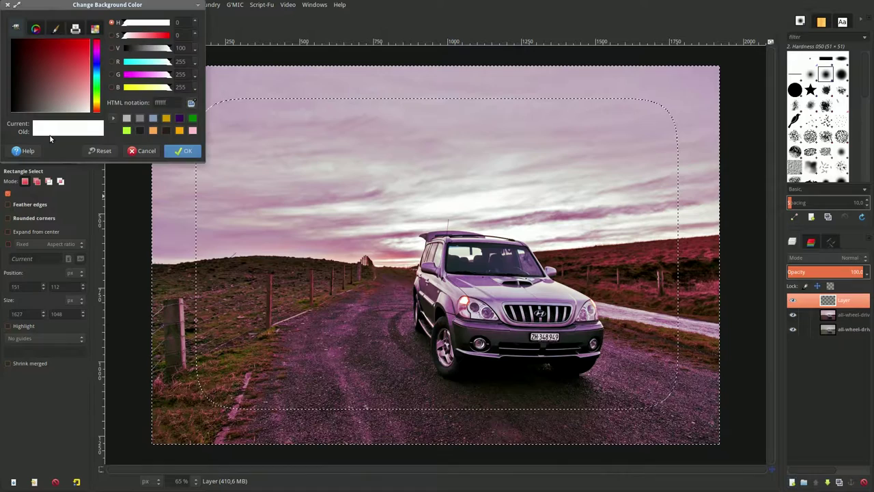
pyautogui.click(127, 118)
pyautogui.doubleClick(167, 102)
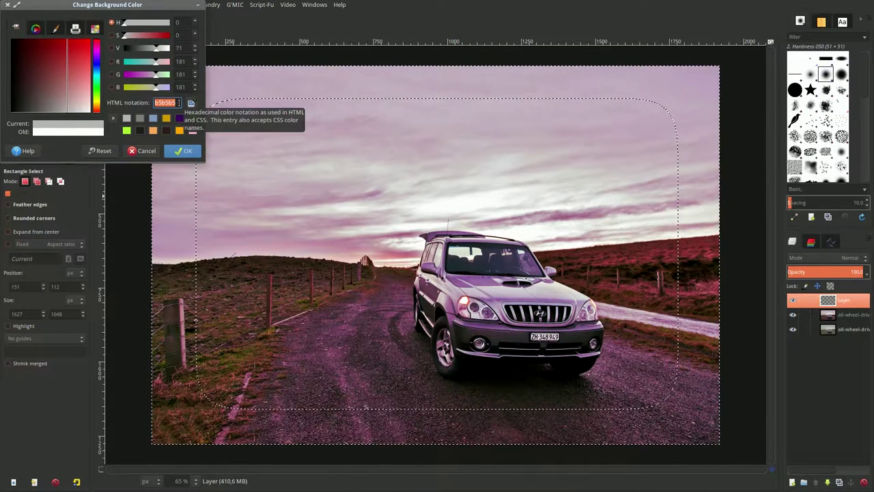
pyautogui.click(181, 150)
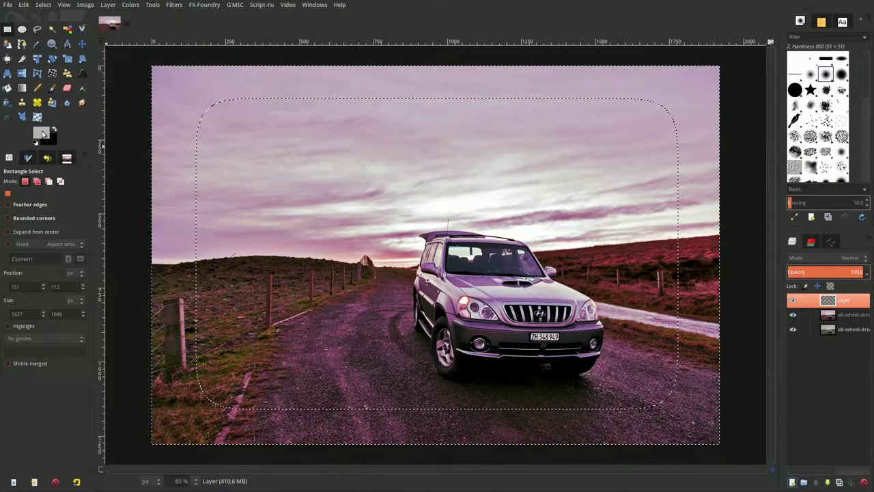
# - Fill the border selection with grey, set the layer to Multiply, and deselect all
pyautogui.moveTo(42, 133)
pyautogui.mouseDown()
pyautogui.moveTo(178, 117)
pyautogui.moveTo(168, 171)
pyautogui.mouseUp()
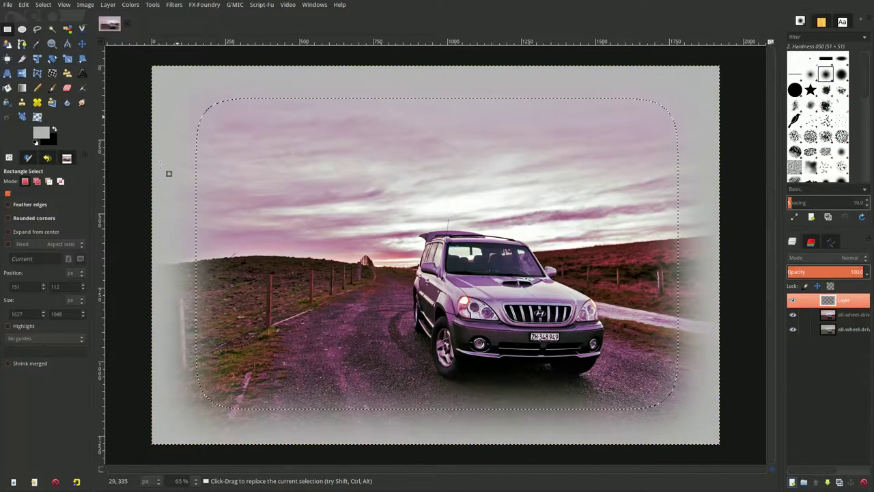
pyautogui.click(820, 258)
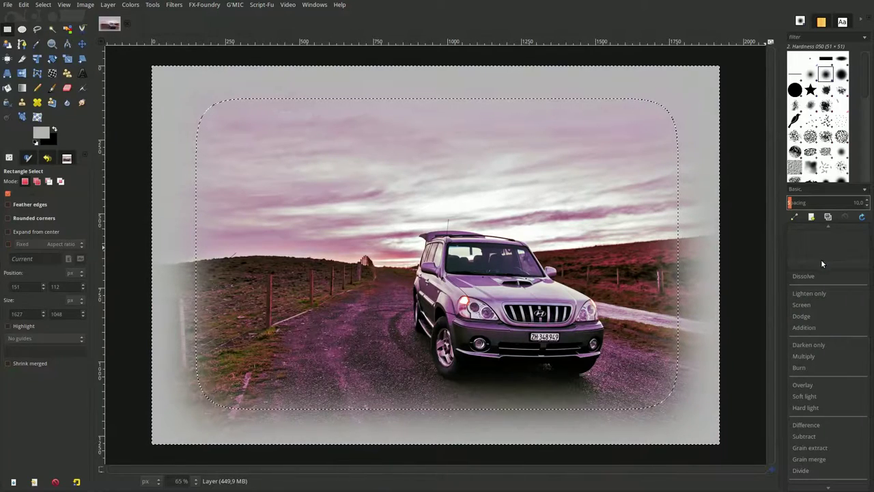
pyautogui.click(828, 352)
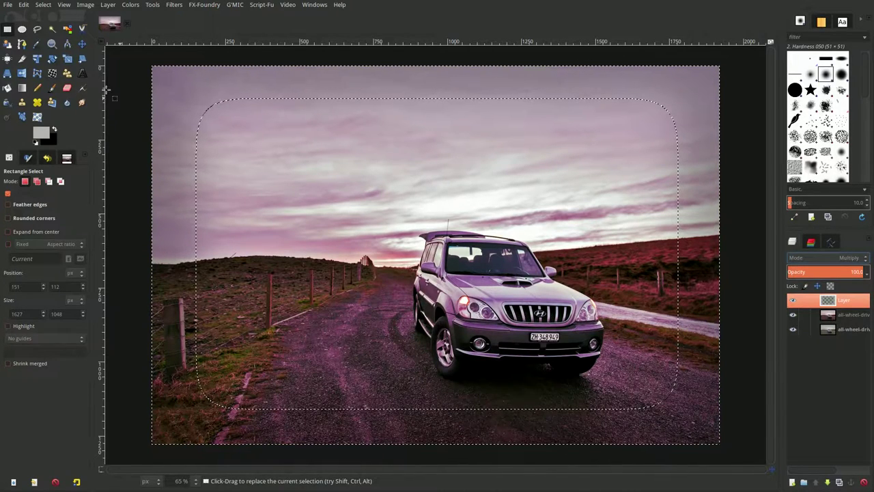
pyautogui.click(43, 5)
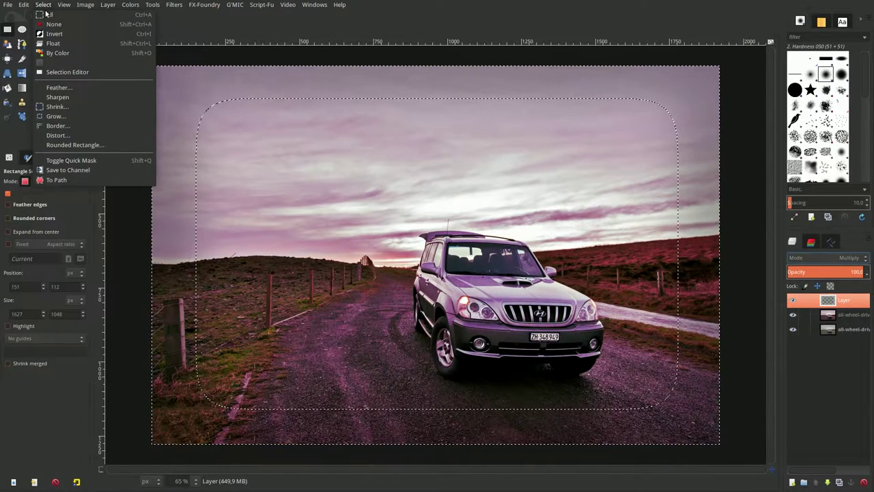
pyautogui.click(49, 25)
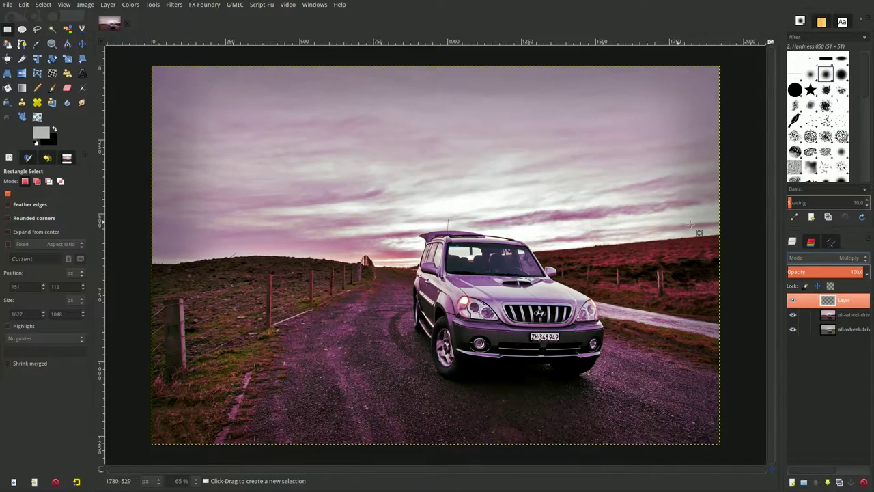
# - Merge the vignette layer down, then toggle its visibility to compare with the original
pyautogui.rightClick(829, 301)
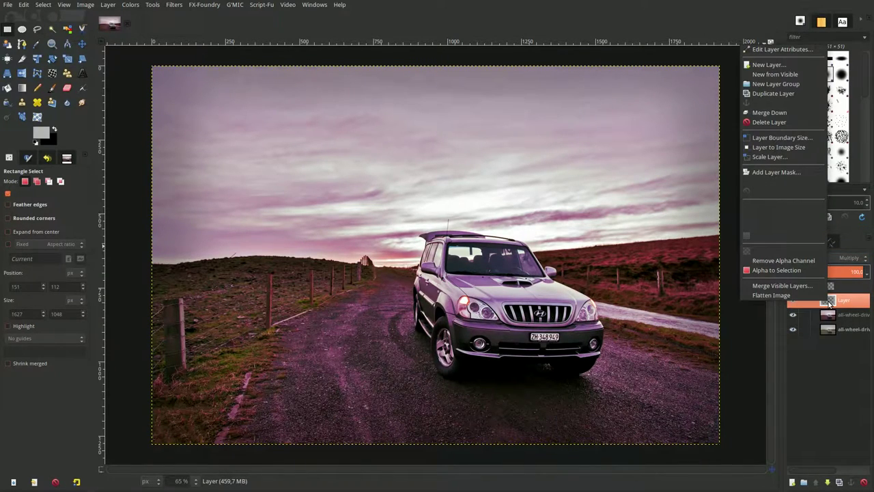
pyautogui.click(779, 113)
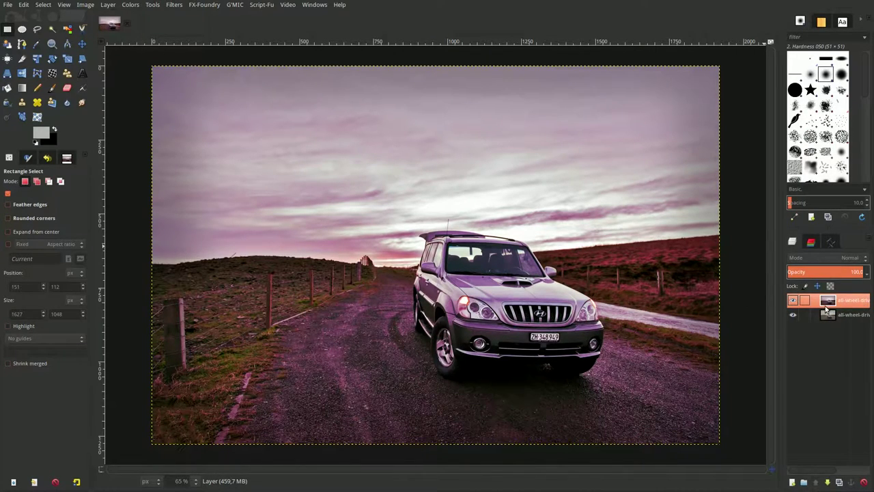
pyautogui.click(792, 301)
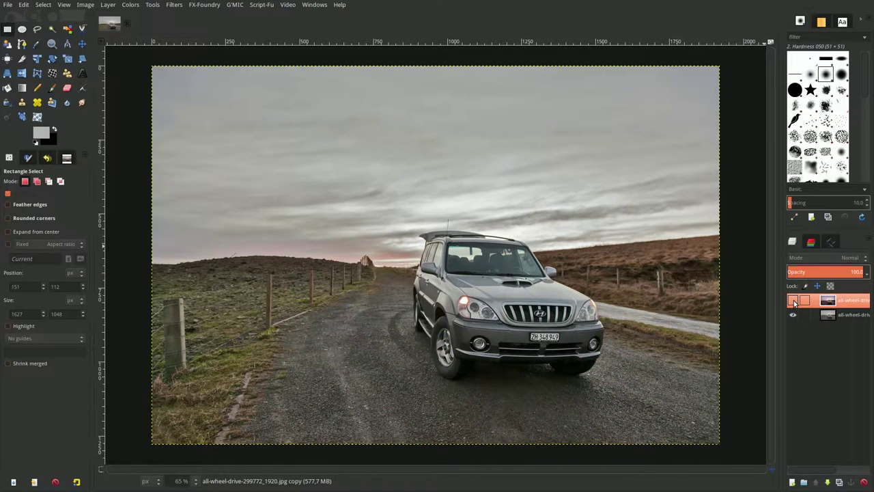
pyautogui.click(792, 301)
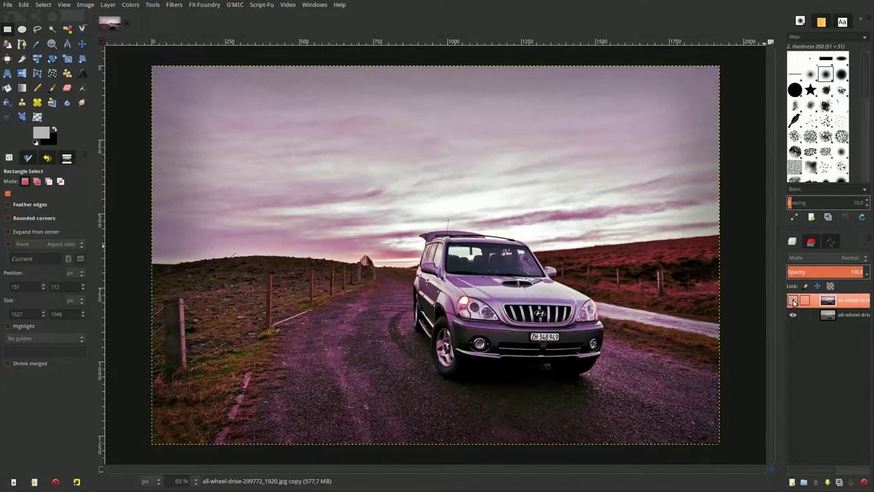
pyautogui.click(792, 301)
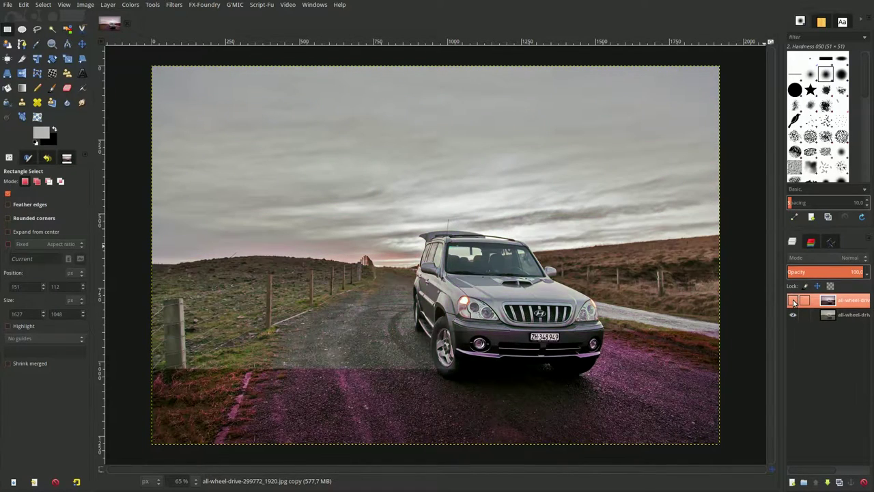
# - Make the tinted top layer visible again
pyautogui.click(792, 301)
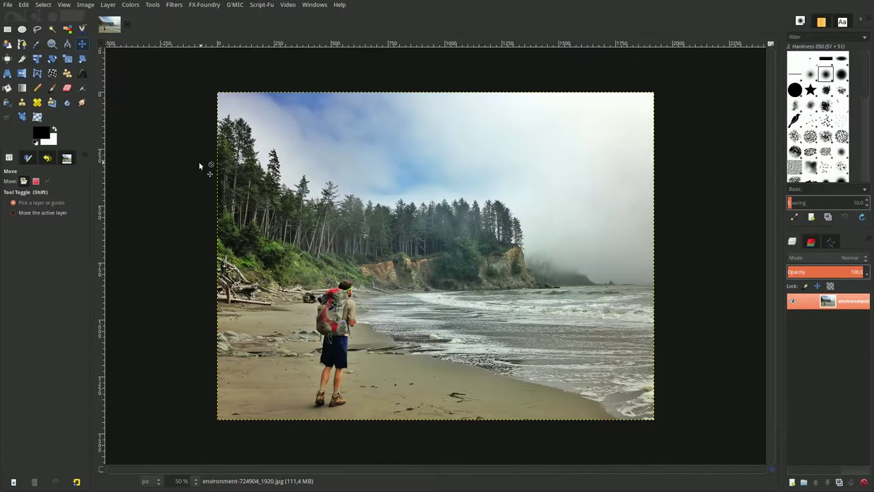
# - Crop the beach hiker photo to a 1440×1440 square
pyautogui.click(22, 60)
pyautogui.moveTo(202, 86)
pyautogui.mouseDown()
pyautogui.moveTo(560, 423)
pyautogui.moveTo(545, 432)
pyautogui.mouseUp()
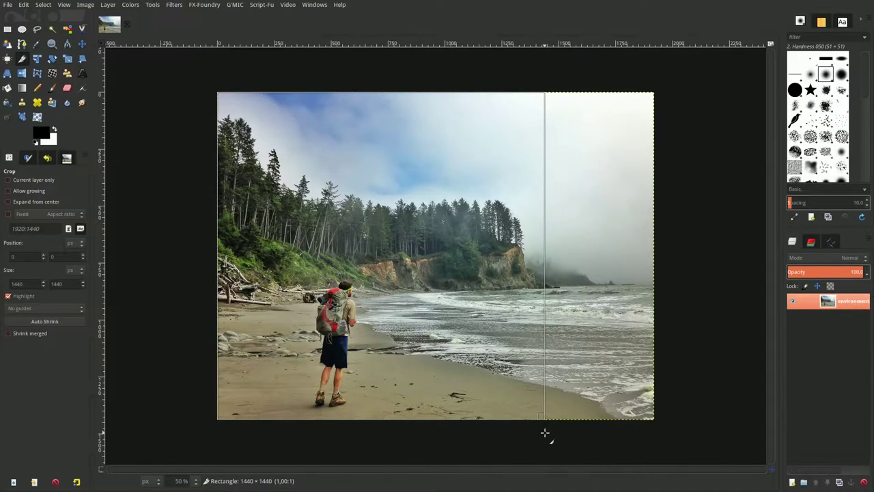
pyautogui.moveTo(545, 432); pyautogui.dragTo(545, 432)
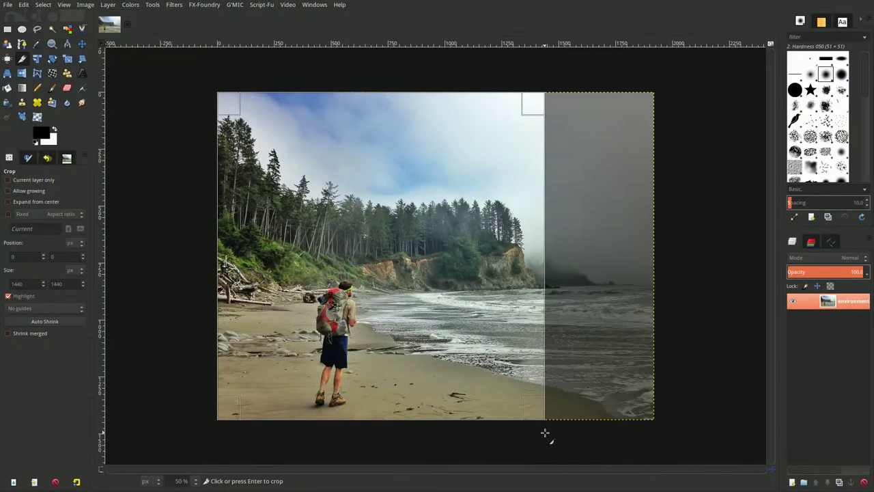
pyautogui.click(356, 241)
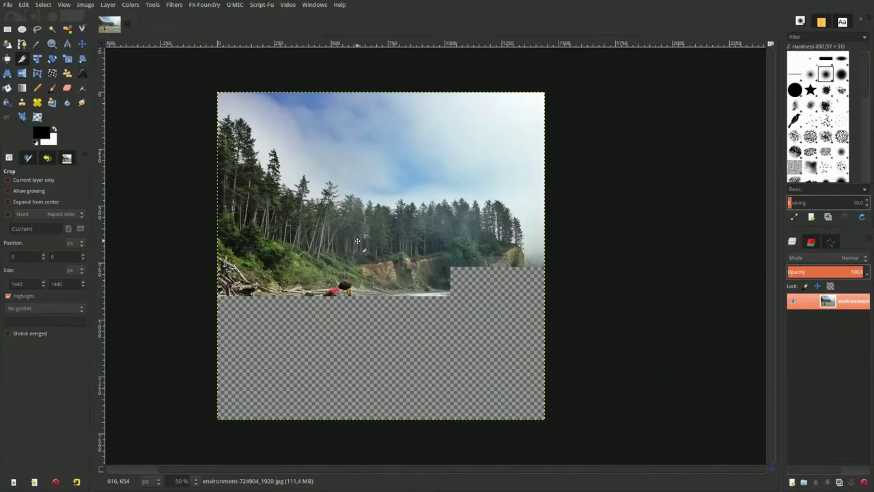
# - Set the view zoom to 60% and duplicate the environment layer
pyautogui.click(64, 4)
pyautogui.moveTo(84, 33)
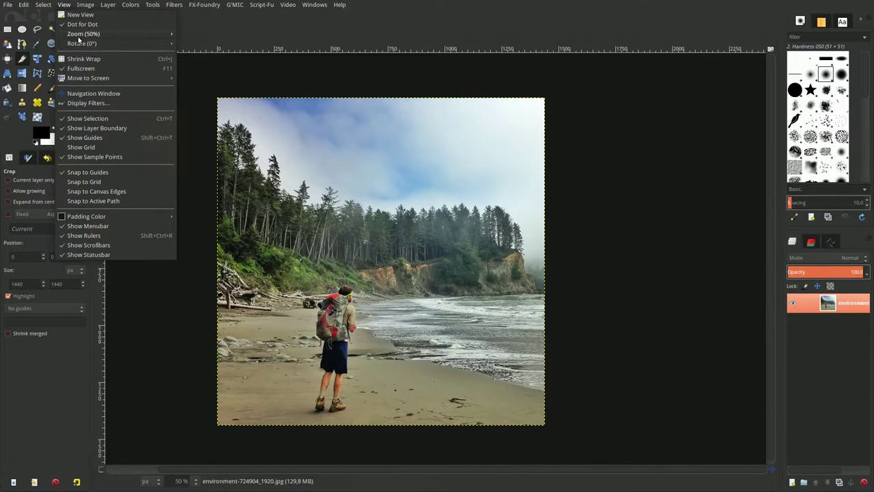
pyautogui.click(216, 62)
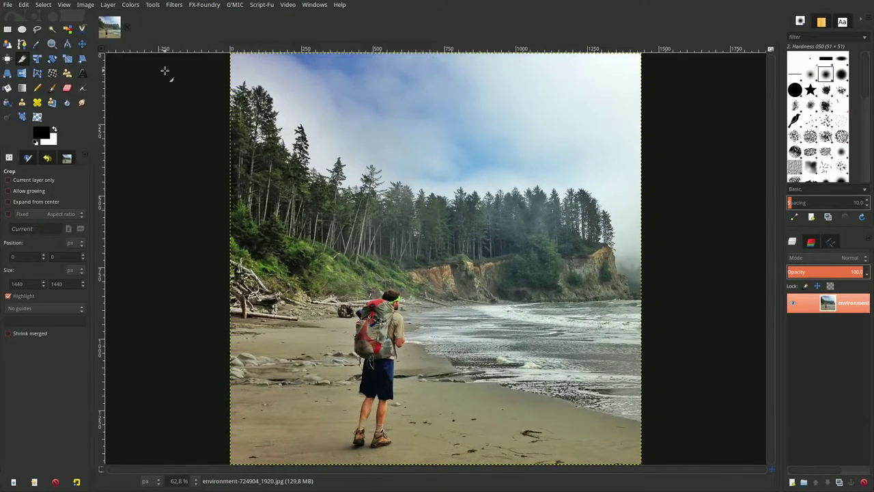
pyautogui.tripleClick(179, 481)
pyautogui.write('60')
pyautogui.press('Return')
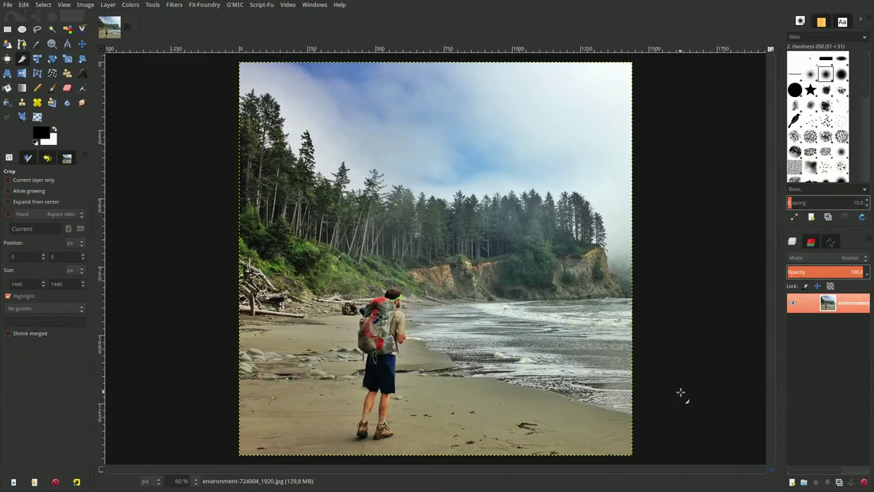
pyautogui.click(839, 481)
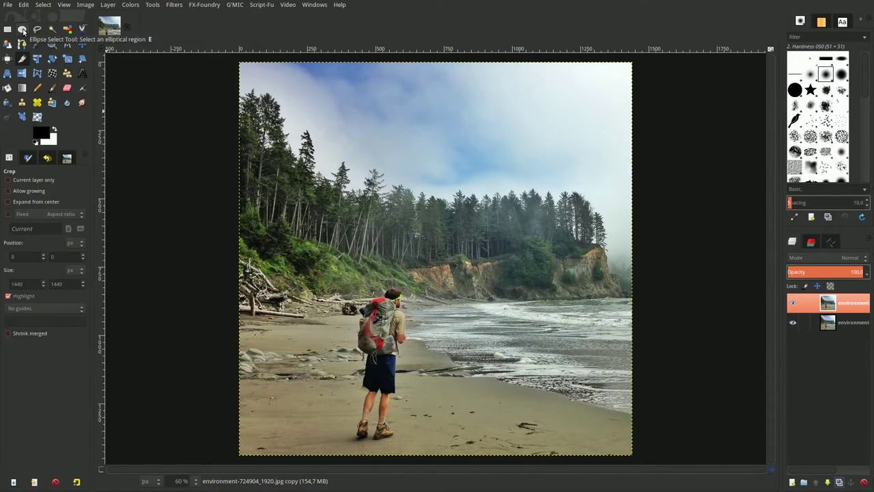
# - Draw a near-circular elliptical selection around the hiker
pyautogui.click(22, 30)
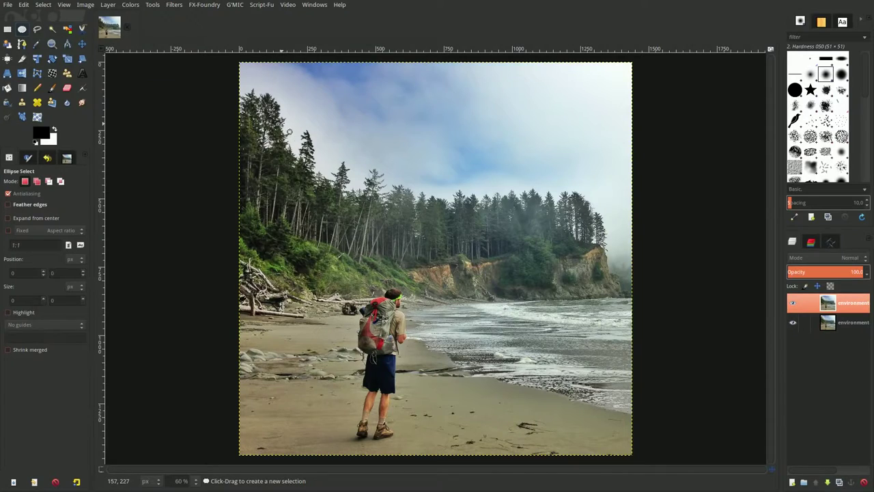
pyautogui.moveTo(269, 98)
pyautogui.mouseDown()
pyautogui.moveTo(551, 424)
pyautogui.moveTo(575, 420)
pyautogui.moveTo(609, 437)
pyautogui.mouseUp()
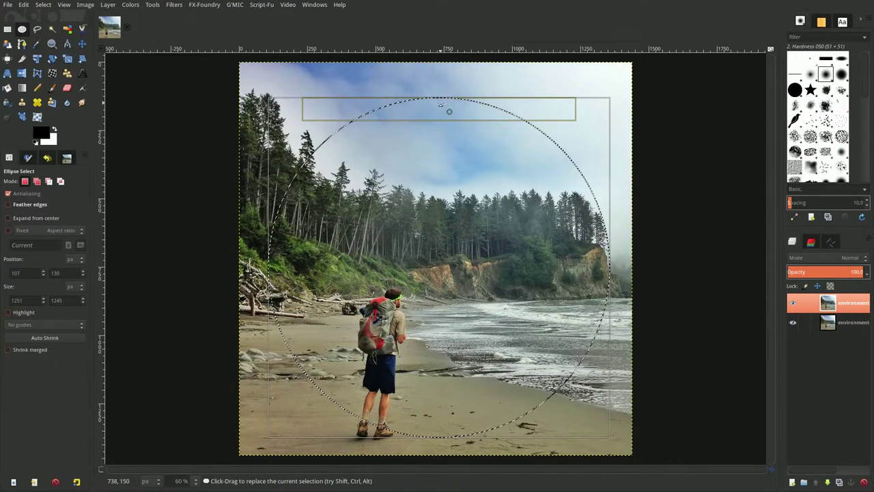
pyautogui.moveTo(441, 103); pyautogui.dragTo(440, 90)
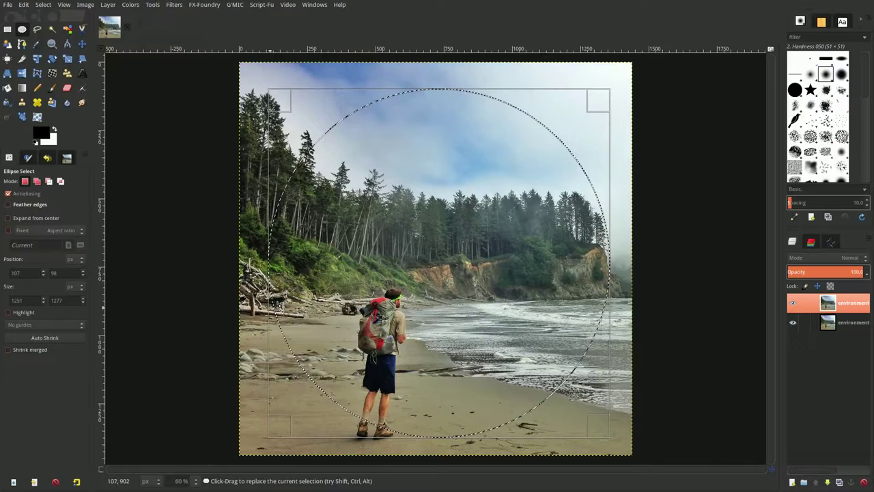
pyautogui.moveTo(289, 305); pyautogui.dragTo(282, 303)
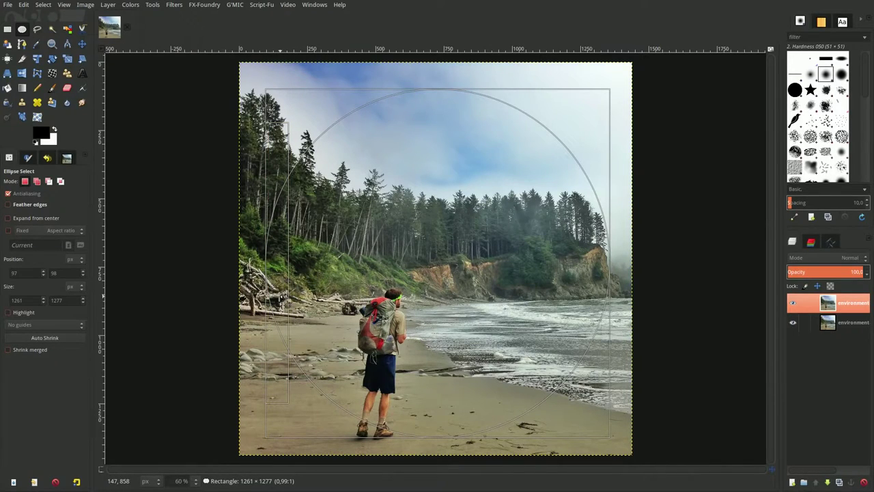
pyautogui.moveTo(281, 307); pyautogui.dragTo(281, 305)
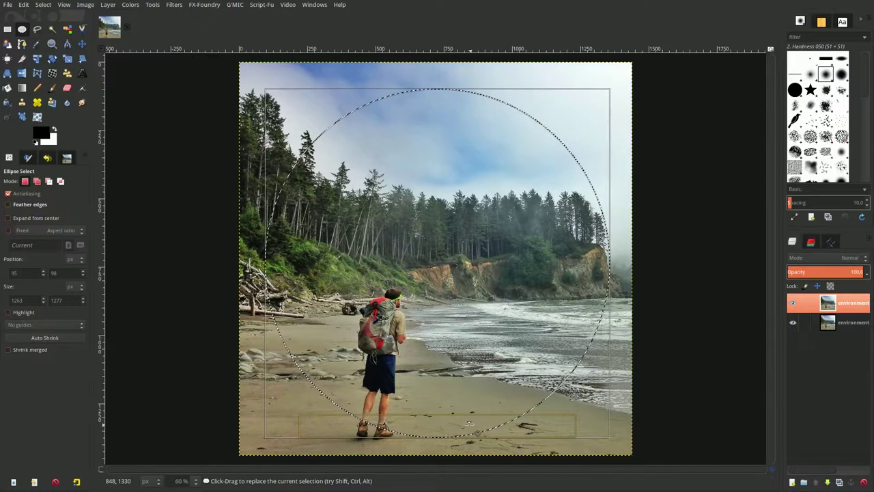
pyautogui.moveTo(470, 423); pyautogui.dragTo(470, 418)
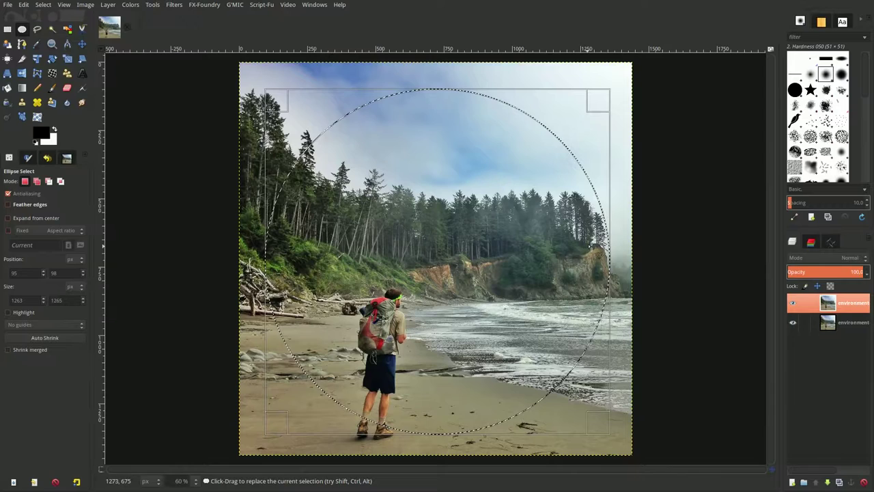
pyautogui.click(465, 247)
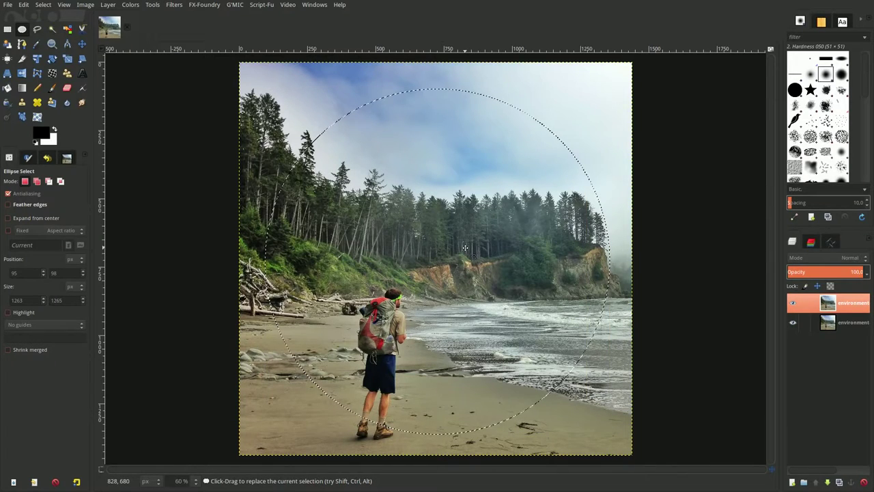
# - Feather the circular selection by 100 px and invert it
pyautogui.click(45, 7)
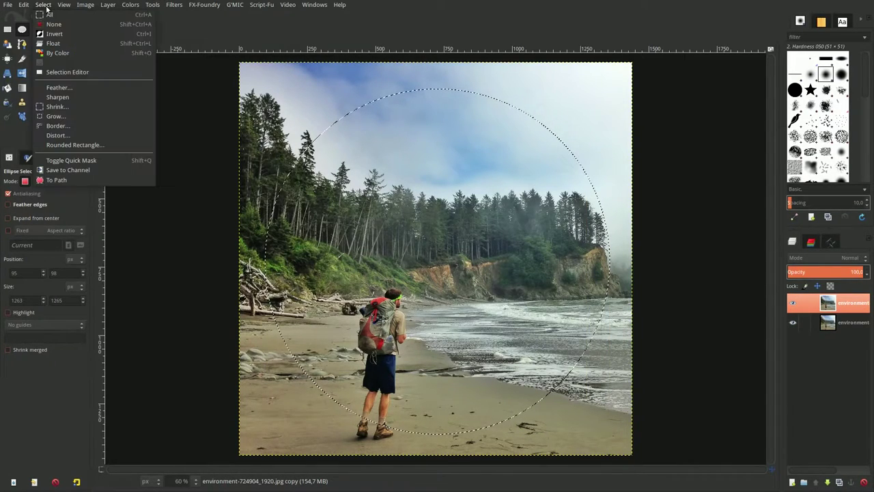
pyautogui.click(55, 88)
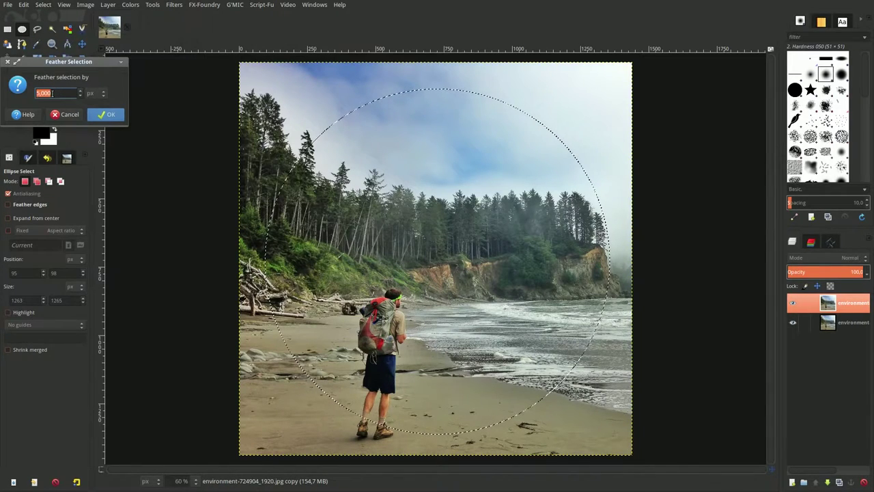
pyautogui.write('100')
pyautogui.press('Return')
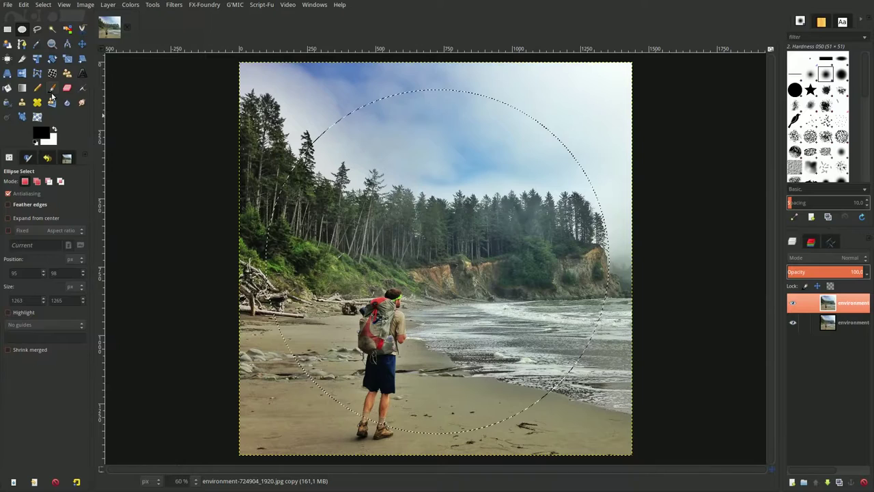
pyautogui.click(43, 4)
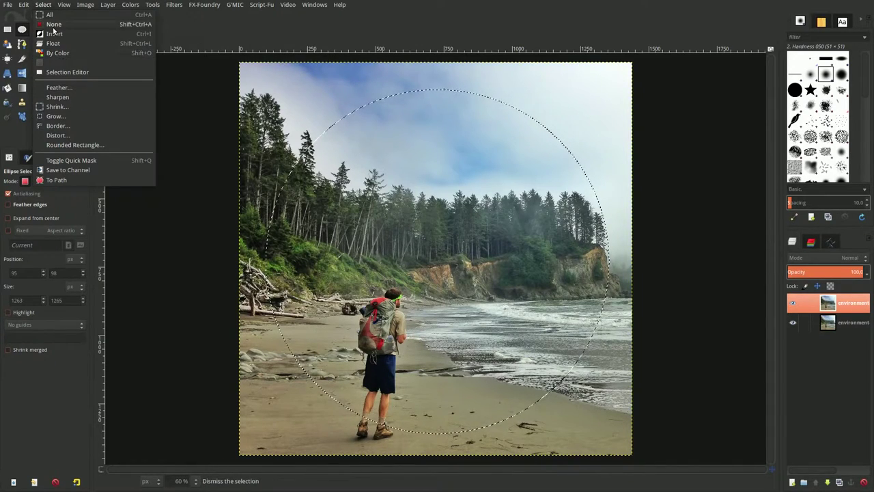
pyautogui.click(54, 34)
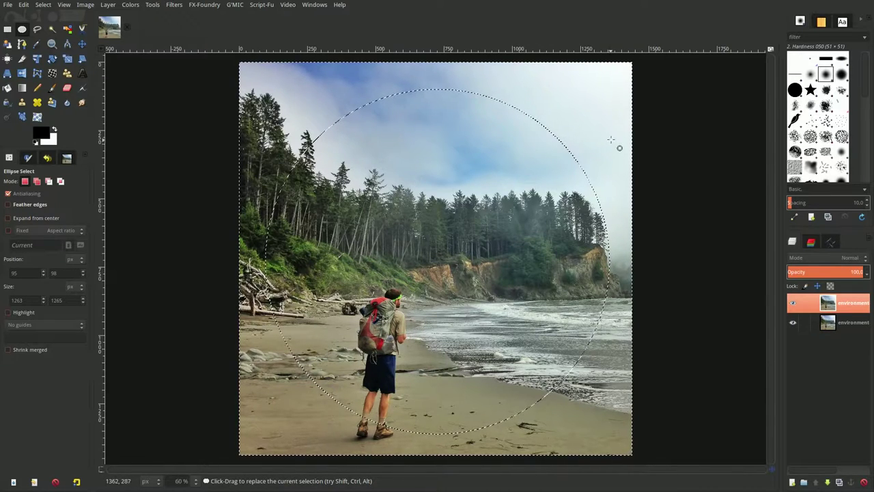
# - Apply Levels with input gamma 0.50 to darken outside the circle, then deselect everything
pyautogui.click(130, 6)
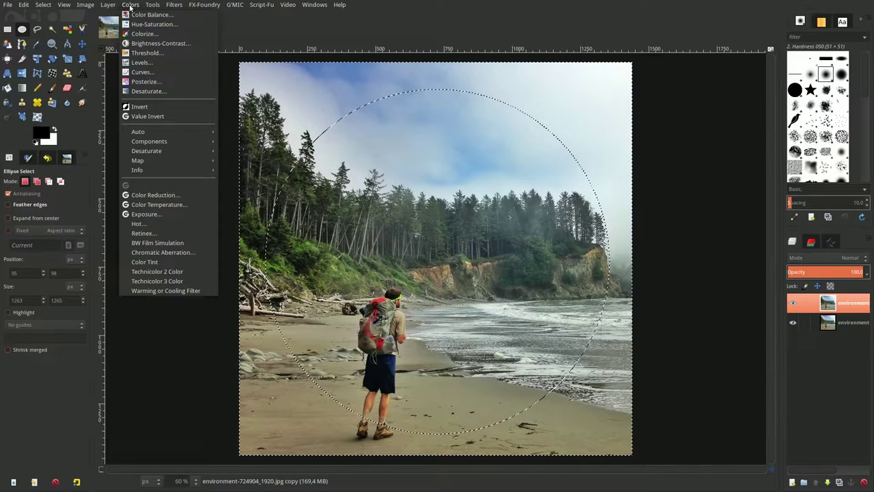
pyautogui.click(140, 63)
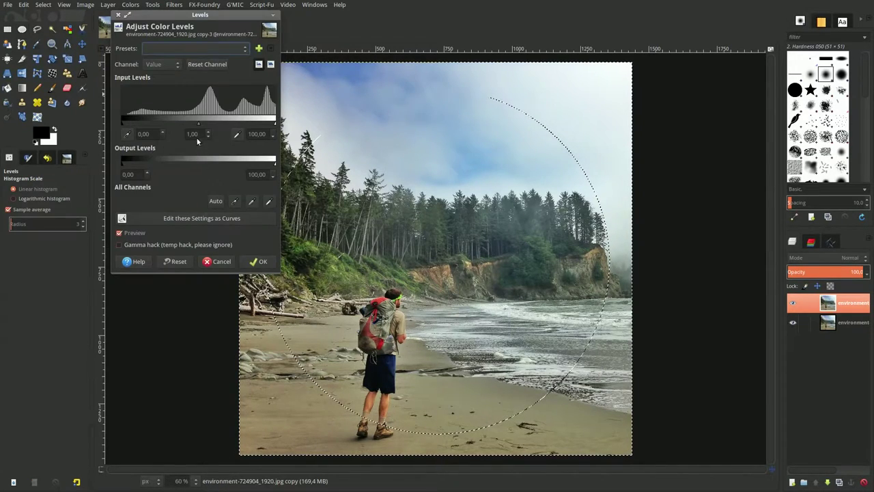
pyautogui.doubleClick(194, 133)
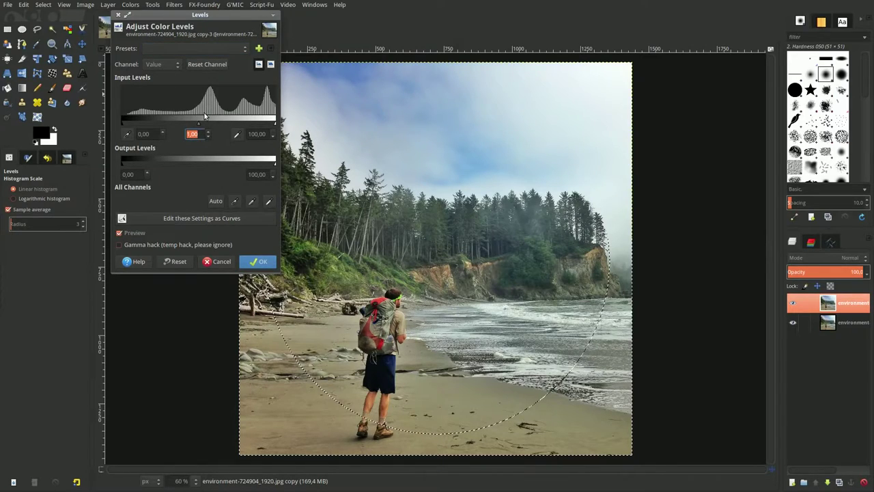
pyautogui.write('0,5')
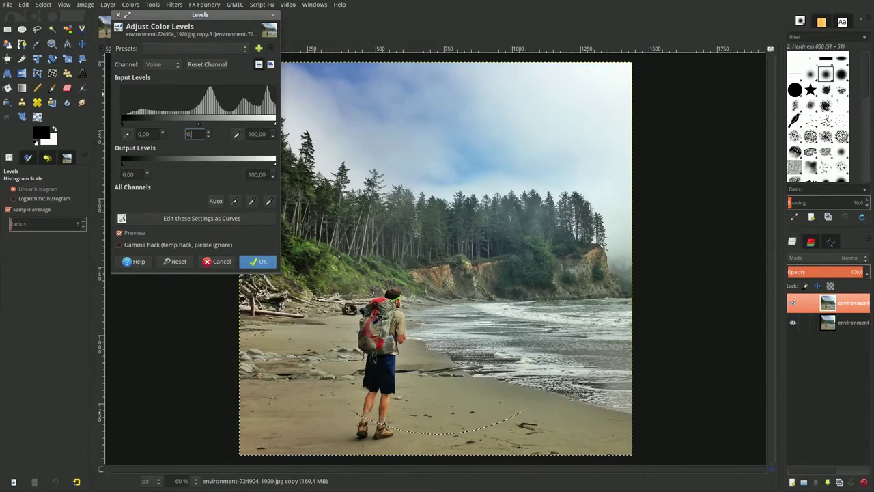
pyautogui.press('Return')
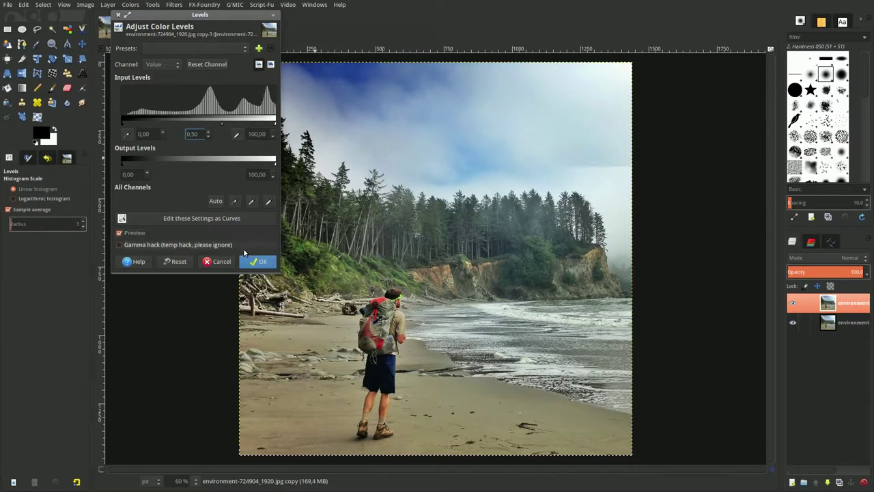
pyautogui.click(256, 262)
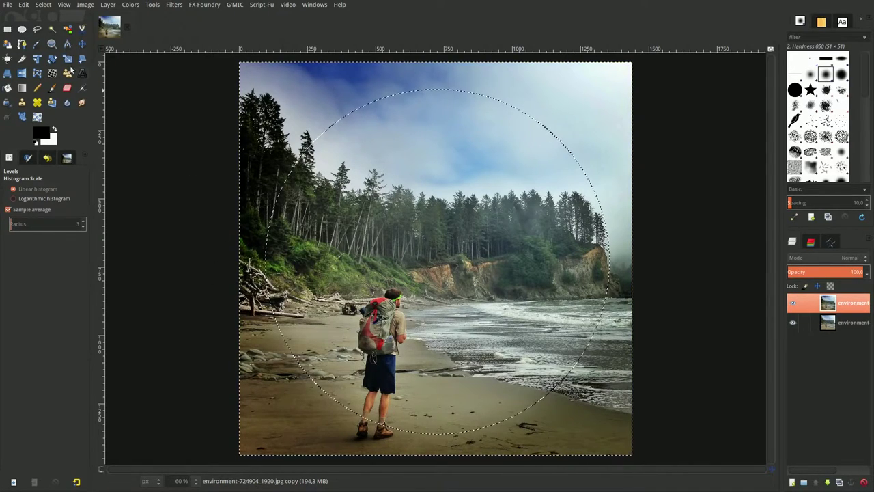
pyautogui.click(43, 4)
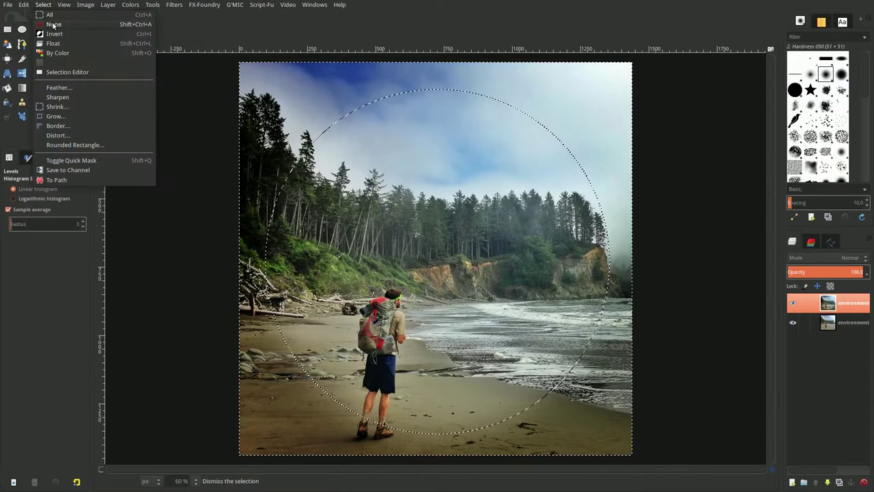
pyautogui.click(54, 25)
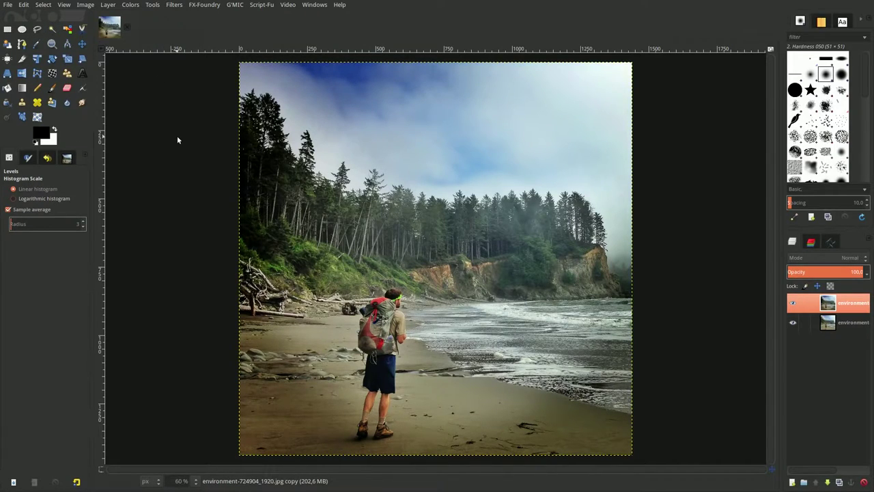
# - In Curves, switch to the Red channel and add dark-end and midtone points for an S-curve
pyautogui.click(130, 6)
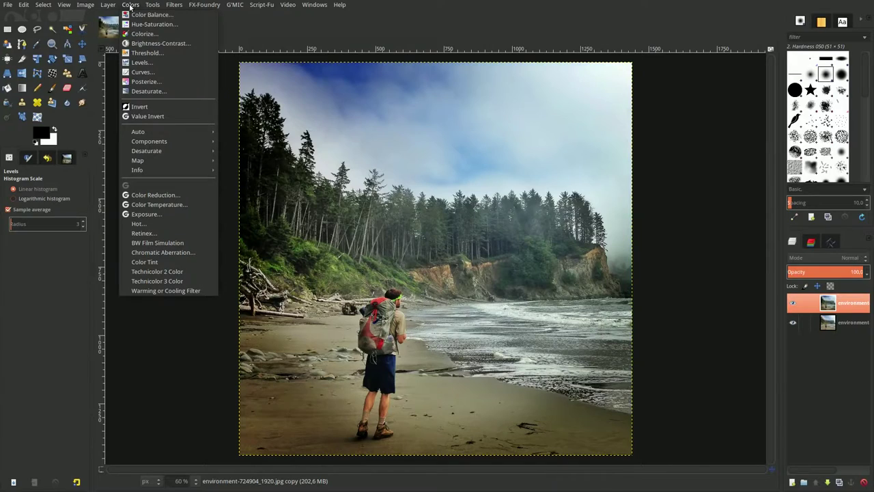
pyautogui.click(142, 73)
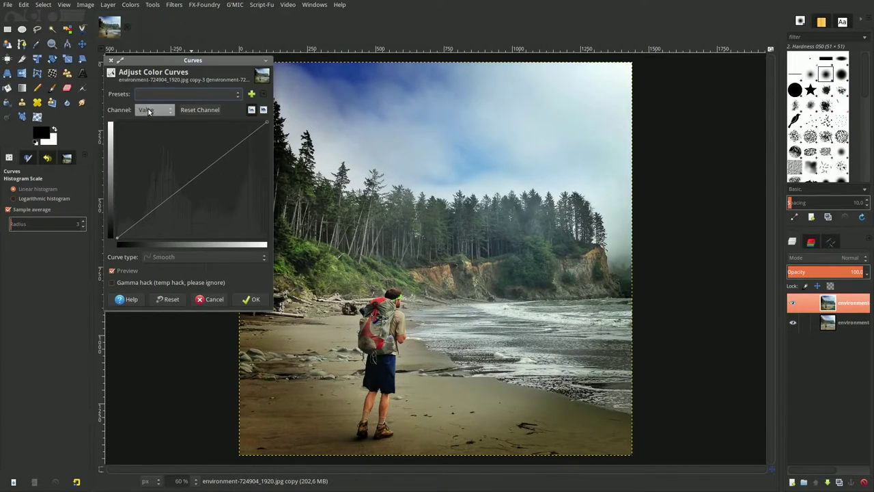
pyautogui.click(149, 110)
pyautogui.click(150, 121)
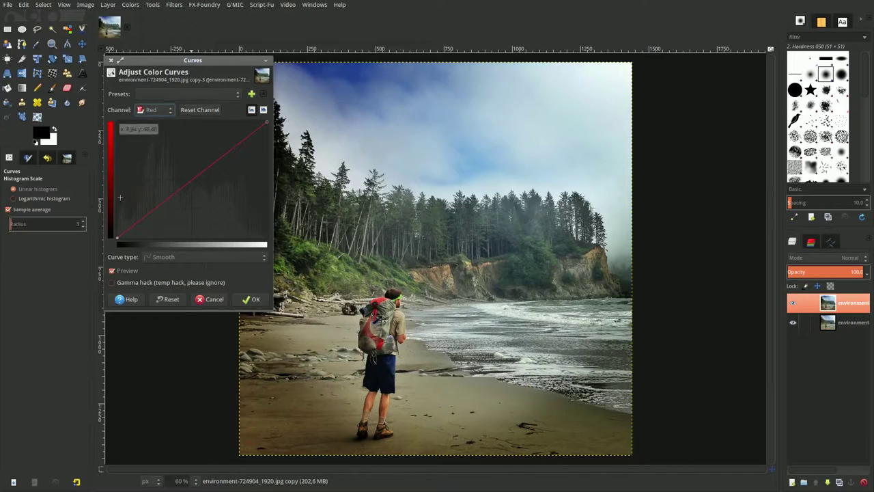
pyautogui.click(118, 239)
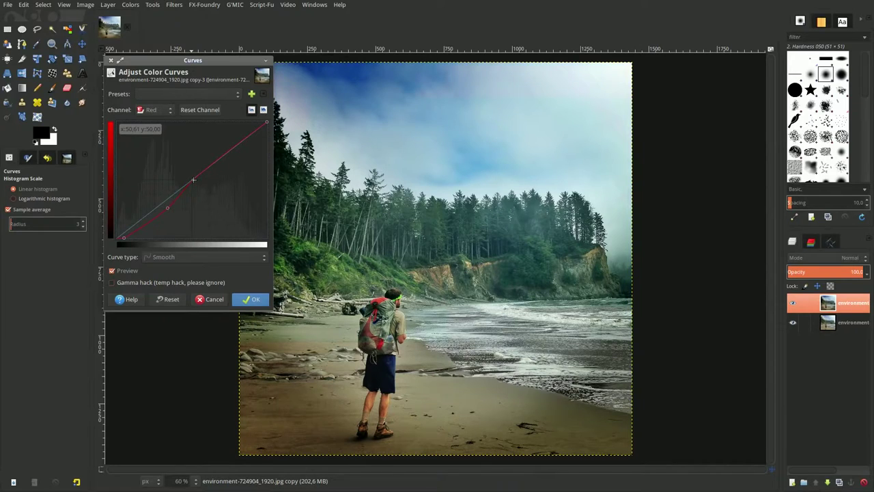
pyautogui.click(194, 180)
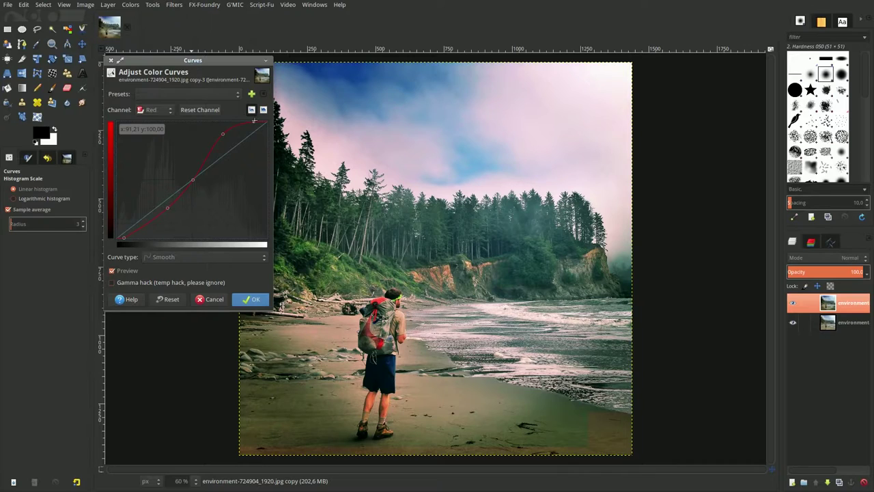
# - Shape the Green channel into an S-curve, lowering shadows and raising highlights
pyautogui.click(148, 112)
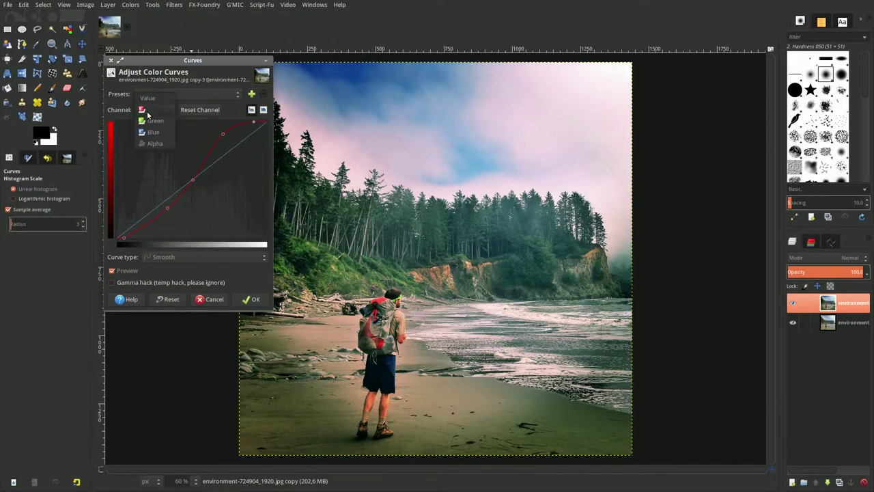
pyautogui.click(148, 123)
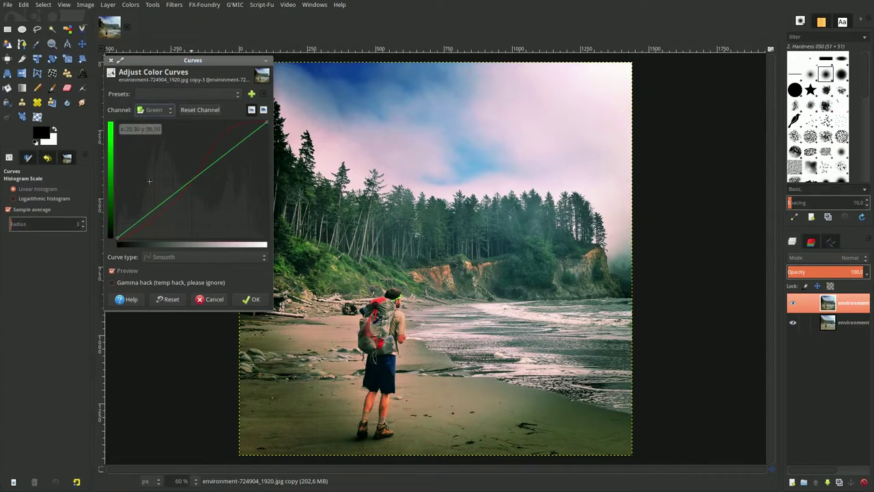
pyautogui.moveTo(117, 239); pyautogui.dragTo(121, 240)
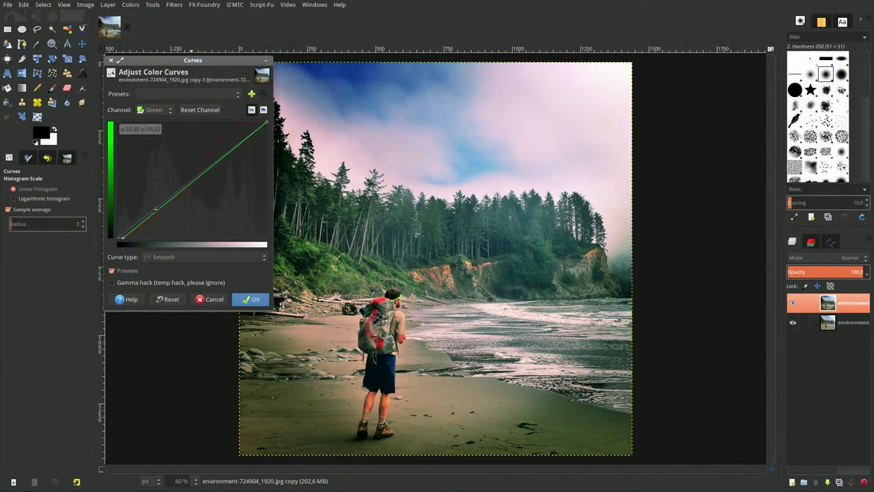
pyautogui.moveTo(159, 208); pyautogui.dragTo(160, 215)
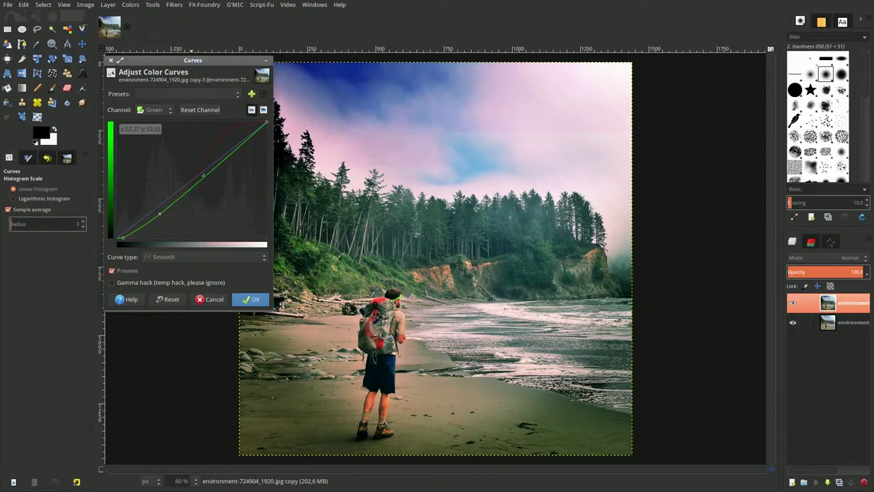
pyautogui.moveTo(199, 181); pyautogui.dragTo(196, 177)
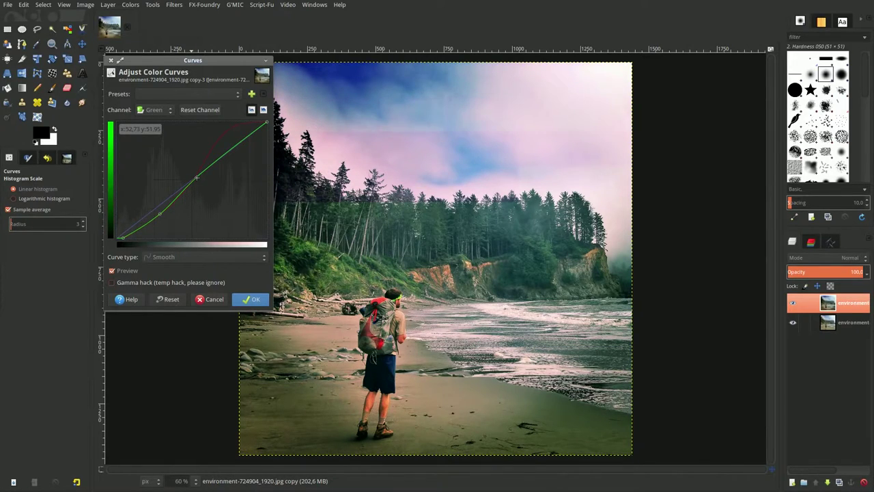
pyautogui.moveTo(243, 149); pyautogui.dragTo(226, 132)
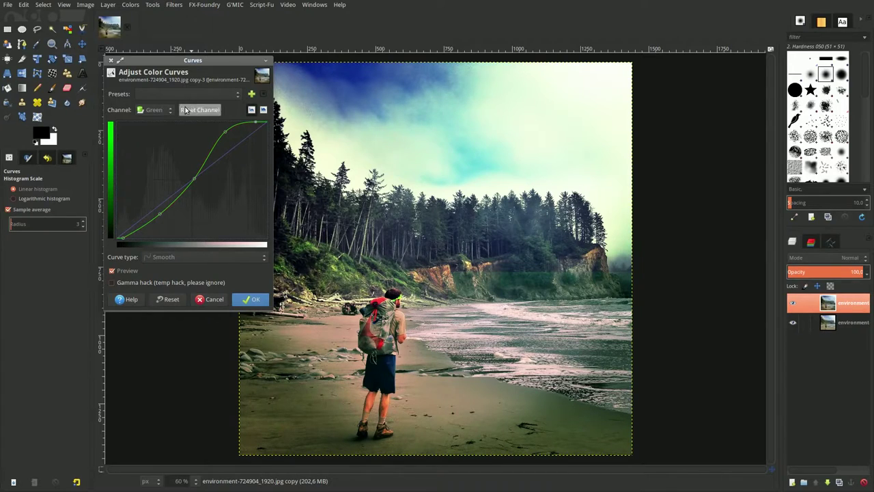
# - Pull the Blue curve's endpoints inward to cut blue in shadows and highlights, and apply Curves
pyautogui.click(156, 110)
pyautogui.click(154, 121)
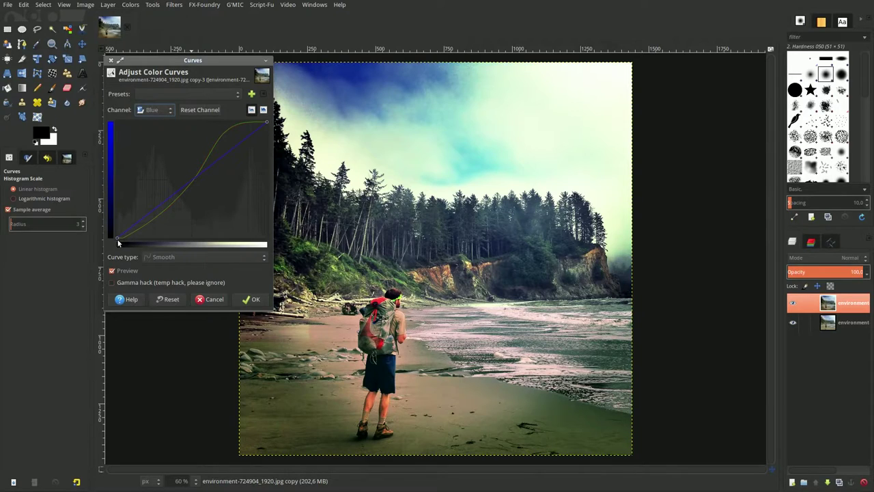
pyautogui.moveTo(115, 239); pyautogui.dragTo(119, 243)
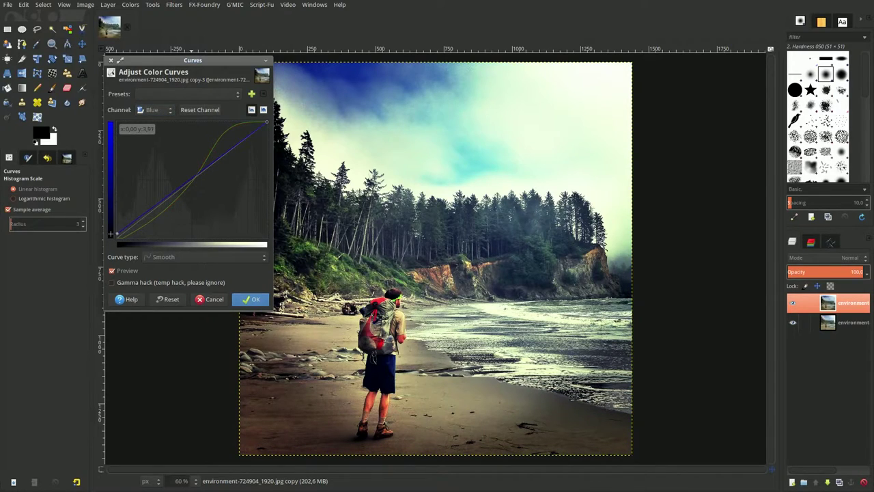
pyautogui.moveTo(267, 123); pyautogui.dragTo(271, 129)
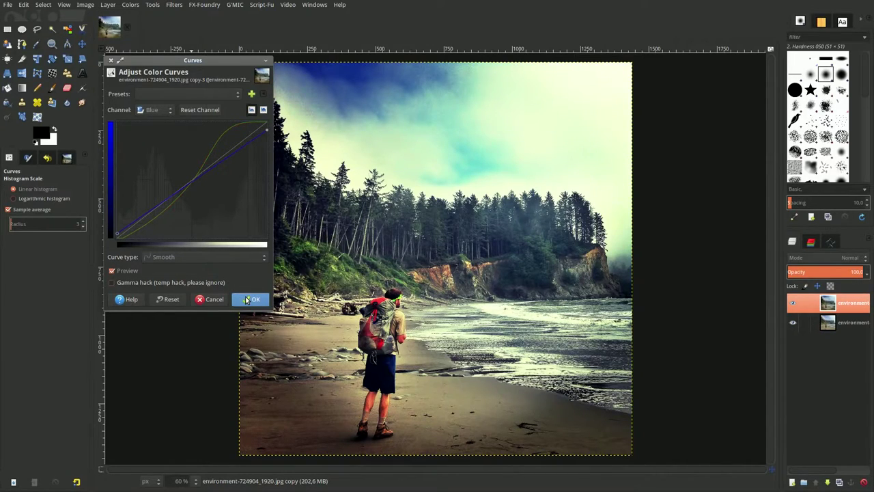
pyautogui.click(247, 299)
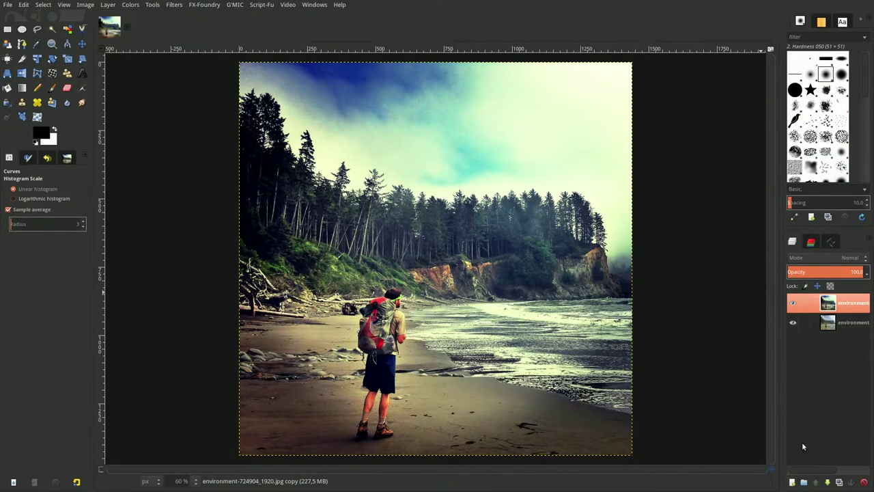
# - Add a new transparent-filled layer above the graded photo
pyautogui.click(792, 482)
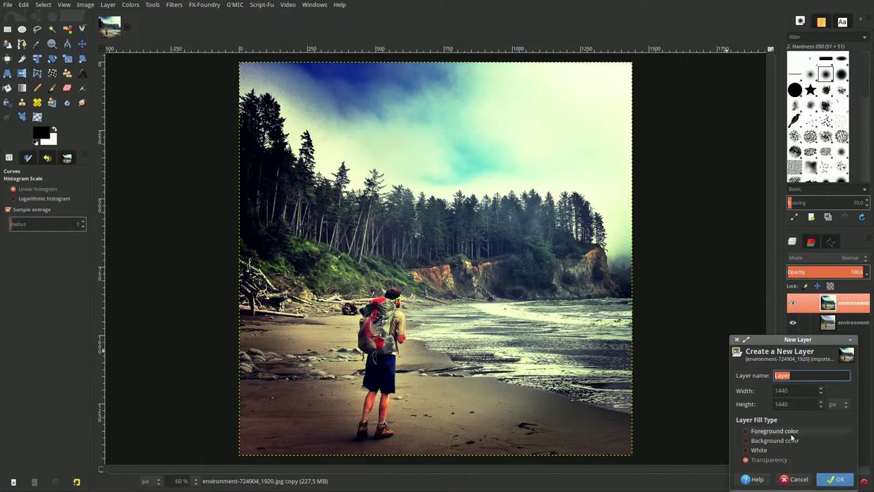
pyautogui.click(837, 478)
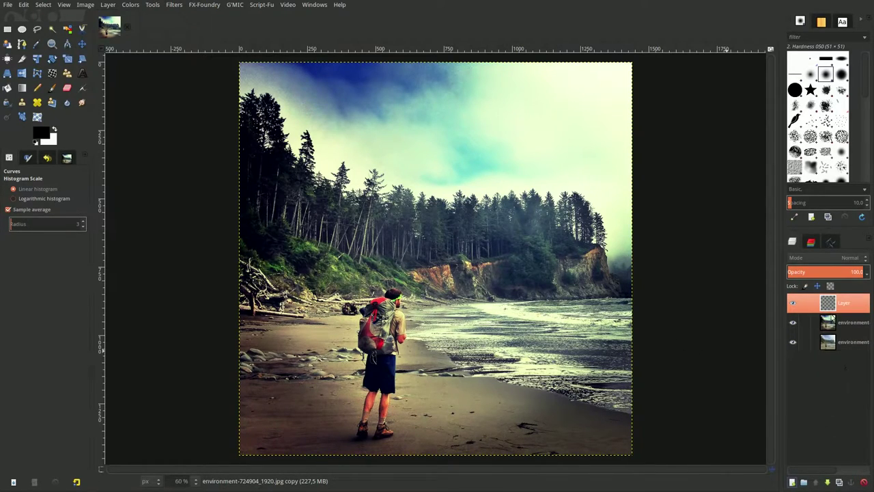
pyautogui.moveTo(843, 303)
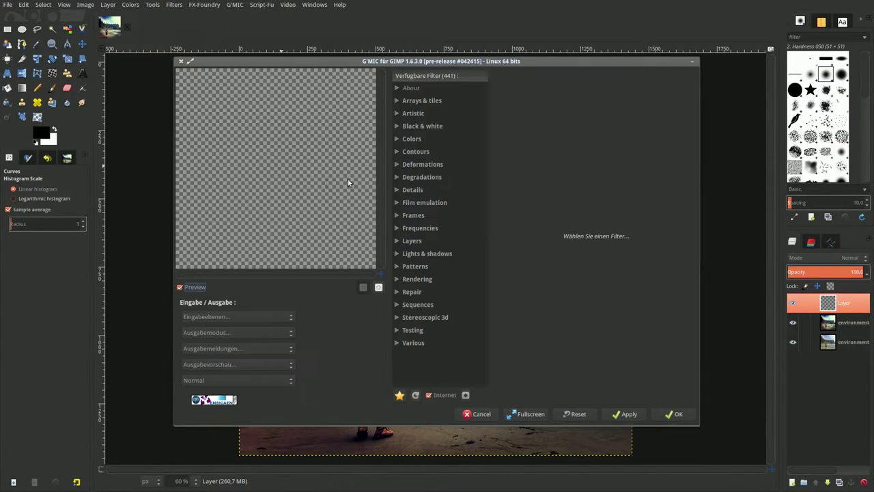
# - Apply G'MIC's Frame [fuzzy] filter with black colour #000000 and Fuzzyness about 5.02
pyautogui.click(399, 216)
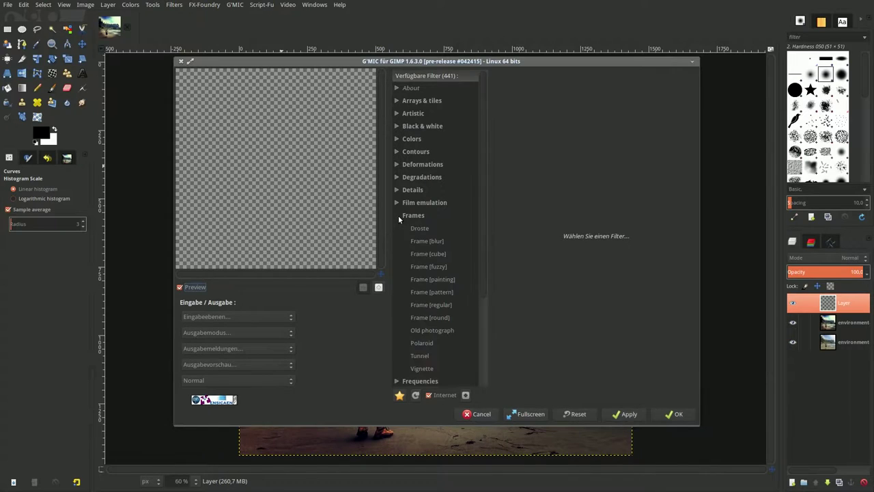
pyautogui.click(439, 267)
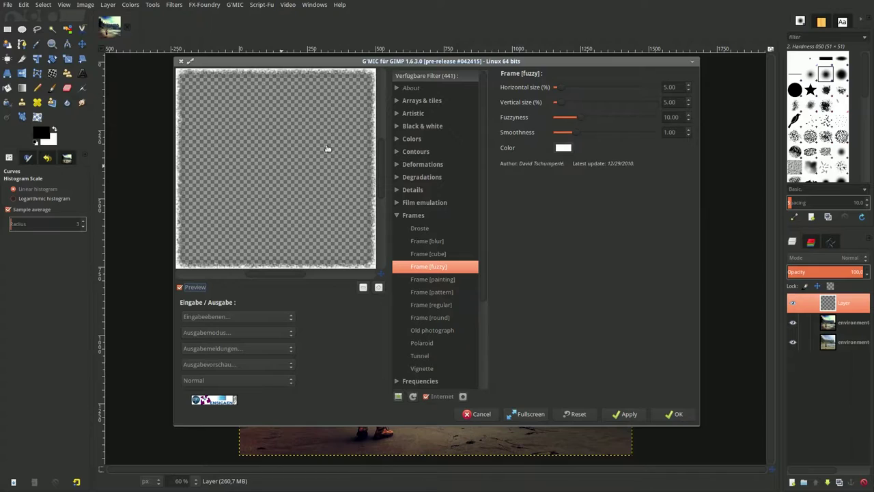
pyautogui.click(563, 148)
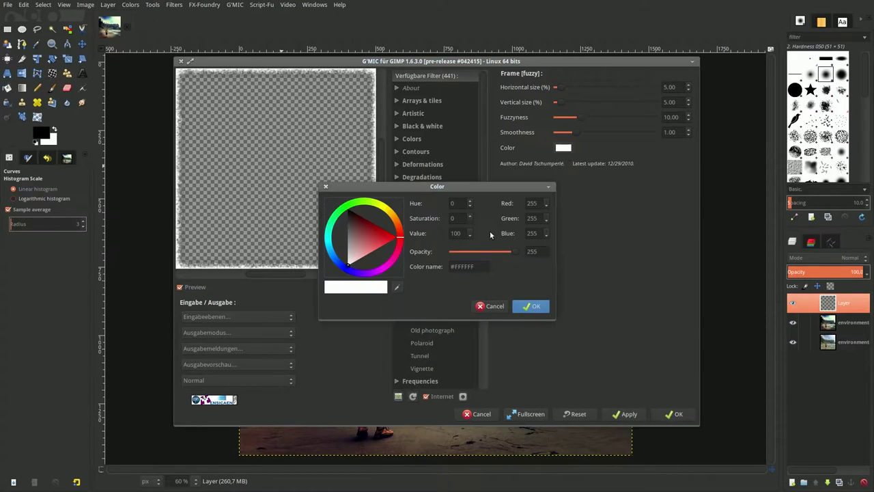
pyautogui.doubleClick(478, 267)
pyautogui.write('0000')
pyautogui.write('00')
pyautogui.click(519, 307)
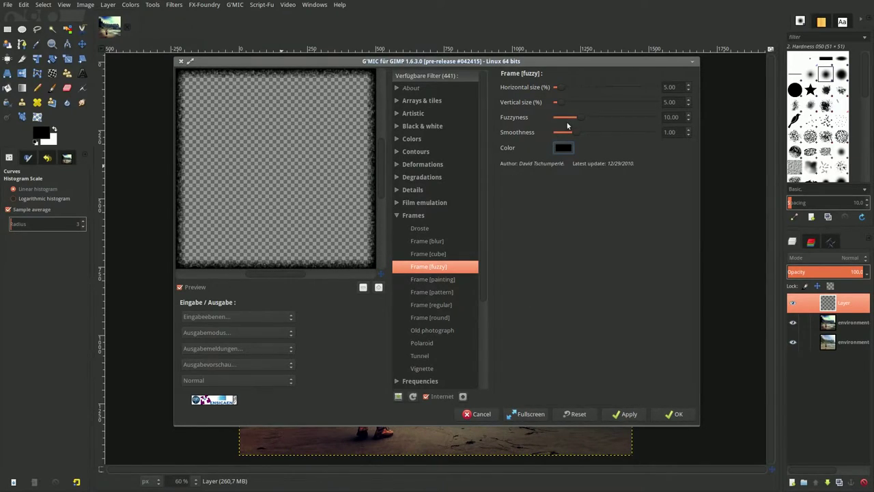
pyautogui.moveTo(580, 119); pyautogui.dragTo(569, 123)
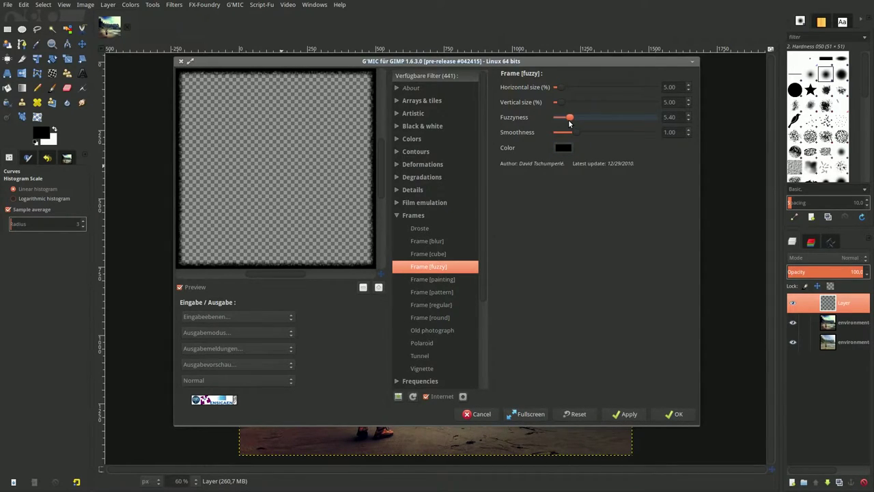
pyautogui.moveTo(569, 123); pyautogui.dragTo(567, 123)
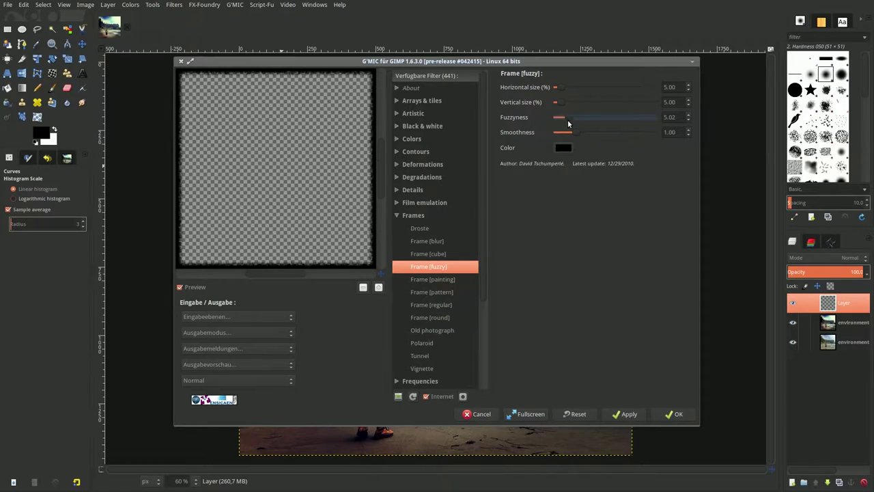
pyautogui.click(676, 414)
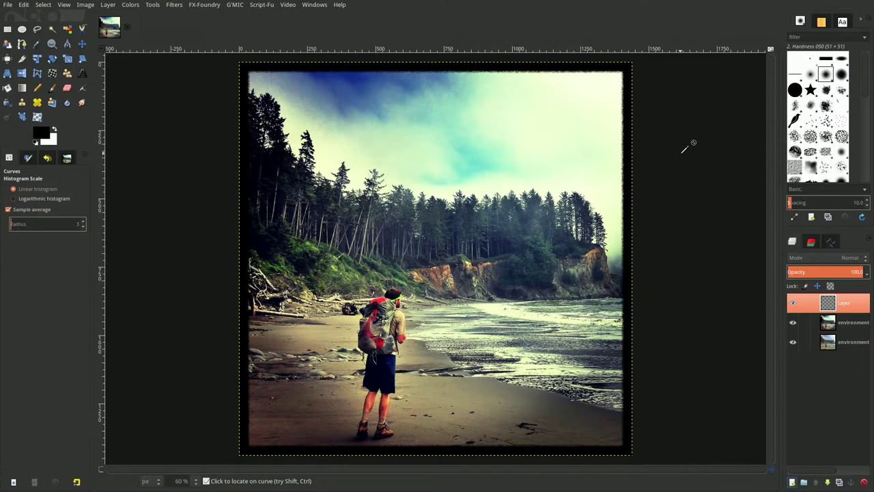
# - Open the frame layer's context menu, then hide and reshow the top layer to compare with the original
pyautogui.rightClick(828, 308)
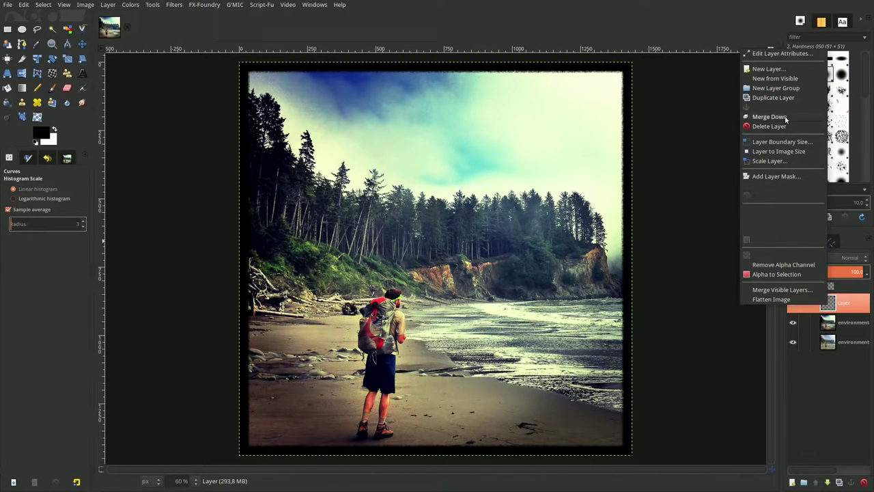
pyautogui.press('Escape')
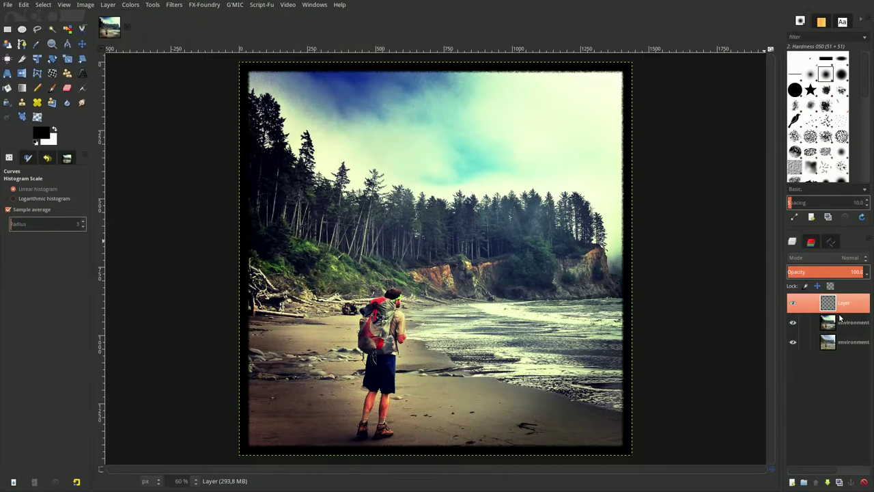
pyautogui.click(792, 303)
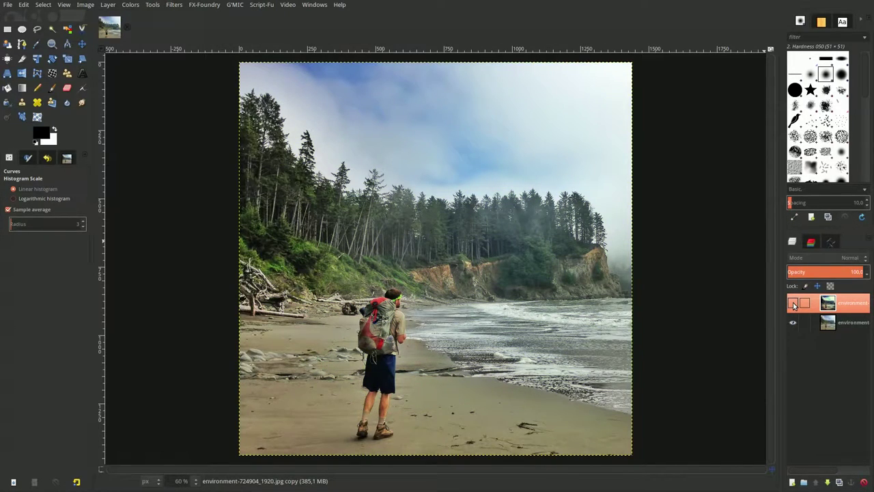
pyautogui.click(793, 303)
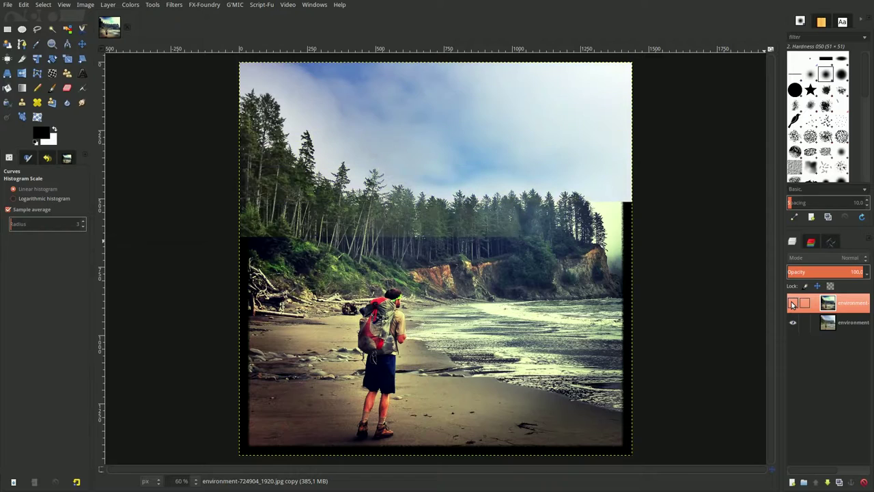
# - Reshow the framed edit, then duplicate the hillman car photo layer
pyautogui.click(792, 303)
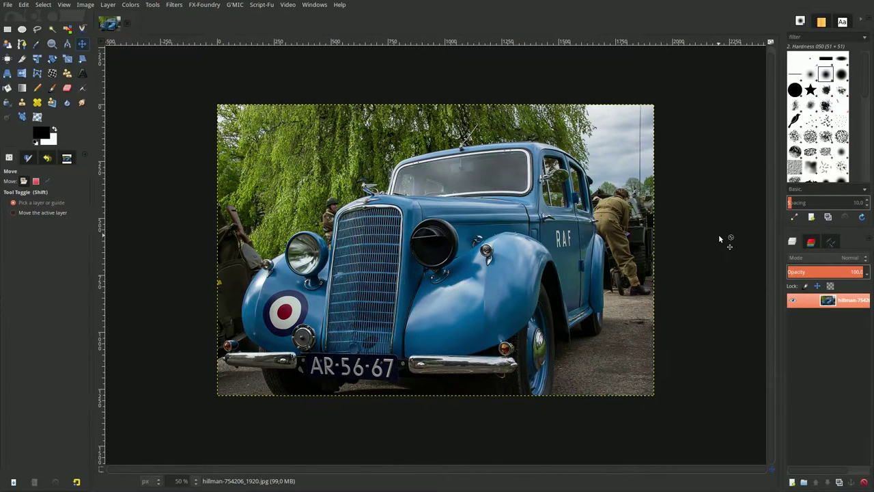
pyautogui.click(839, 481)
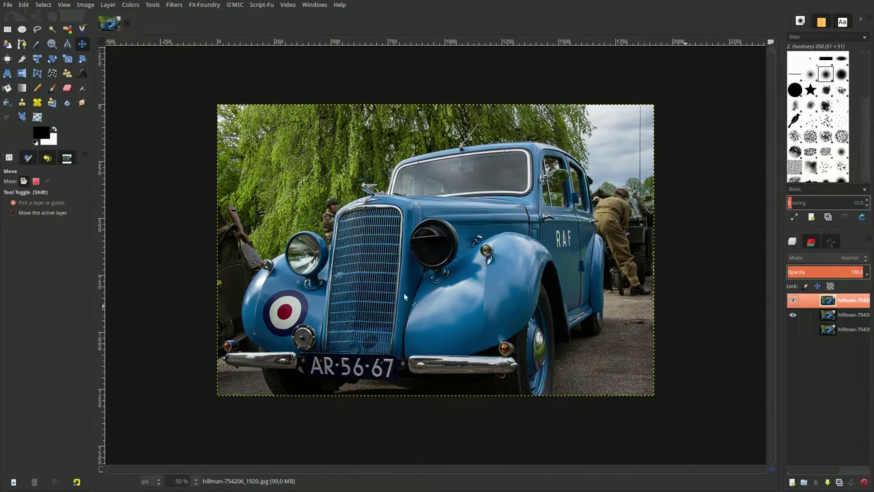
# - Turn Levels into Curves and move the Value black point in to about 6.67 on the top car copy
pyautogui.click(131, 5)
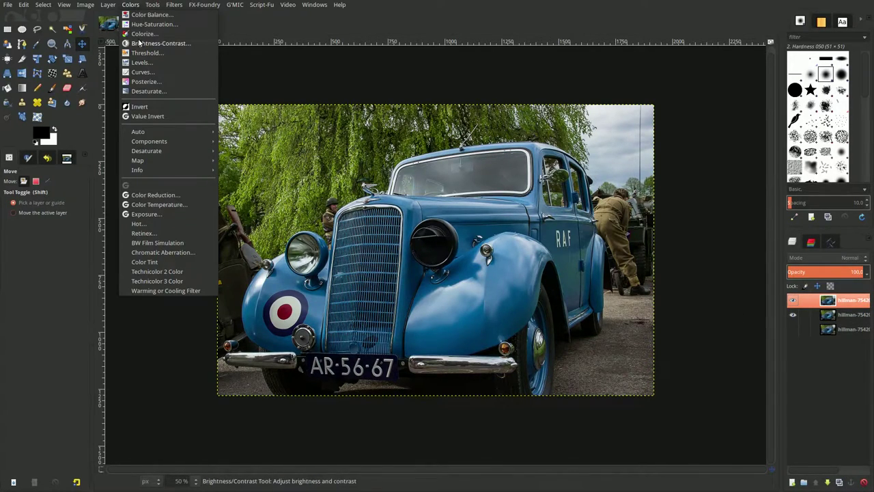
pyautogui.click(142, 63)
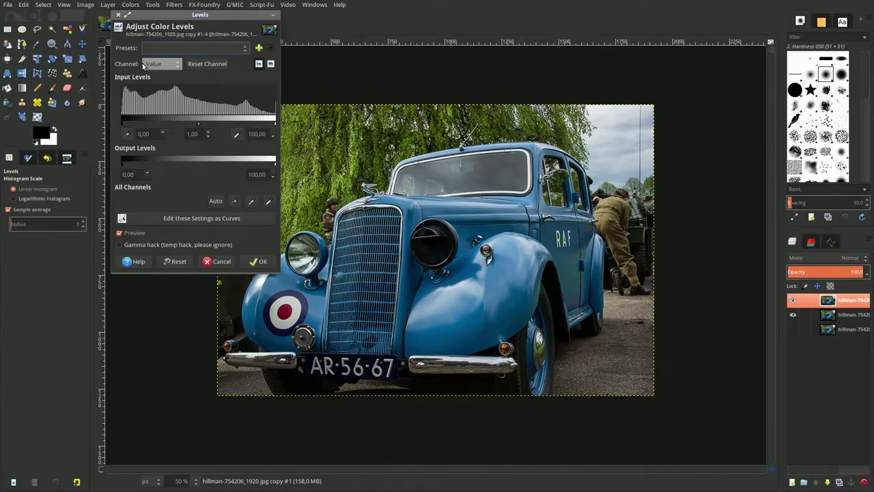
pyautogui.click(220, 218)
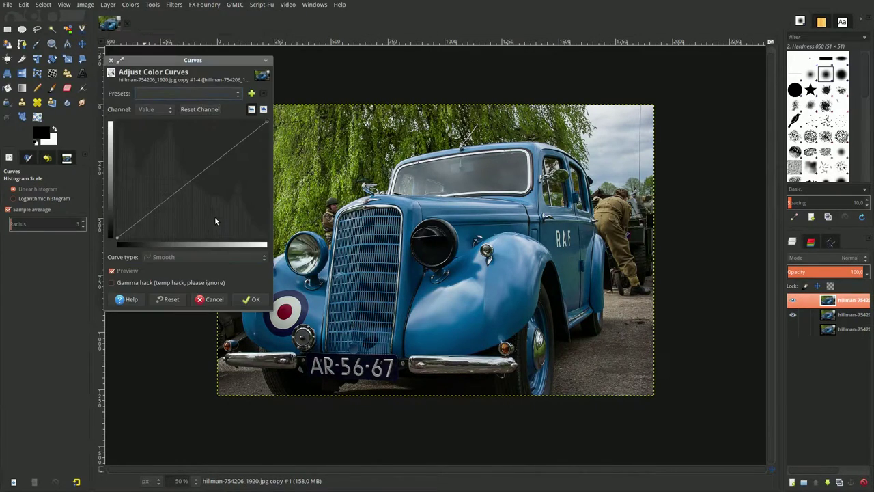
pyautogui.click(117, 239)
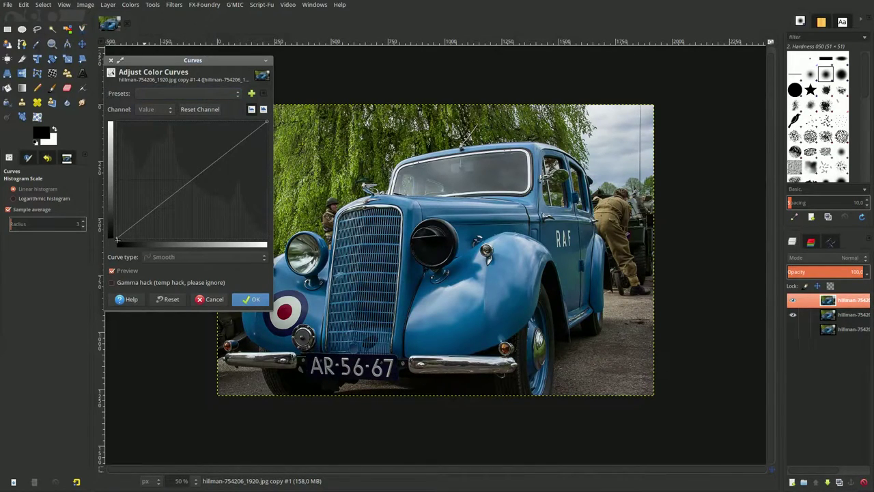
pyautogui.moveTo(117, 239); pyautogui.dragTo(125, 252)
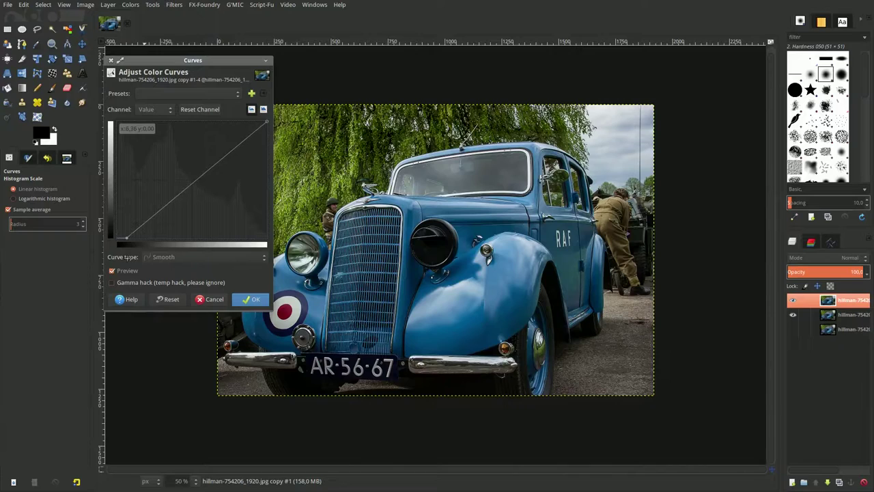
pyautogui.moveTo(127, 257); pyautogui.dragTo(128, 257)
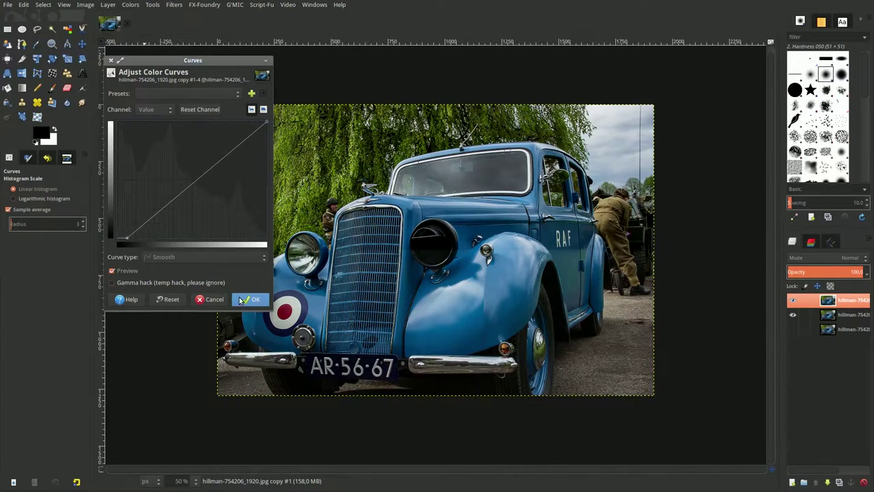
pyautogui.click(246, 299)
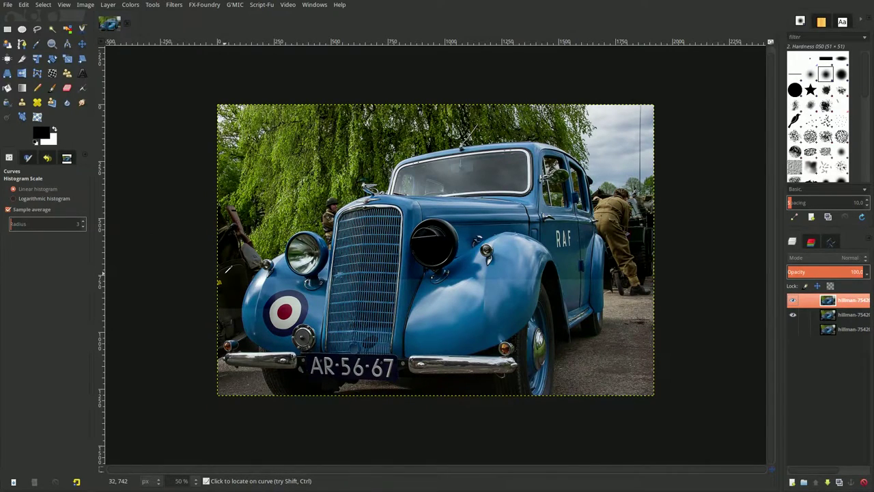
# - Draw a rectangular selection covering the middle of the car photo
pyautogui.press('m')
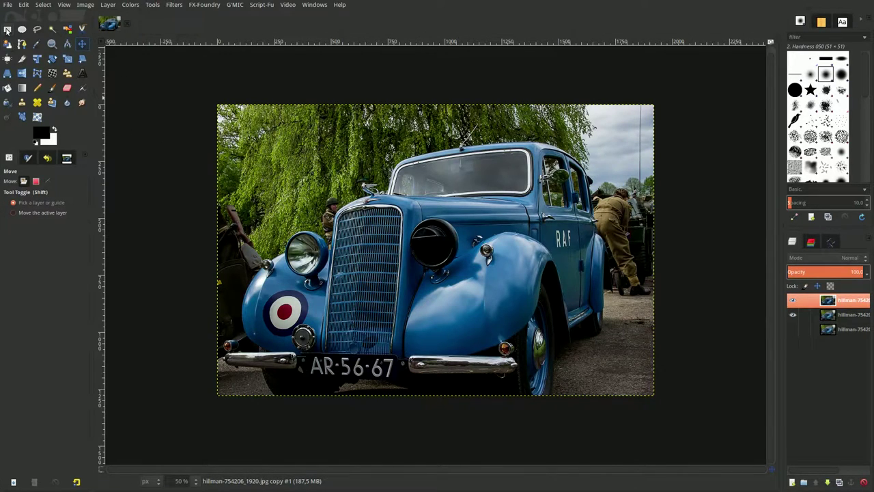
pyautogui.click(7, 29)
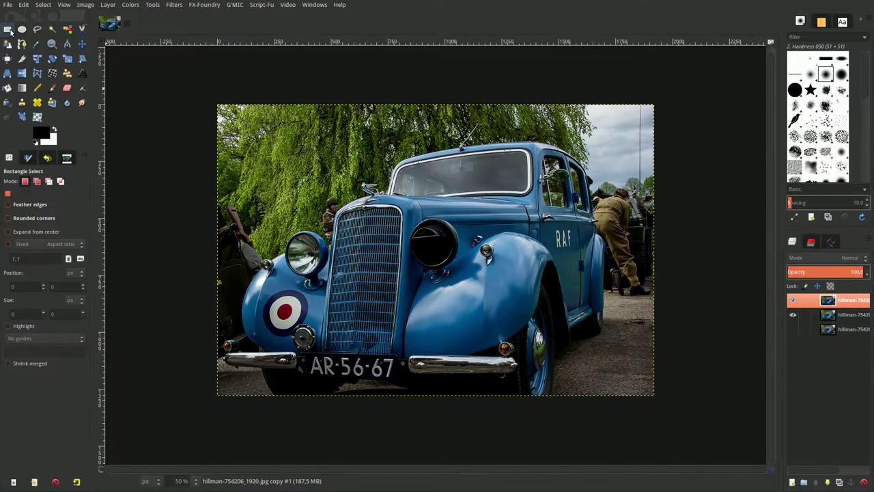
pyautogui.click(254, 139)
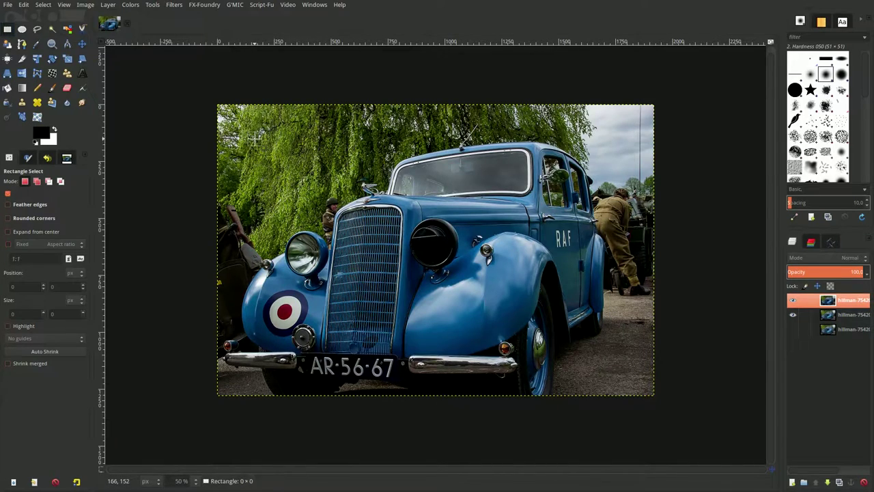
pyautogui.moveTo(254, 139)
pyautogui.mouseDown()
pyautogui.moveTo(607, 365)
pyautogui.moveTo(599, 366)
pyautogui.mouseUp()
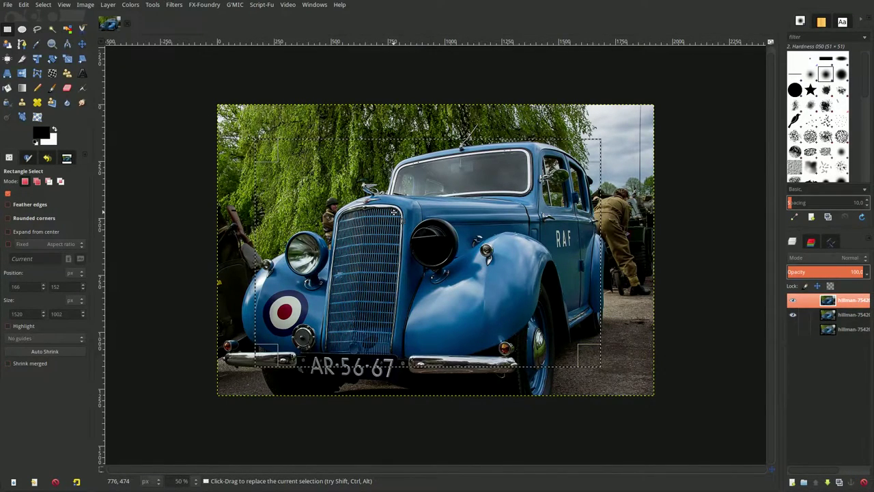
pyautogui.hotkey('ctrl', 'shift', 'a')
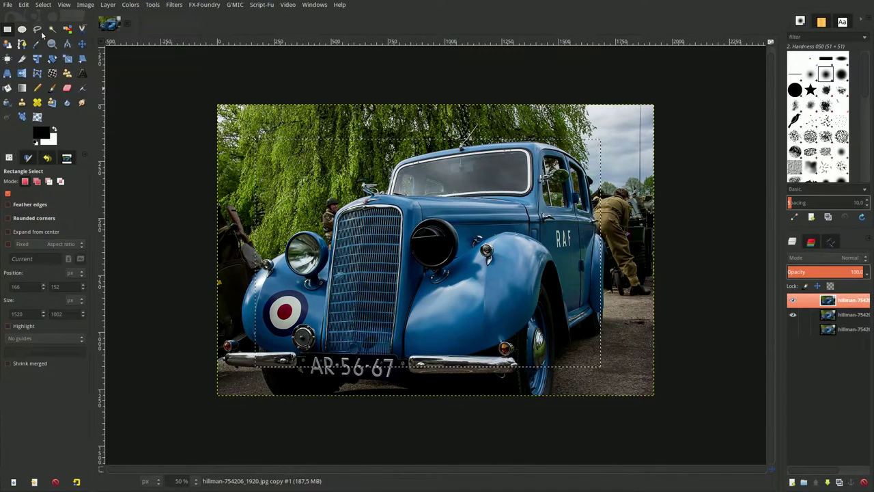
# - Feather the car selection by 100 px
pyautogui.click(43, 5)
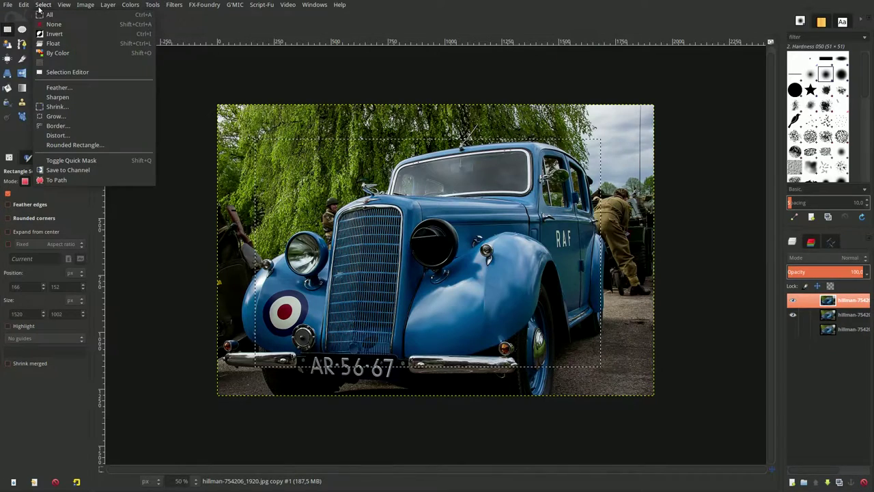
pyautogui.click(58, 88)
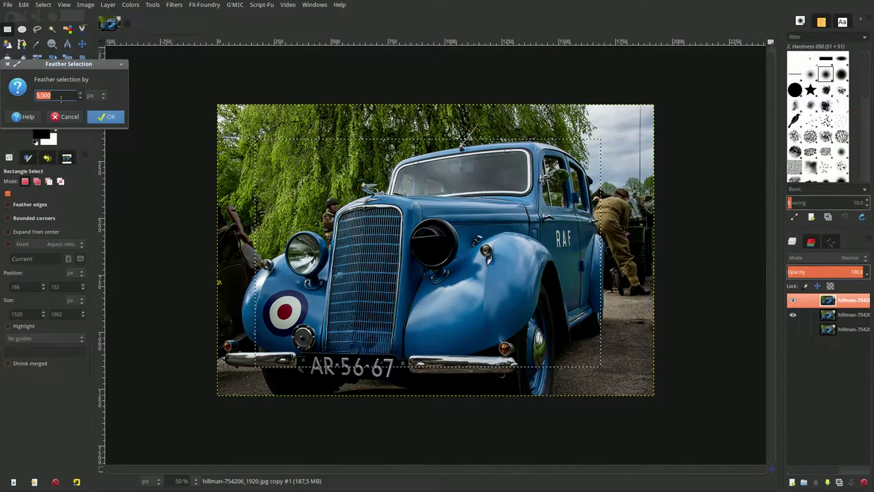
pyautogui.write('100')
pyautogui.press('Return')
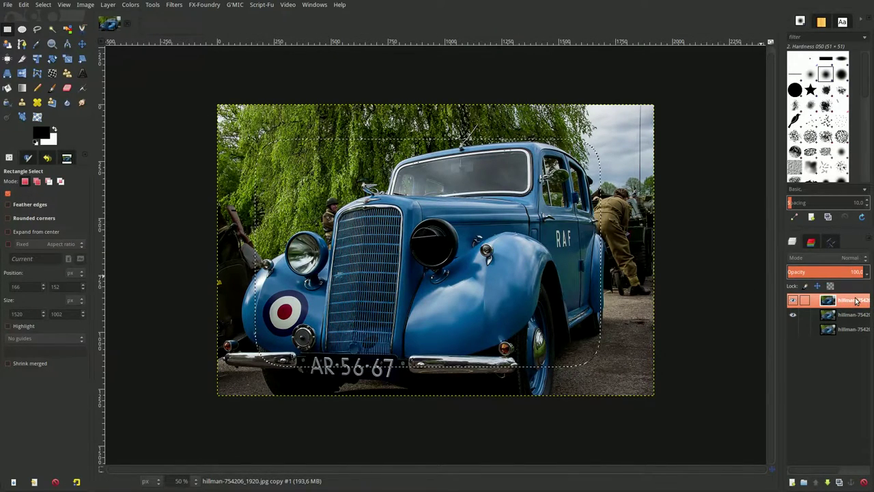
# - Add a Selection-based layer mask to the top car layer and invert the mask
pyautogui.rightClick(856, 301)
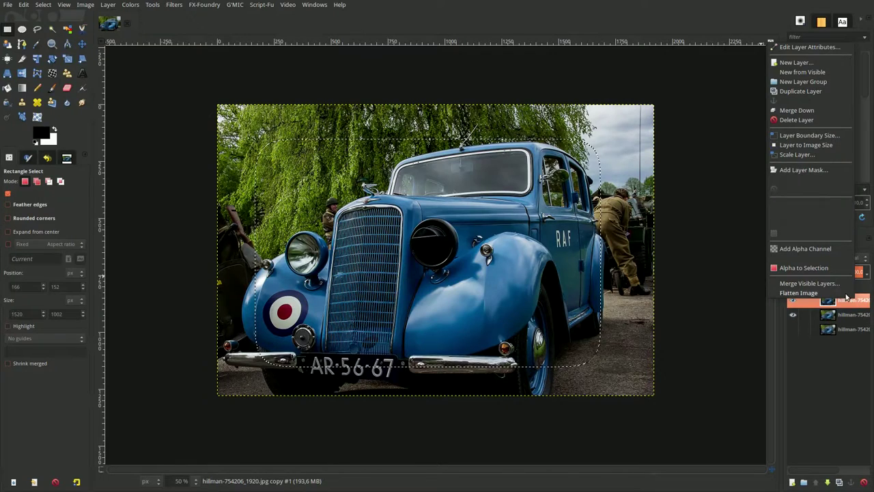
pyautogui.click(827, 171)
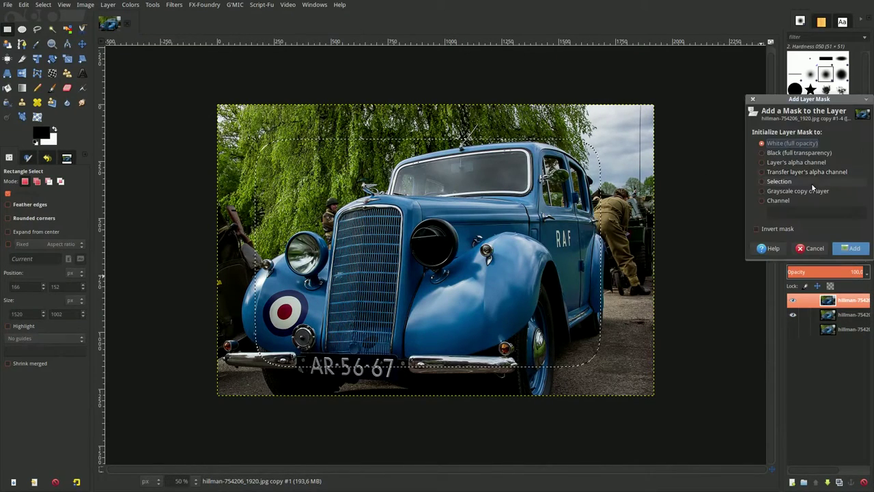
pyautogui.click(774, 181)
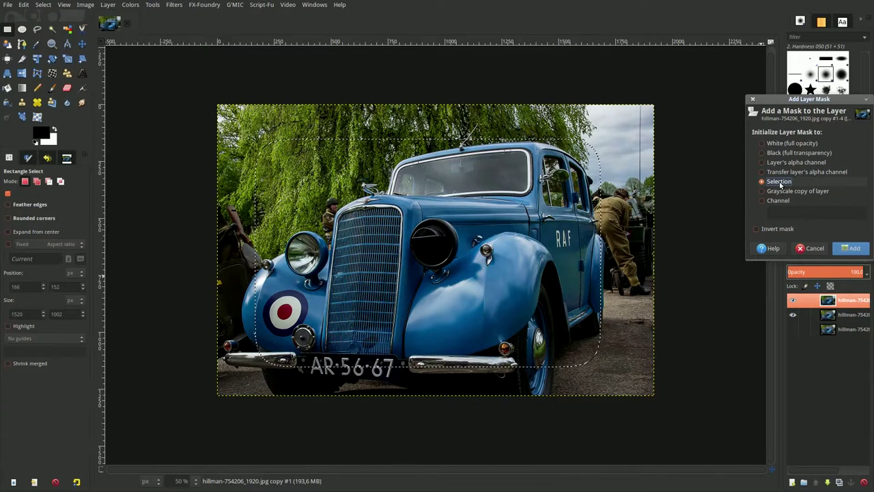
pyautogui.click(846, 250)
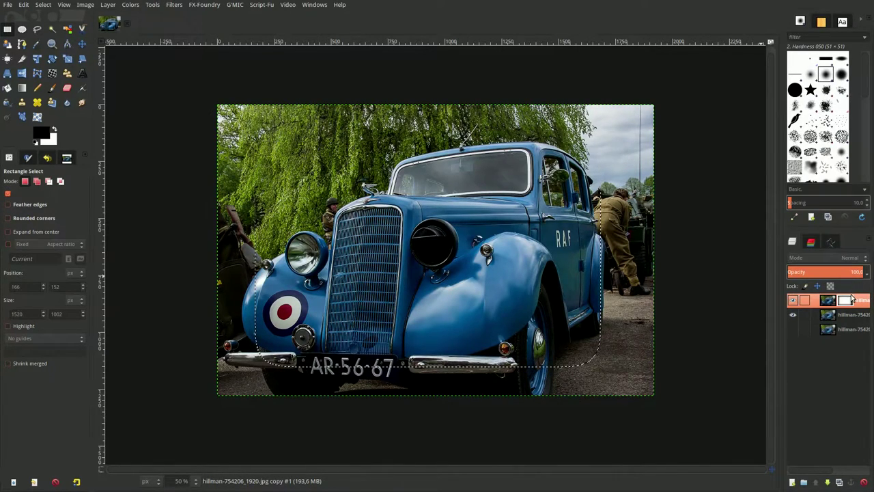
pyautogui.click(851, 301)
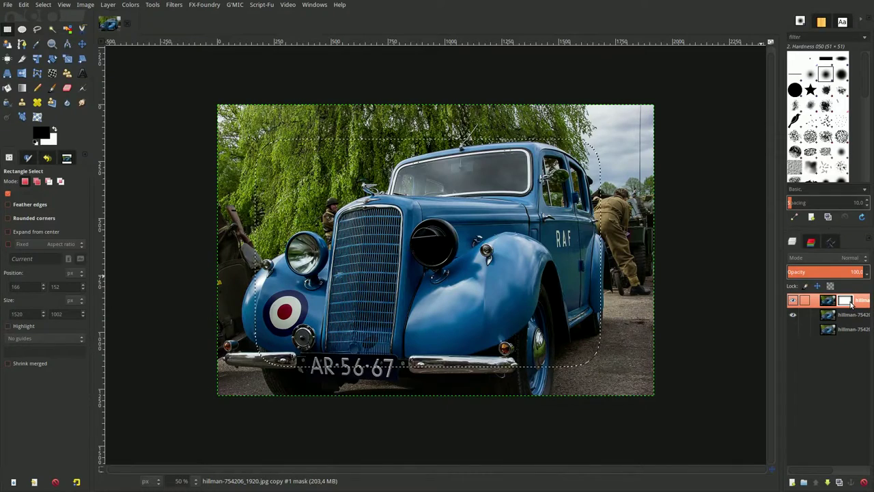
pyautogui.click(130, 5)
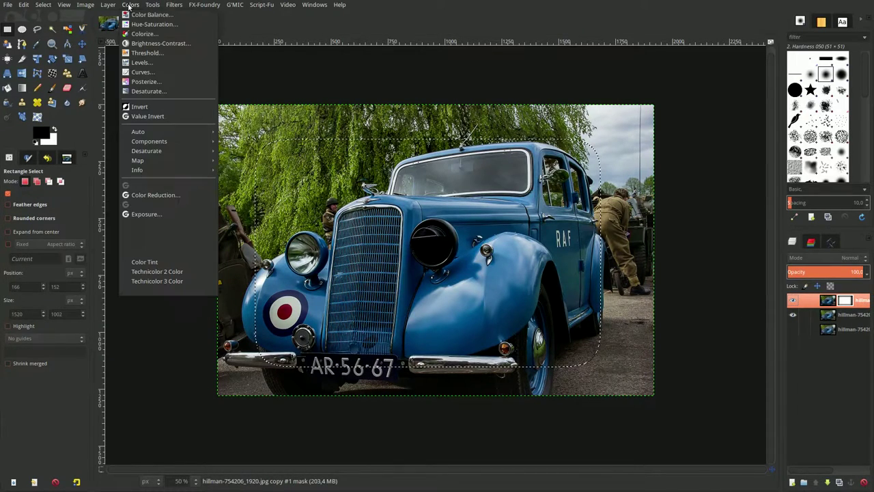
pyautogui.click(139, 107)
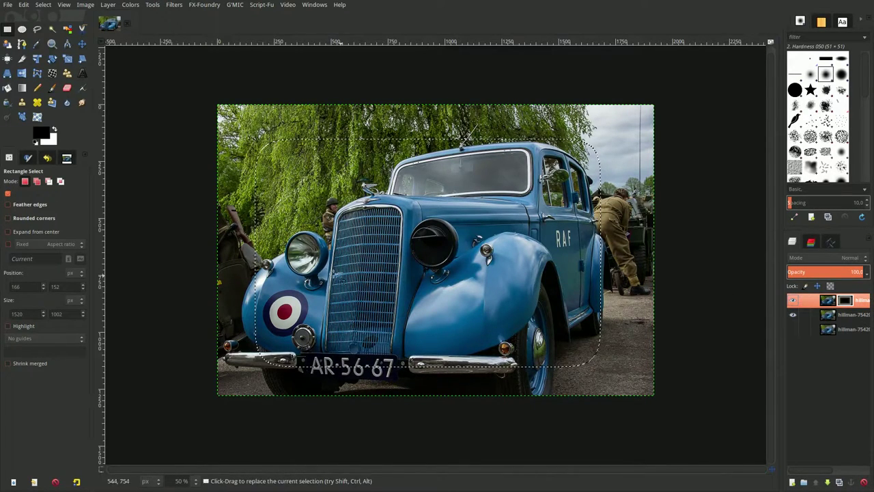
# - Save the car selection to a Selection Mask copy channel
pyautogui.click(43, 7)
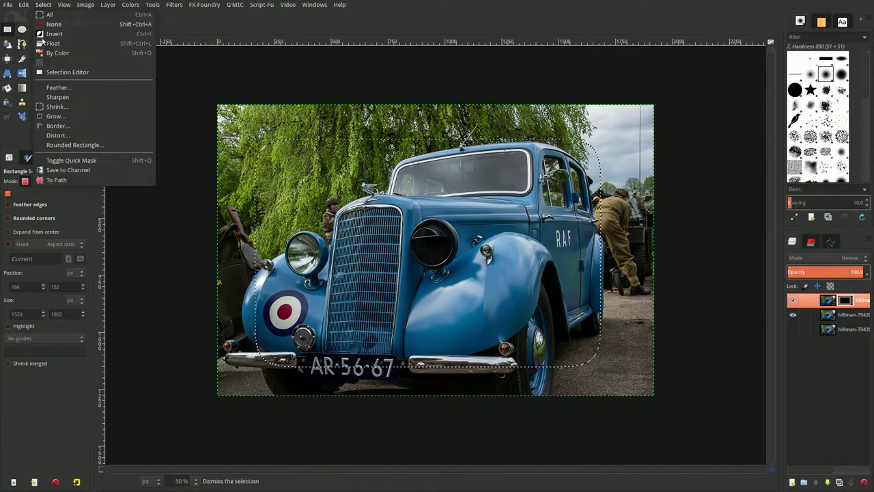
pyautogui.click(62, 171)
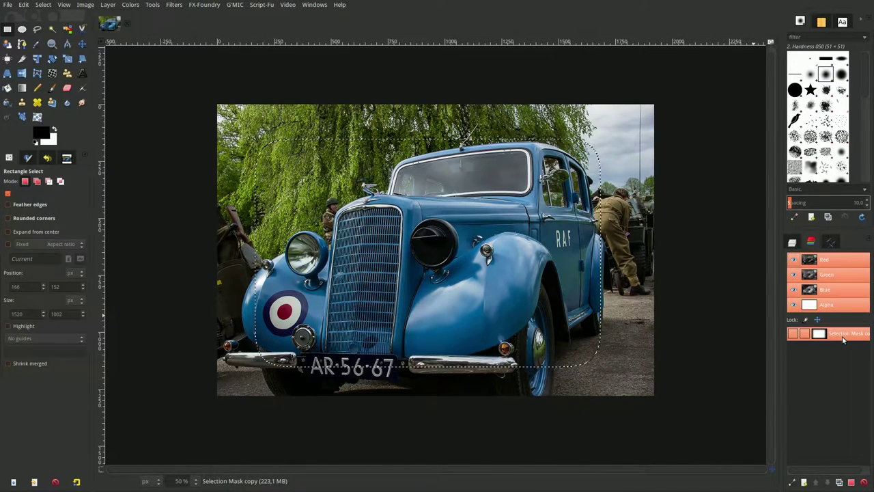
pyautogui.click(793, 241)
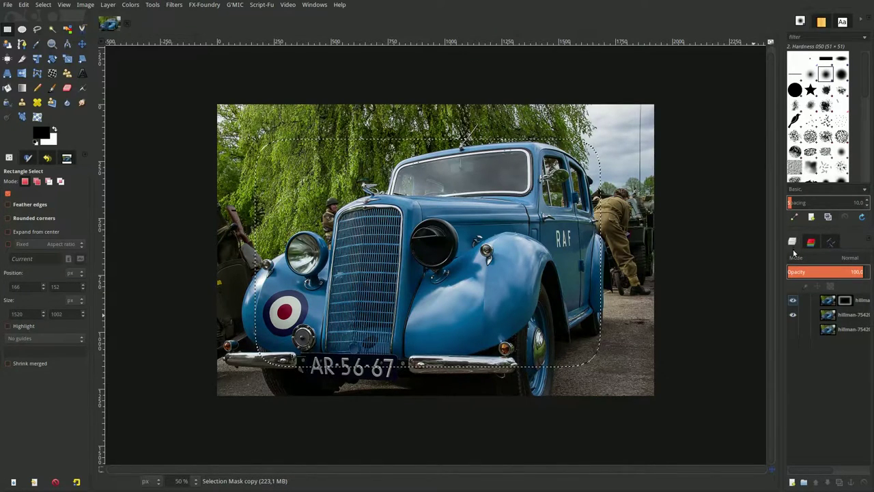
# - Open Levels for the middle car-photo copy layer
pyautogui.click(831, 316)
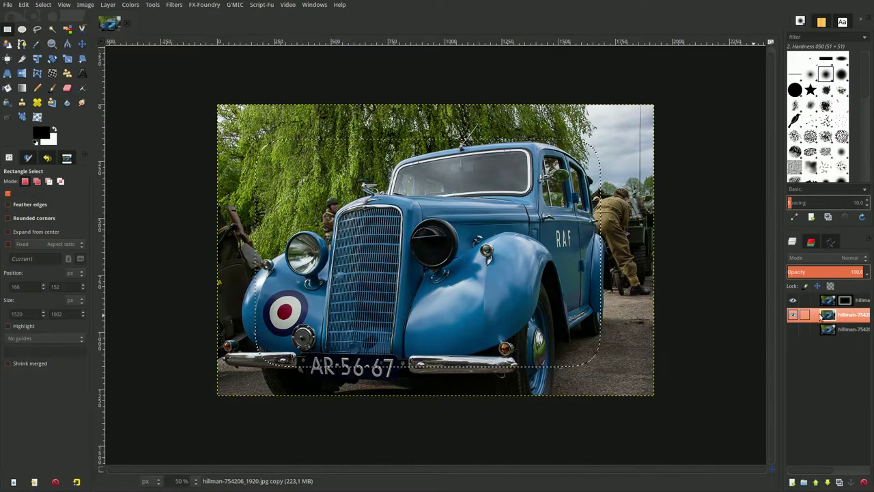
pyautogui.click(131, 6)
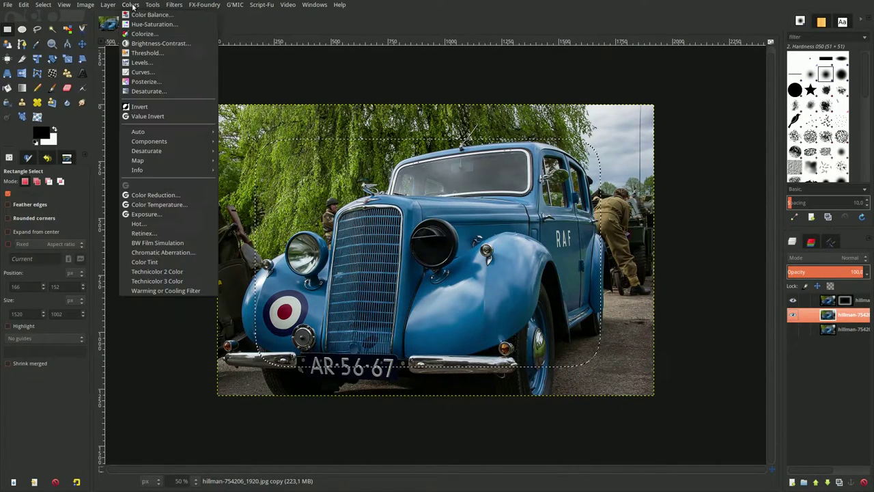
pyautogui.click(136, 60)
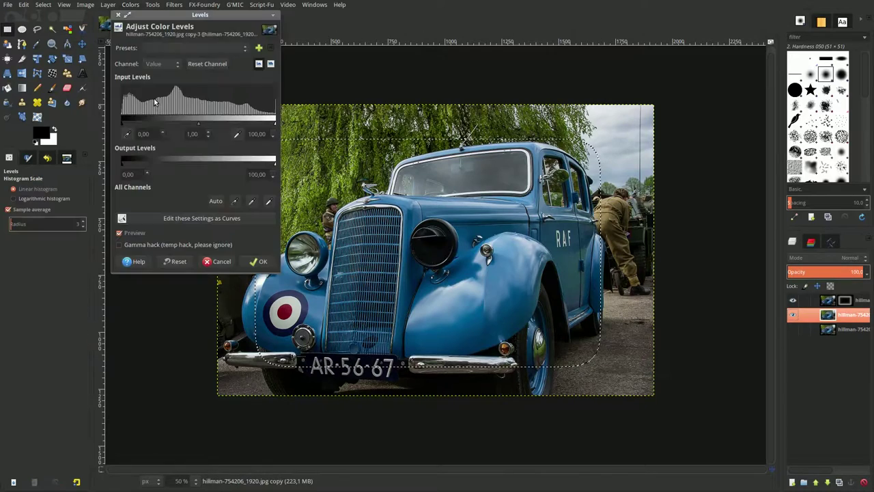
# - Set the Levels high input value to 90 and apply it to the middle layer
pyautogui.doubleClick(256, 135)
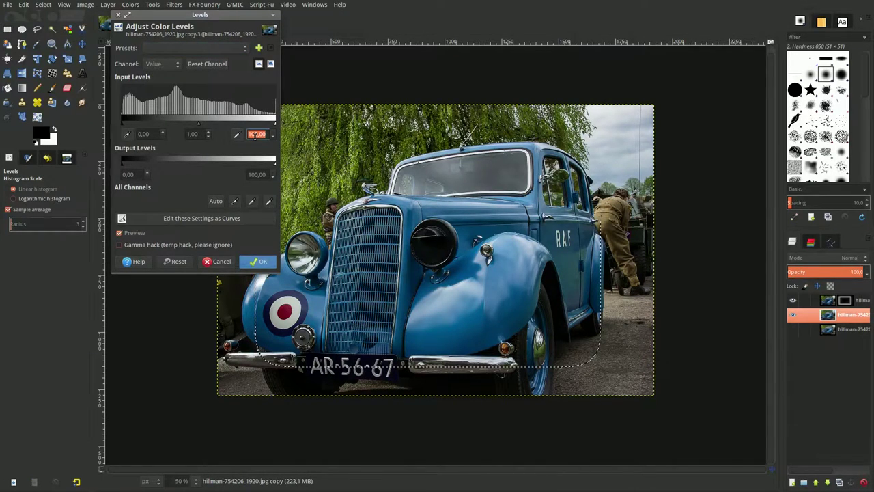
pyautogui.write('90')
pyautogui.press('Tab')
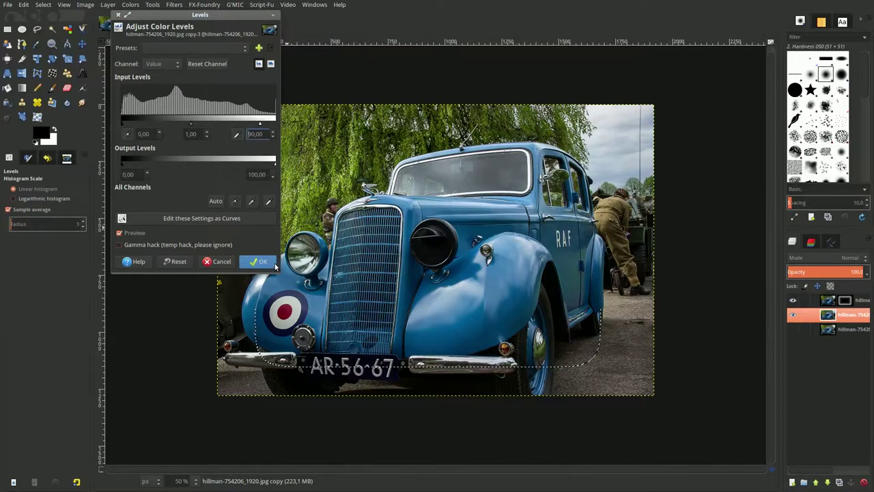
pyautogui.click(275, 265)
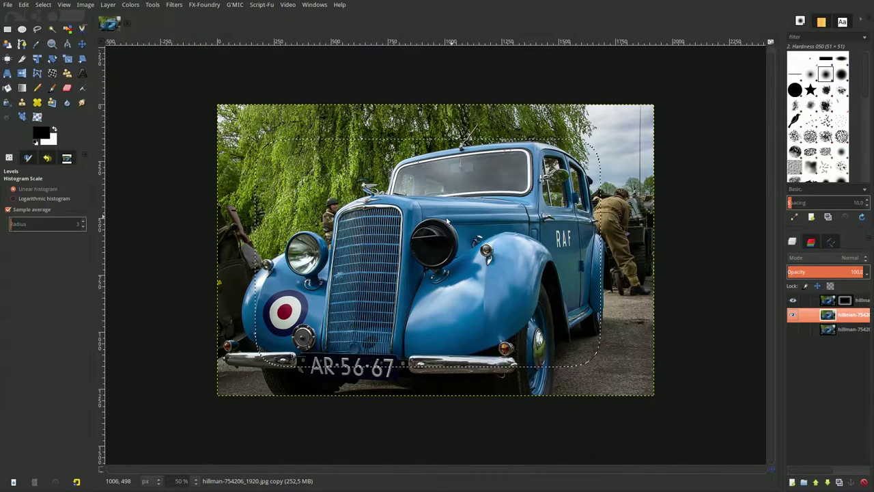
# - Deselect all, merge the masked top layer down, and duplicate the merged layer
pyautogui.click(43, 5)
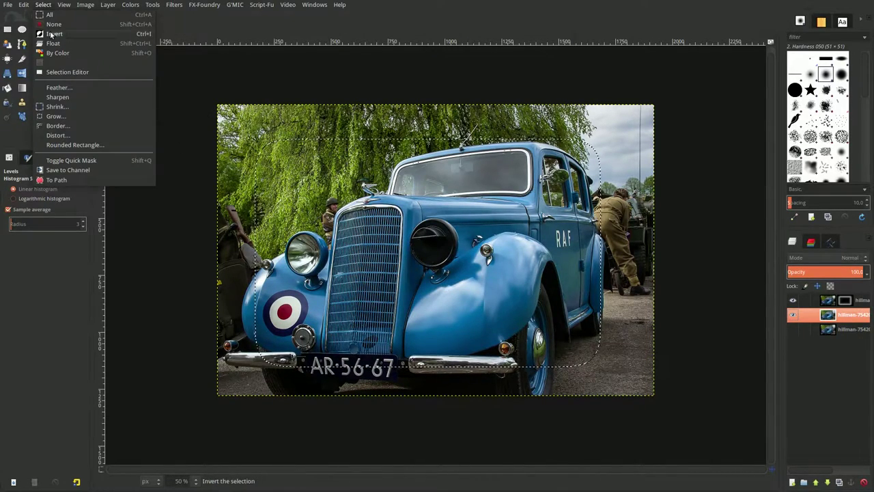
pyautogui.click(52, 29)
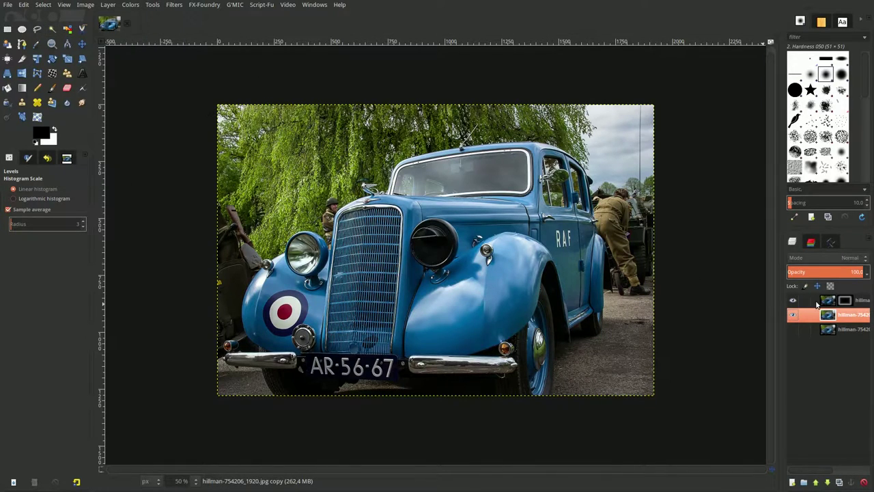
pyautogui.click(828, 300)
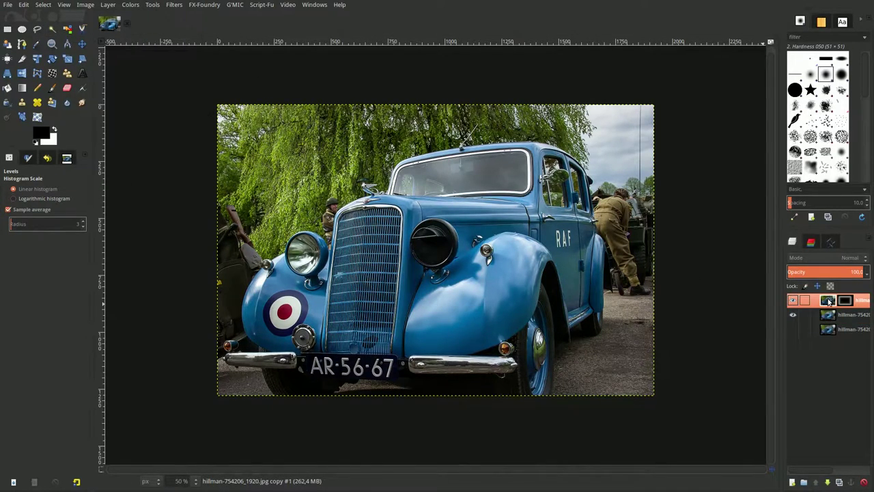
pyautogui.rightClick(828, 300)
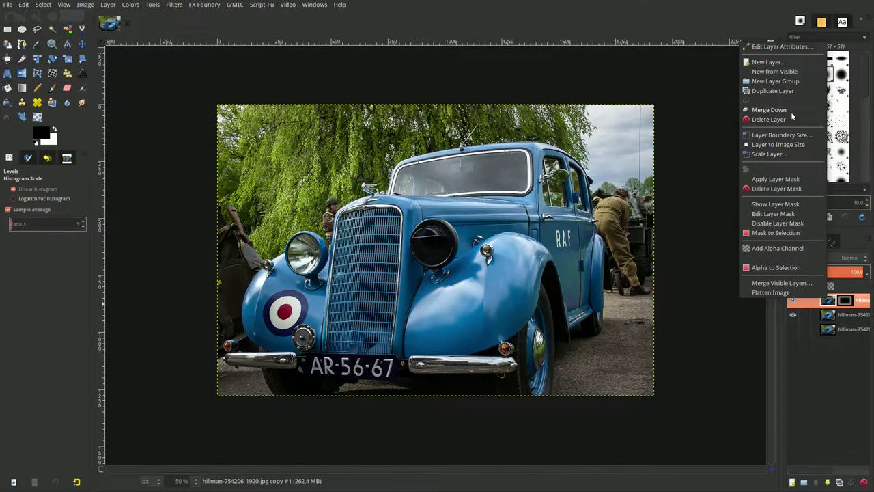
pyautogui.press('Escape')
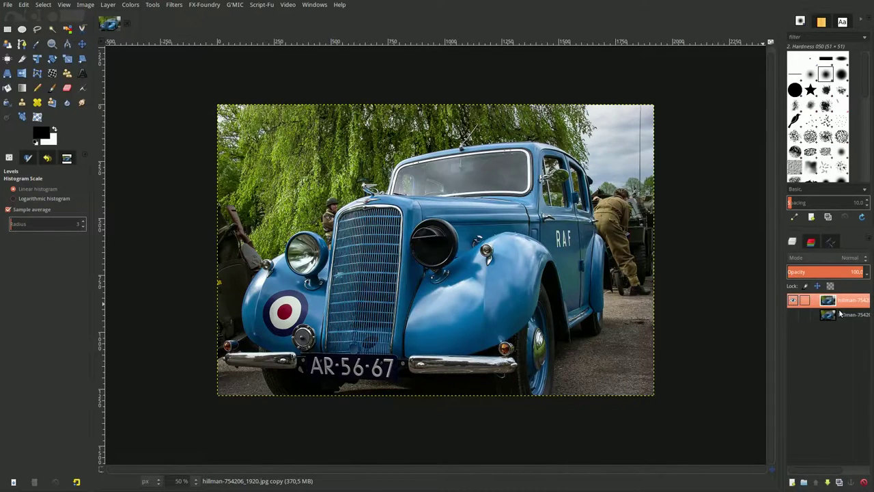
pyautogui.click(839, 482)
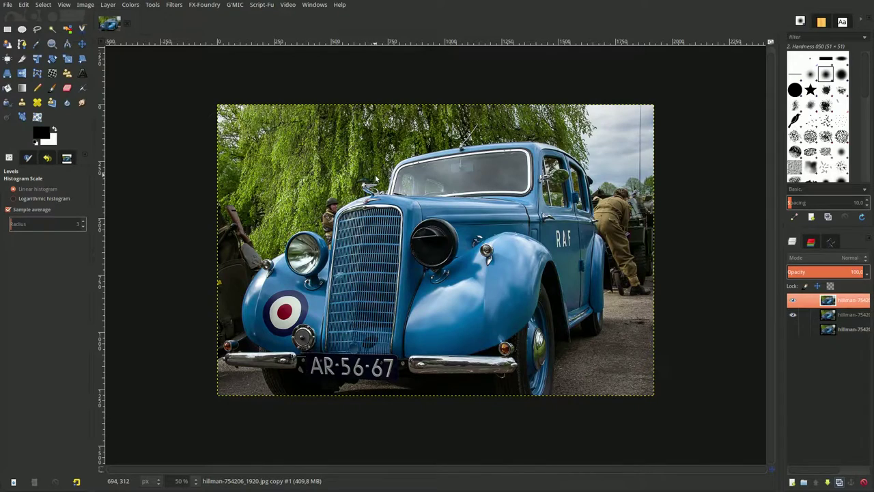
# - Apply a black-to-white Gradient Map to the duplicated top car layer
pyautogui.rightClick(403, 165)
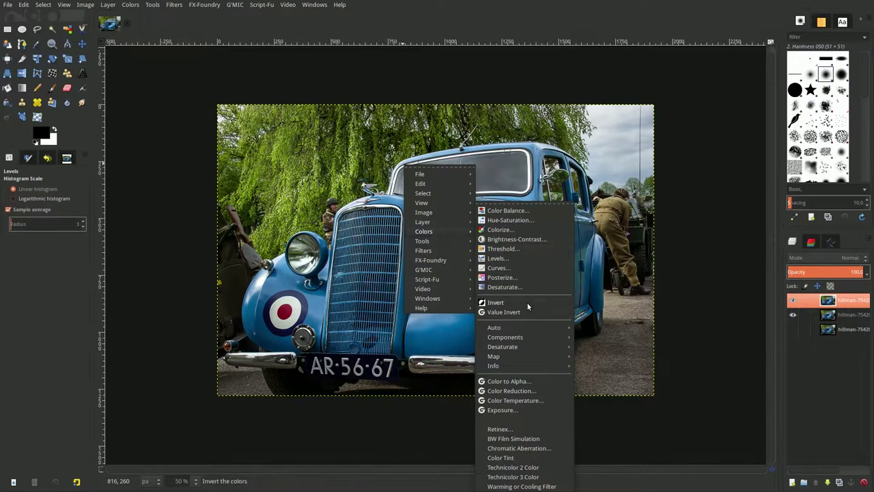
pyautogui.moveTo(423, 232)
pyautogui.moveTo(493, 356)
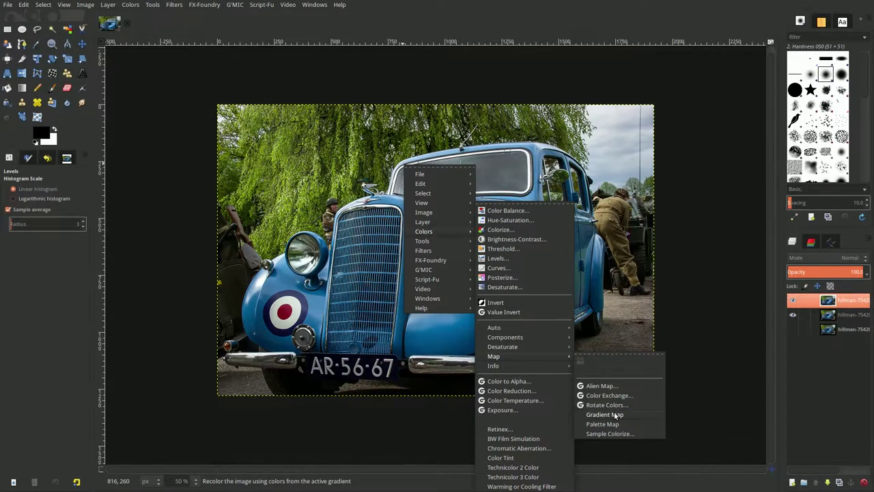
pyautogui.click(617, 415)
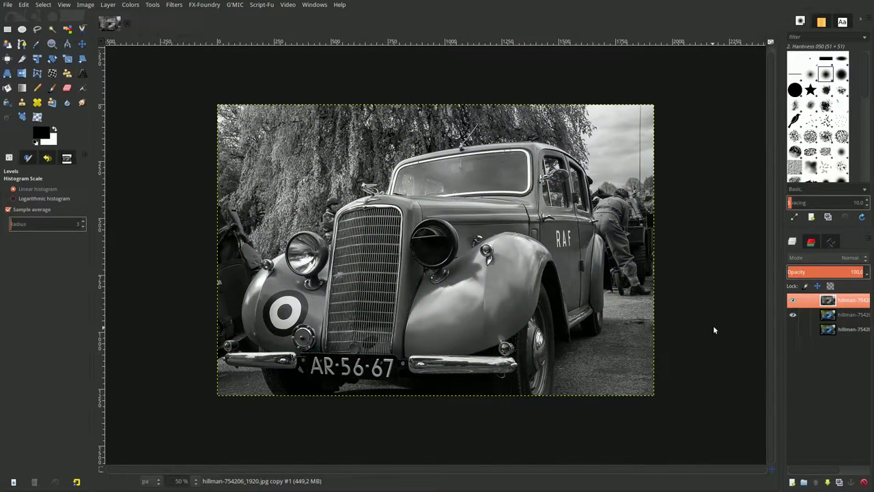
# - Set the foreground colour to dark purple 3a0a59
pyautogui.click(41, 135)
pyautogui.click(166, 117)
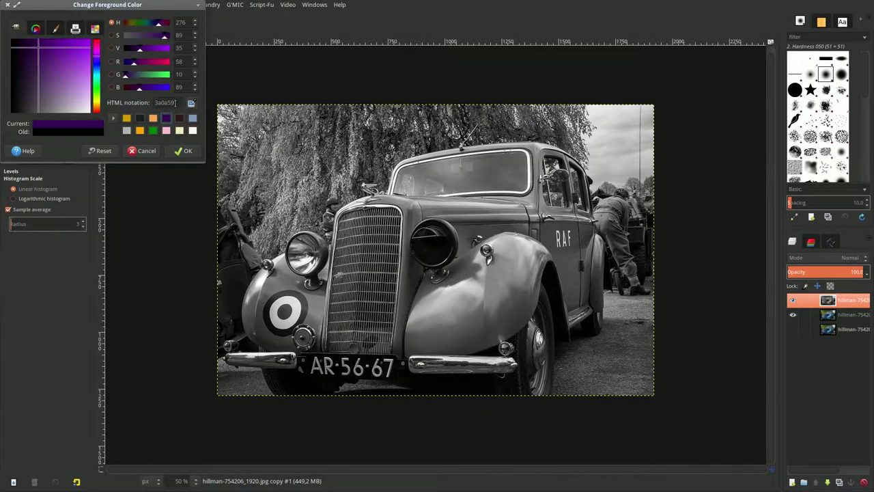
pyautogui.moveTo(175, 102); pyautogui.dragTo(154, 102)
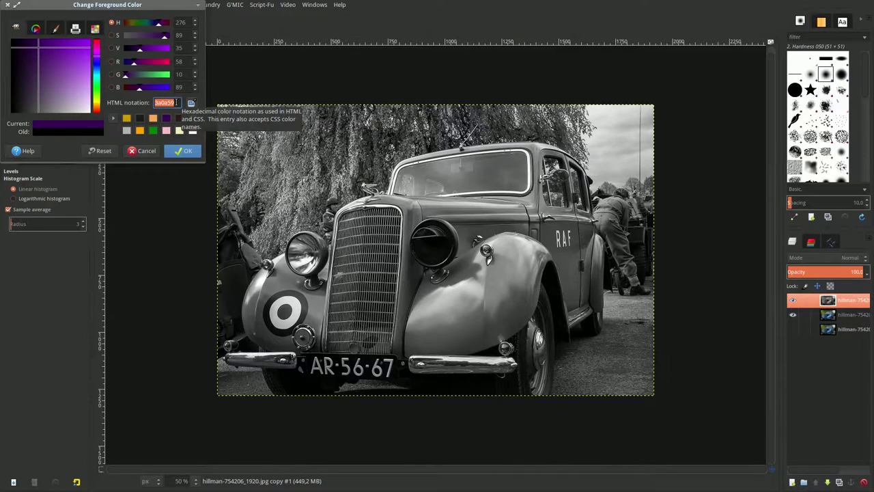
pyautogui.click(182, 150)
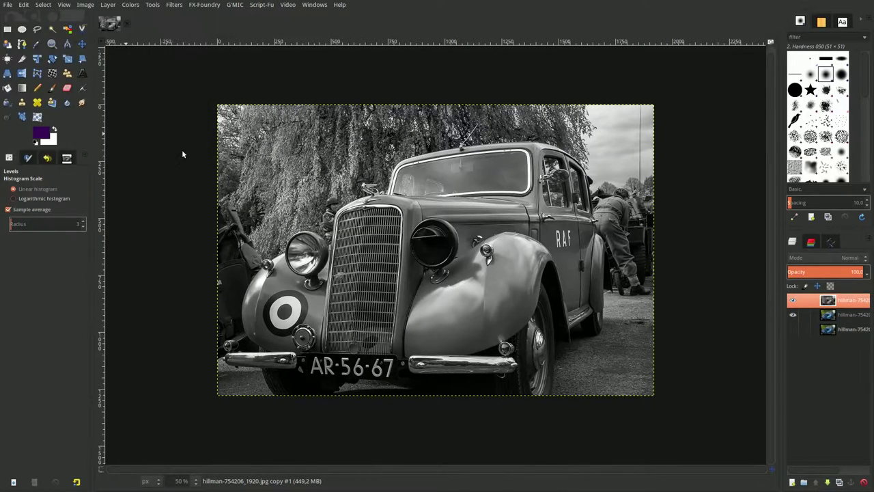
# - Set the background colour to light orange fea957
pyautogui.click(55, 143)
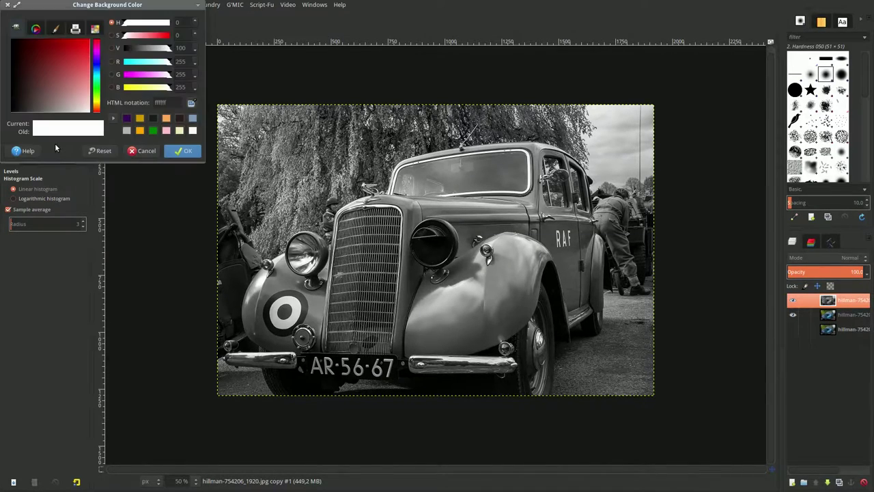
pyautogui.click(164, 119)
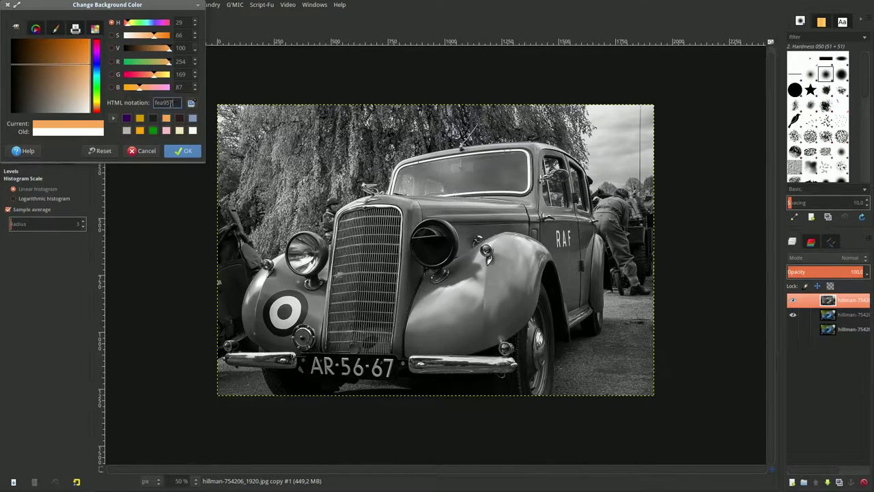
pyautogui.doubleClick(171, 102)
pyautogui.click(190, 154)
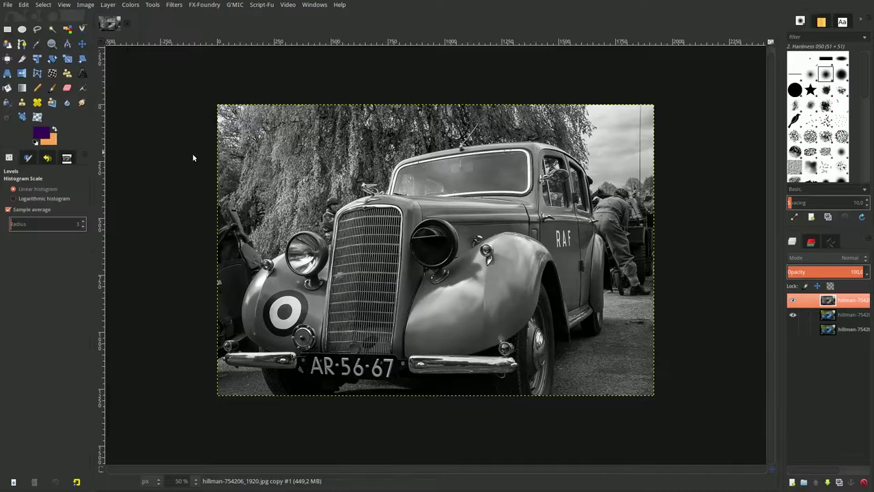
# - Apply a purple-to-orange Gradient Map at 70% opacity, then add a new transparent layer
pyautogui.rightClick(381, 169)
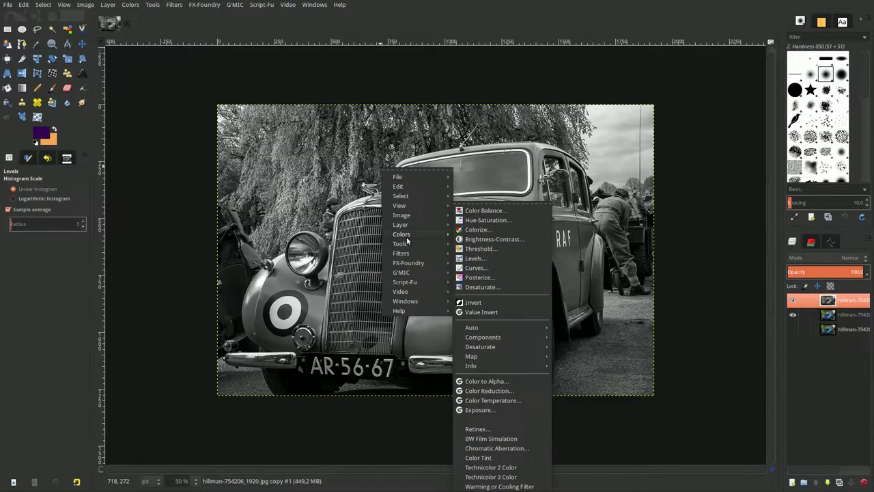
pyautogui.moveTo(402, 234)
pyautogui.moveTo(478, 356)
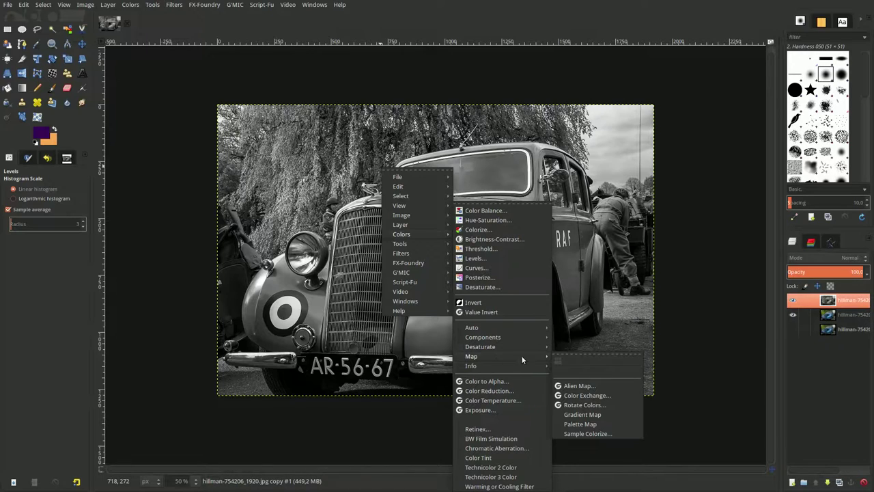
pyautogui.click(582, 414)
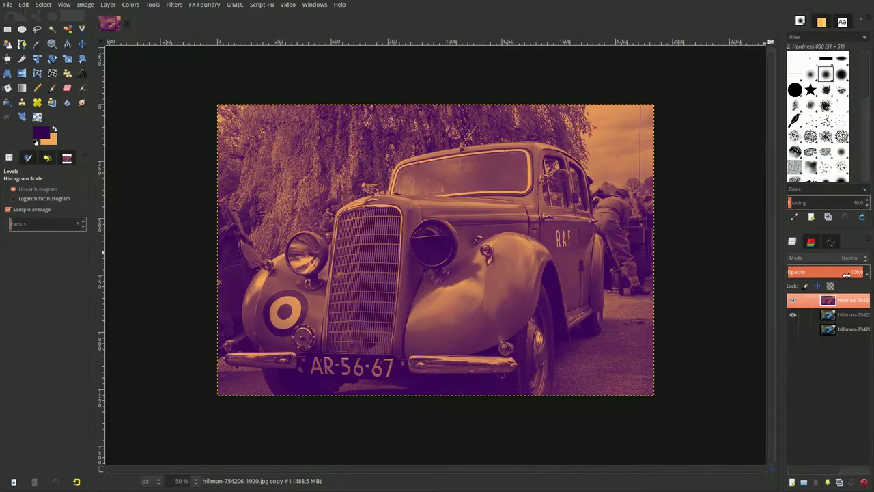
pyautogui.moveTo(846, 274); pyautogui.dragTo(840, 274)
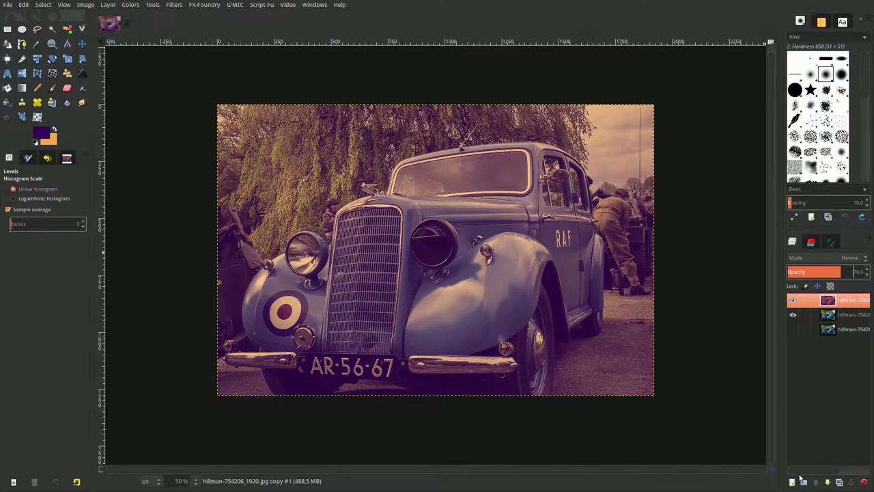
pyautogui.click(790, 482)
pyautogui.click(839, 479)
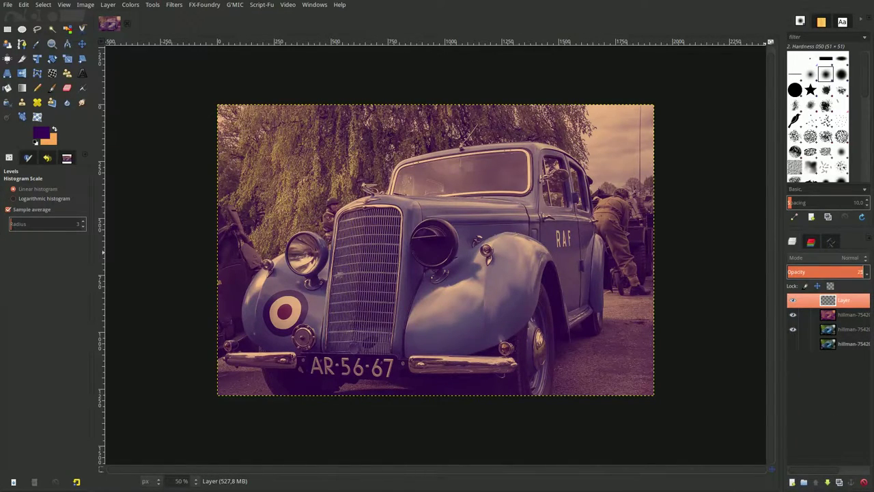
# - Set the new layer to Screen blend mode at 25% opacity
pyautogui.moveTo(847, 274); pyautogui.dragTo(807, 272)
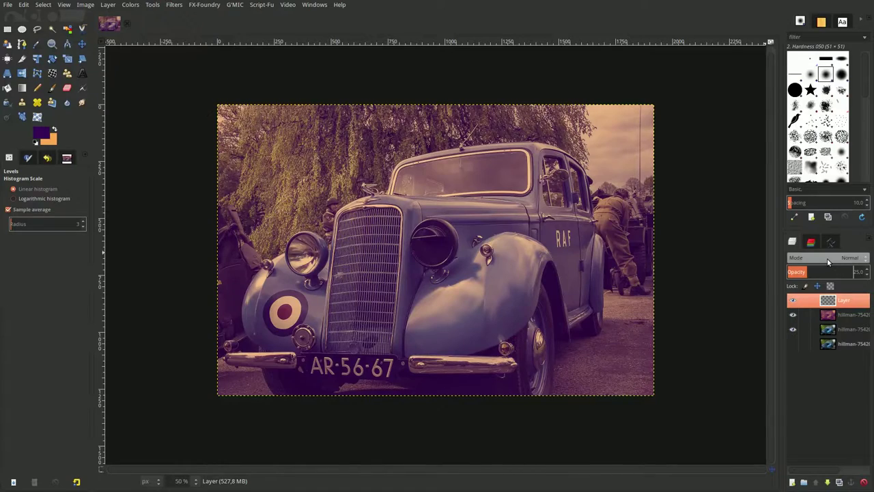
pyautogui.click(827, 258)
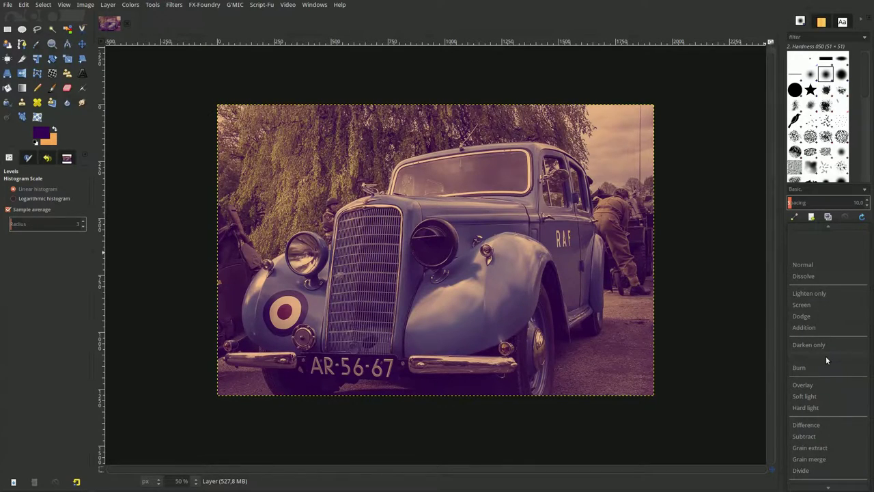
pyautogui.click(825, 304)
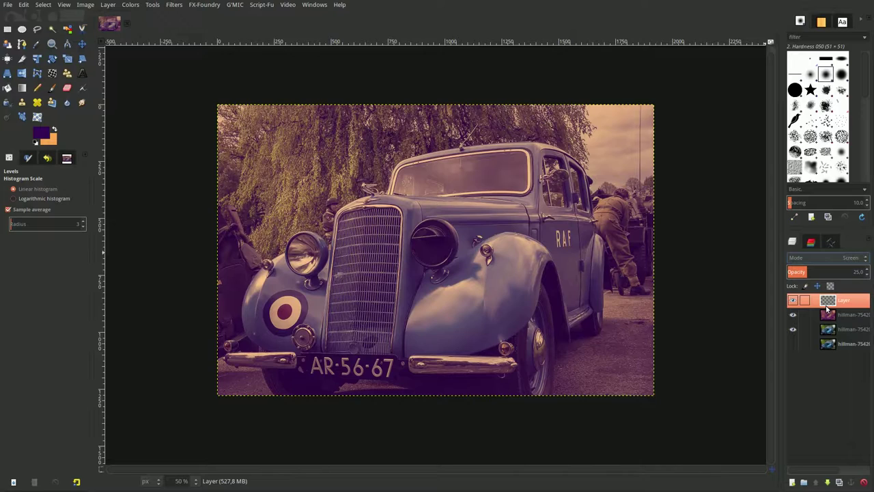
# - Fill the Screen layer with dark grey 1d1d1d
pyautogui.click(46, 137)
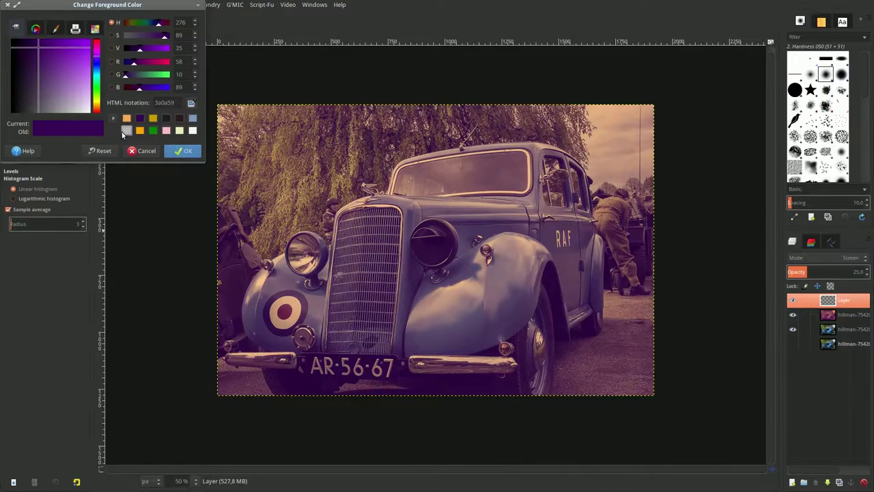
pyautogui.click(165, 117)
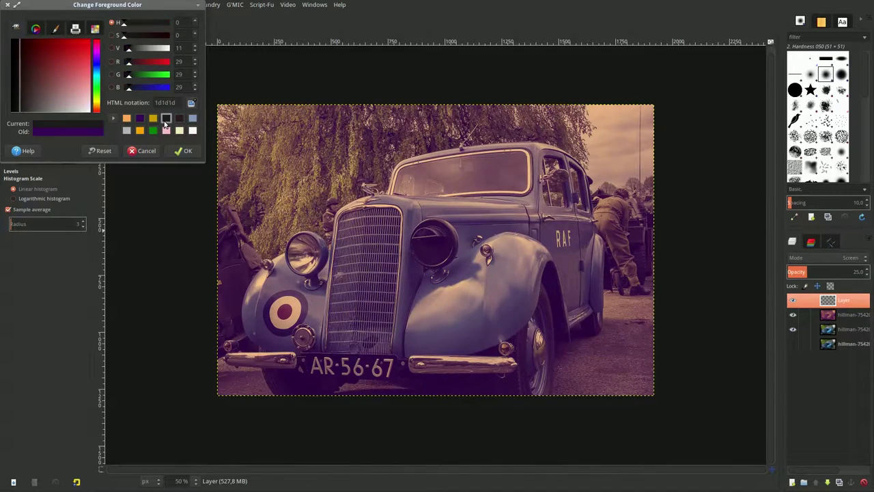
pyautogui.moveTo(179, 102); pyautogui.dragTo(152, 103)
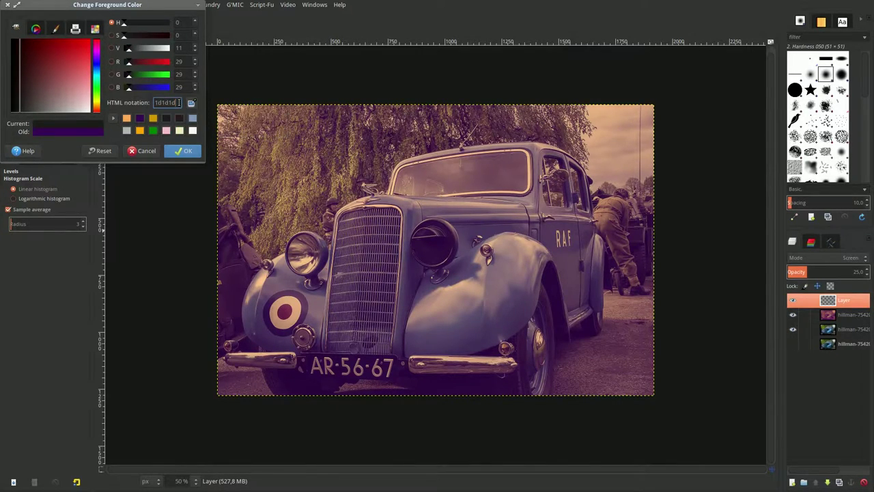
pyautogui.click(172, 150)
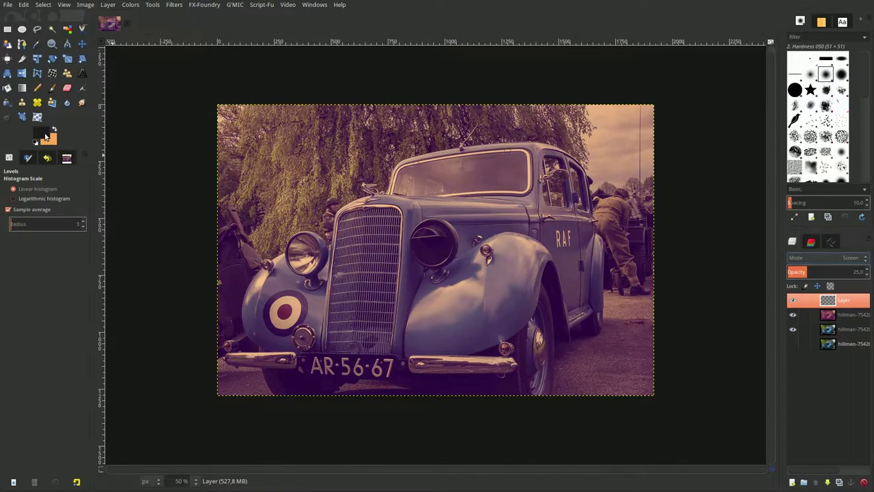
pyautogui.moveTo(43, 136); pyautogui.dragTo(47, 134)
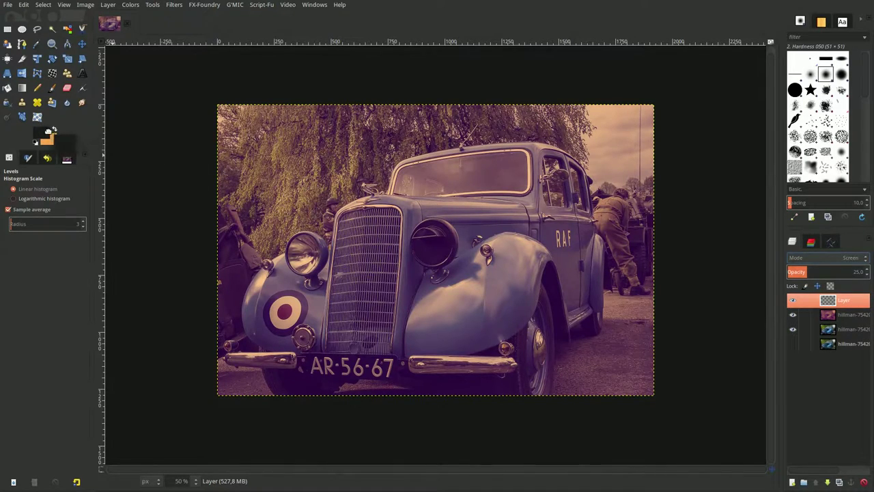
pyautogui.click(46, 134)
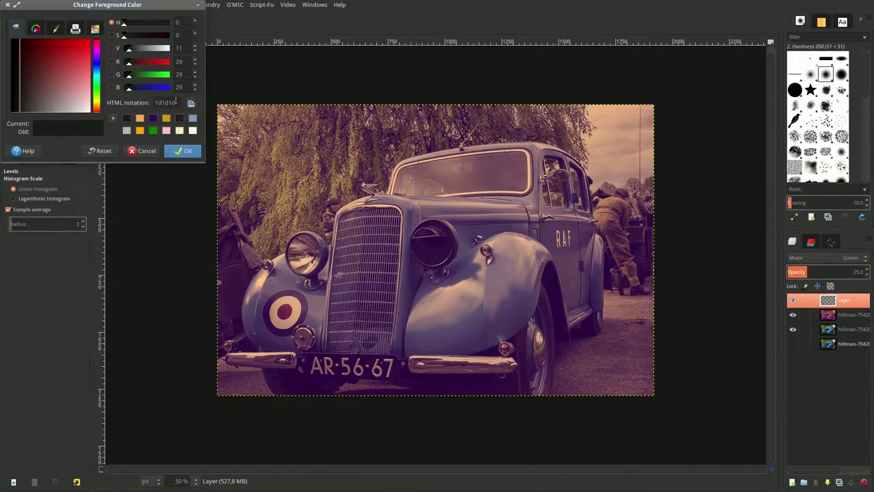
pyautogui.click(182, 152)
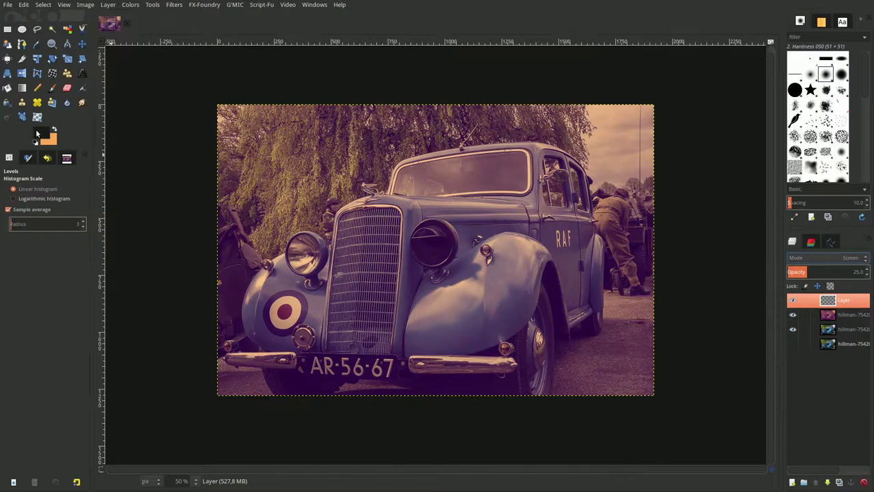
pyautogui.moveTo(209, 167); pyautogui.dragTo(399, 184)
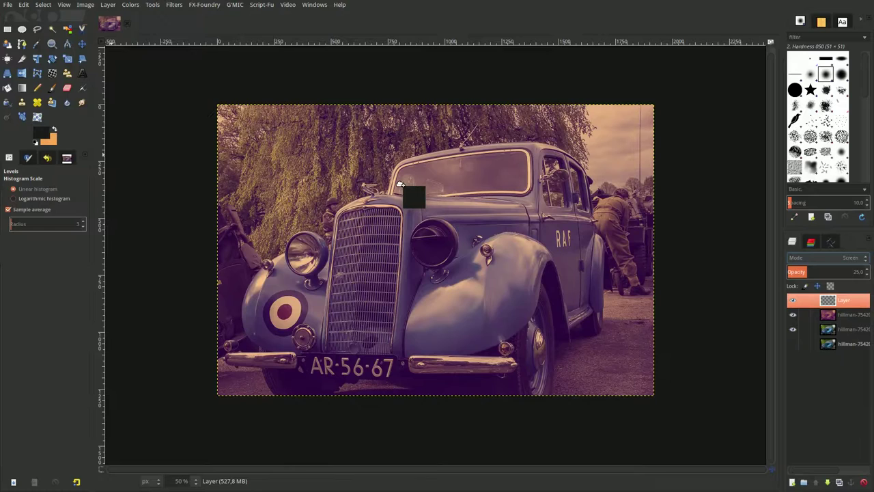
pyautogui.moveTo(399, 184); pyautogui.dragTo(399, 184)
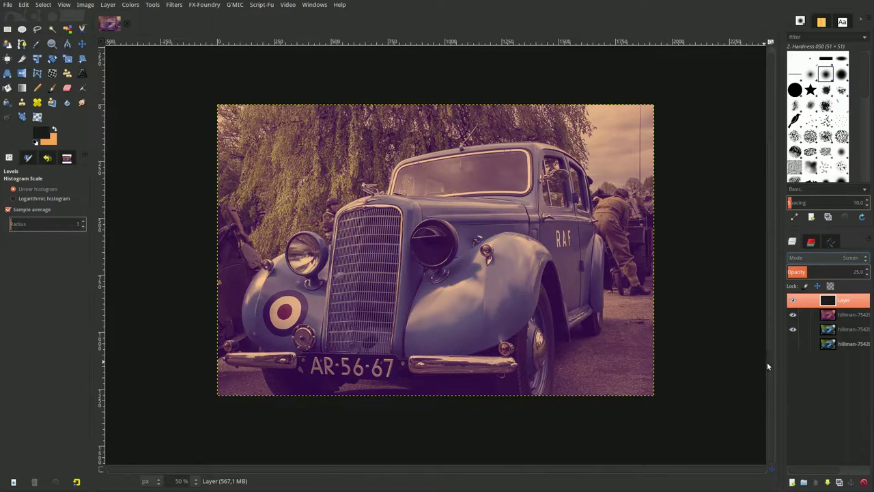
pyautogui.click(792, 482)
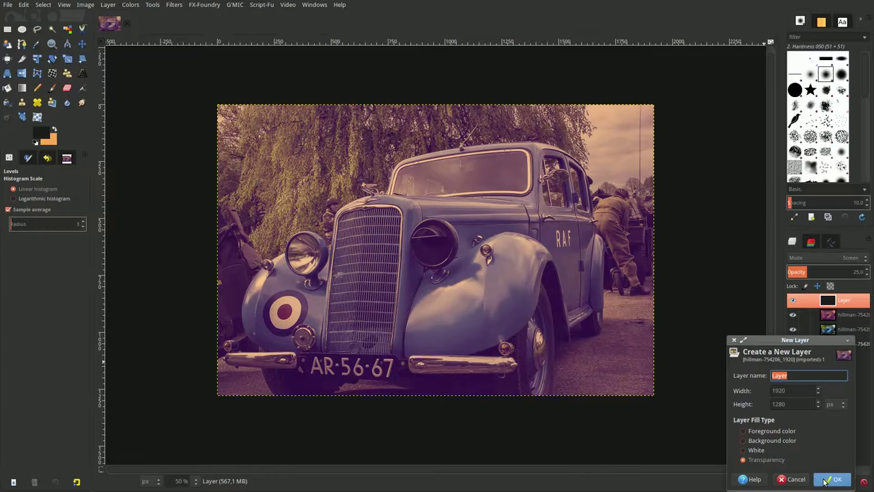
# - Create Layer #1 in Dodge mode at 50% opacity
pyautogui.click(826, 481)
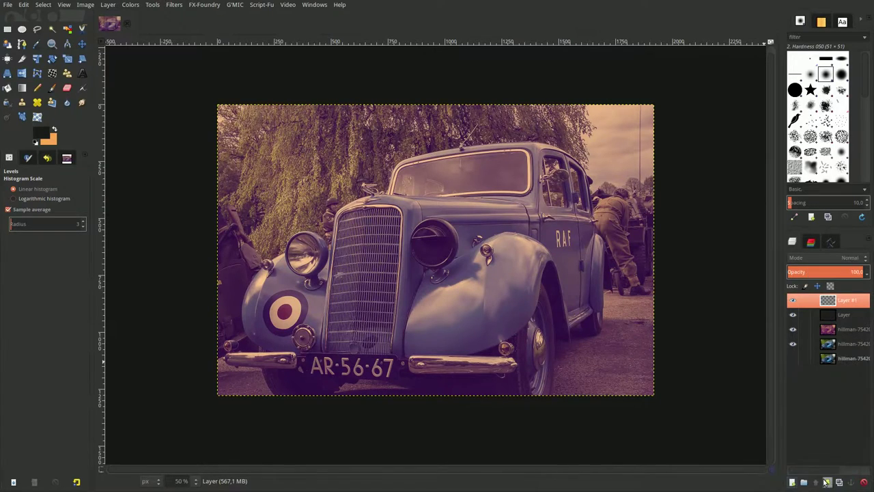
pyautogui.click(834, 257)
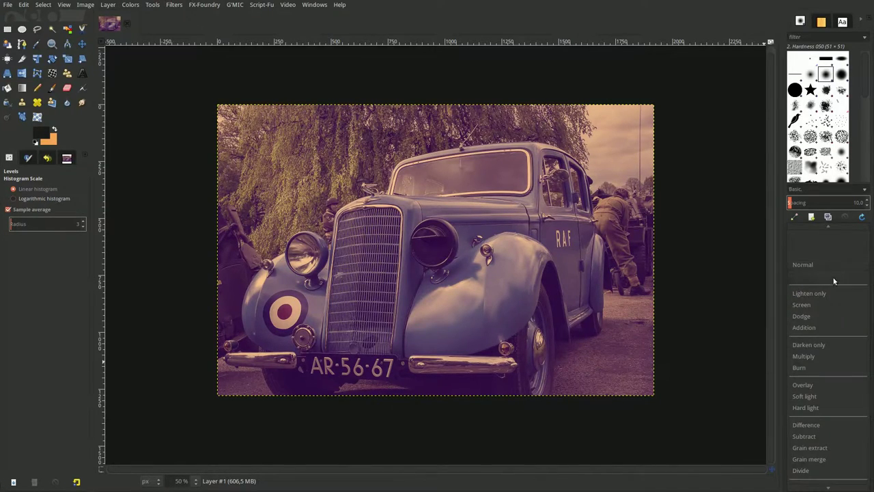
pyautogui.click(831, 311)
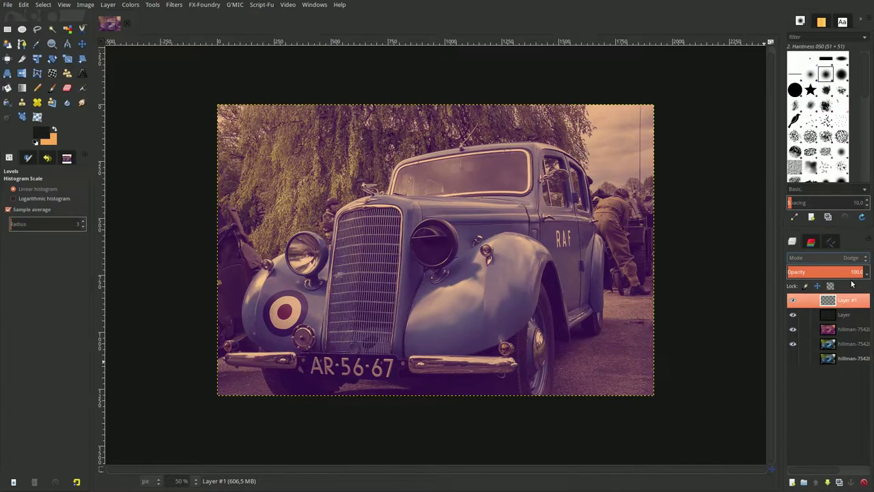
pyautogui.click(850, 274)
pyautogui.write('50')
pyautogui.press('Return')
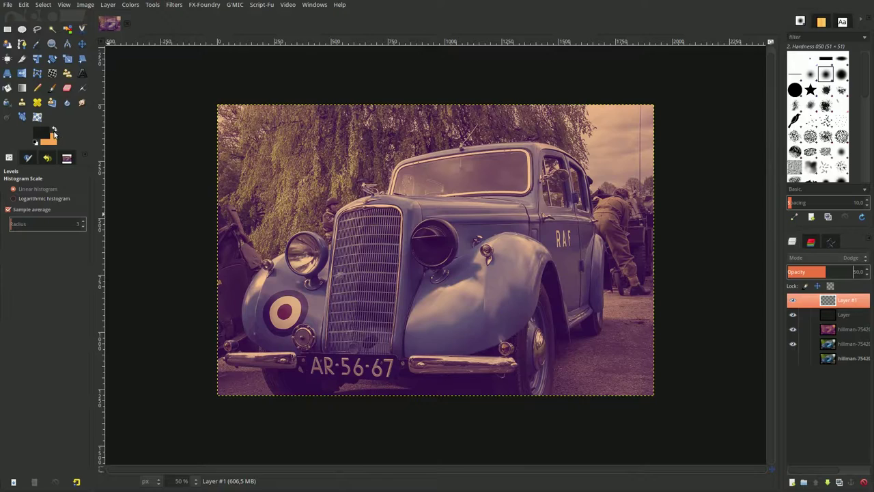
# - Fill Layer #1 with golden yellow d29901
pyautogui.click(41, 135)
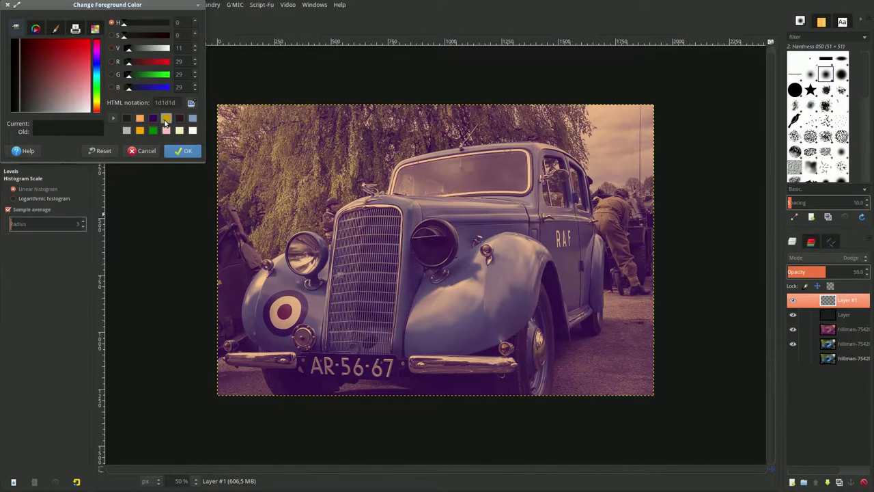
pyautogui.click(166, 119)
pyautogui.doubleClick(169, 104)
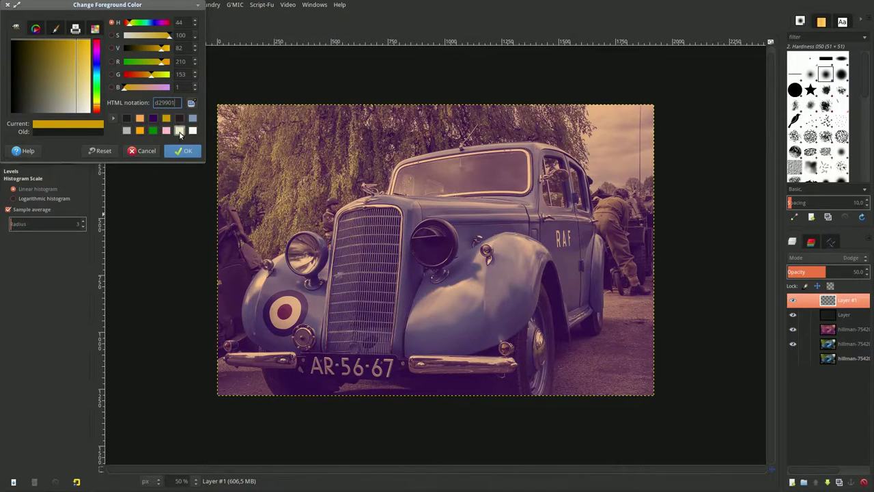
pyautogui.click(181, 151)
pyautogui.moveTo(41, 132); pyautogui.dragTo(337, 179)
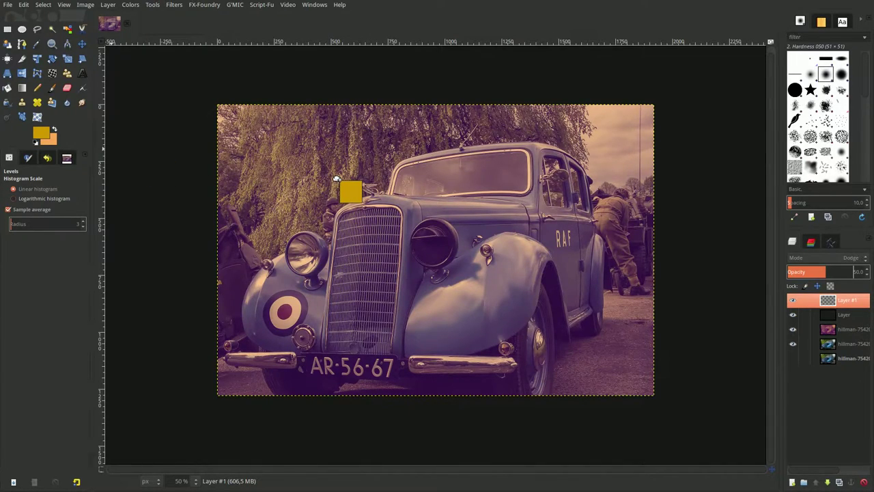
pyautogui.moveTo(336, 177); pyautogui.dragTo(336, 179)
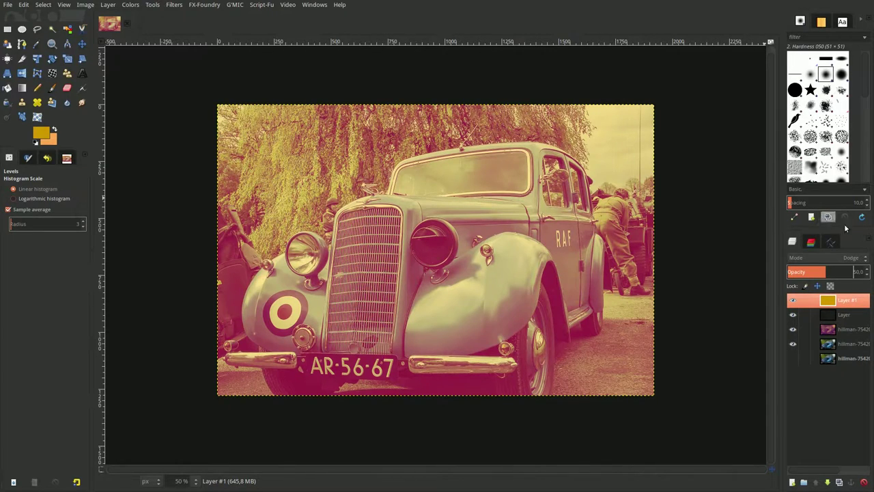
pyautogui.click(811, 243)
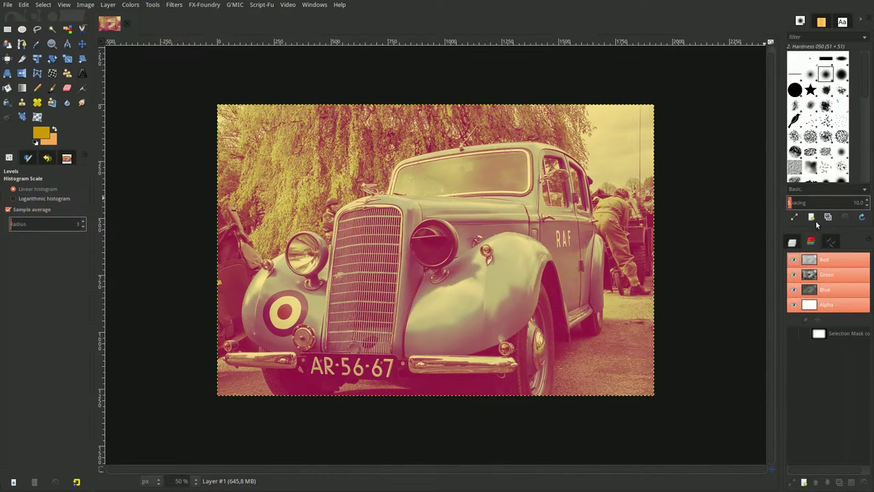
# - Add a mask from the saved selection channel to the Screen layer 'Layer'
pyautogui.click(792, 243)
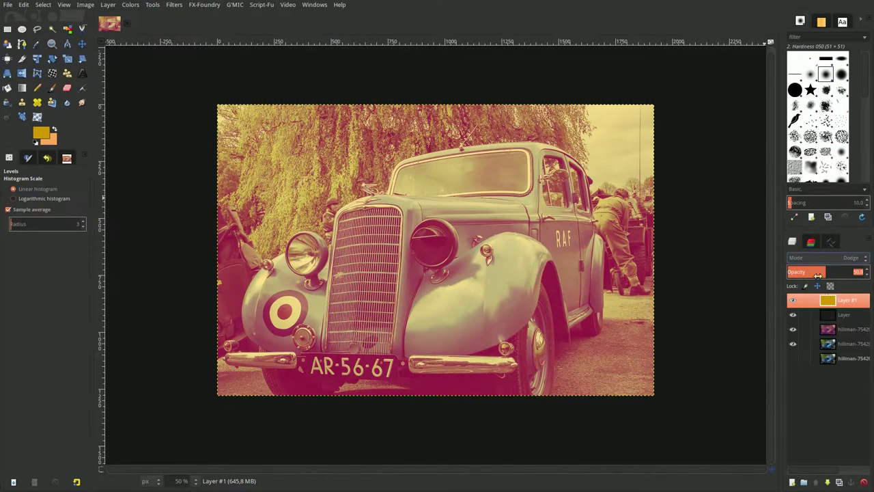
pyautogui.click(847, 317)
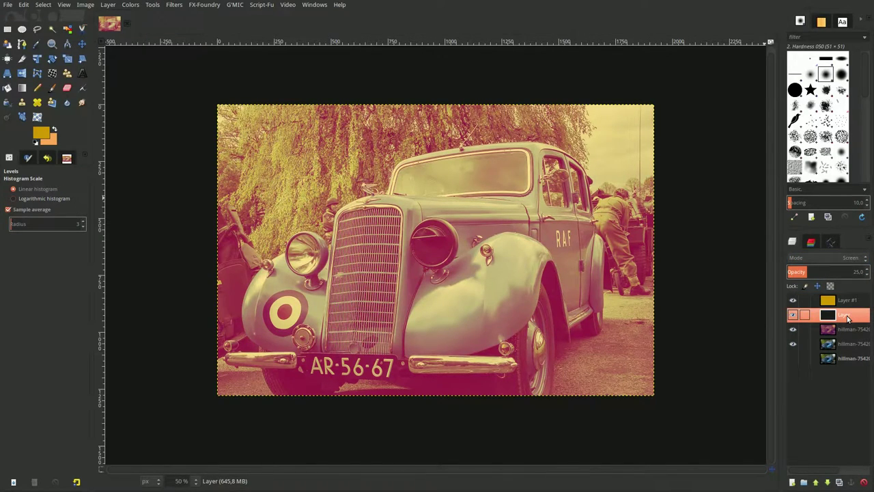
pyautogui.rightClick(847, 319)
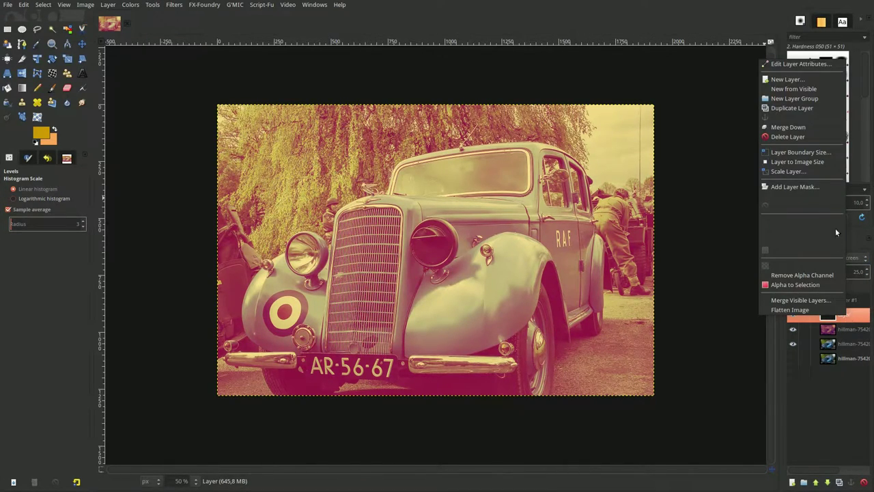
pyautogui.click(823, 187)
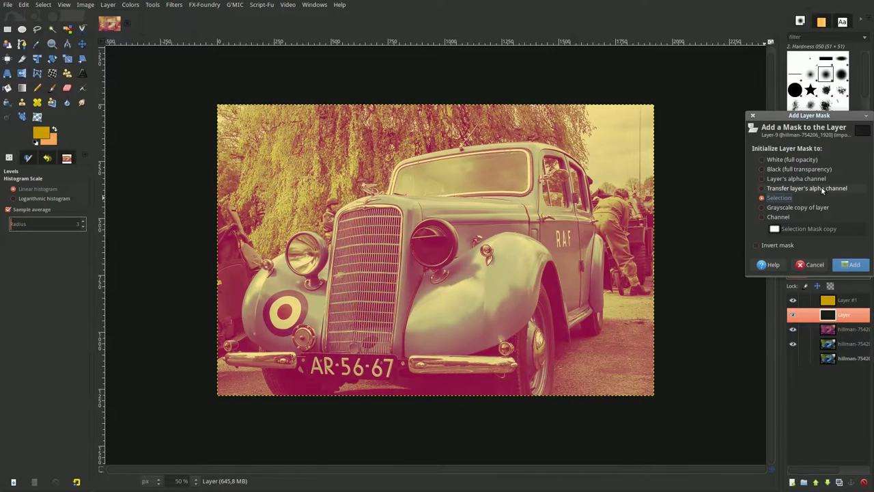
pyautogui.click(791, 217)
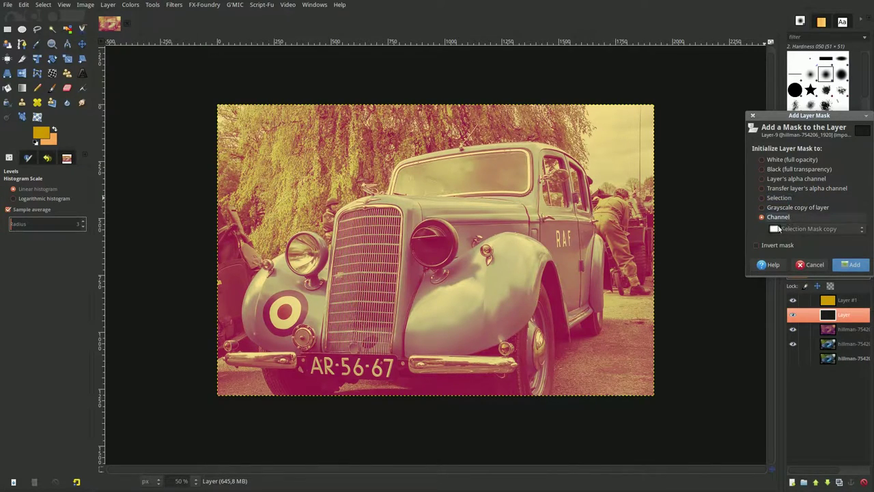
pyautogui.click(857, 266)
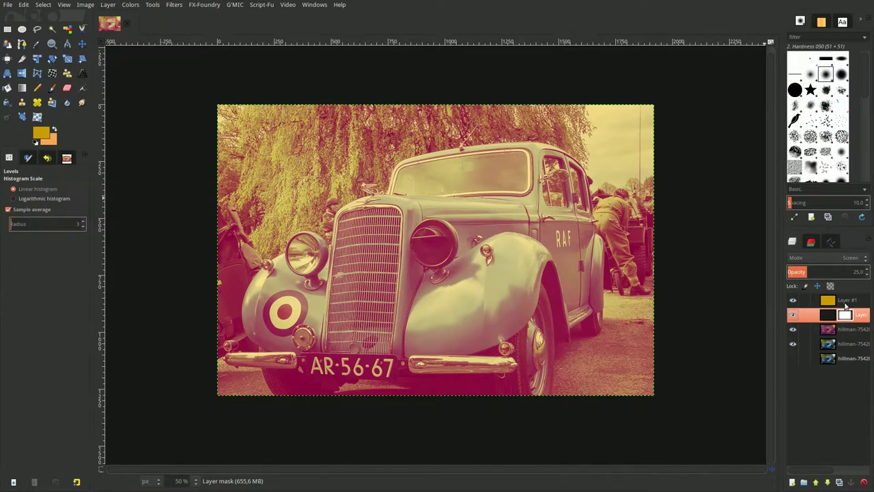
# - Add the same channel-based mask to the Dodge layer 'Layer #1'
pyautogui.click(845, 303)
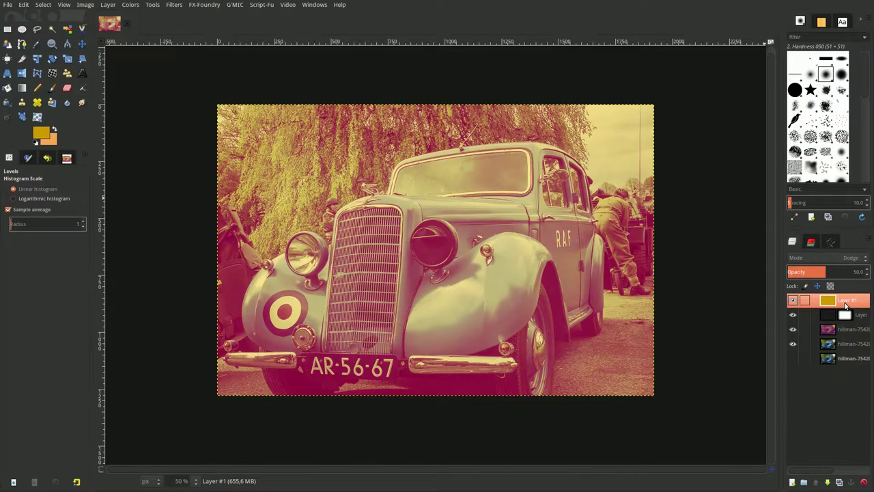
pyautogui.rightClick(845, 305)
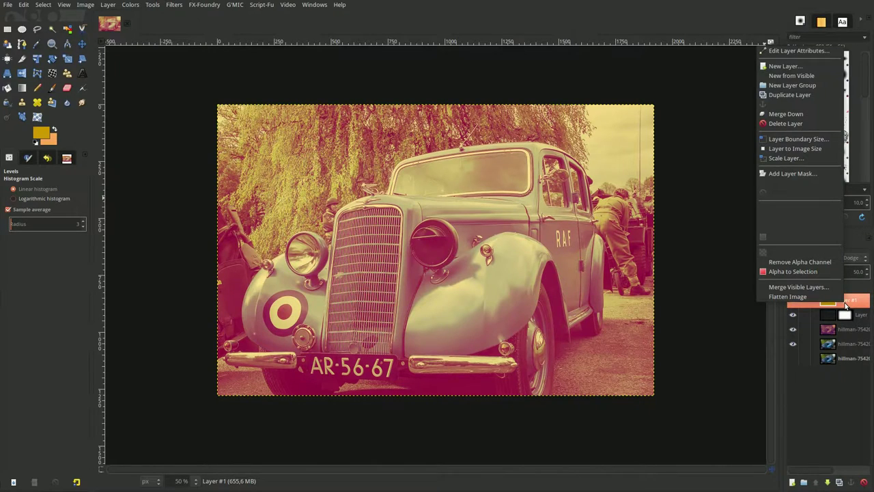
pyautogui.click(811, 174)
pyautogui.click(811, 203)
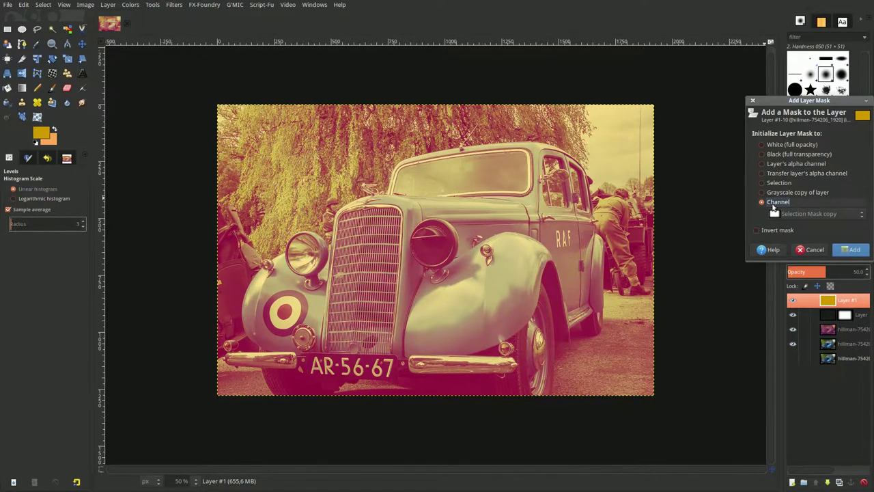
pyautogui.click(849, 250)
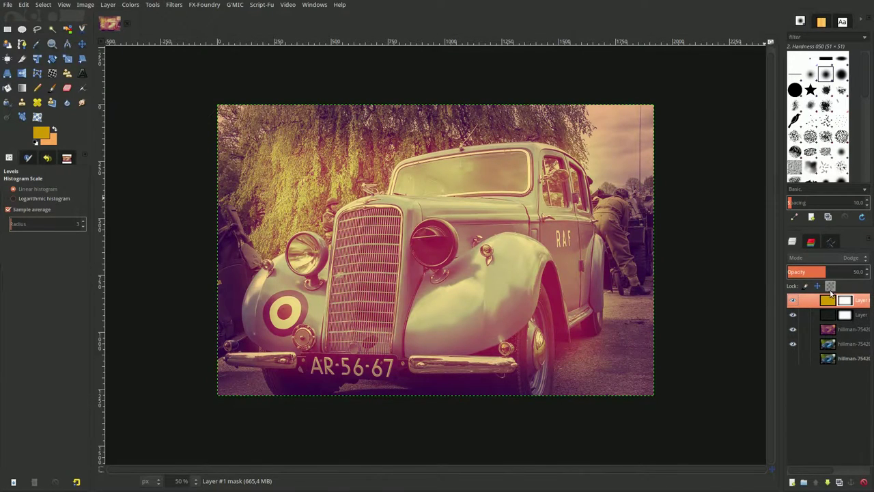
pyautogui.rightClick(833, 302)
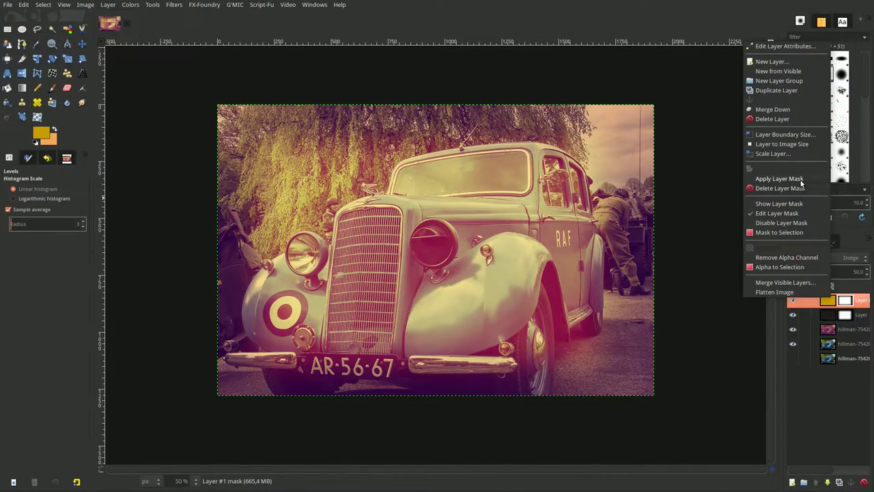
# - Merge all visible toning layers into one layer and zoom to 65%
pyautogui.click(785, 282)
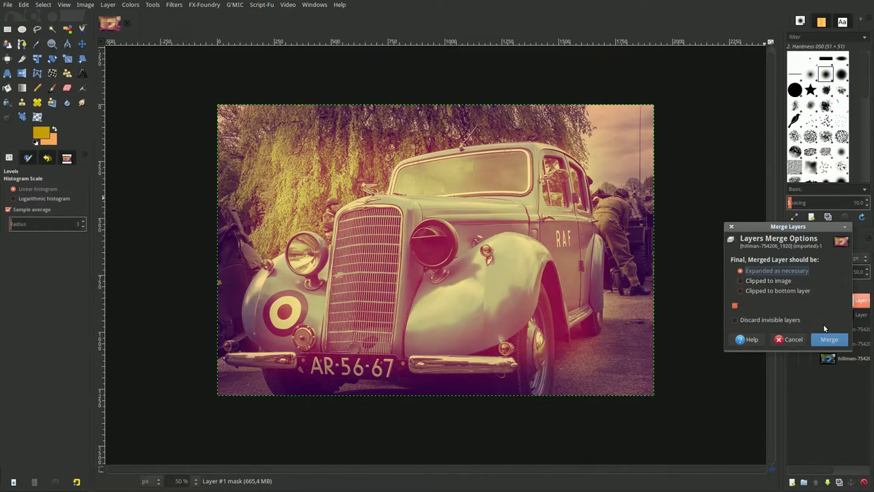
pyautogui.click(824, 340)
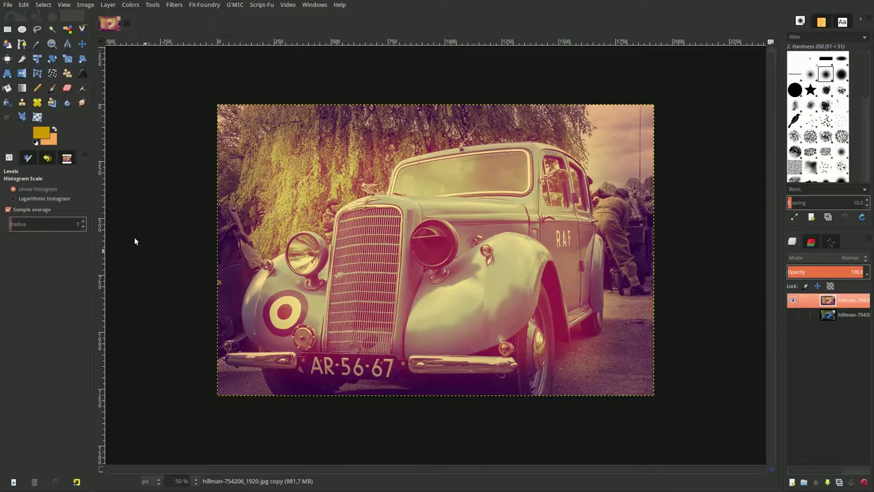
pyautogui.tripleClick(178, 481)
pyautogui.write('65')
pyautogui.press('Return')
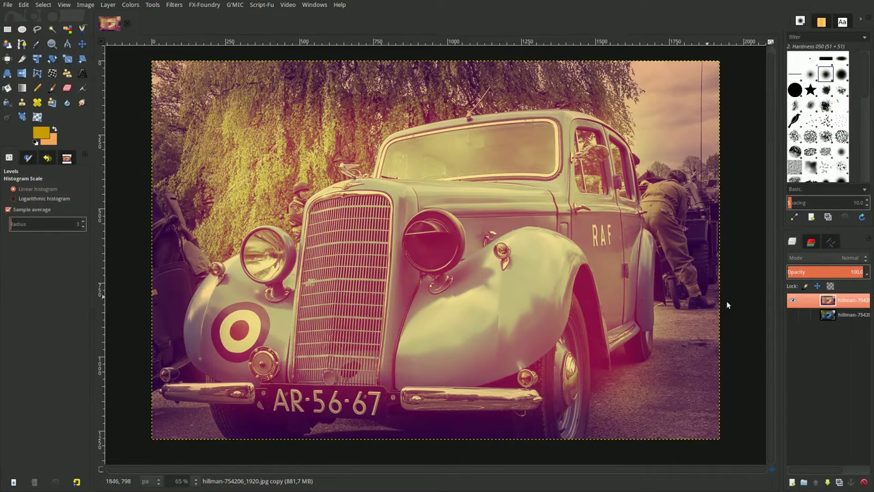
# - Toggle the merged layer's visibility to compare with the original, then zoom to 50%
pyautogui.click(792, 301)
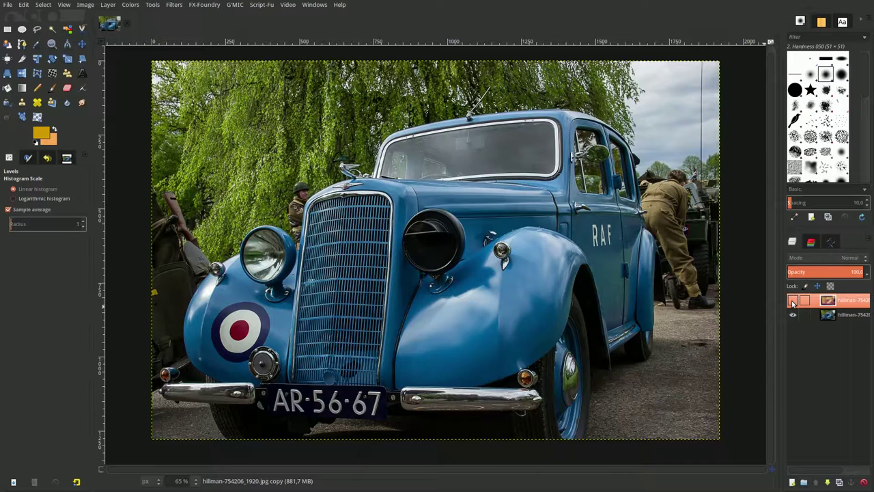
pyautogui.click(793, 301)
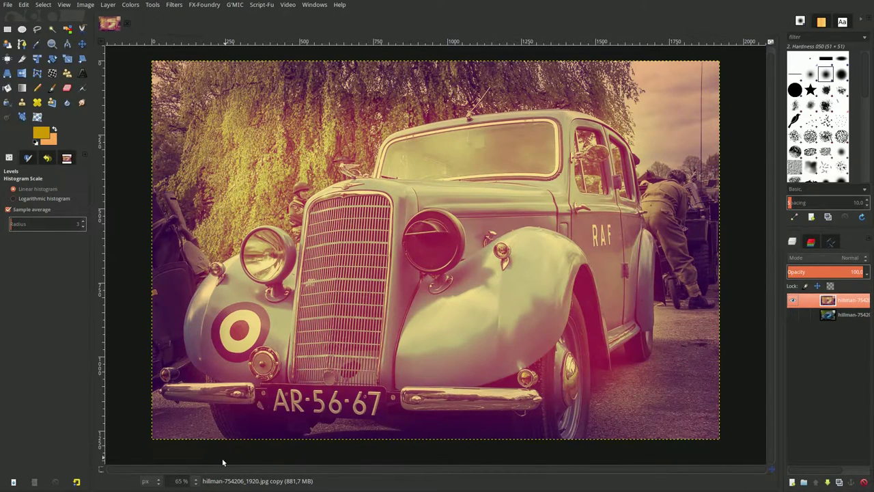
pyautogui.click(195, 481)
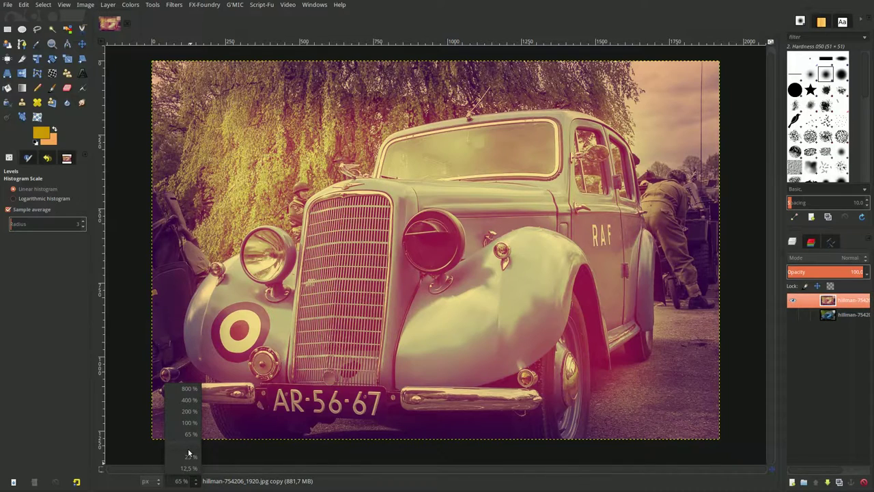
pyautogui.click(192, 445)
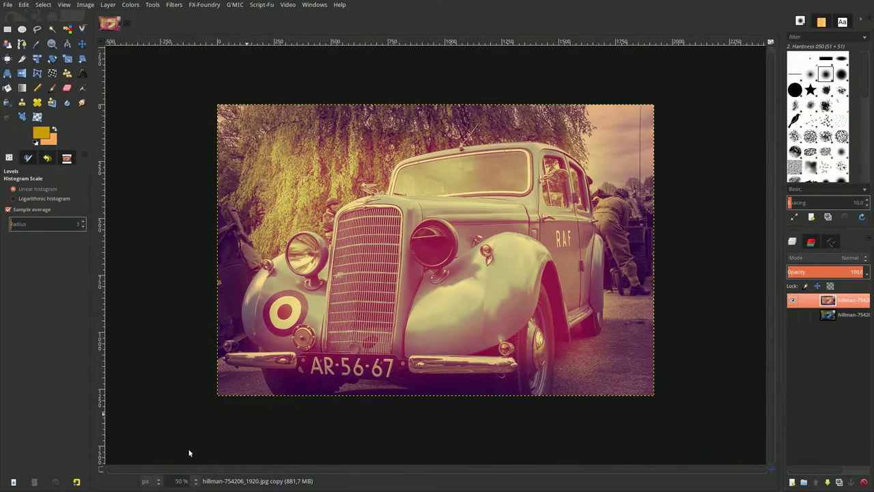
# - Reset colours to black and white and rectangle-select the entire photo
pyautogui.click(36, 143)
pyautogui.click(7, 29)
pyautogui.moveTo(212, 96); pyautogui.dragTo(658, 403)
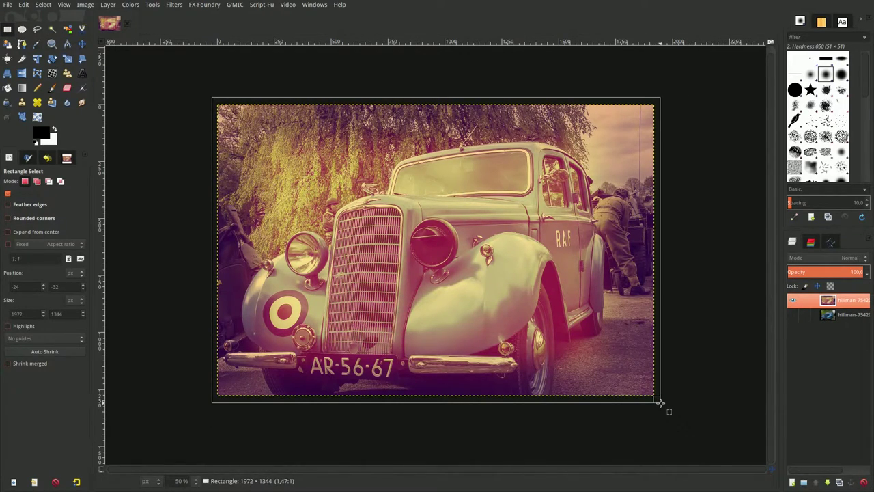
pyautogui.click(502, 288)
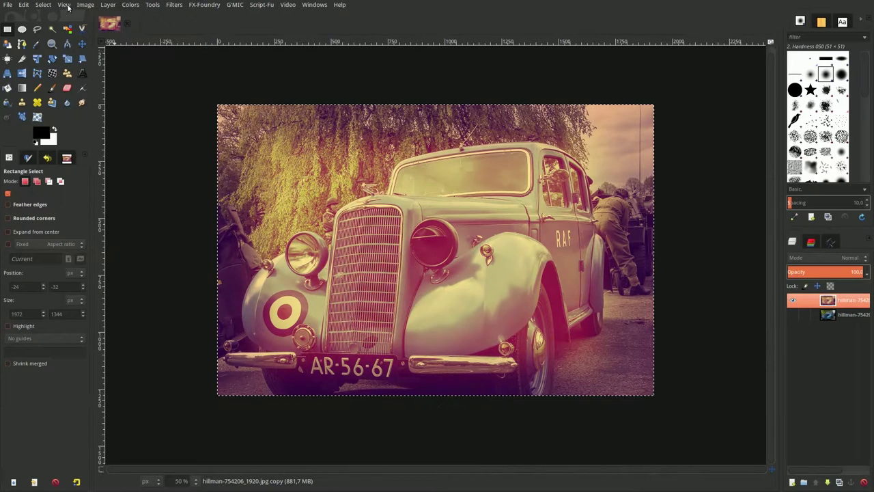
# - Turn the selection into a 15 px border, undoing a first attempt with another width
pyautogui.click(43, 6)
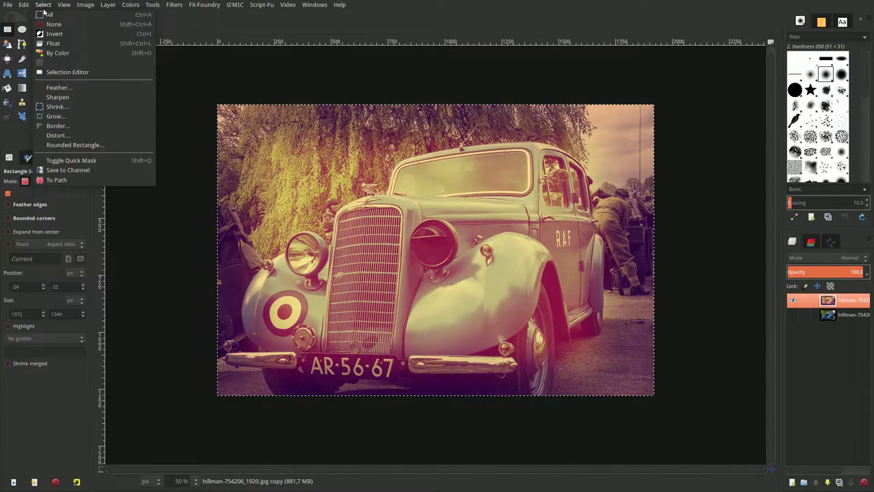
pyautogui.click(52, 129)
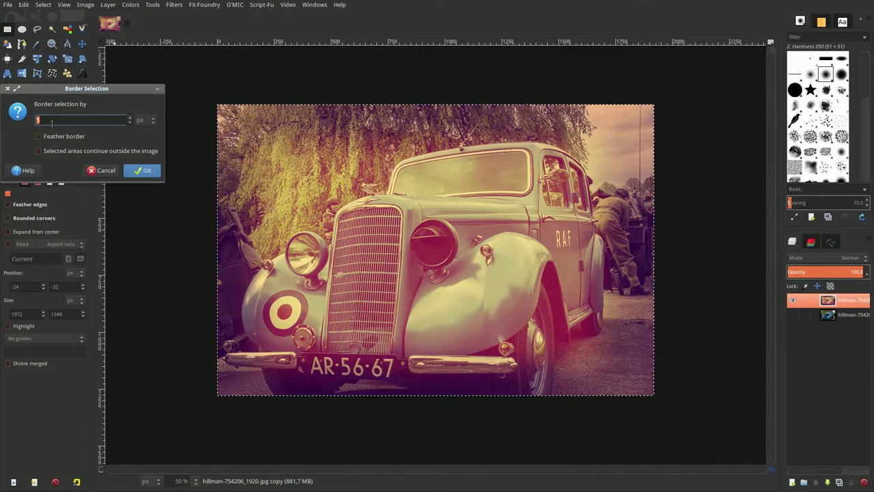
pyautogui.click(142, 170)
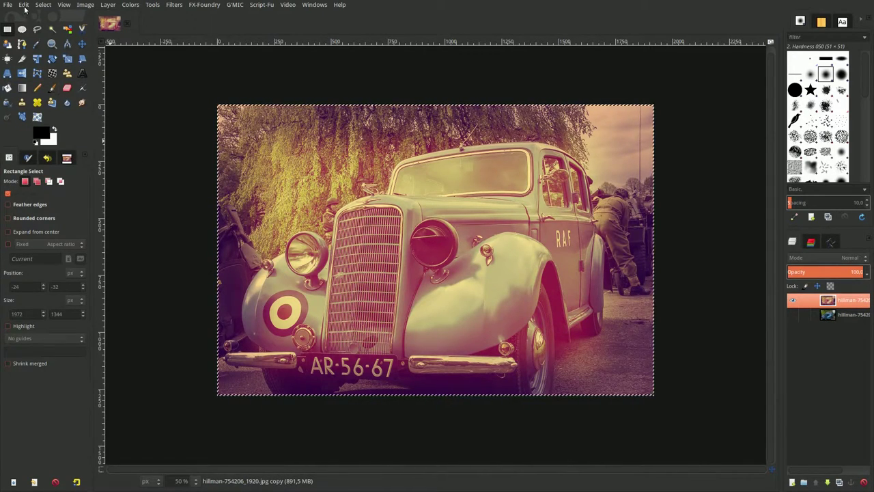
pyautogui.click(25, 8)
pyautogui.click(26, 12)
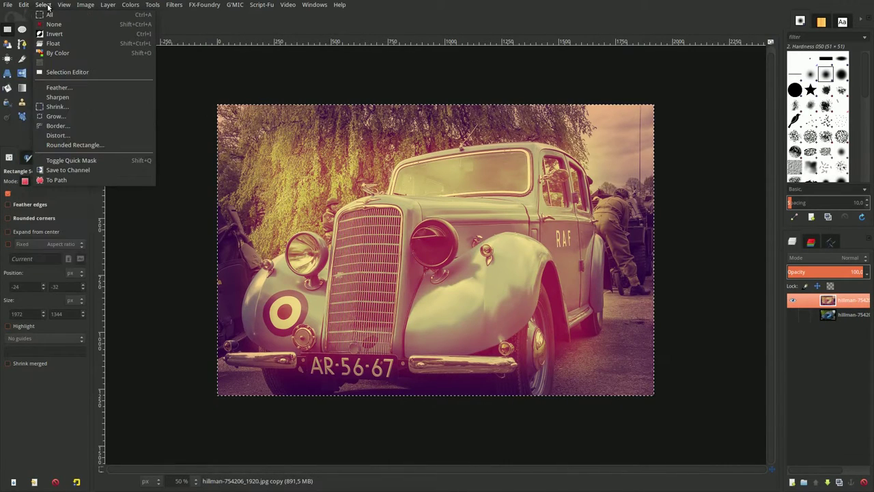
pyautogui.click(58, 126)
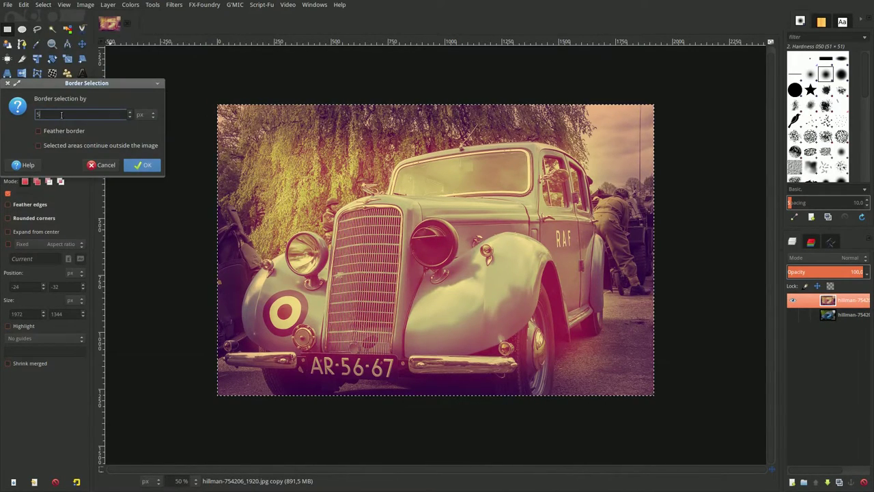
pyautogui.write('15')
pyautogui.click(142, 164)
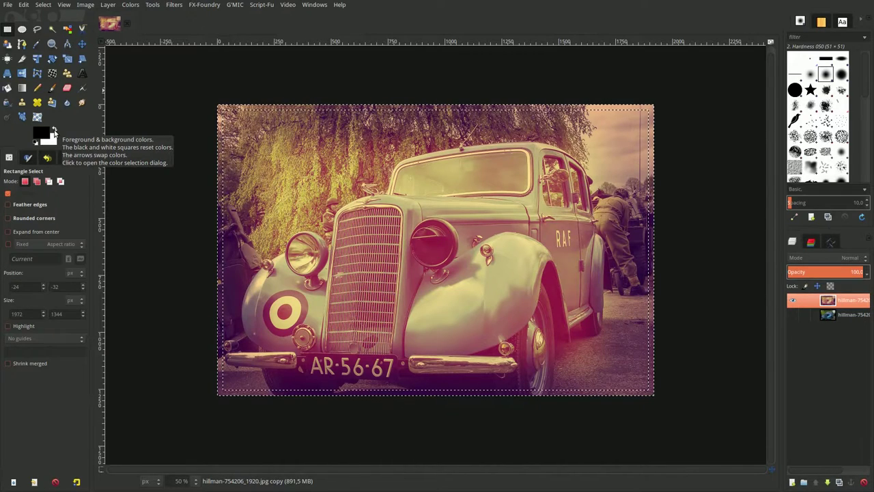
# - Paint the border band white with an enlarged brush, then use the Select menu
pyautogui.click(54, 129)
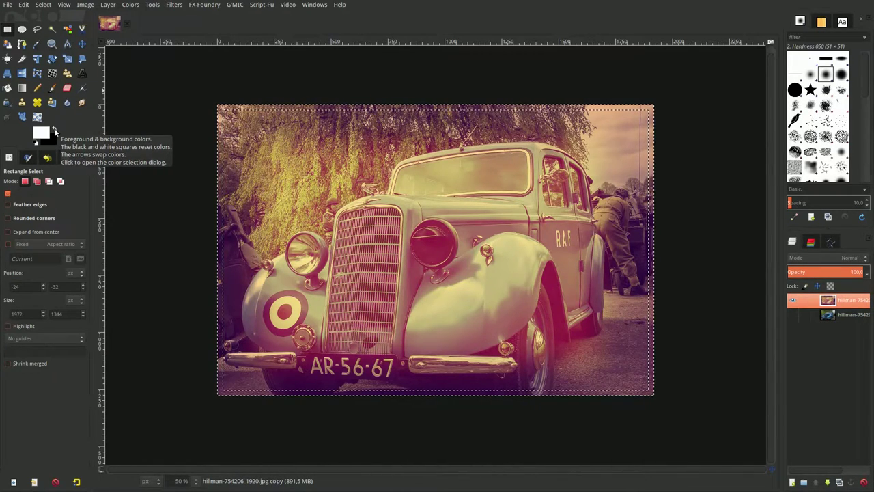
pyautogui.click(52, 88)
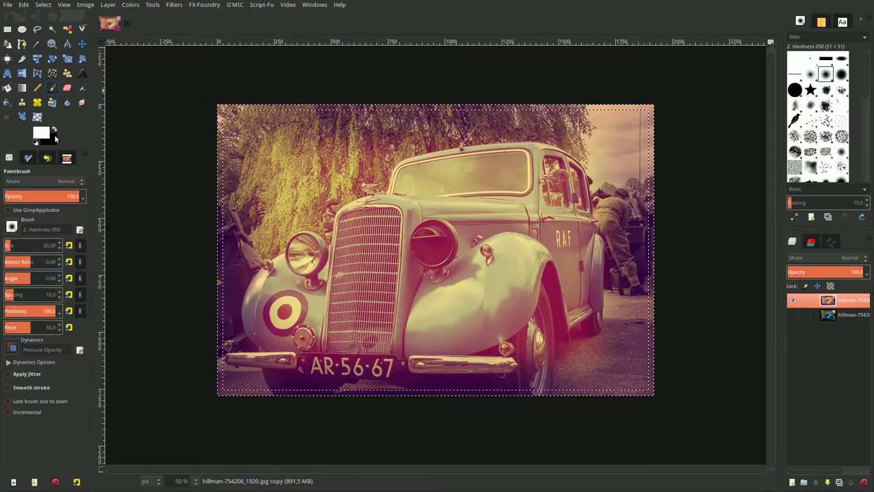
pyautogui.click(29, 246)
pyautogui.click(215, 92)
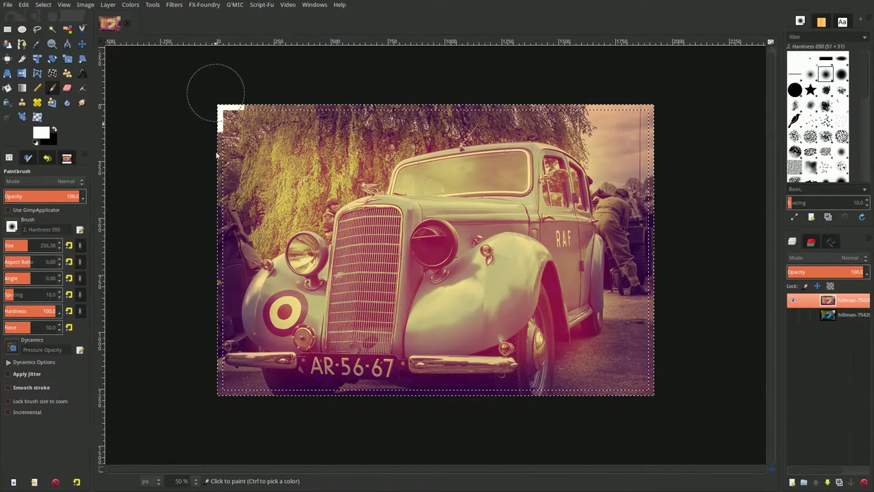
pyautogui.moveTo(217, 155)
pyautogui.mouseDown()
pyautogui.moveTo(226, 385)
pyautogui.moveTo(660, 403)
pyautogui.moveTo(652, 268)
pyautogui.moveTo(662, 127)
pyautogui.moveTo(649, 109)
pyautogui.moveTo(203, 121)
pyautogui.mouseUp()
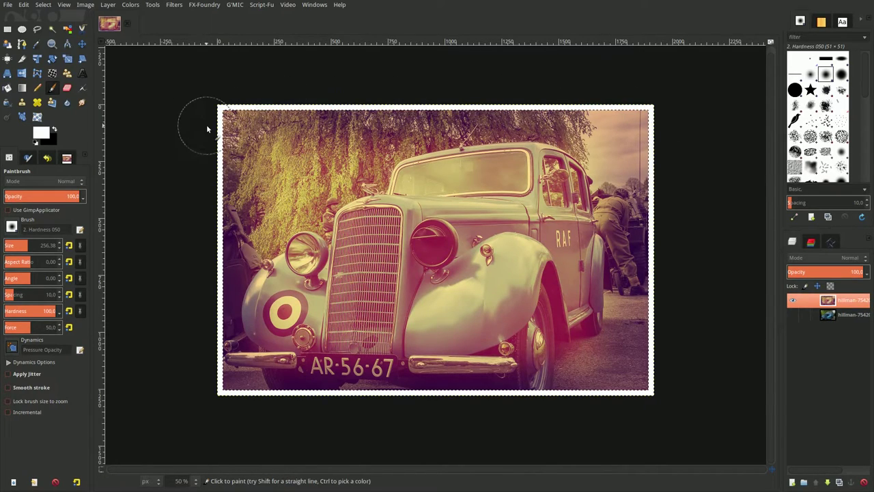
pyautogui.click(43, 5)
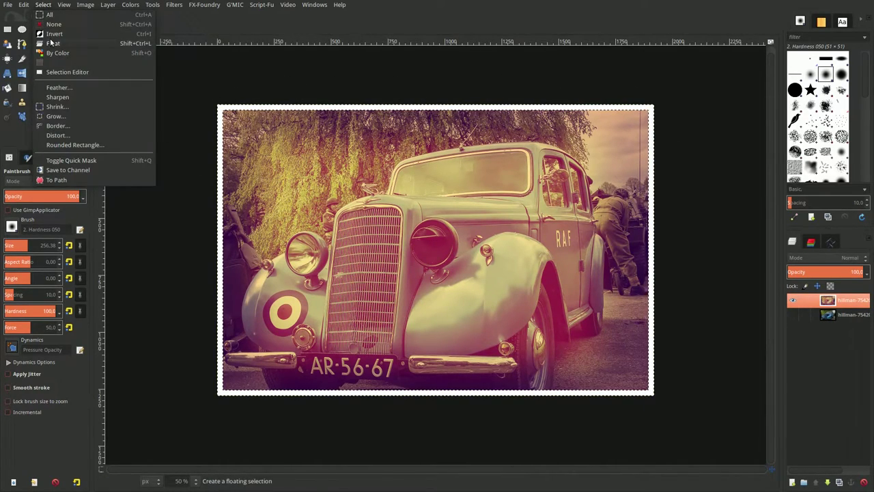
pyautogui.click(54, 33)
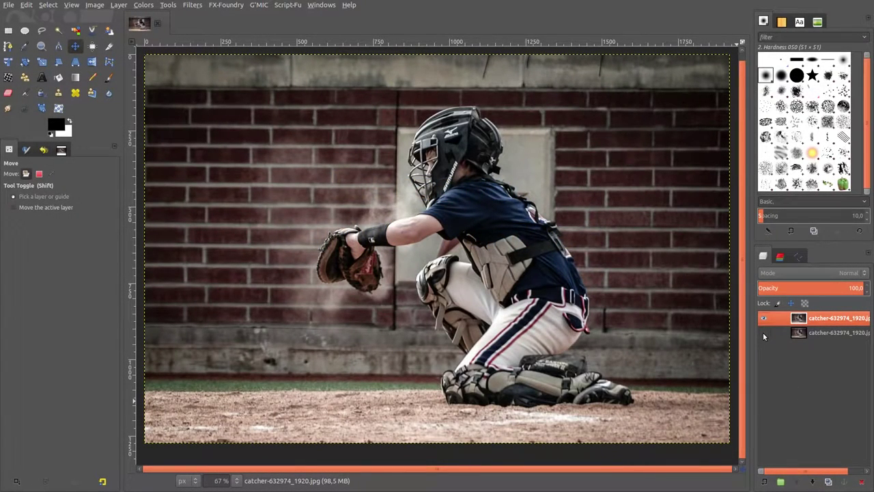
# - Duplicate the catcher photo layer and apply a default Levels pass to the copy
pyautogui.hotkey('shift', 'ctrl', 'd')
pyautogui.click(144, 5)
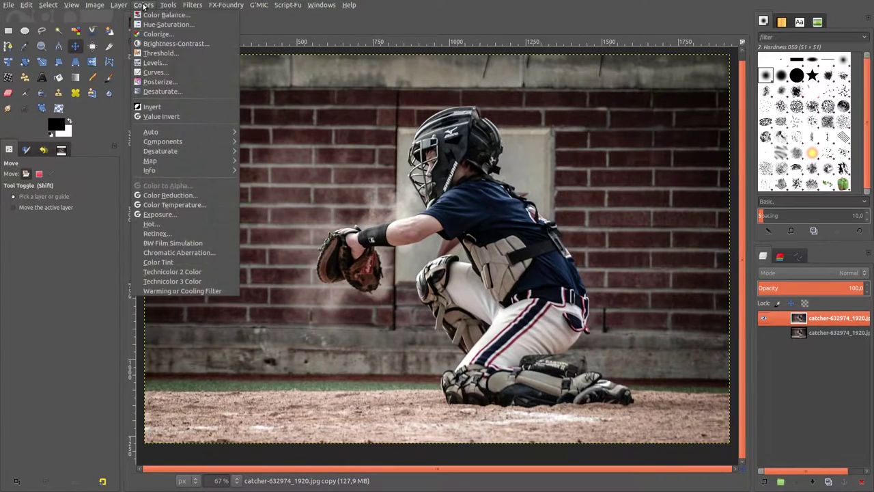
pyautogui.click(154, 62)
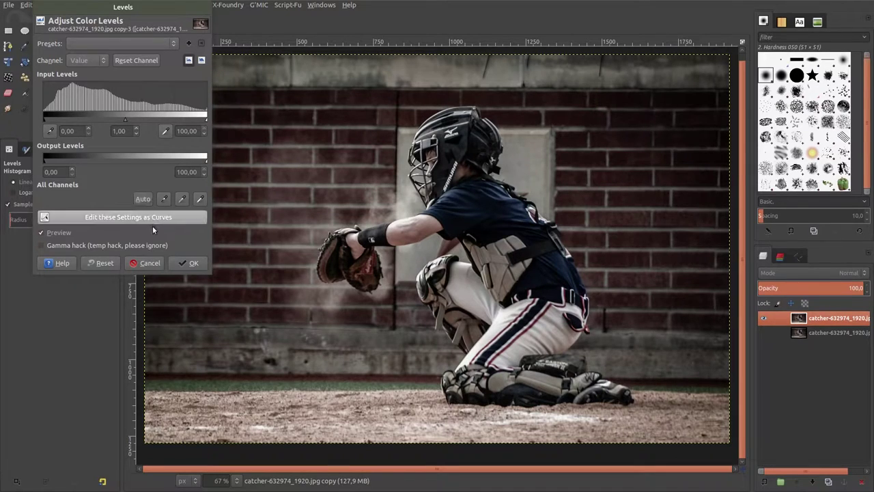
pyautogui.click(188, 263)
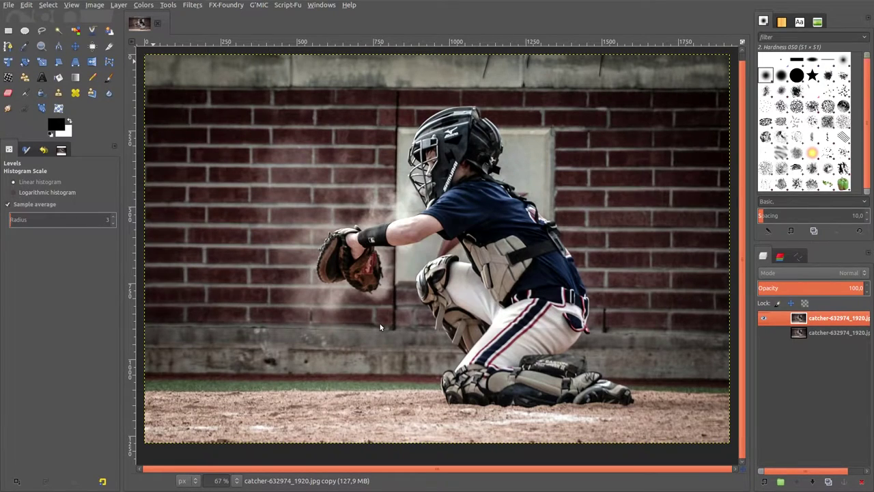
# - Add a transparent layer and fill it with cream fcf3d6
pyautogui.click(765, 482)
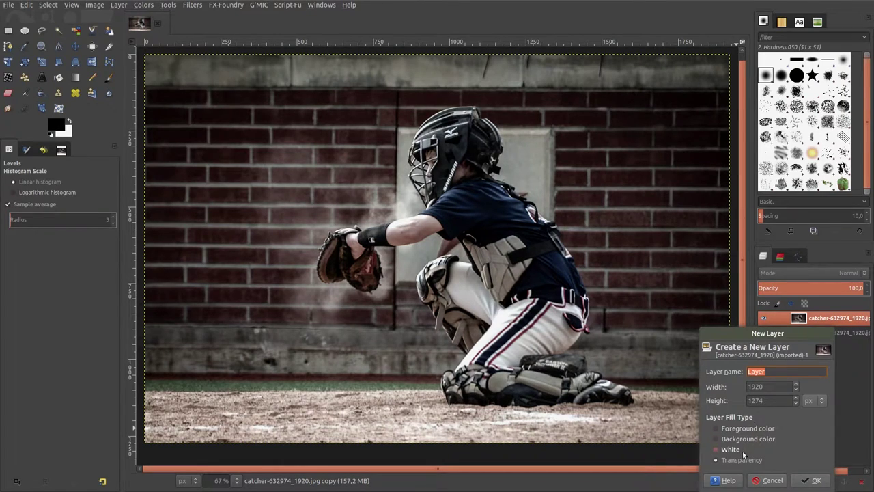
pyautogui.click(815, 480)
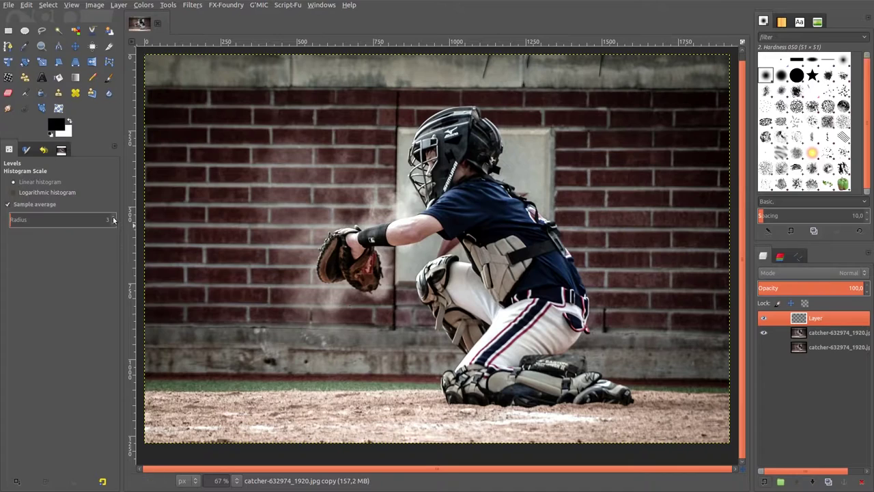
pyautogui.click(58, 130)
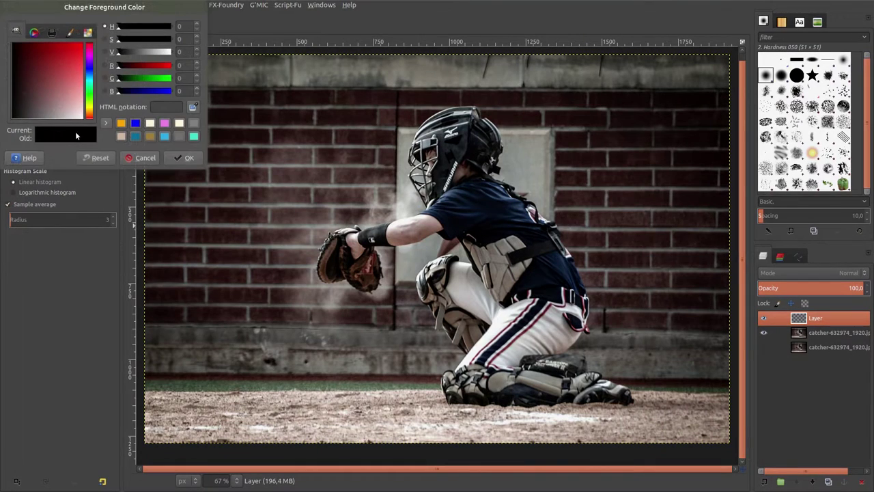
pyautogui.click(150, 123)
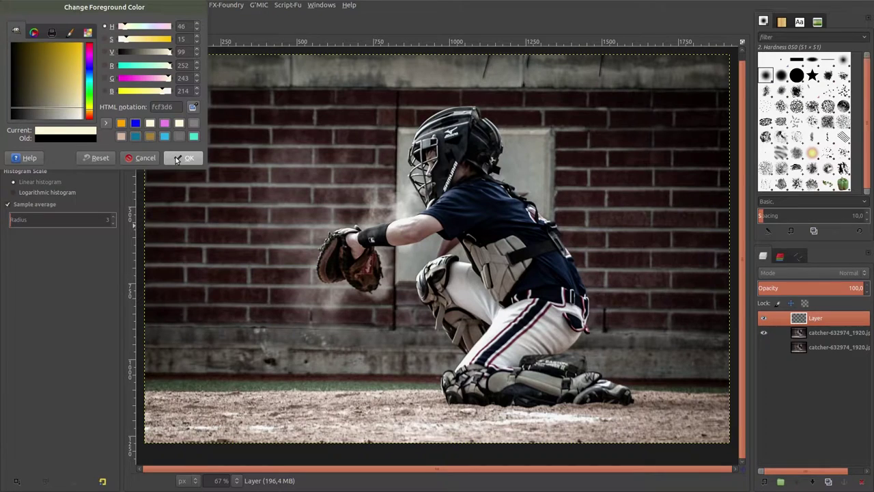
pyautogui.click(183, 158)
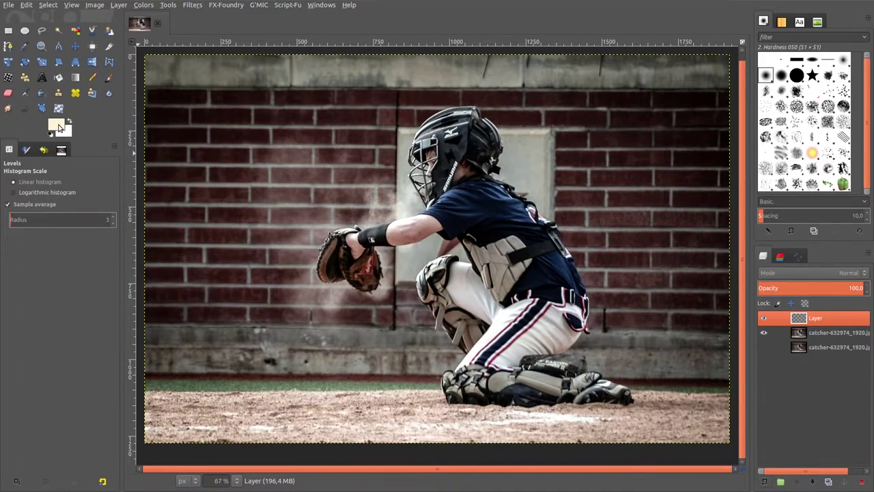
pyautogui.moveTo(59, 127); pyautogui.dragTo(366, 193)
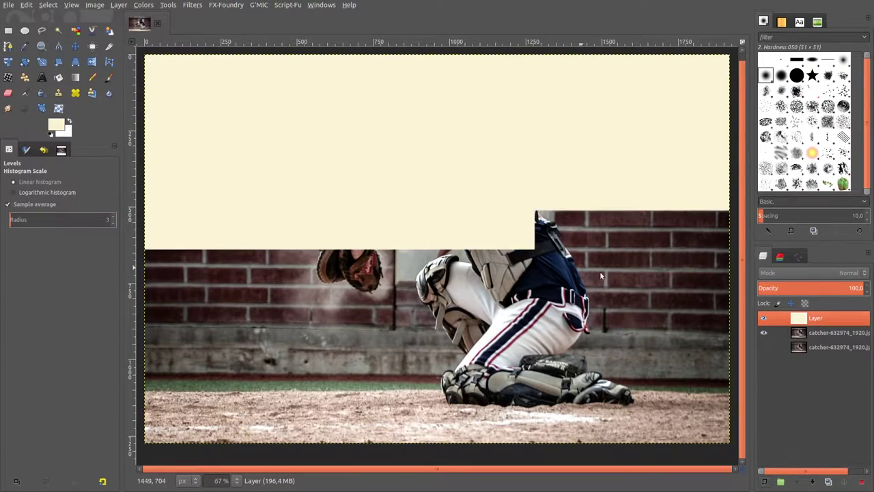
# - Set the cream layer to Multiply mode and merge it into the photo copy
pyautogui.click(796, 272)
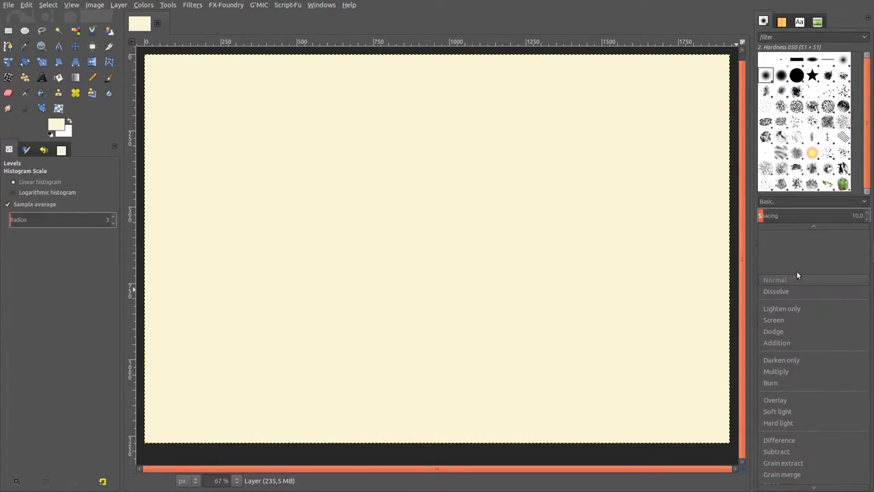
pyautogui.click(795, 371)
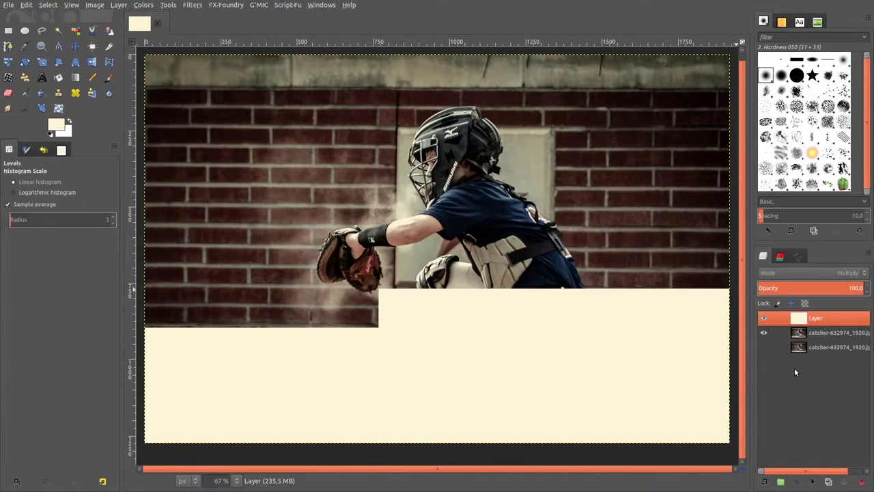
pyautogui.rightClick(801, 320)
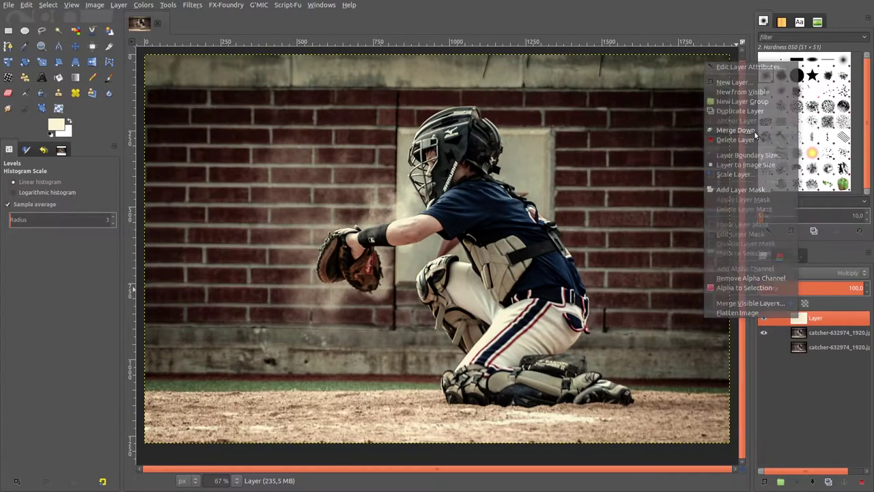
pyautogui.press('Escape')
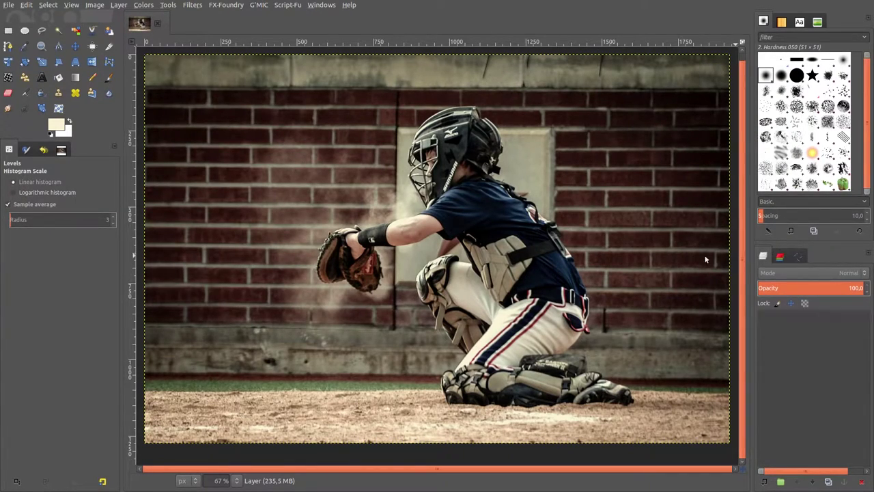
# - Lower the photo's saturation to -32 with Hue-Saturation
pyautogui.click(144, 6)
pyautogui.click(154, 25)
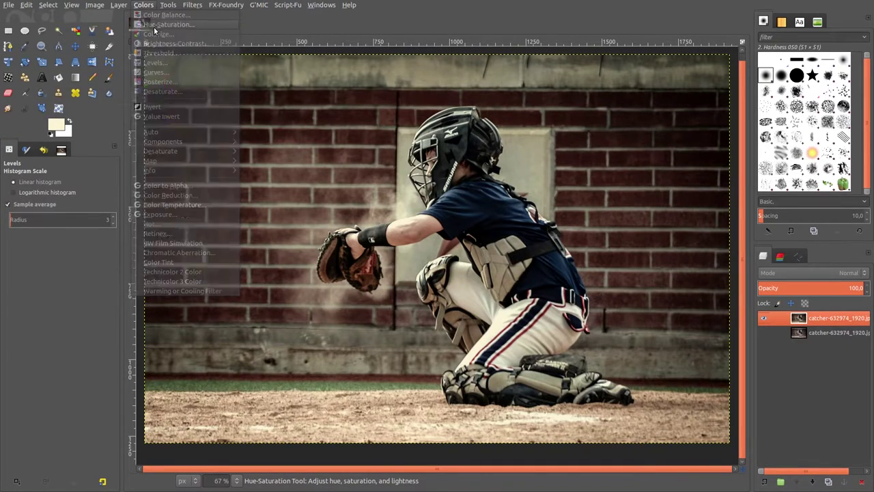
pyautogui.click(179, 225)
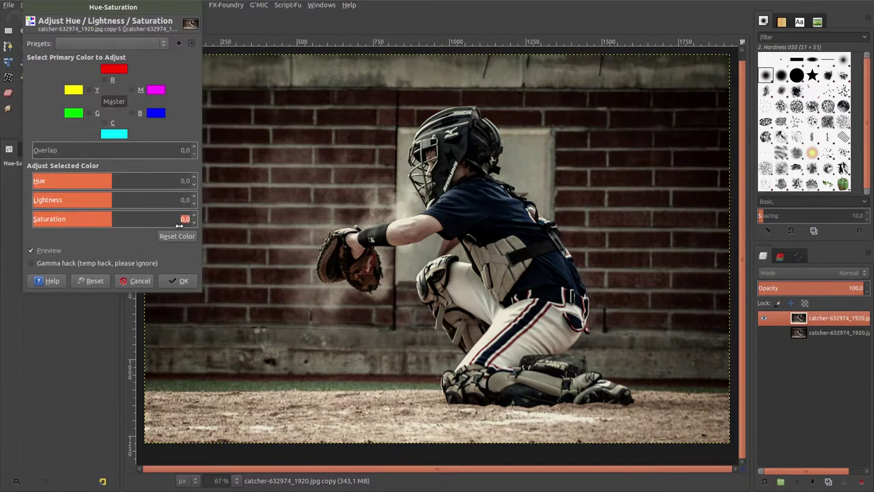
pyautogui.press('BackSpace')
pyautogui.write('2')
pyautogui.press('Return')
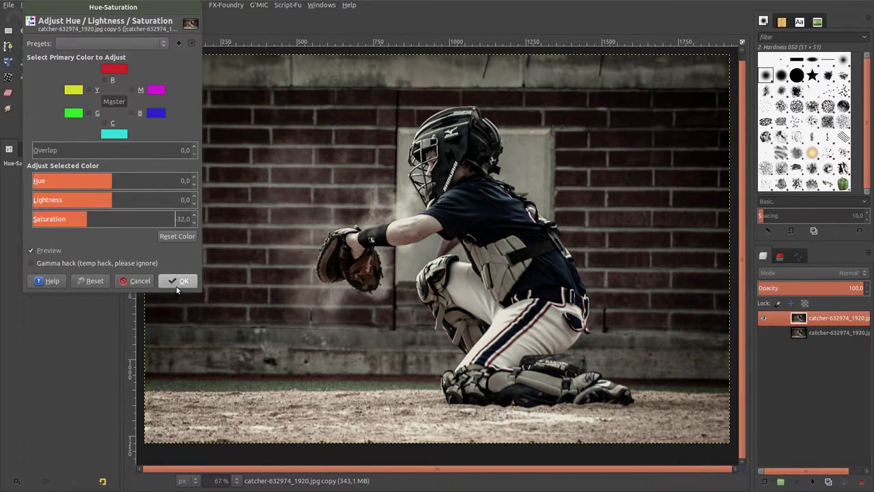
pyautogui.click(176, 285)
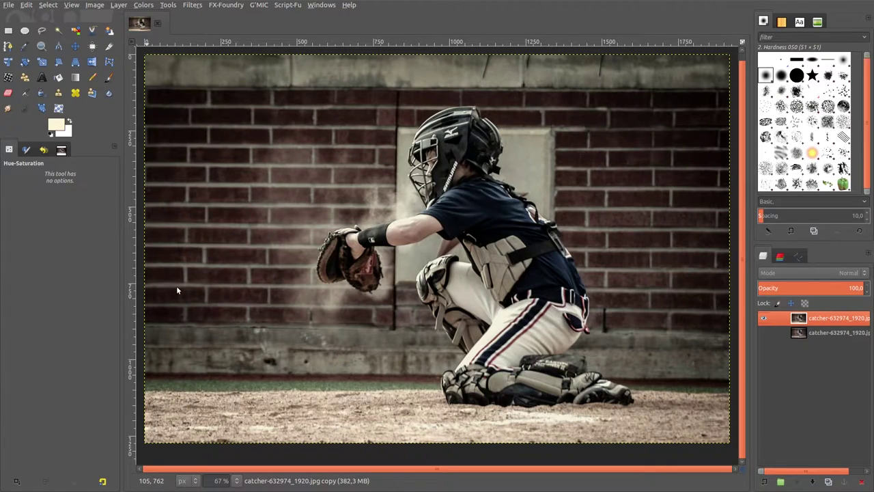
# - Apply Color Balance with Cyan-Red 33 and Yellow-Blue -13 on the midtones
pyautogui.click(140, 5)
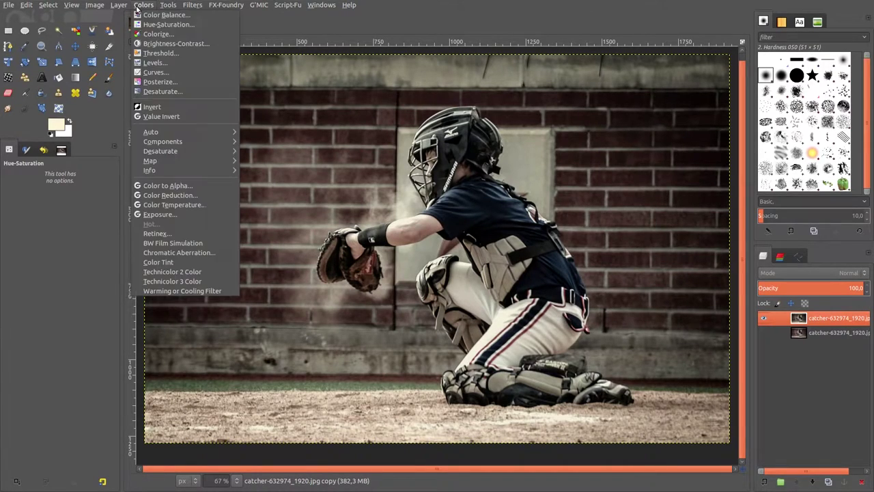
pyautogui.click(149, 15)
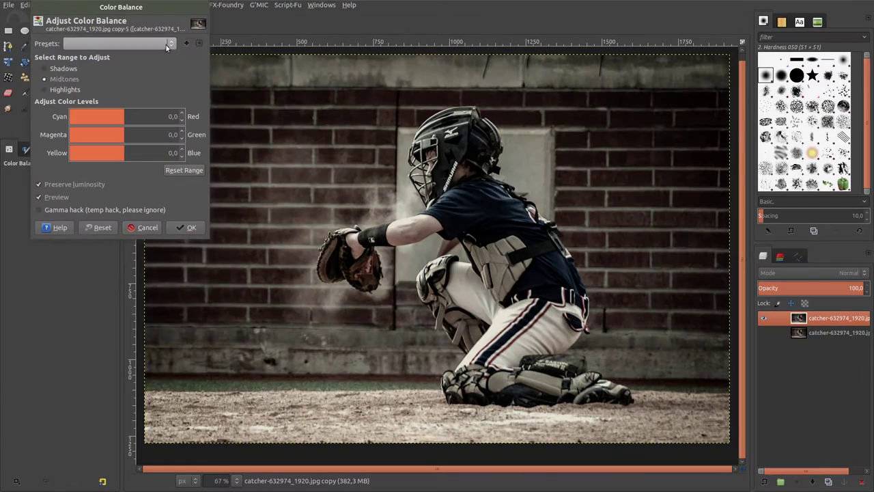
pyautogui.doubleClick(167, 117)
pyautogui.write('33')
pyautogui.press('Return')
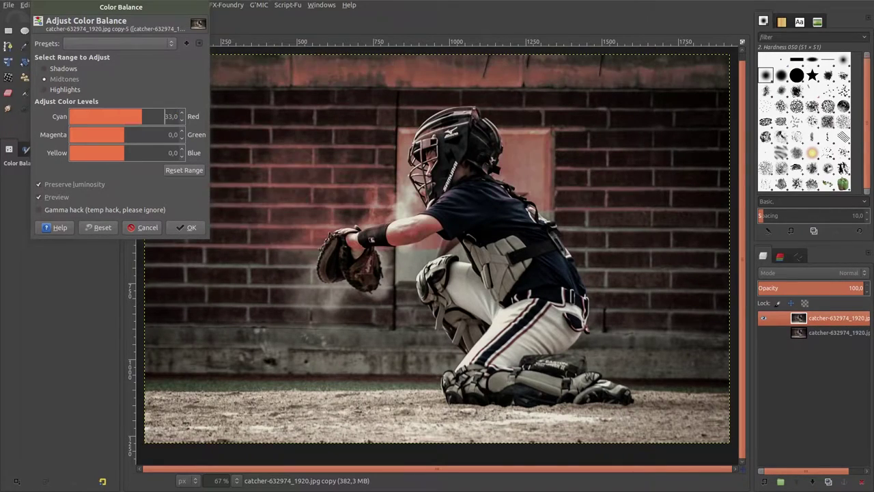
pyautogui.doubleClick(168, 152)
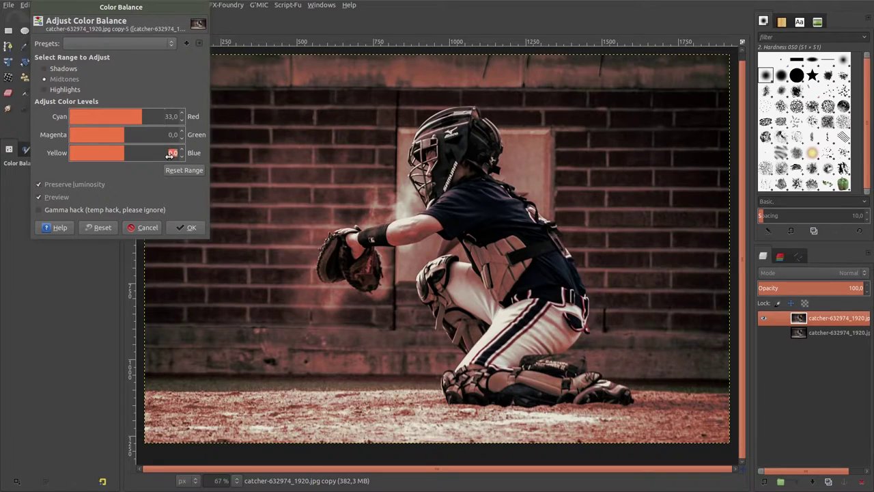
pyautogui.press('BackSpace')
pyautogui.write('-13')
pyautogui.press('Return')
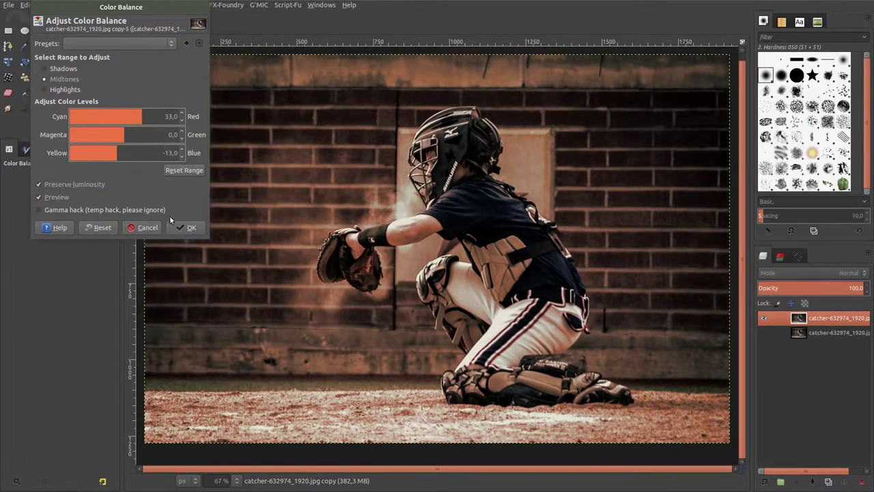
pyautogui.click(176, 223)
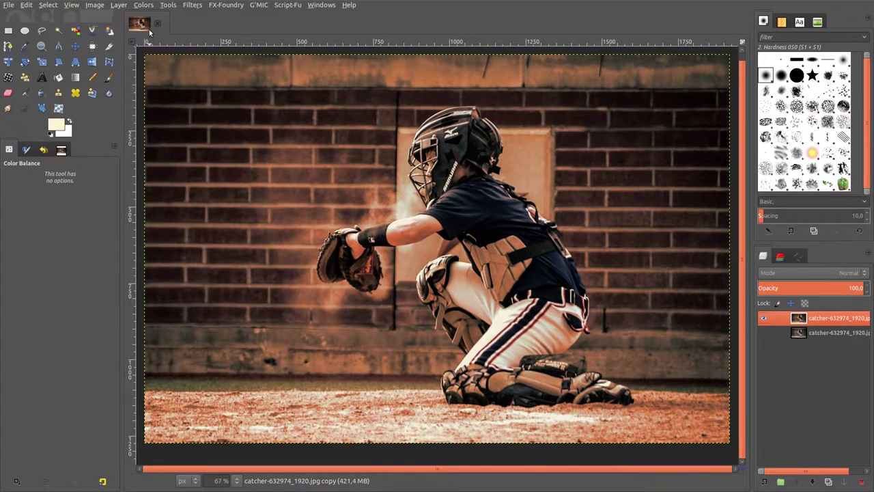
# - Brighten the photo with Levels, setting the input white point to 74
pyautogui.click(143, 5)
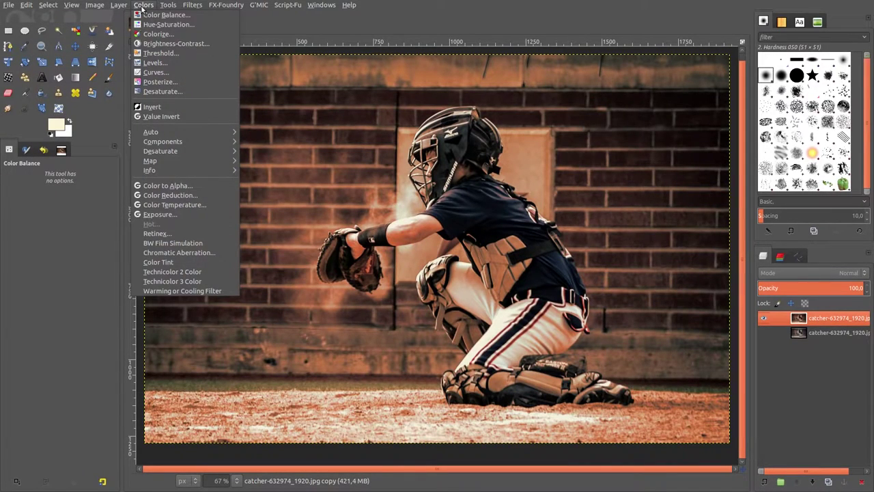
pyautogui.click(155, 63)
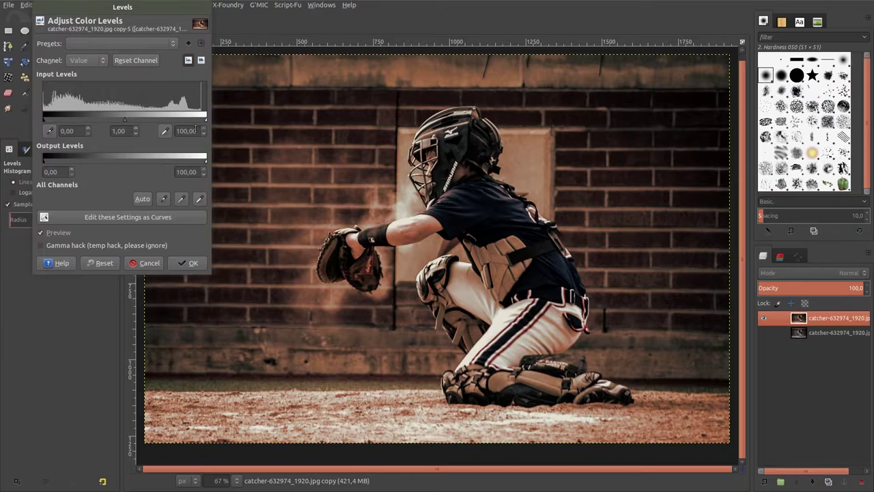
pyautogui.doubleClick(185, 130)
pyautogui.write('74')
pyautogui.press('Return')
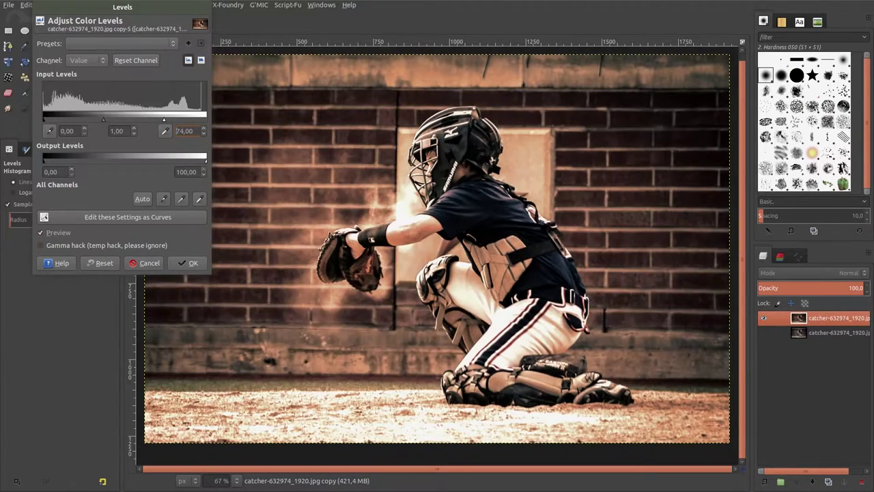
pyautogui.click(183, 265)
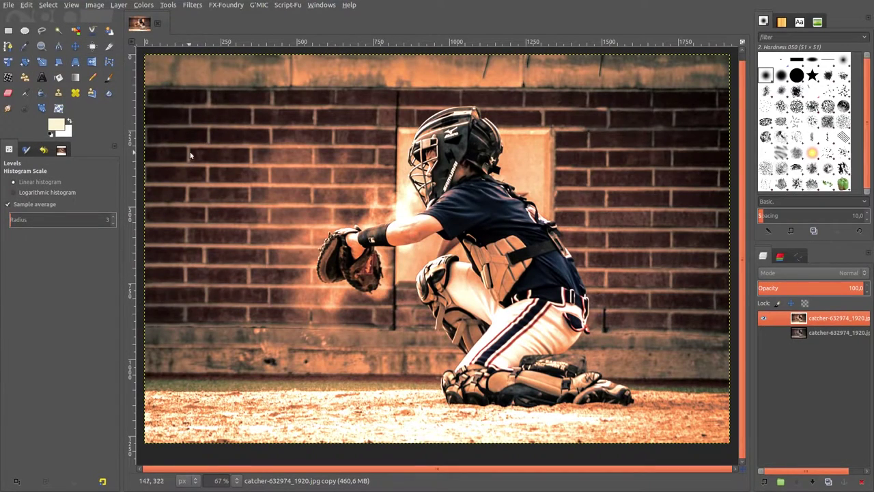
# - Apply a Vignette filter with radius 1.8 to the catcher photo
pyautogui.click(193, 7)
pyautogui.moveTo(219, 88)
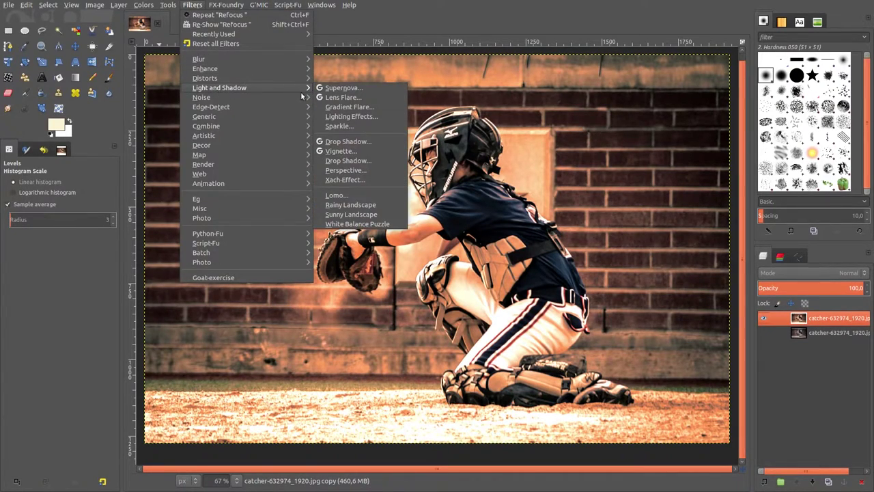
pyautogui.click(343, 151)
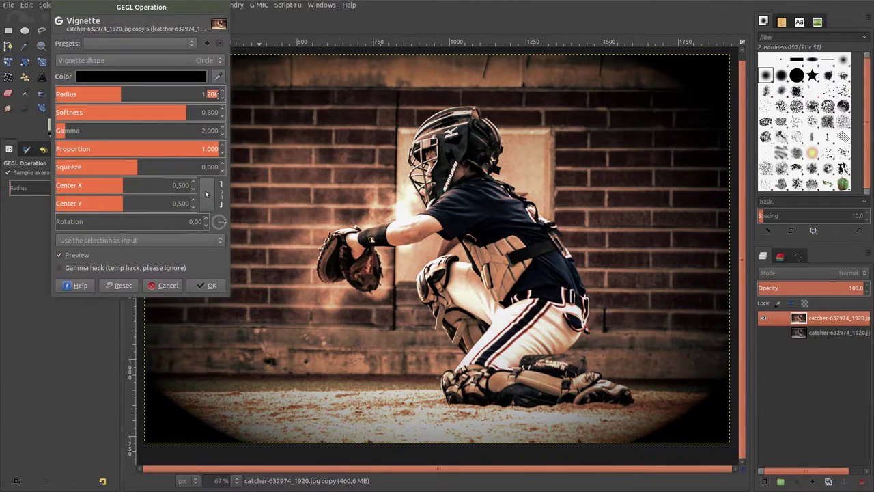
pyautogui.write('1,8')
pyautogui.press('Return')
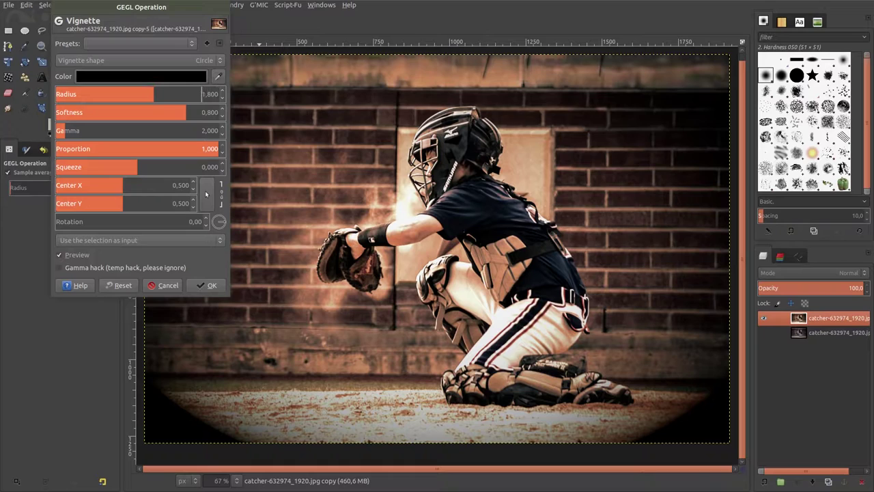
pyautogui.click(206, 285)
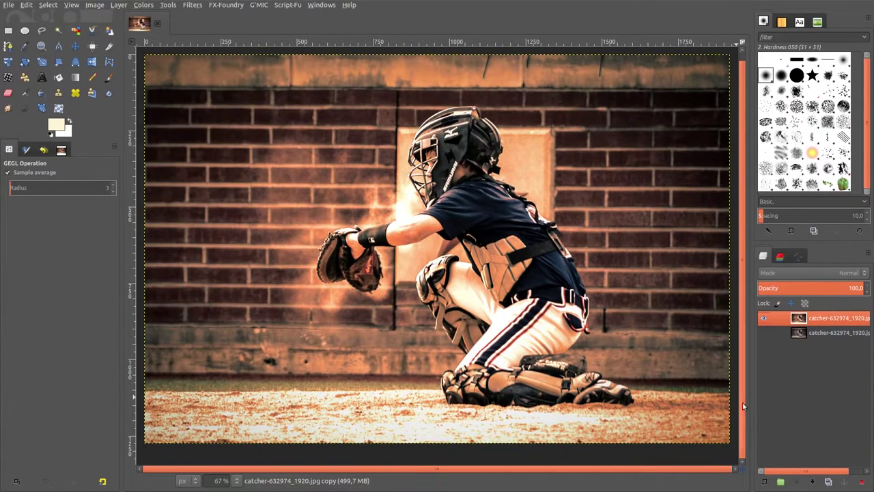
pyautogui.click(763, 482)
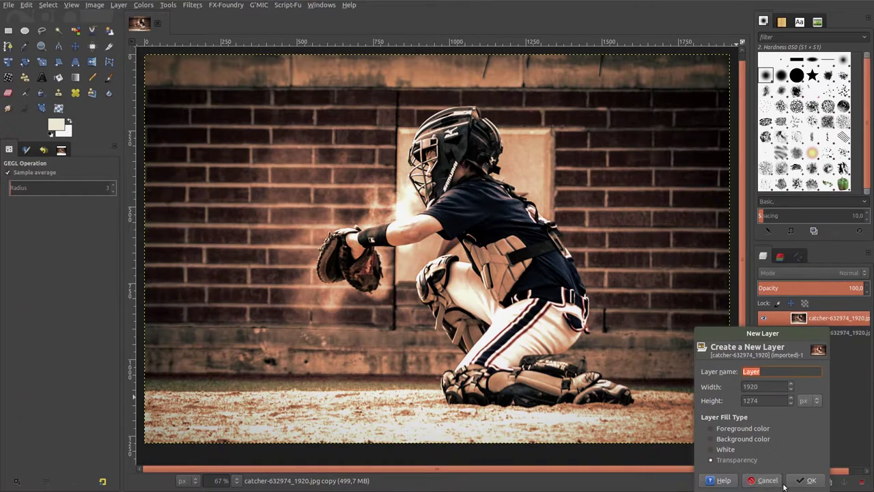
# - Add a transparent layer at 15% opacity and fill it with blue 0000ff
pyautogui.click(803, 480)
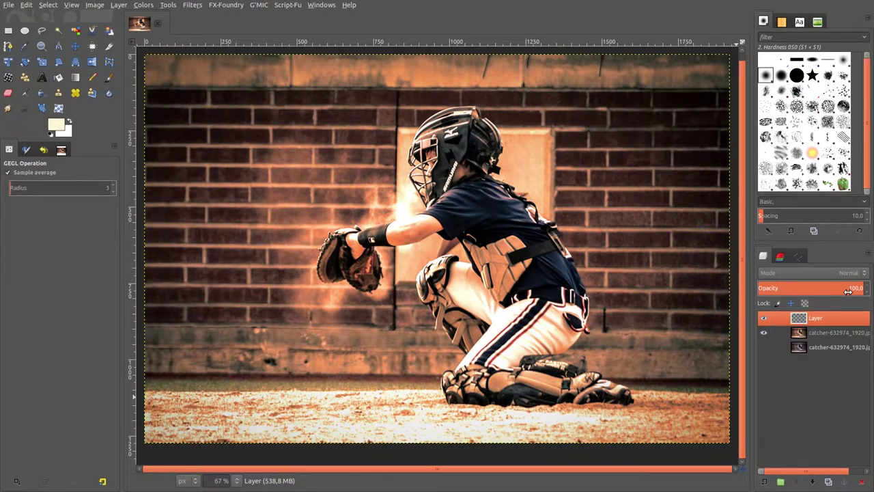
pyautogui.click(847, 288)
pyautogui.write('15')
pyautogui.press('Return')
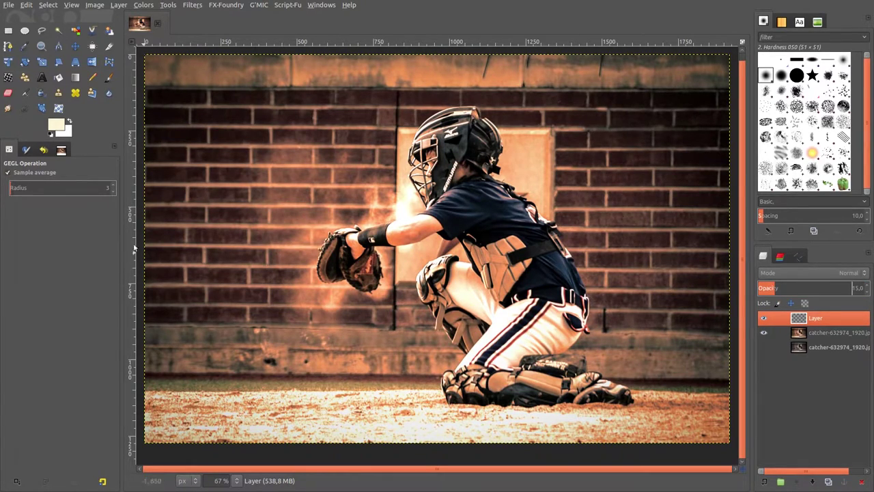
pyautogui.click(51, 134)
pyautogui.click(56, 129)
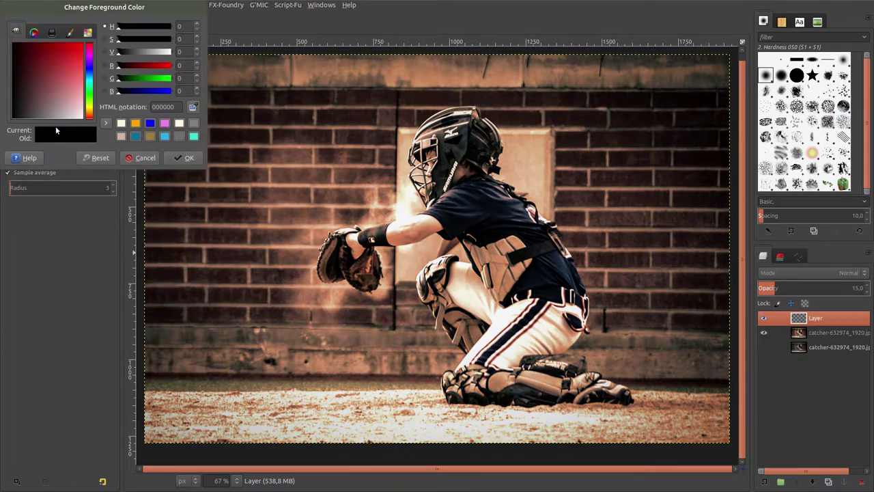
pyautogui.click(150, 124)
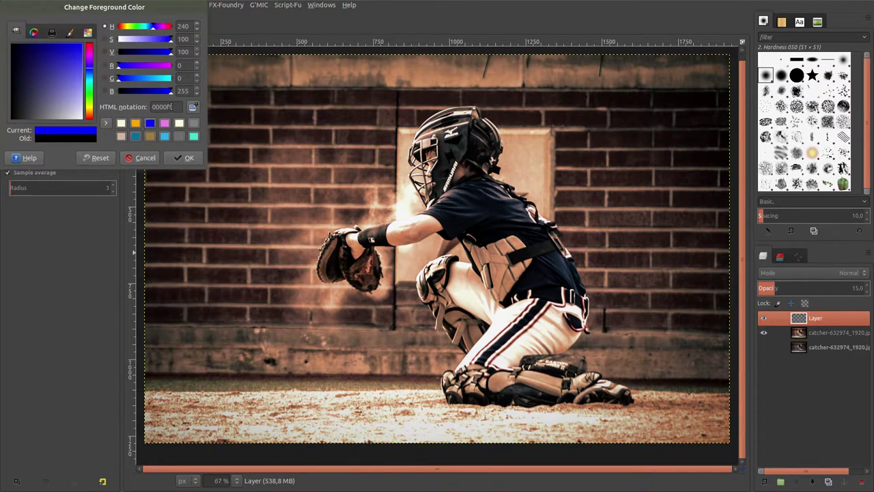
pyautogui.moveTo(170, 108); pyautogui.dragTo(149, 107)
pyautogui.click(186, 158)
pyautogui.moveTo(56, 126); pyautogui.dragTo(288, 191)
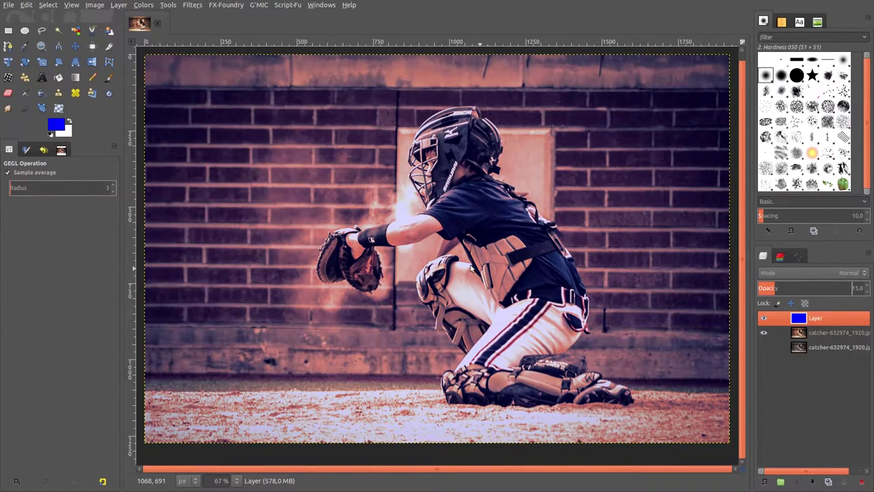
# - Add Layer #1 filled with orange ffa500 and set its opacity to 24%
pyautogui.click(764, 481)
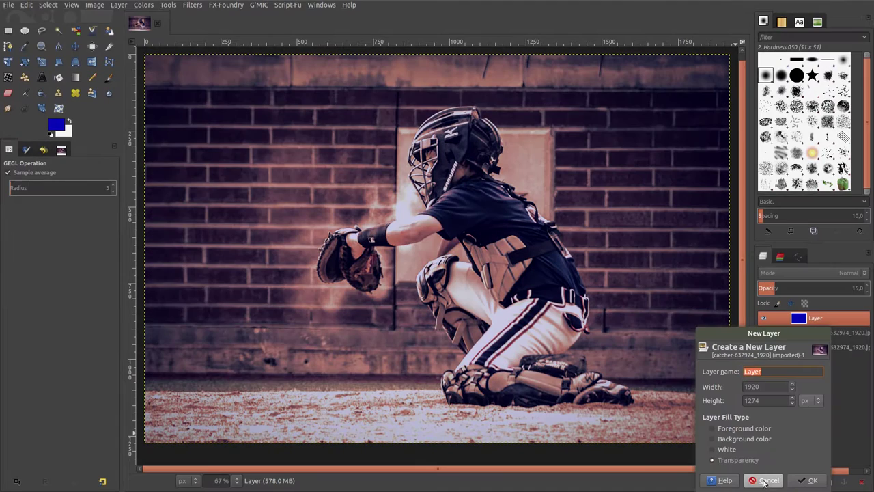
pyautogui.click(806, 479)
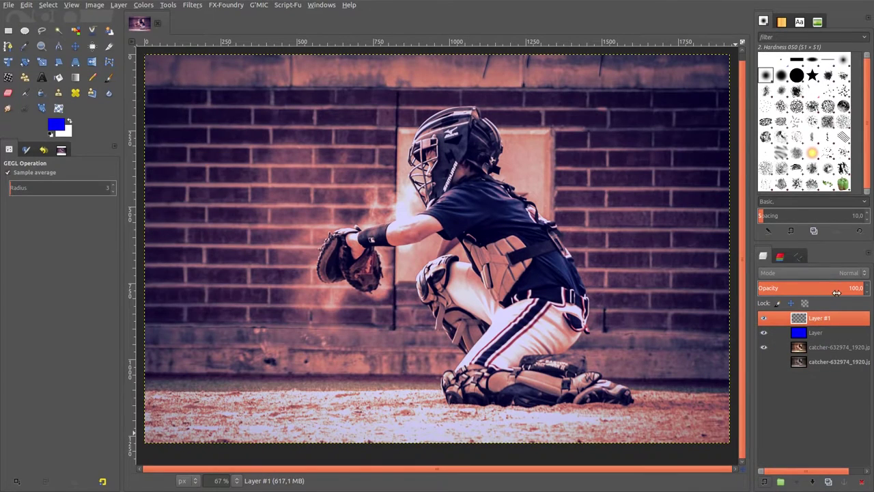
pyautogui.write('15')
pyautogui.press('Return')
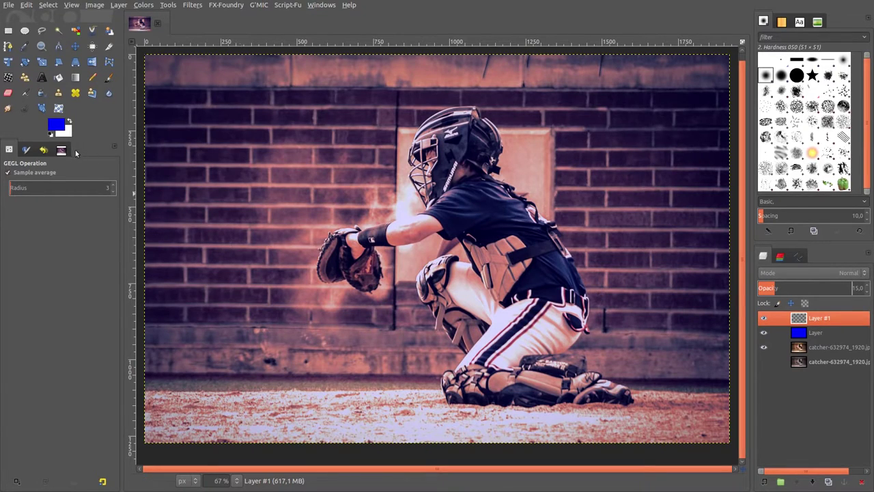
pyautogui.click(58, 125)
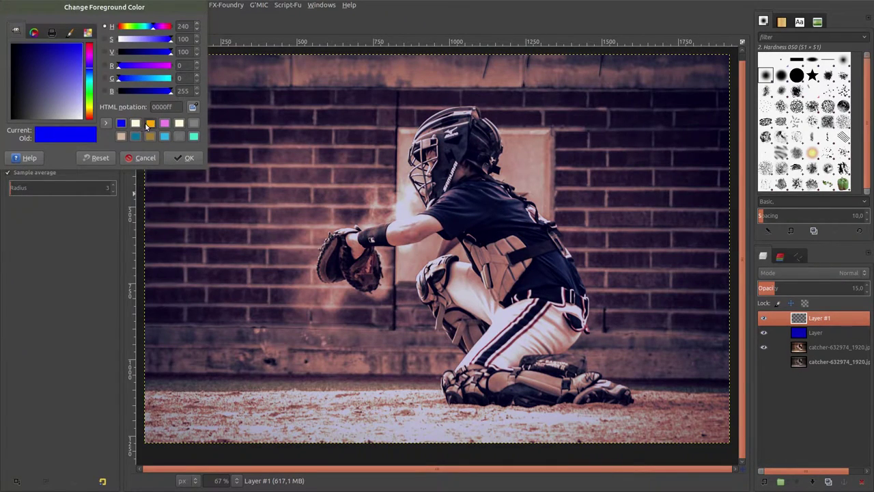
pyautogui.click(150, 124)
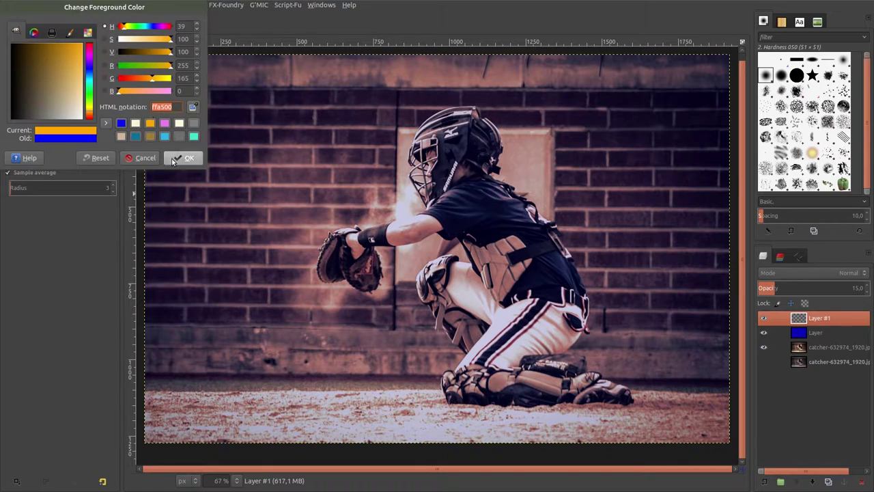
pyautogui.click(181, 159)
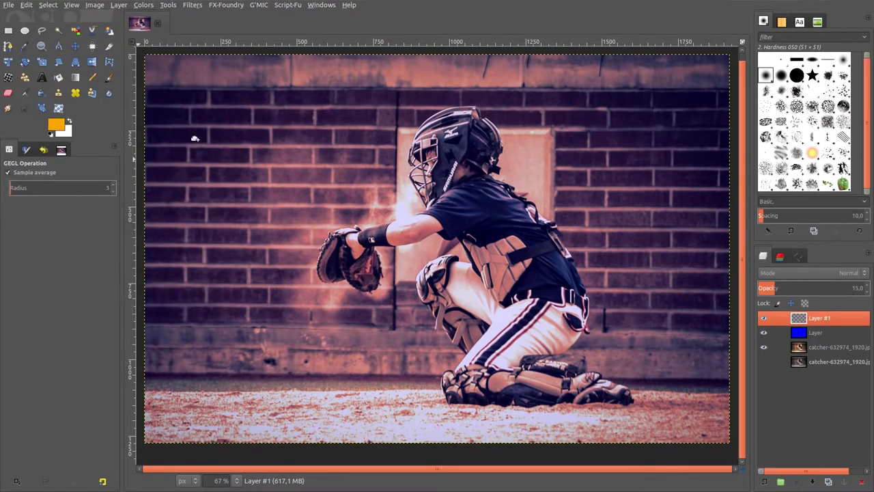
pyautogui.hotkey('ctrl', ',')
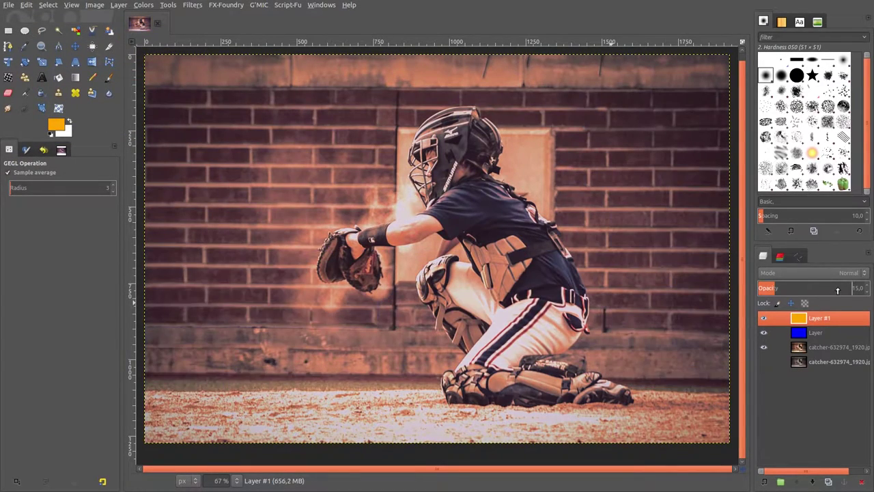
pyautogui.click(848, 291)
pyautogui.write('24')
pyautogui.press('Return')
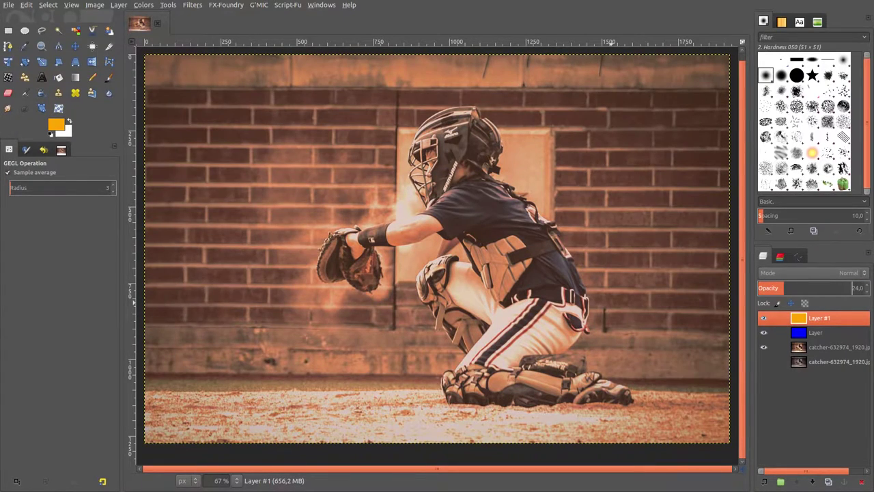
# - Merge the blue and orange tint layers and photo copy with Merge Visible Layers
pyautogui.rightClick(804, 319)
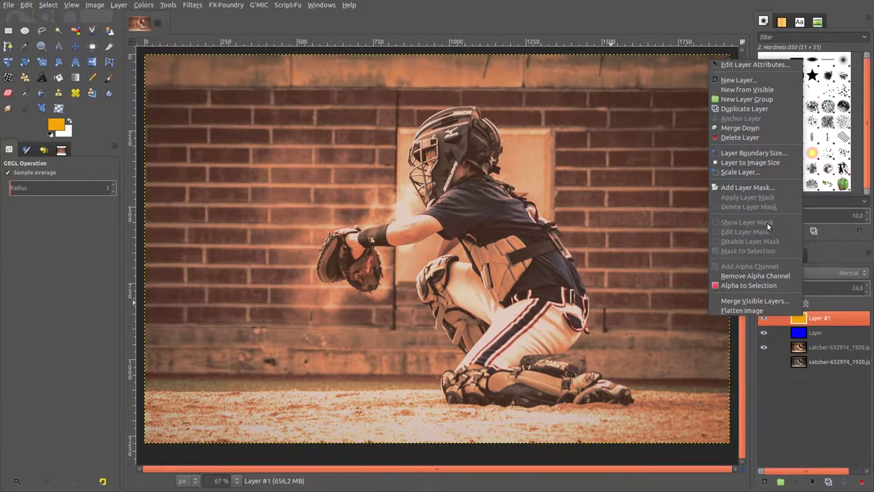
pyautogui.click(754, 301)
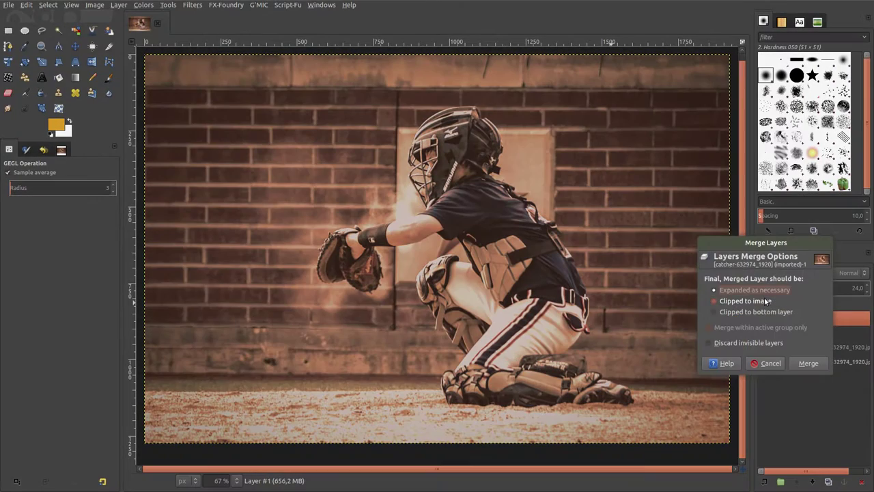
pyautogui.click(807, 363)
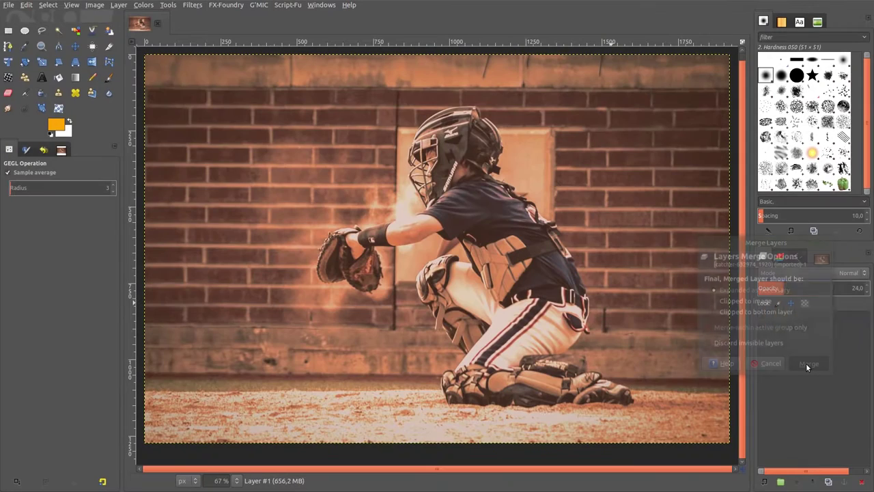
# - Toggle the merged layer's visibility twice to compare it with the original photo
pyautogui.click(763, 319)
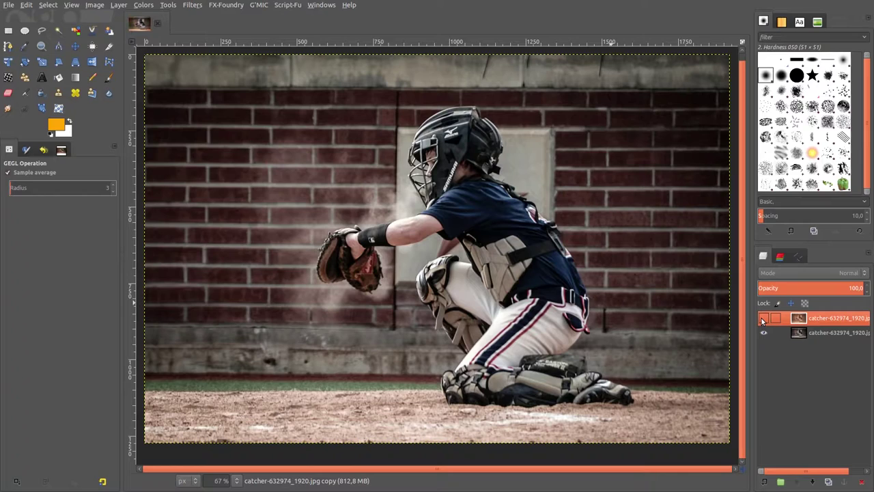
pyautogui.click(763, 319)
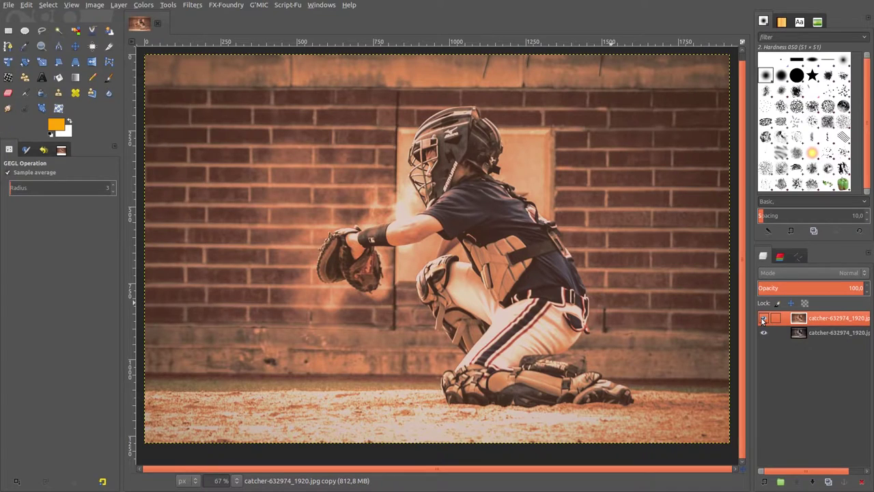
pyautogui.click(763, 320)
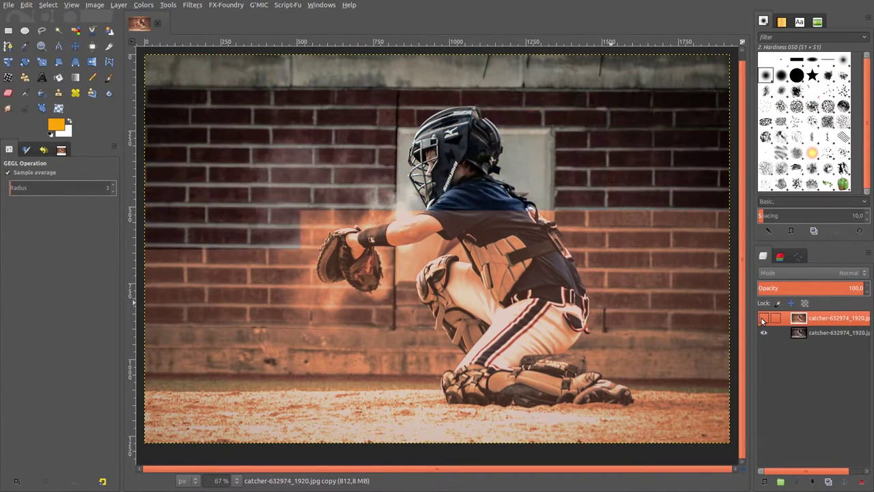
pyautogui.click(762, 319)
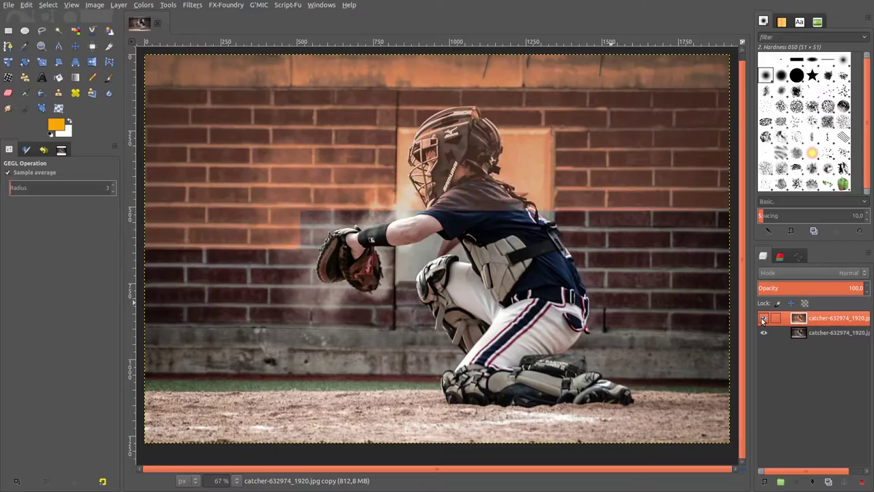
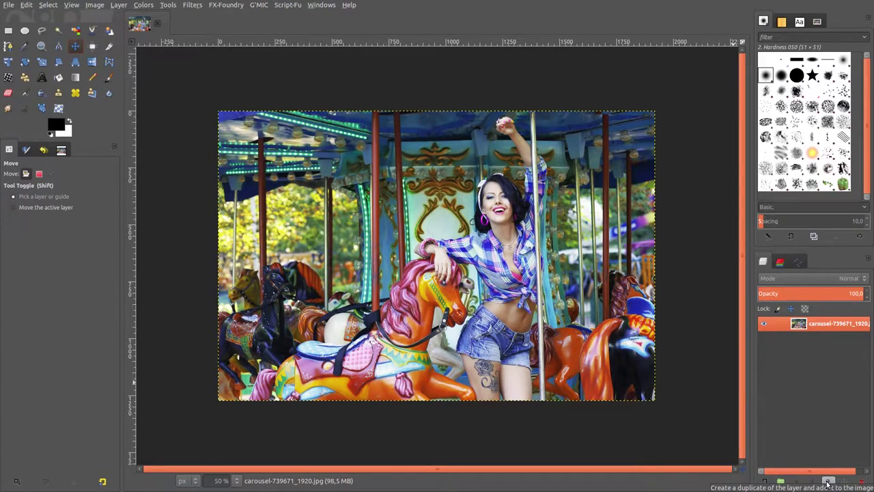
# - Duplicate the carousel photo layer and add a new transparent layer on top
pyautogui.click(828, 482)
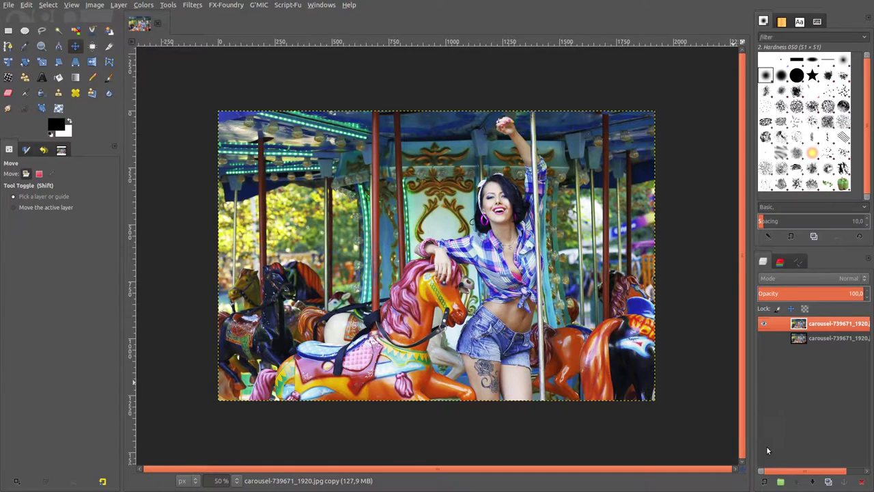
pyautogui.click(764, 482)
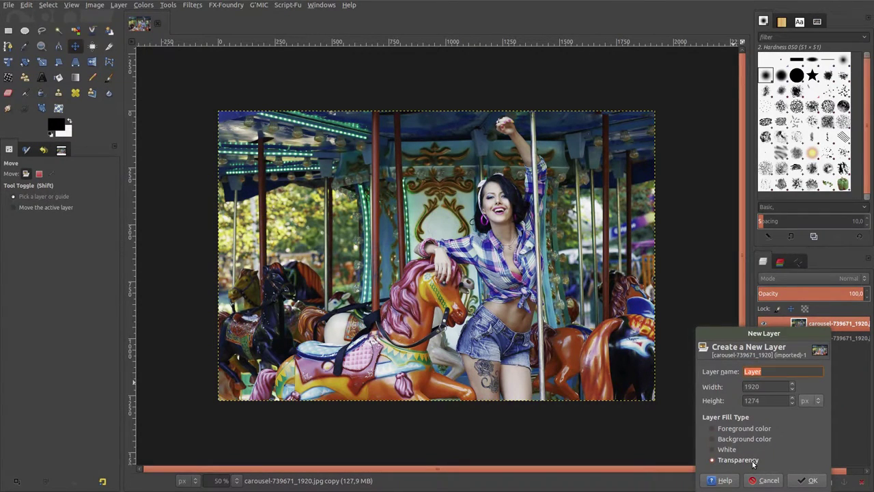
pyautogui.click(808, 480)
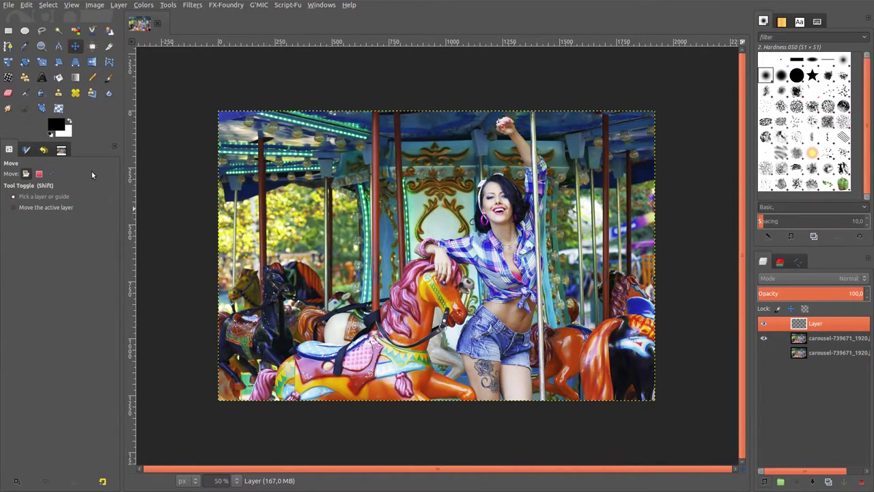
# - Set the foreground colour to dark blue 001946 and fill the new layer with it
pyautogui.click(55, 126)
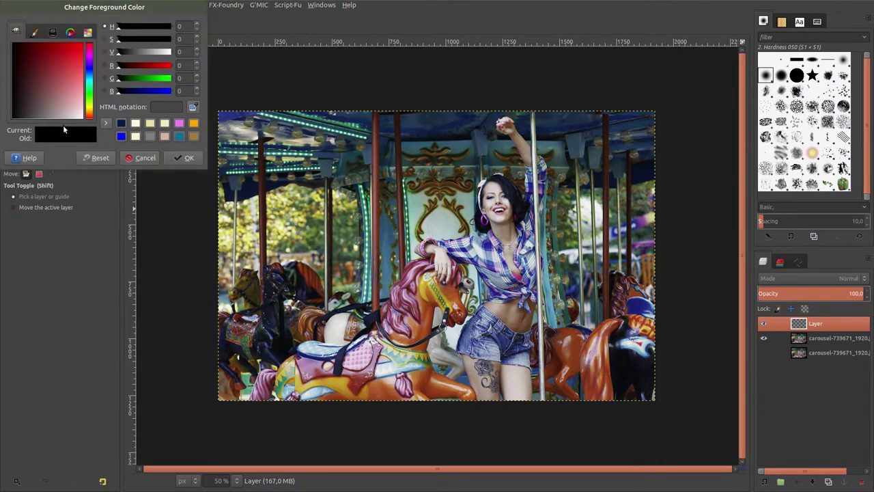
pyautogui.click(121, 124)
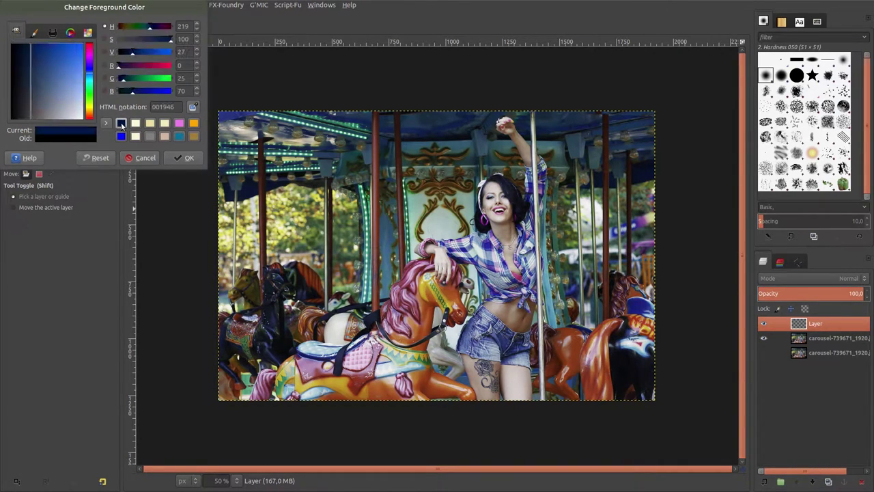
pyautogui.moveTo(176, 106); pyautogui.dragTo(152, 106)
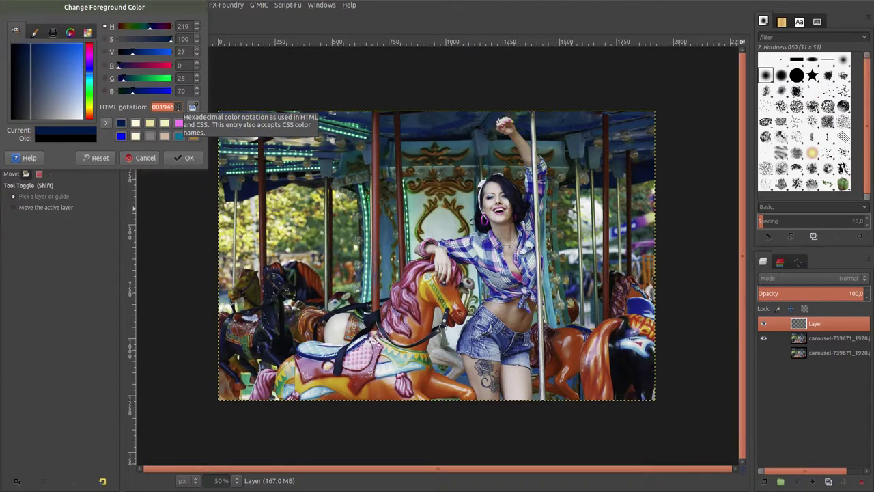
pyautogui.click(183, 158)
pyautogui.moveTo(62, 127); pyautogui.dragTo(309, 183)
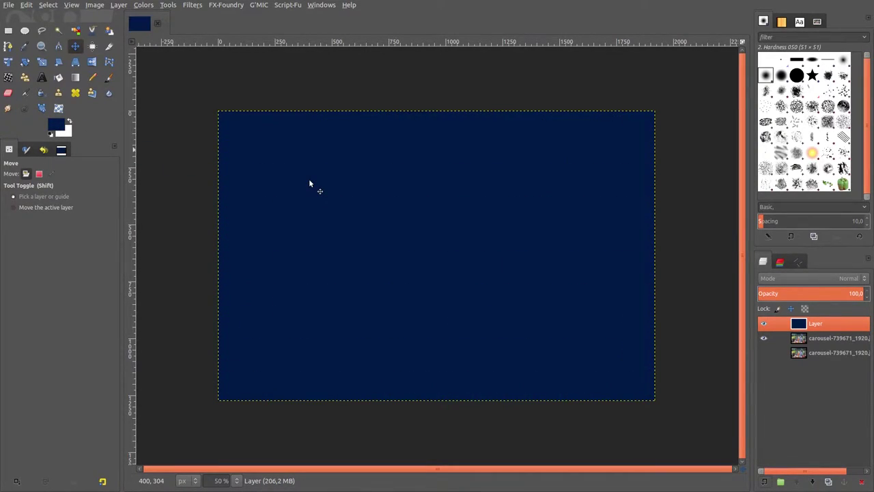
# - Blend the navy layer with the layer below using G'MIC Blend [standard] in Exclusion mode
pyautogui.click(261, 5)
pyautogui.click(265, 15)
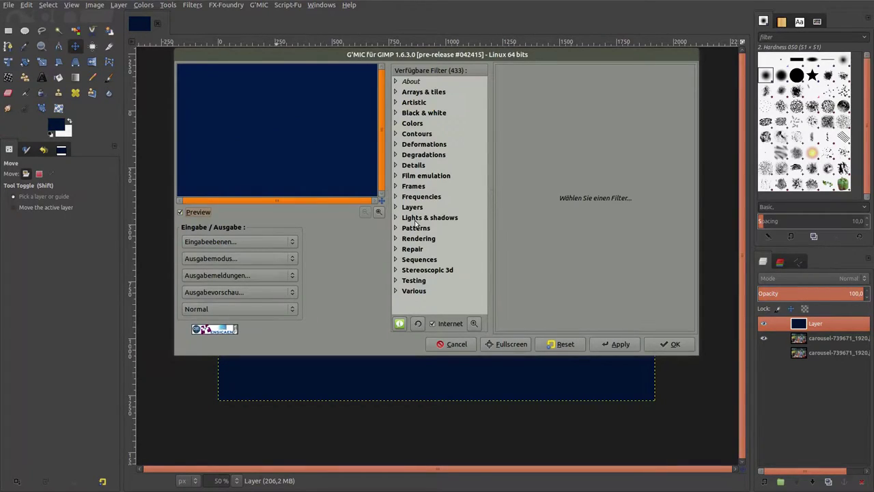
pyautogui.click(396, 207)
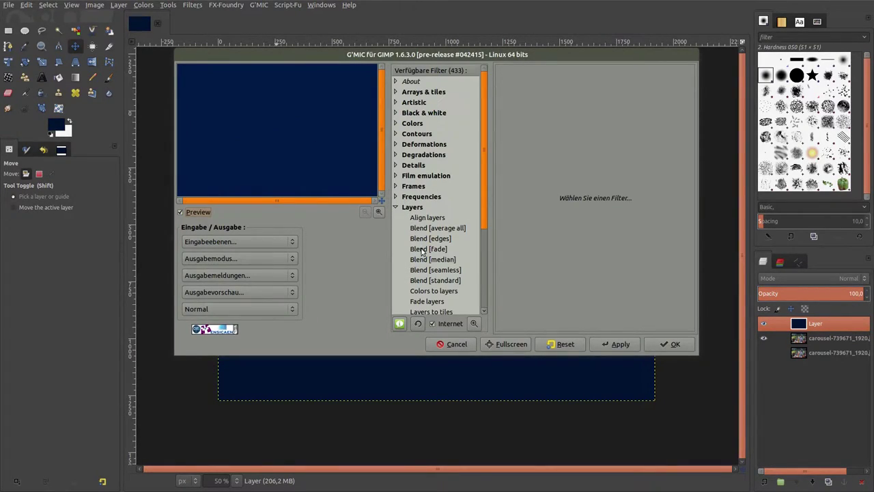
pyautogui.click(433, 280)
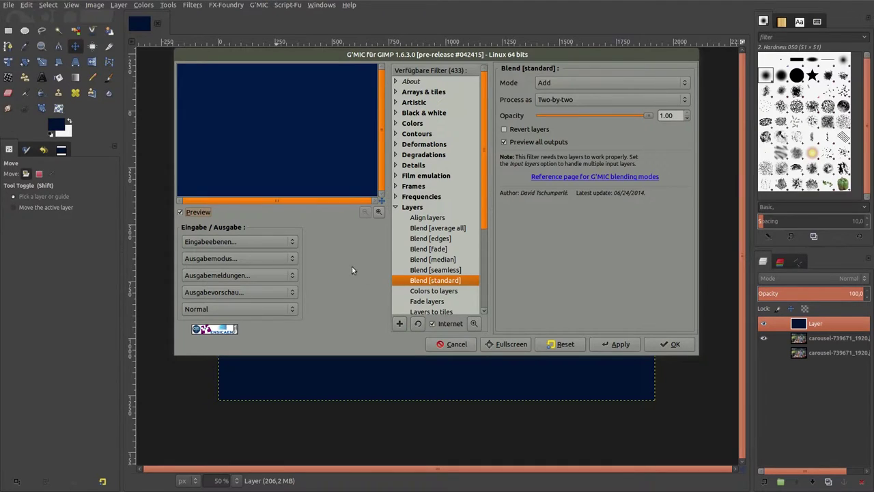
pyautogui.click(250, 242)
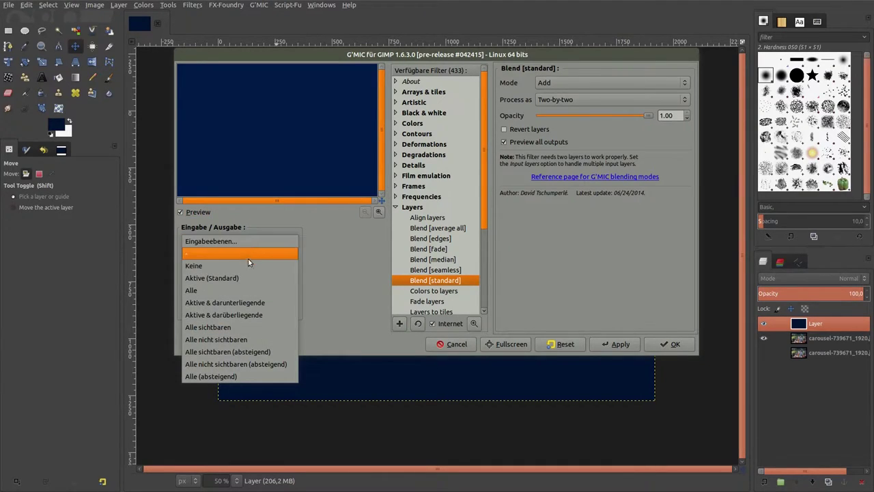
pyautogui.click(246, 303)
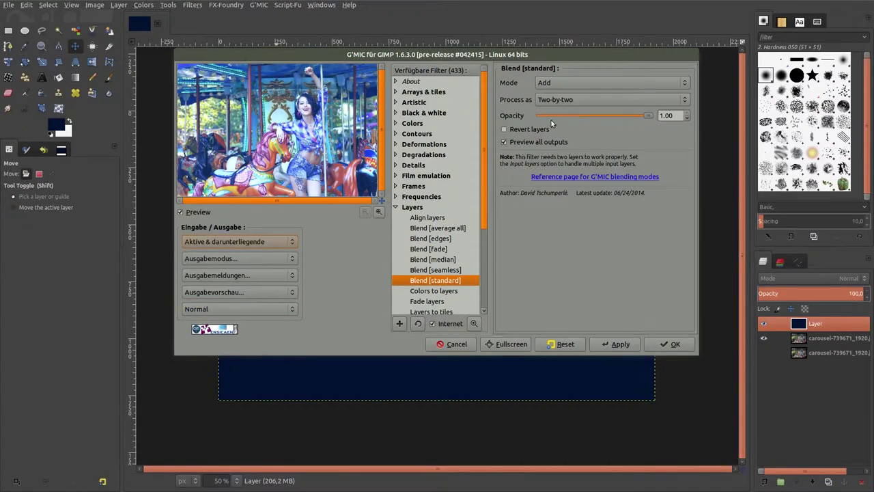
pyautogui.click(562, 82)
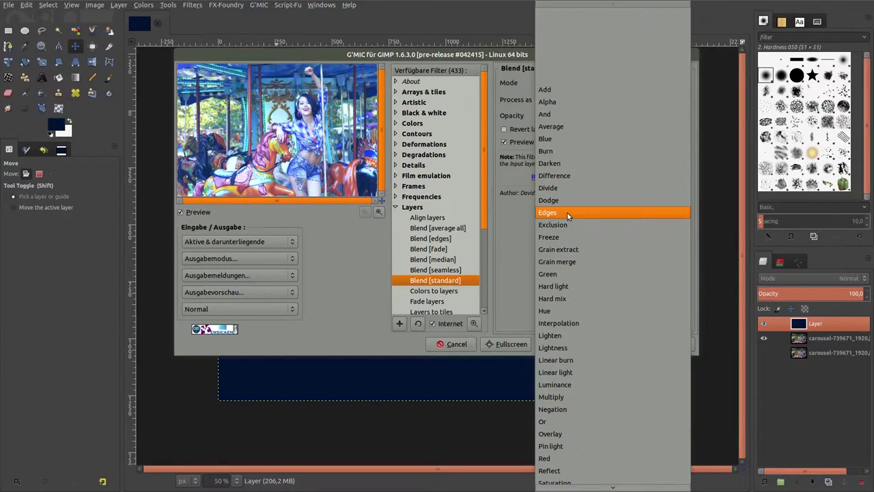
pyautogui.click(622, 227)
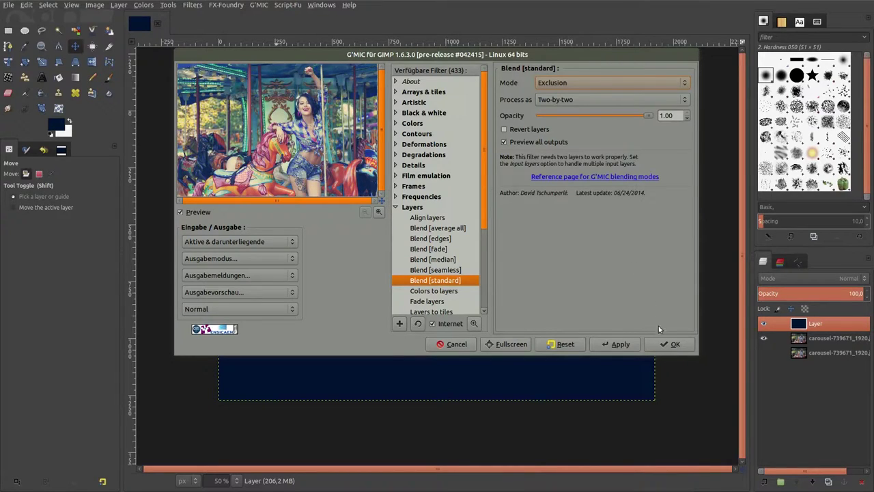
pyautogui.click(666, 343)
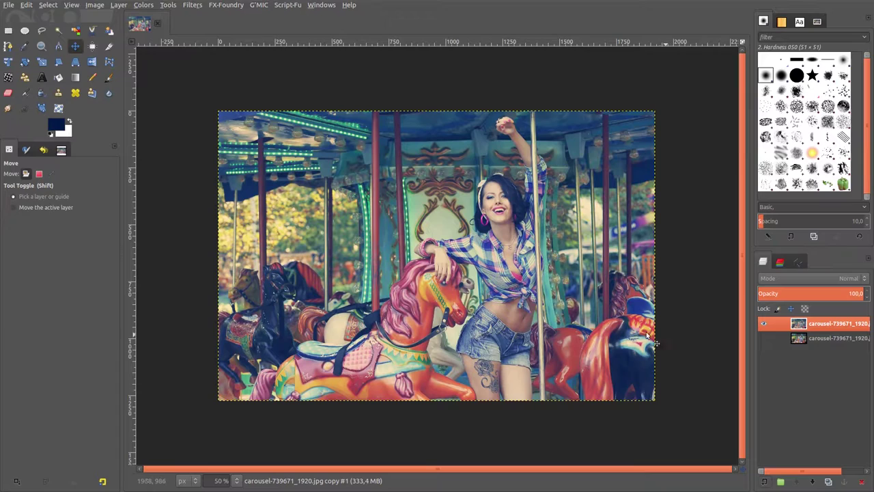
# - Apply Levels with input black point 19 and output black level 22
pyautogui.click(142, 6)
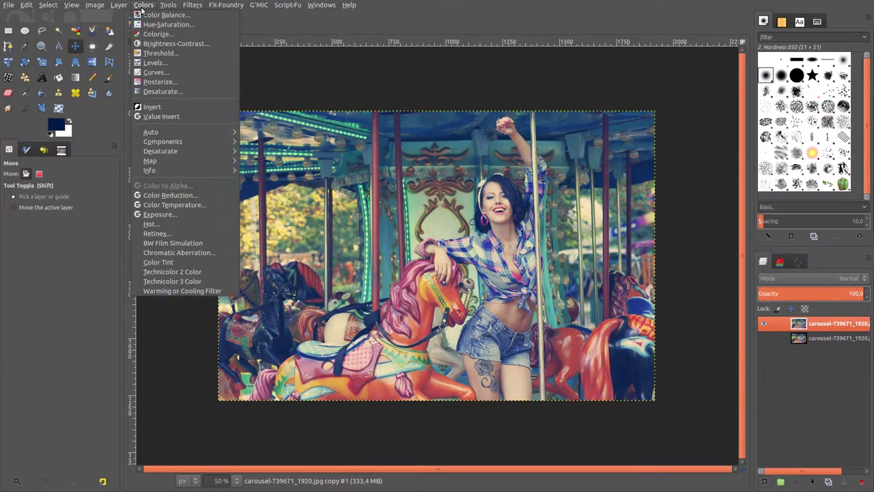
pyautogui.click(155, 61)
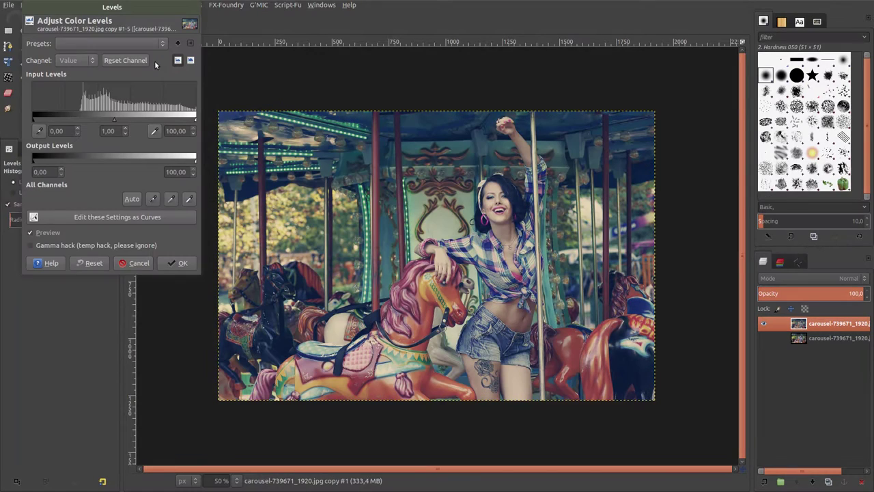
pyautogui.doubleClick(66, 130)
pyautogui.write('15')
pyautogui.press('Tab')
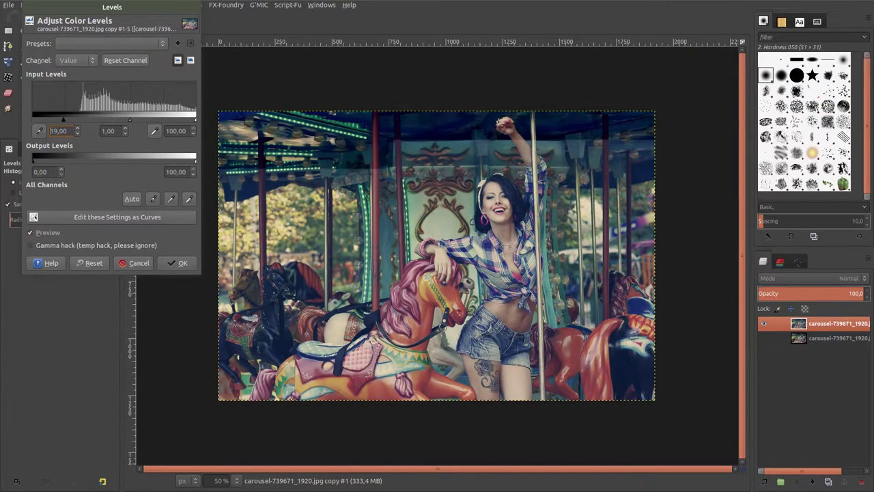
pyautogui.doubleClick(49, 171)
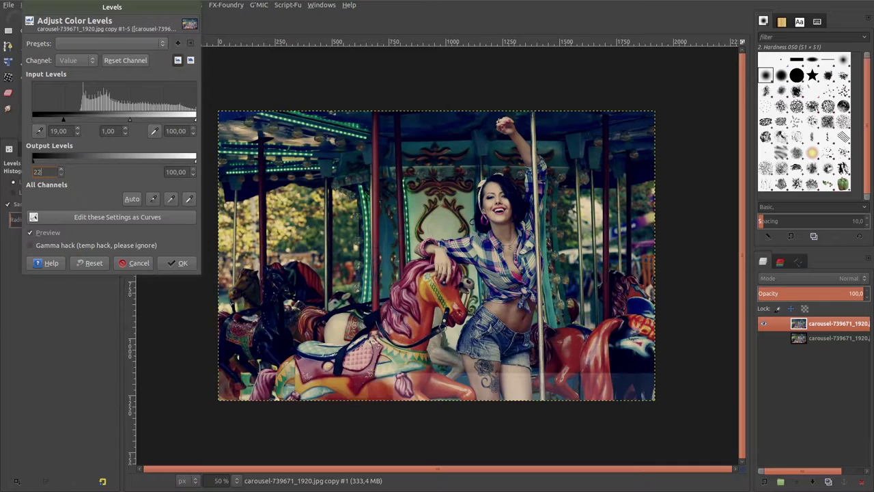
pyautogui.write('22')
pyautogui.press('Tab')
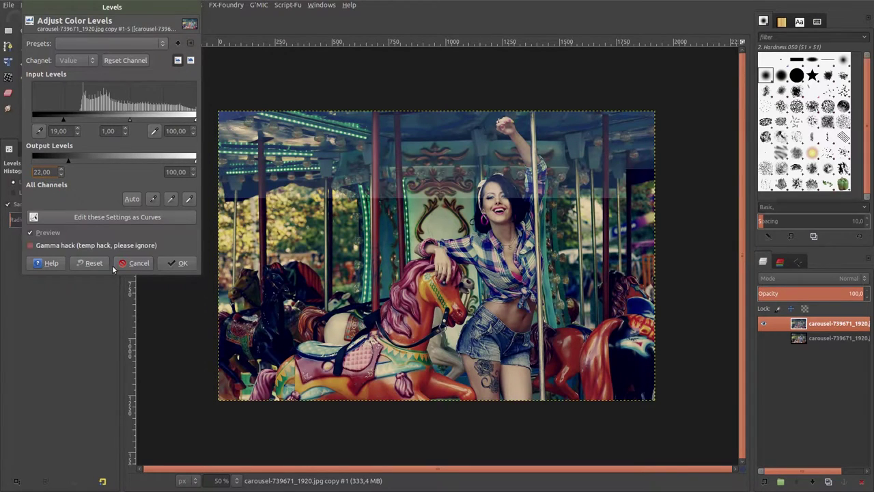
pyautogui.click(176, 265)
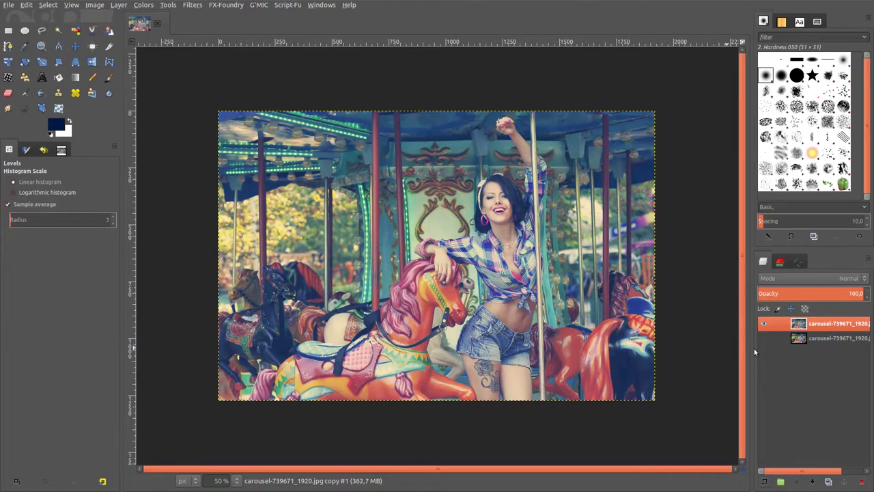
# - Duplicate the original photo layer twice and hide the toned top layer and one copy
pyautogui.click(796, 338)
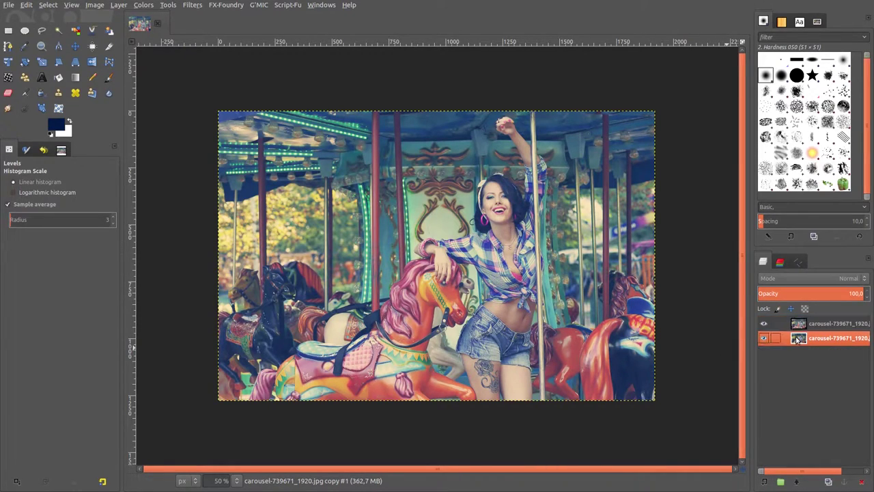
pyautogui.click(829, 481)
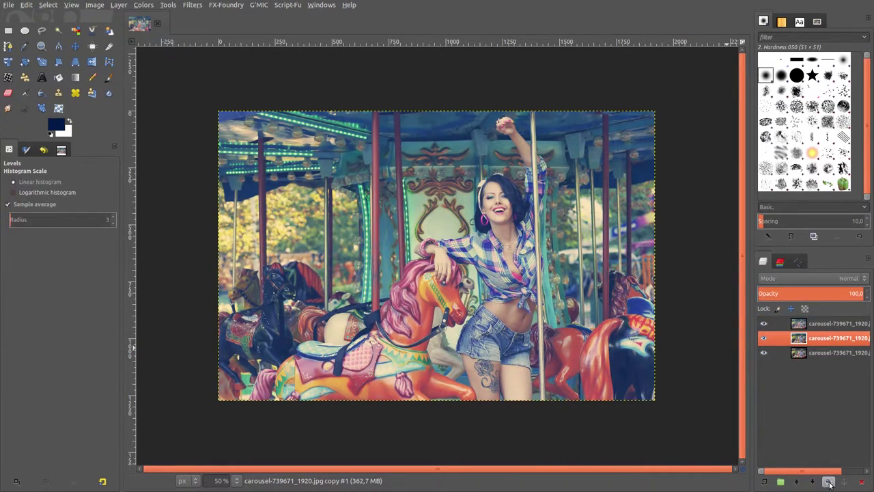
pyautogui.click(828, 481)
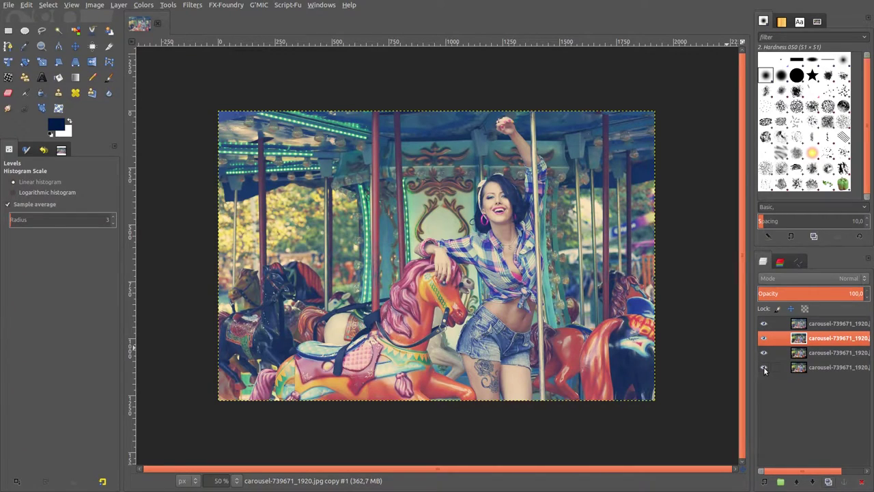
pyautogui.click(764, 325)
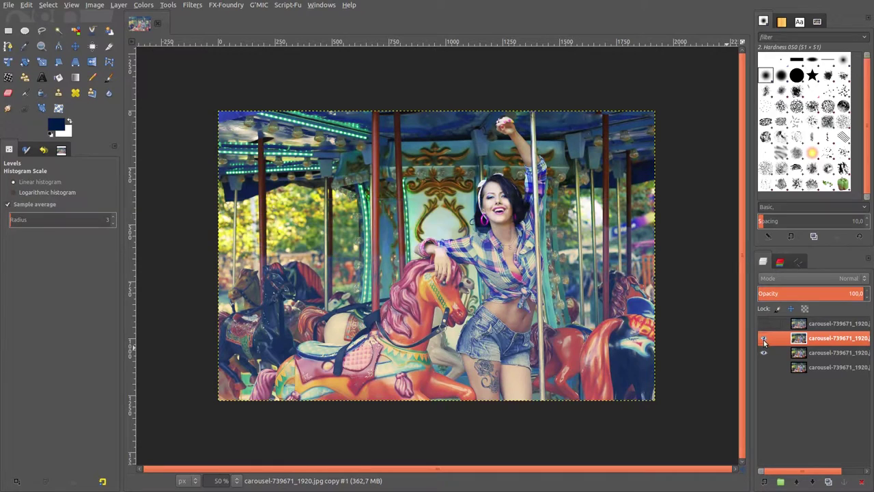
pyautogui.click(764, 352)
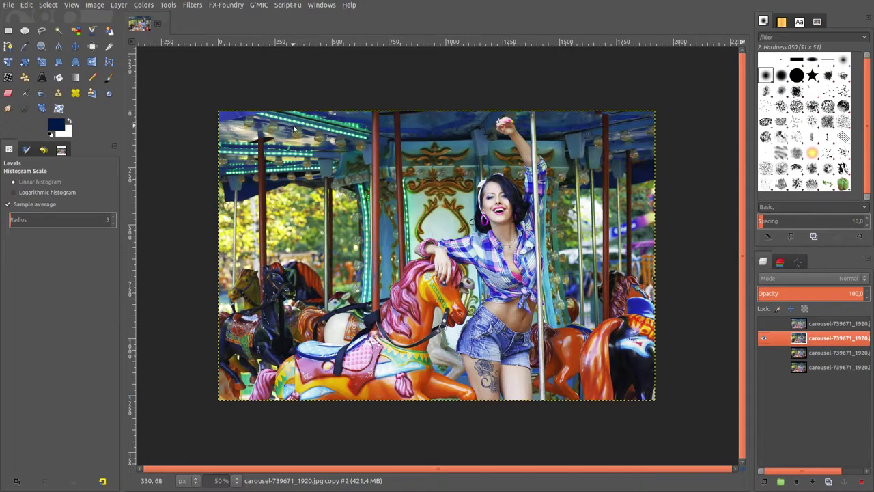
# - Bring up the Reset all Filters prompt and cancel without resetting
pyautogui.click(192, 5)
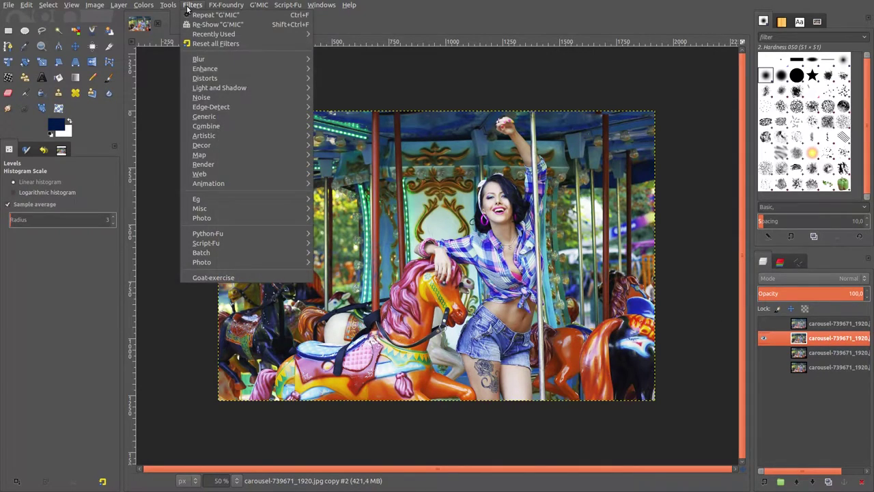
pyautogui.click(211, 45)
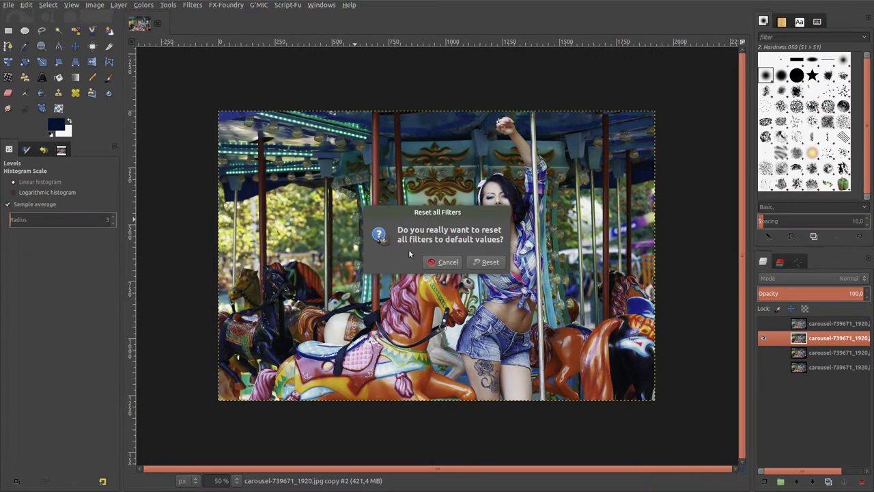
pyautogui.click(485, 265)
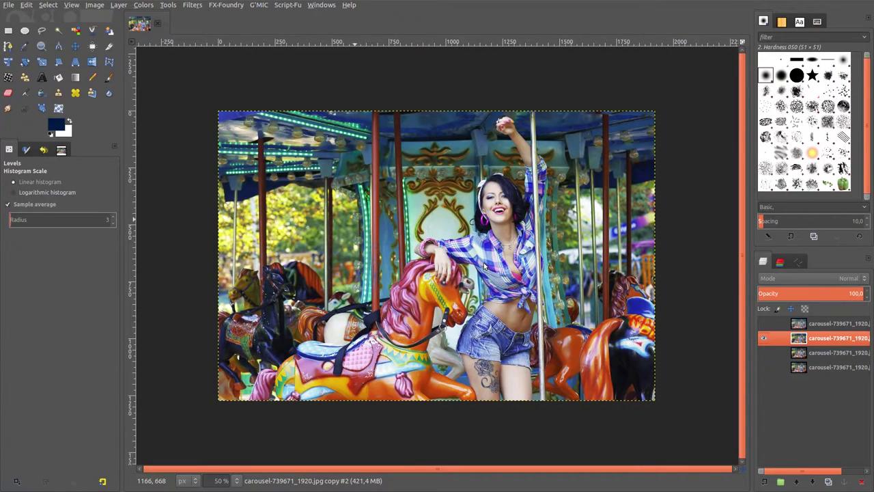
# - Apply G'MIC Testing > Gentlemanbeggar > Lens blur to the second carousel copy
pyautogui.click(259, 6)
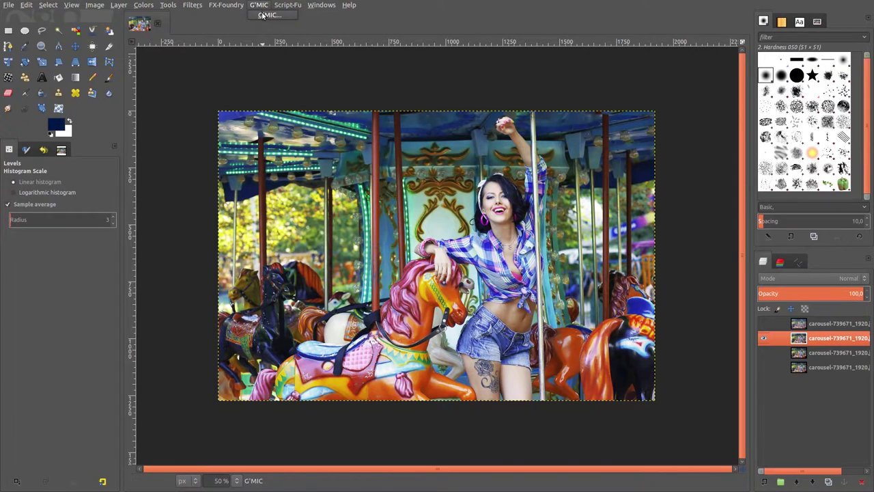
pyautogui.click(262, 15)
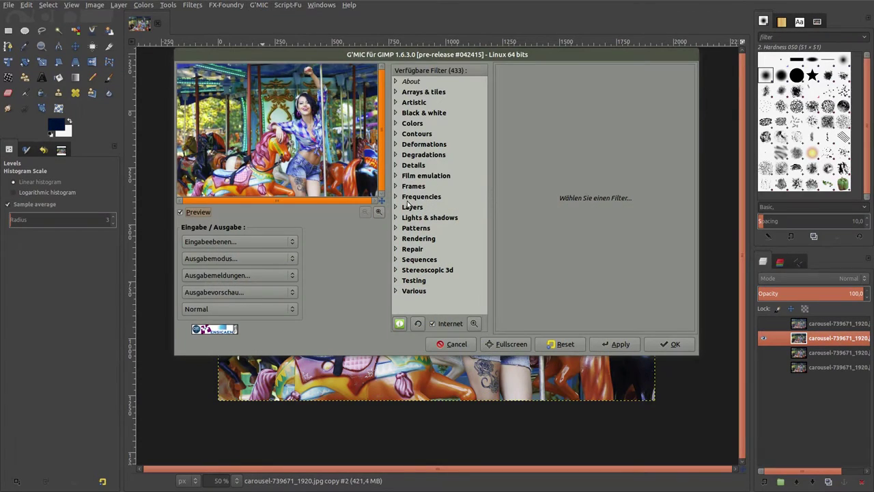
pyautogui.click(396, 281)
pyautogui.scroll(-1, 431, 282)
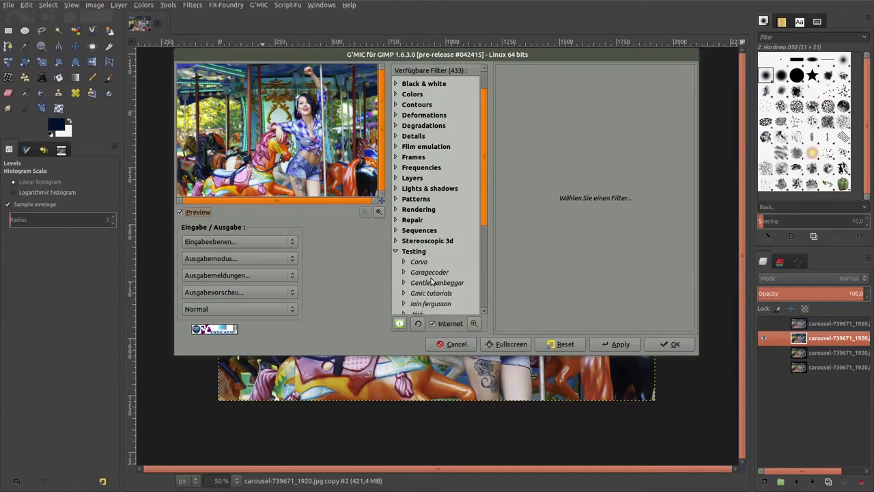
pyautogui.click(403, 283)
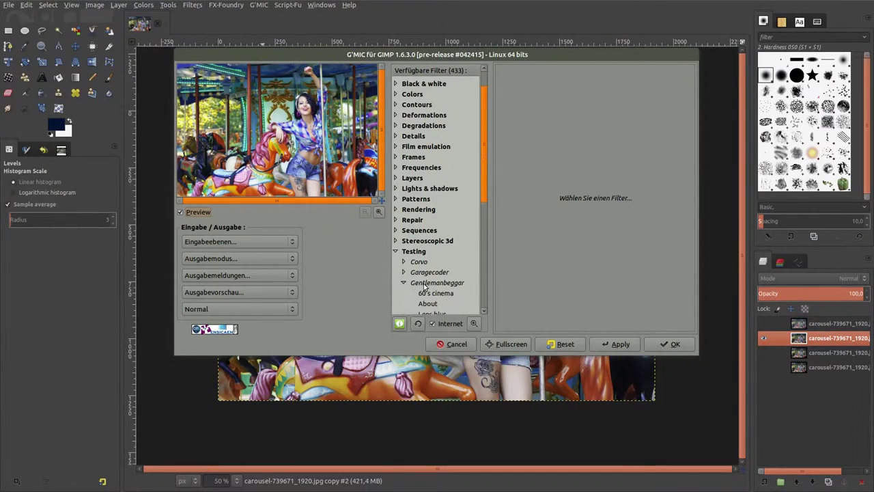
pyautogui.scroll(-1, 427, 287)
pyautogui.click(432, 285)
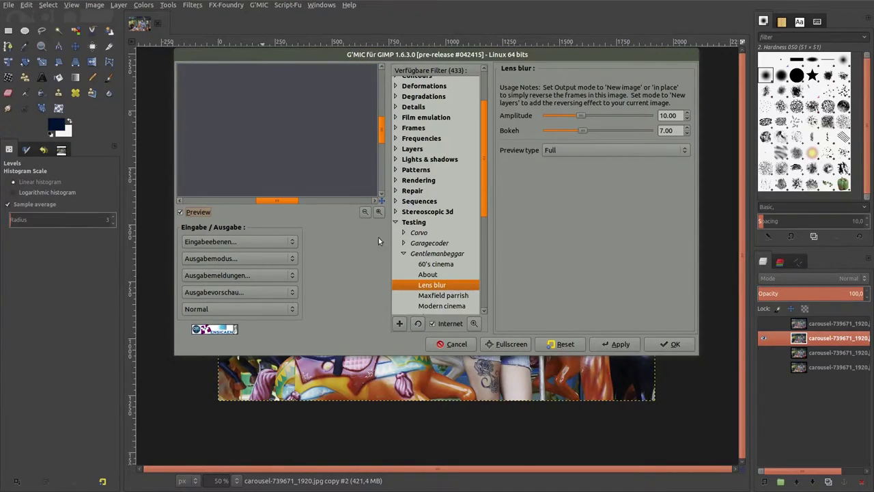
pyautogui.click(363, 212)
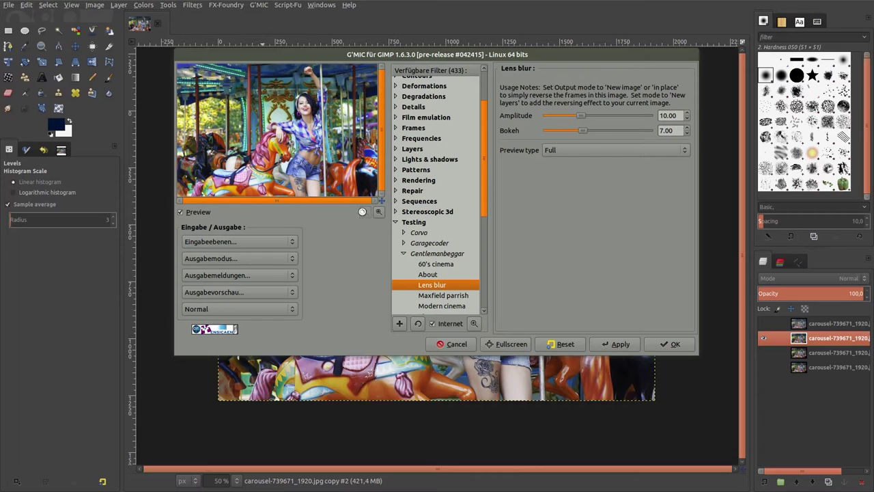
pyautogui.click(657, 345)
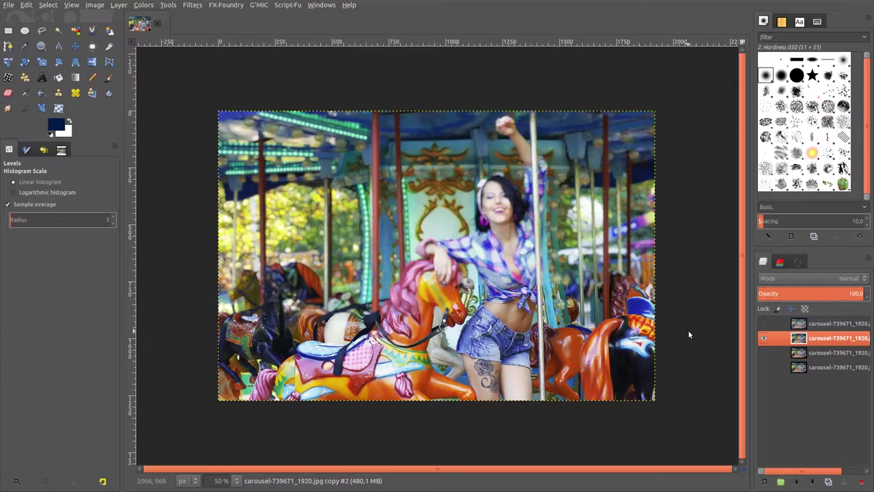
# - Show the teal-toned top layer and add a Black (full transparency) layer mask to it
pyautogui.click(764, 323)
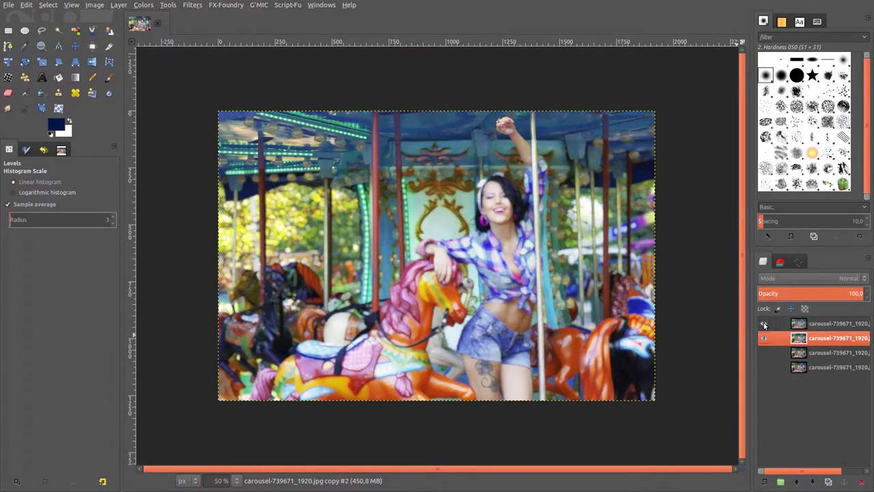
pyautogui.click(803, 324)
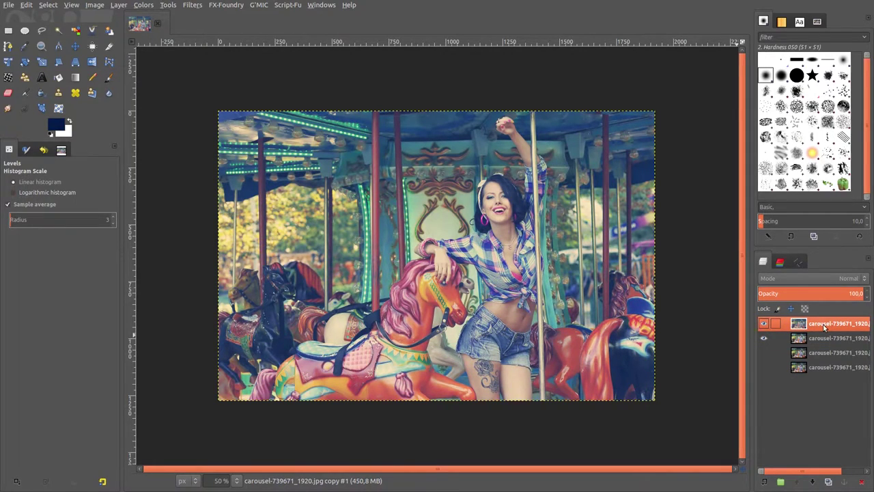
pyautogui.rightClick(824, 329)
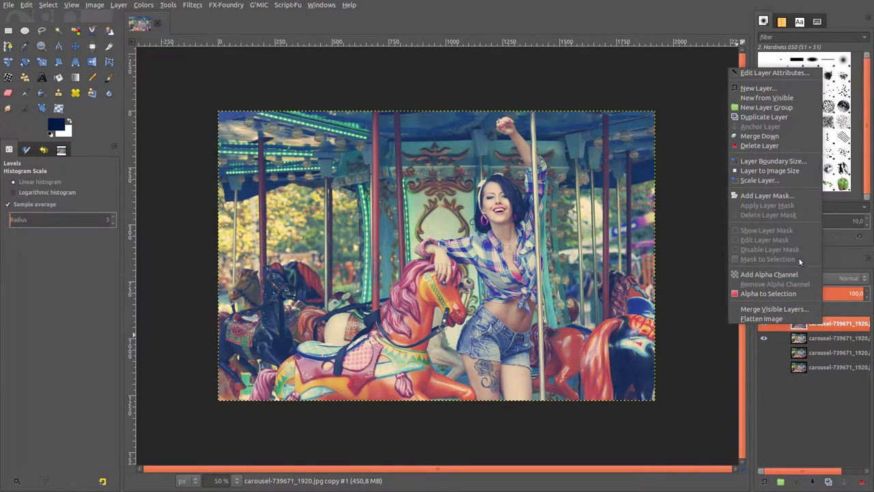
pyautogui.click(795, 197)
pyautogui.click(771, 181)
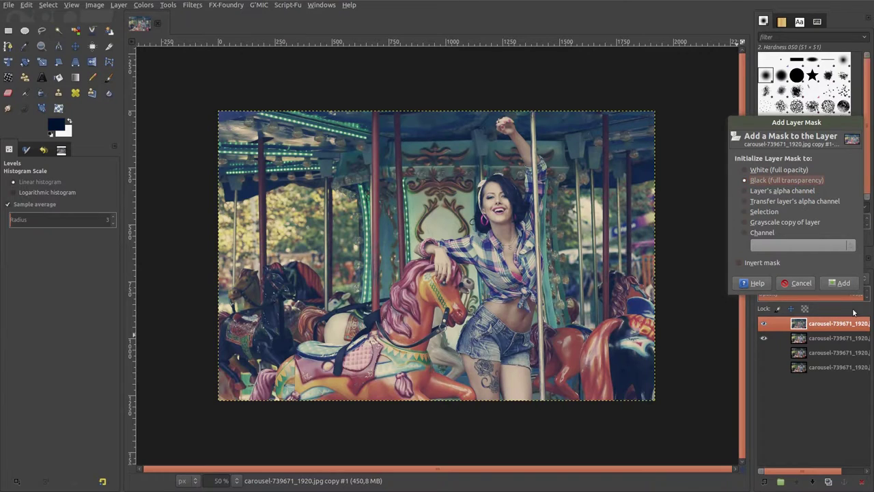
pyautogui.click(838, 282)
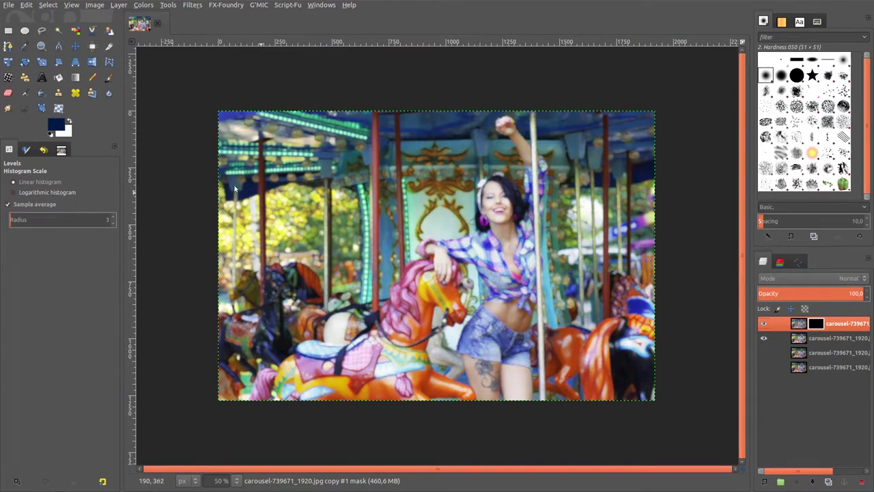
# - Paint white into the mask with a soft brush: size 136 over the woman, 44 along the pole
pyautogui.click(69, 124)
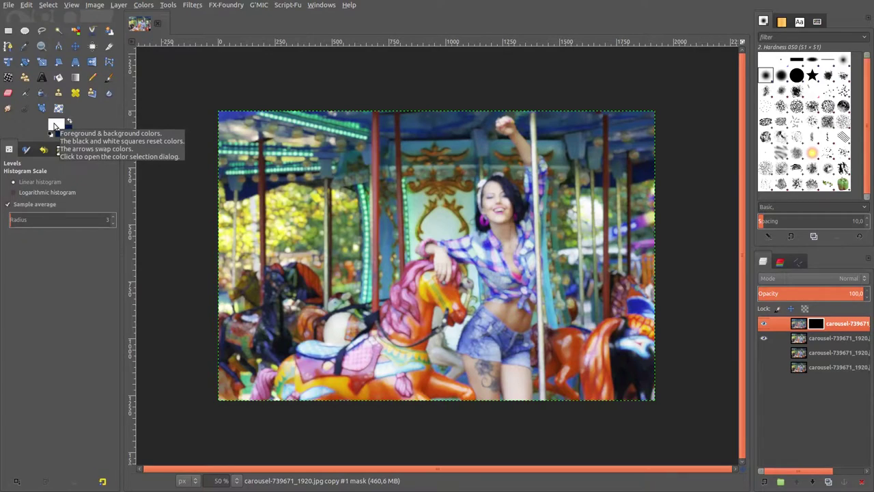
pyautogui.click(109, 78)
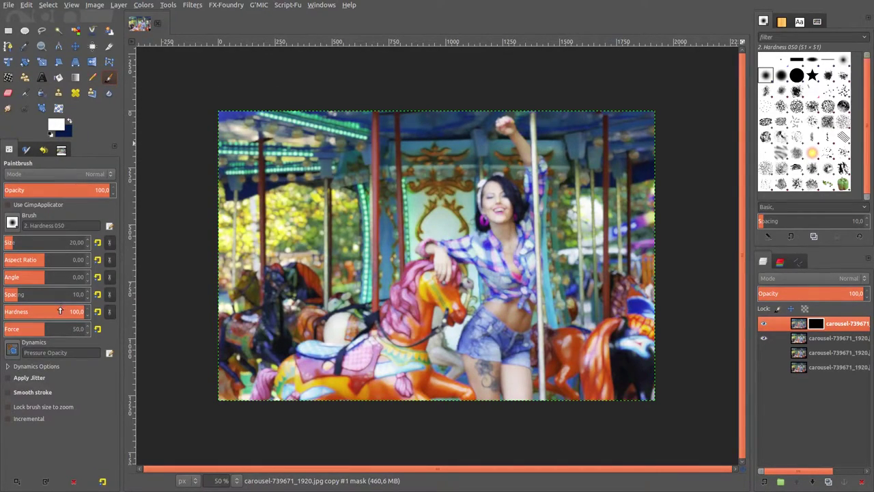
pyautogui.moveTo(60, 312); pyautogui.dragTo(3, 311)
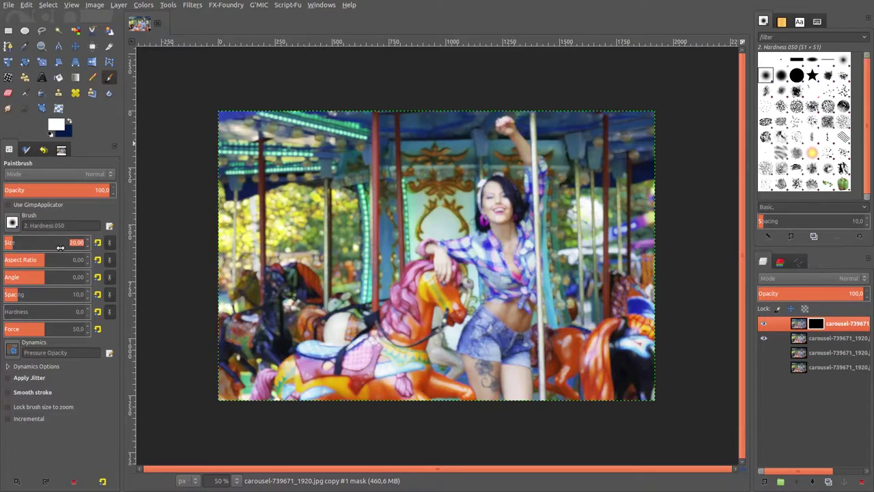
pyautogui.write('1')
pyautogui.write('36')
pyautogui.press('Return')
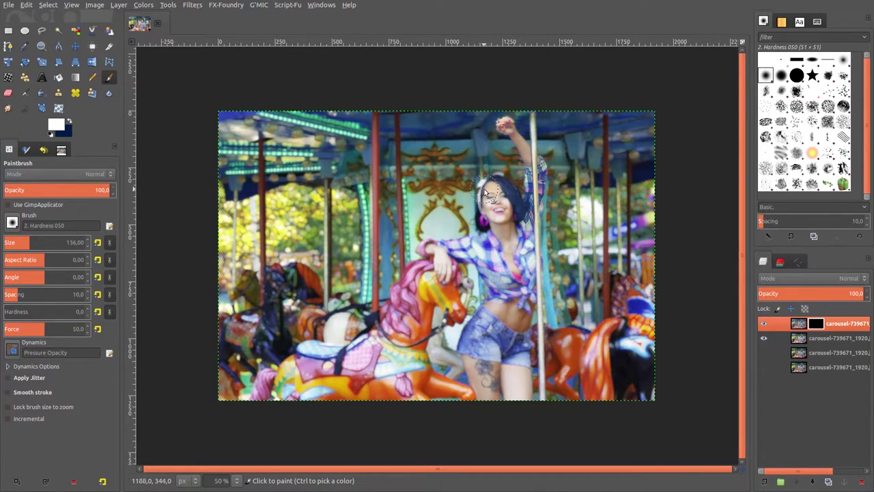
pyautogui.moveTo(485, 192)
pyautogui.mouseDown()
pyautogui.moveTo(483, 222)
pyautogui.moveTo(515, 220)
pyautogui.moveTo(532, 305)
pyautogui.moveTo(491, 224)
pyautogui.moveTo(429, 254)
pyautogui.moveTo(448, 251)
pyautogui.moveTo(445, 263)
pyautogui.moveTo(506, 300)
pyautogui.moveTo(476, 331)
pyautogui.moveTo(470, 362)
pyautogui.moveTo(487, 396)
pyautogui.moveTo(489, 341)
pyautogui.moveTo(505, 338)
pyautogui.moveTo(514, 391)
pyautogui.moveTo(531, 395)
pyautogui.moveTo(533, 321)
pyautogui.moveTo(513, 313)
pyautogui.moveTo(509, 292)
pyautogui.moveTo(521, 318)
pyautogui.moveTo(536, 256)
pyautogui.moveTo(513, 308)
pyautogui.moveTo(526, 274)
pyautogui.moveTo(498, 198)
pyautogui.moveTo(502, 226)
pyautogui.moveTo(487, 258)
pyautogui.moveTo(482, 224)
pyautogui.moveTo(496, 202)
pyautogui.mouseUp()
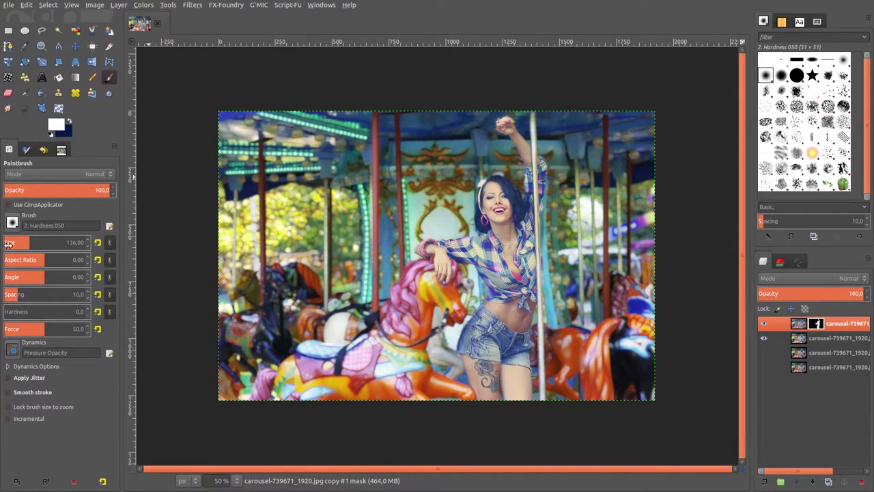
pyautogui.moveTo(17, 245); pyautogui.dragTo(8, 244)
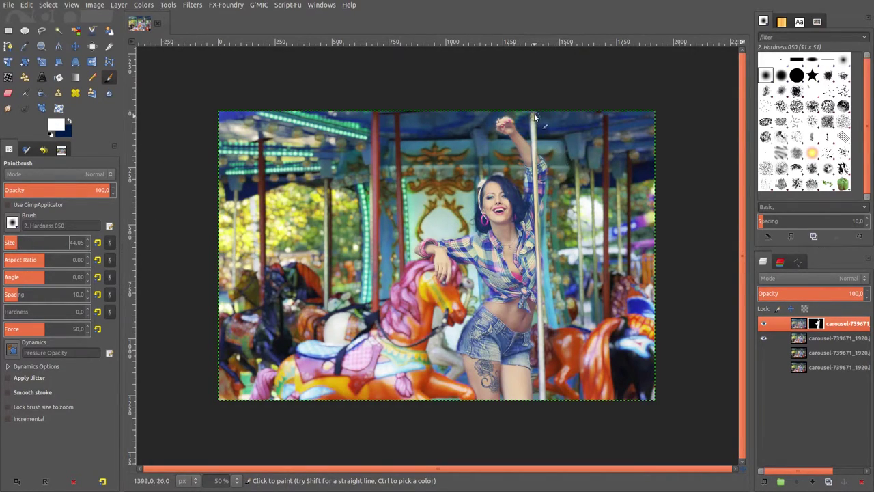
pyautogui.moveTo(534, 121)
pyautogui.mouseDown()
pyautogui.moveTo(544, 403)
pyautogui.moveTo(540, 372)
pyautogui.mouseUp()
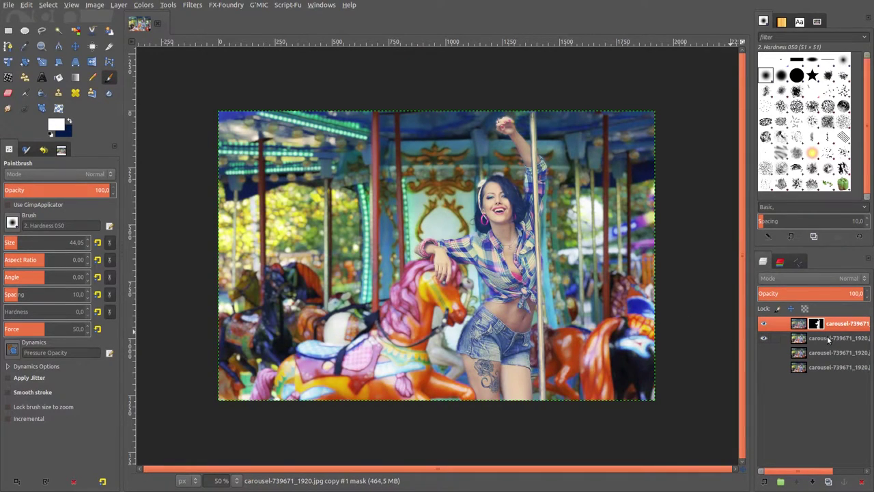
# - Show the third layer and set the blurred copy #2 to 50% opacity
pyautogui.click(765, 352)
pyautogui.click(799, 339)
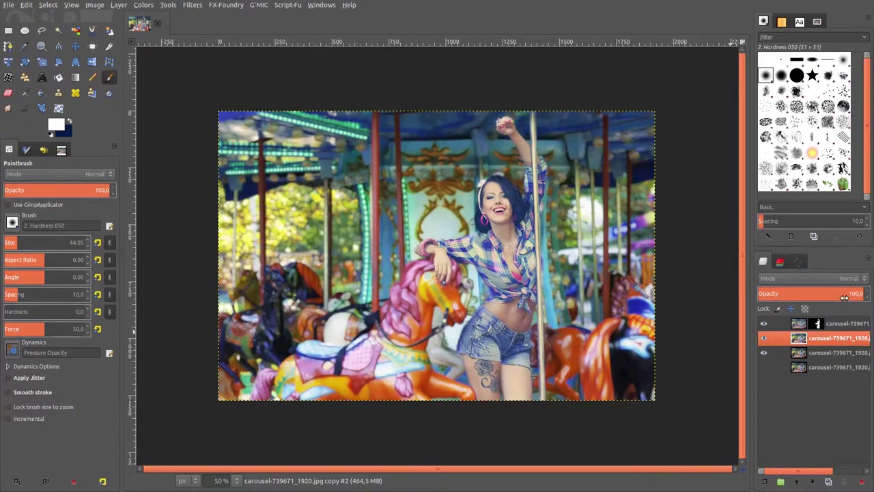
pyautogui.moveTo(844, 298); pyautogui.dragTo(810, 293)
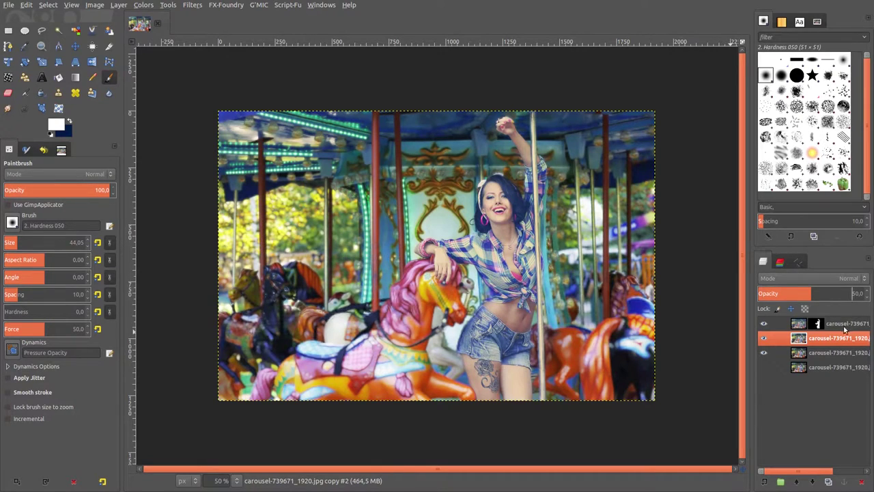
# - Merge the visible layers into one and toggle visibility to compare with the original
pyautogui.click(797, 327)
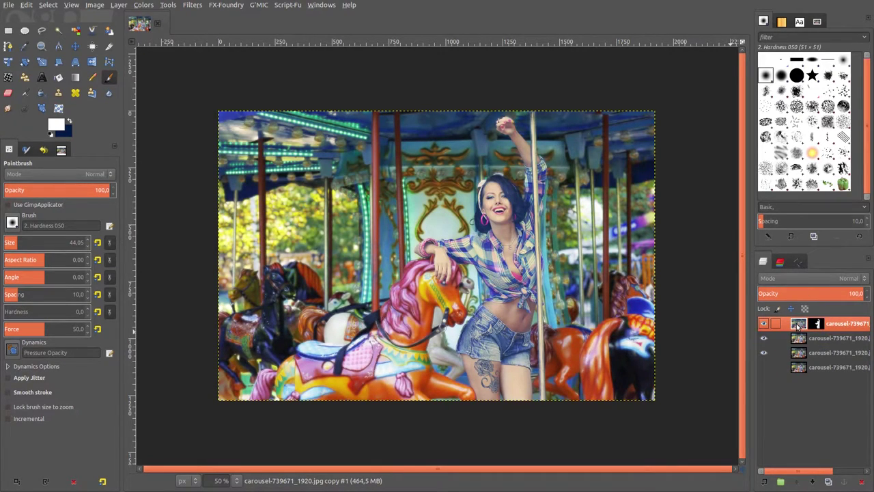
pyautogui.rightClick(797, 326)
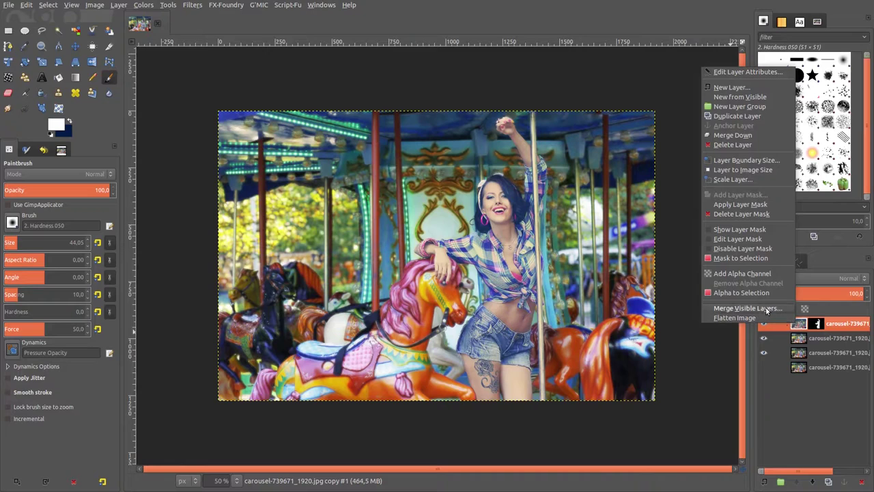
pyautogui.click(751, 308)
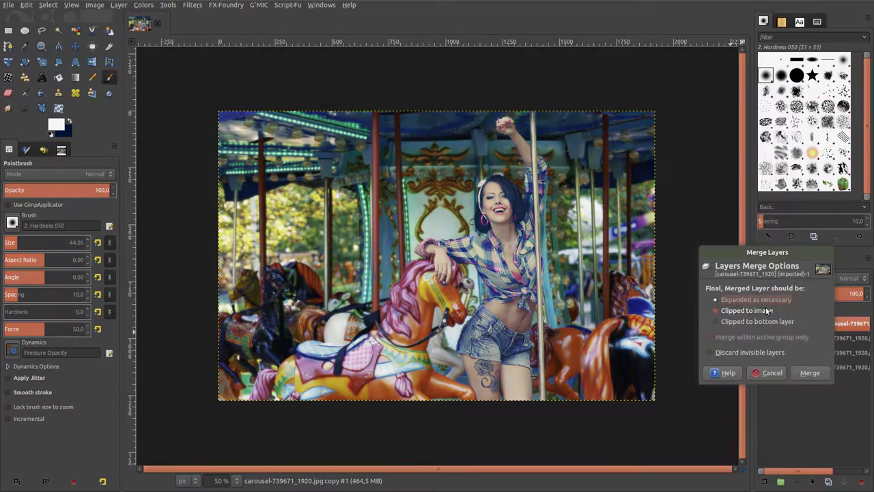
pyautogui.click(809, 374)
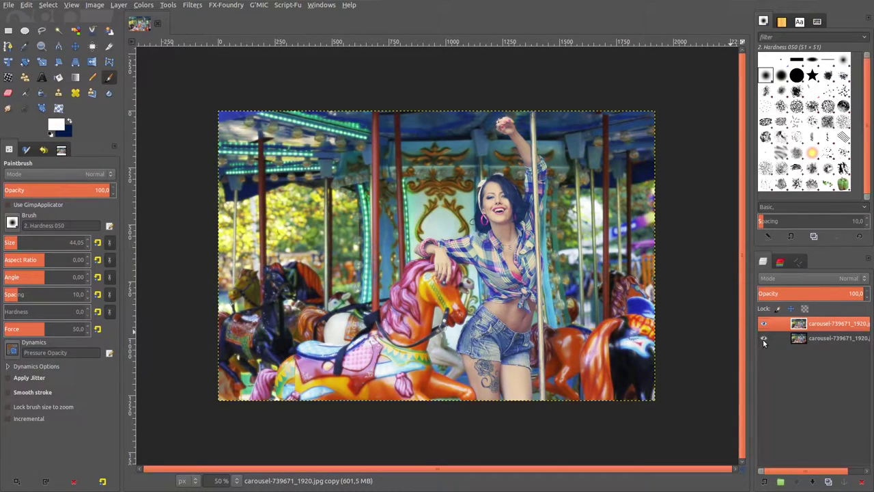
pyautogui.click(762, 338)
pyautogui.click(763, 323)
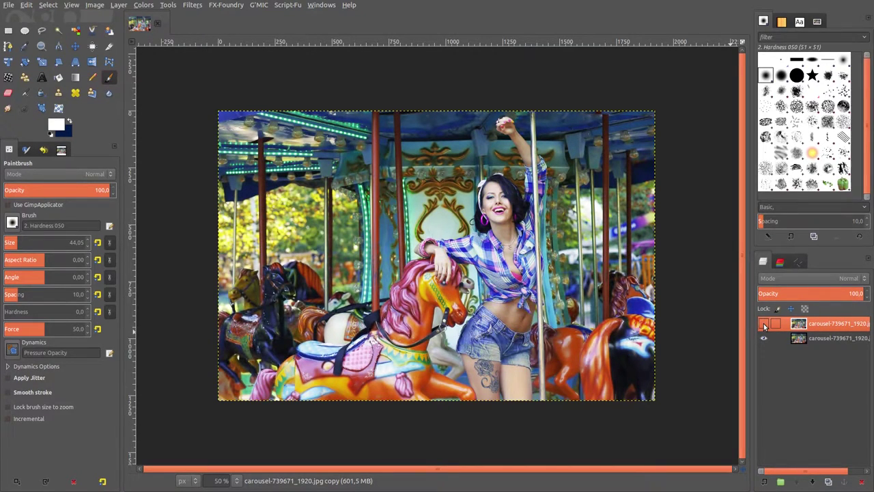
pyautogui.click(763, 323)
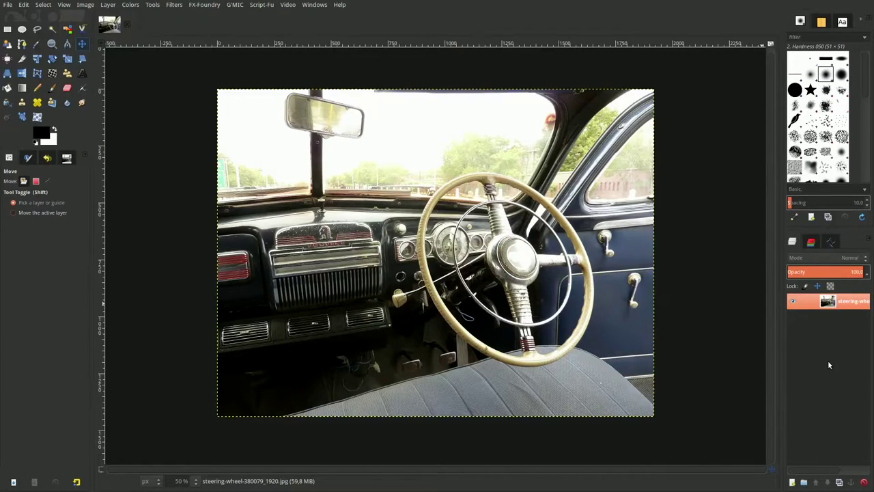
# - Duplicate the steering-wheel photo layer and apply Colors > Auto > White Balance to the copy
pyautogui.click(839, 483)
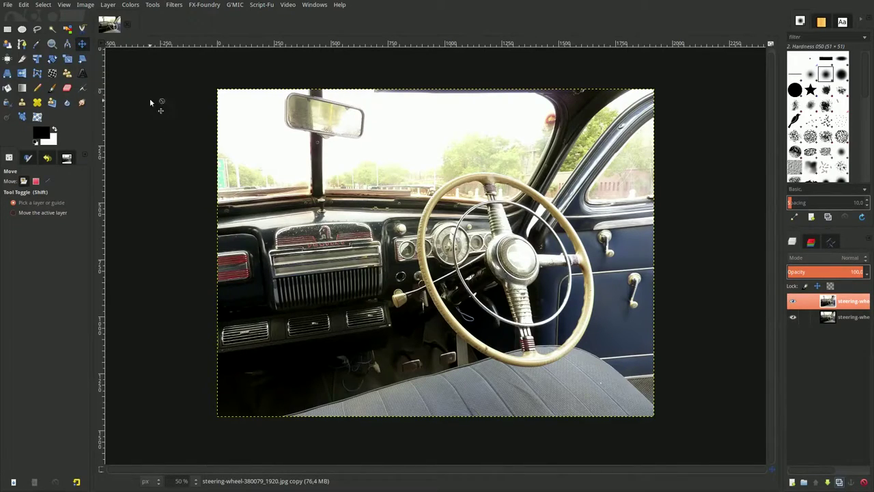
pyautogui.click(130, 6)
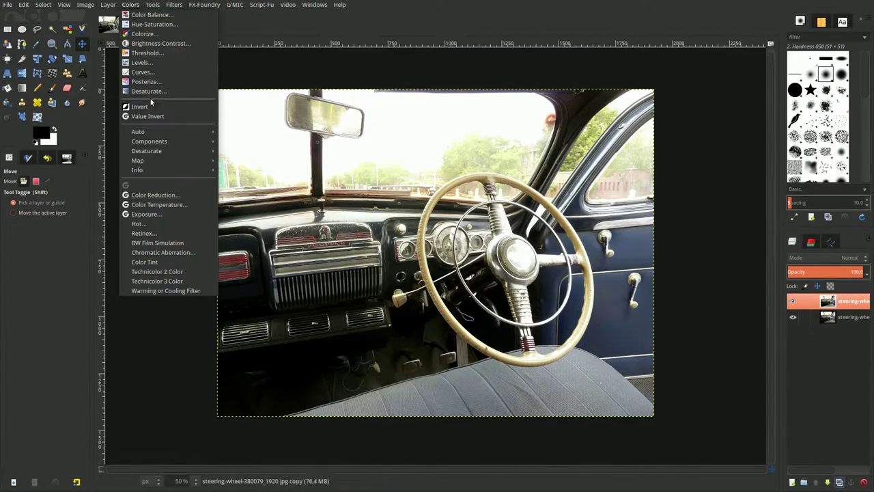
pyautogui.moveTo(138, 131)
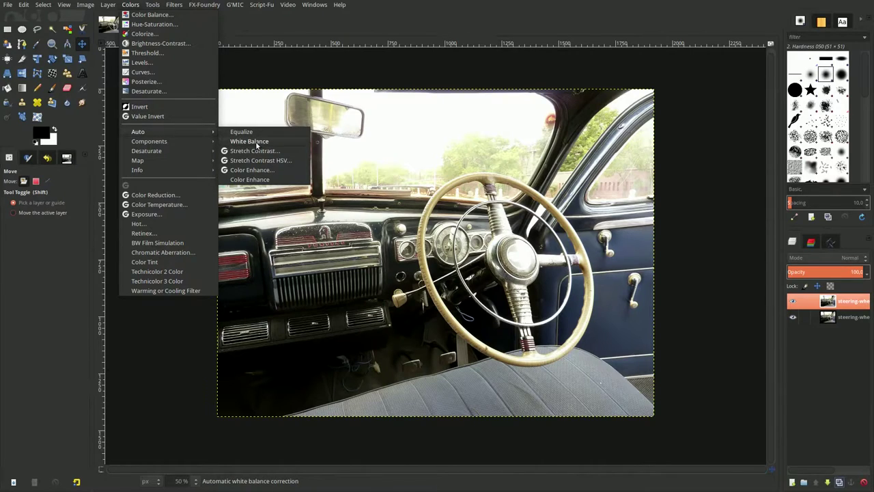
pyautogui.click(257, 142)
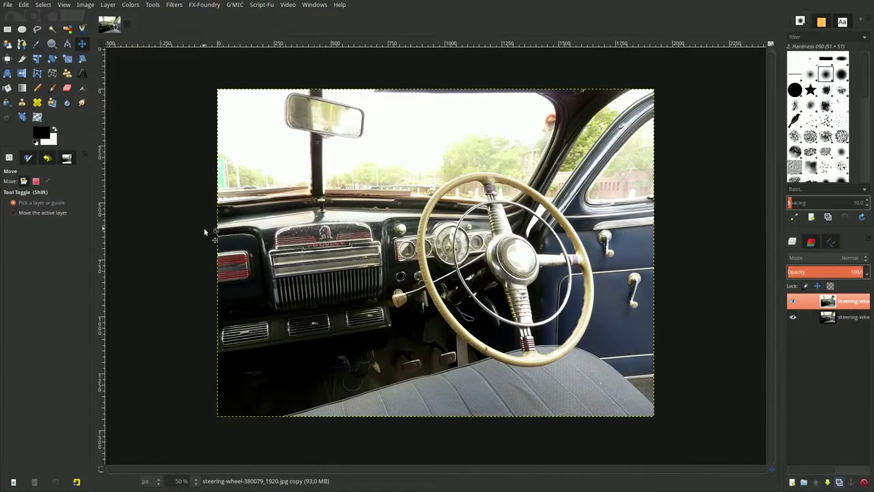
# - Warm the photo by lowering Color Temperature's original temperature, entering 50
pyautogui.click(131, 6)
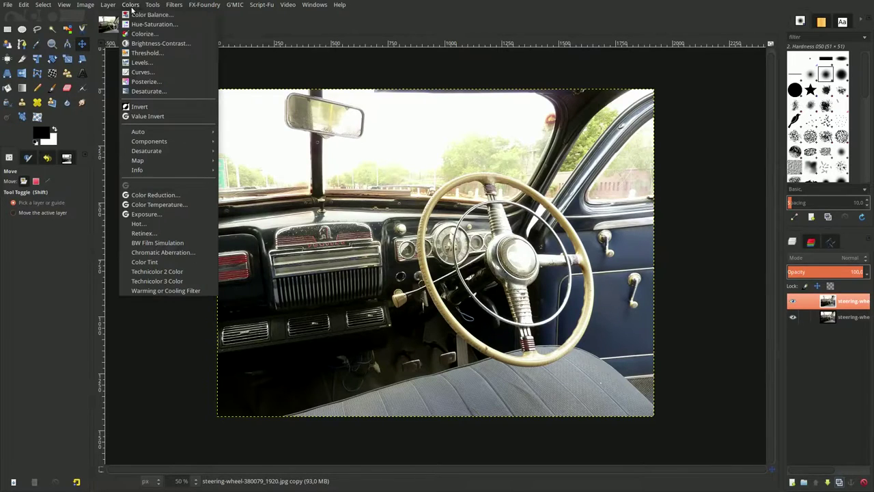
pyautogui.click(158, 204)
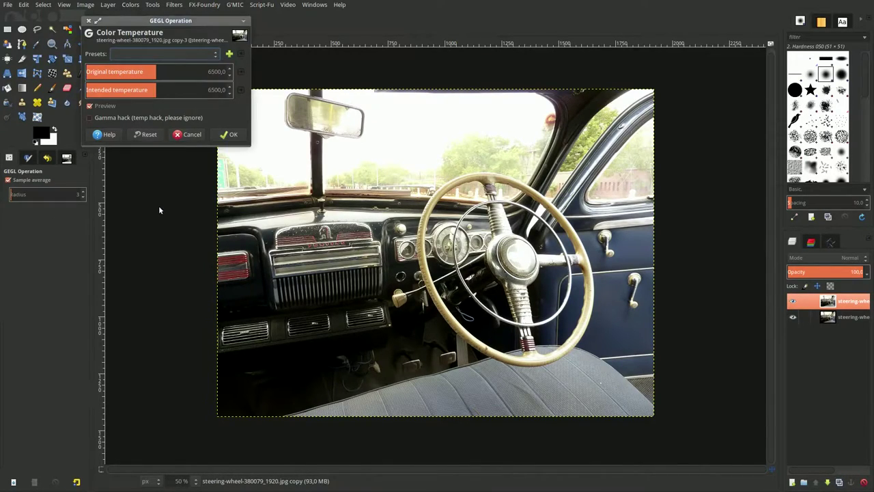
pyautogui.doubleClick(216, 71)
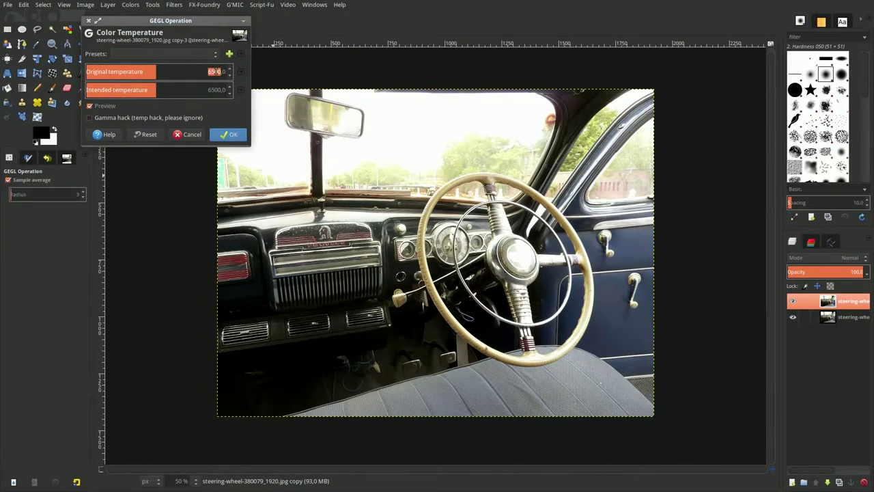
pyautogui.write('5')
pyautogui.write('0')
pyautogui.click(228, 135)
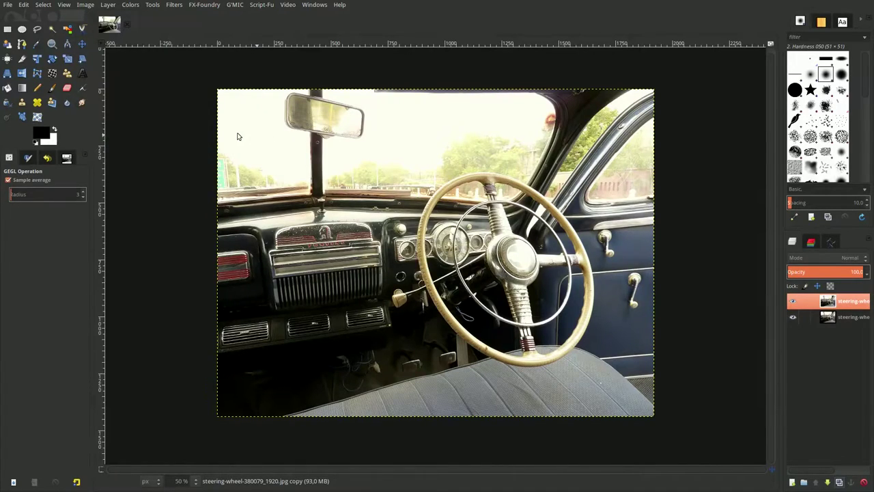
# - Shift the master hue to 7 with Hue-Saturation
pyautogui.click(133, 7)
pyautogui.click(140, 26)
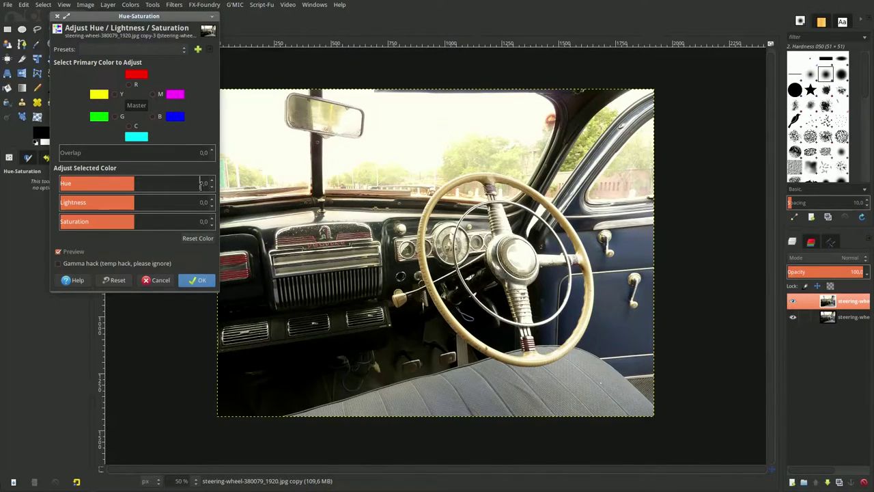
pyautogui.write('7')
pyautogui.press('Return')
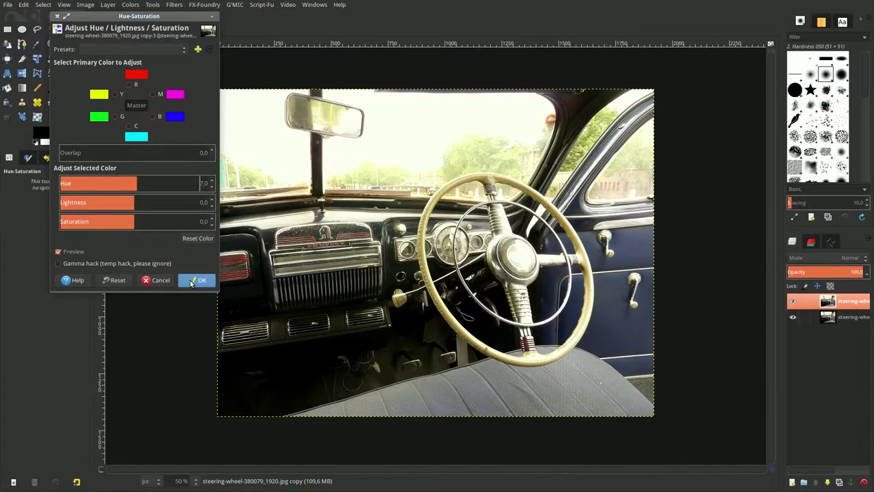
pyautogui.click(192, 283)
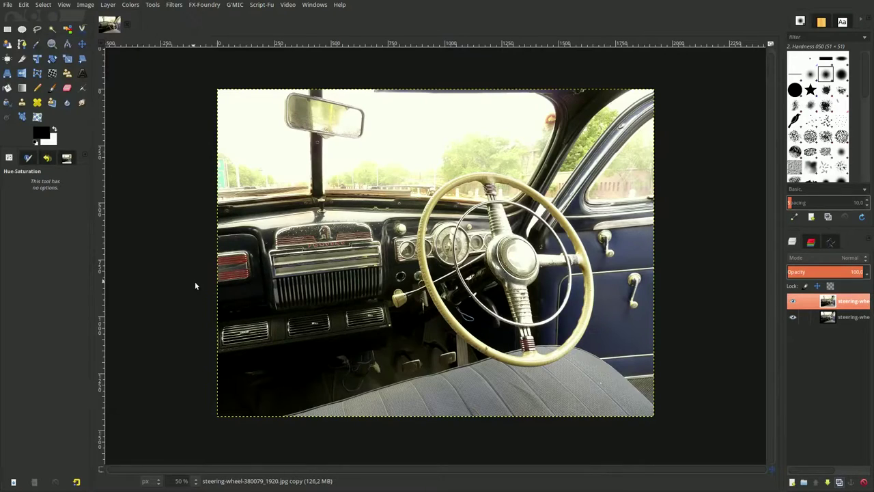
pyautogui.click(130, 4)
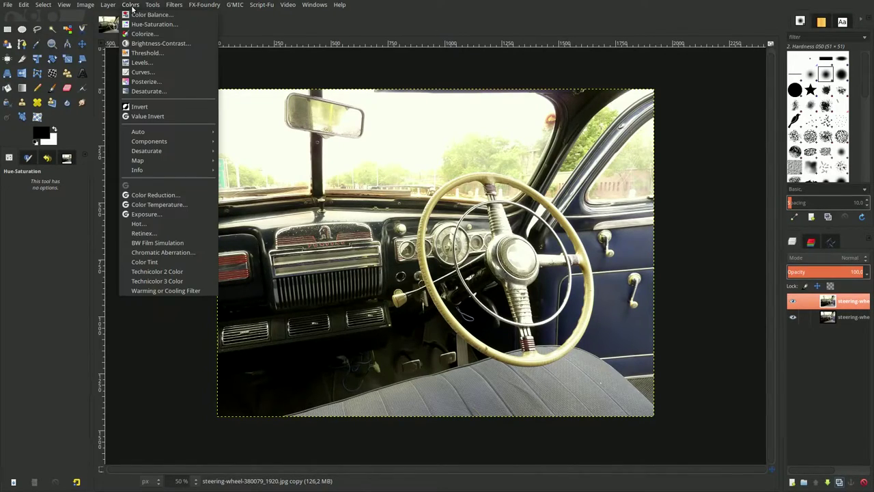
# - Lower the photo's exposure to -0.150
pyautogui.click(153, 214)
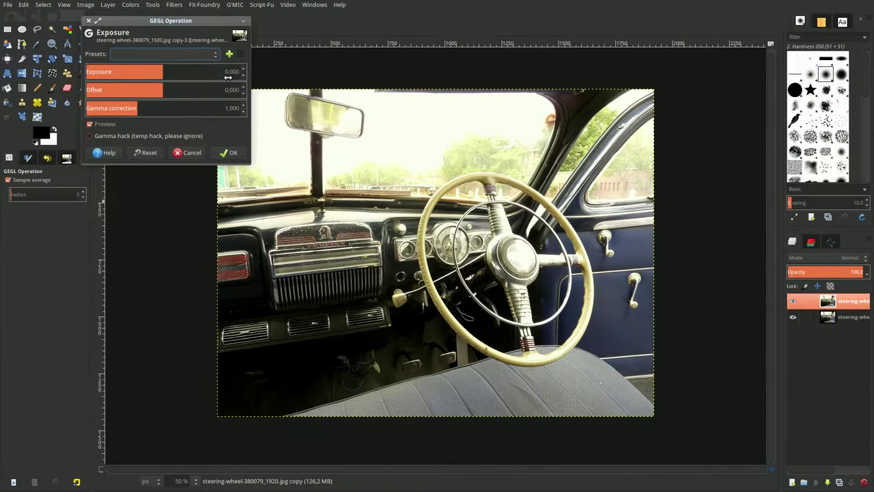
pyautogui.press('BackSpace')
pyautogui.write('-,15')
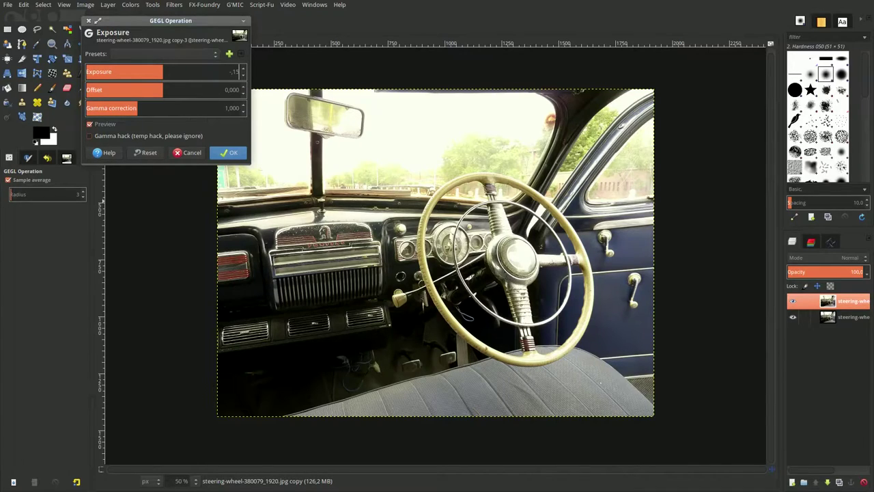
pyautogui.press('Return')
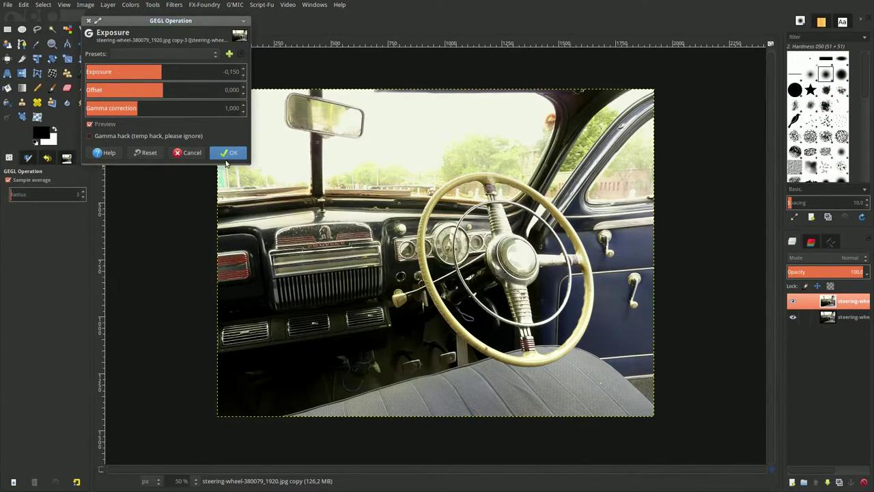
pyautogui.click(229, 154)
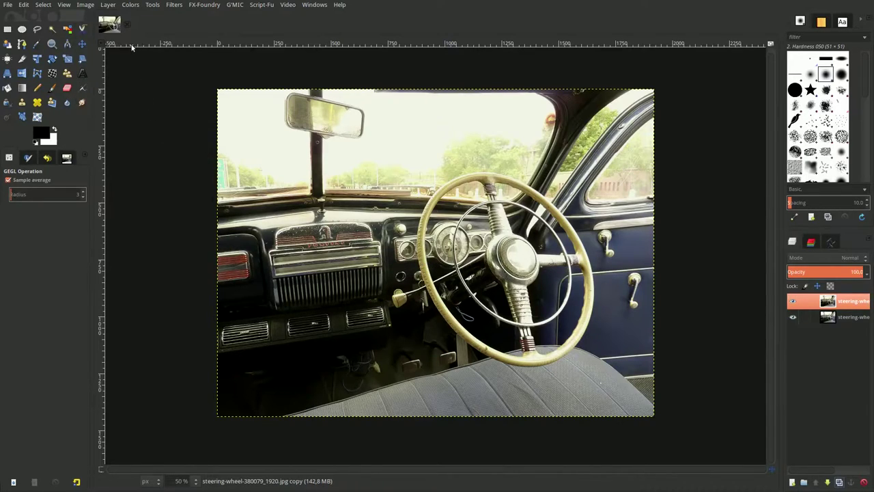
# - Apply Brightness-Contrast with brightness 0.050 and contrast 0.05
pyautogui.click(130, 5)
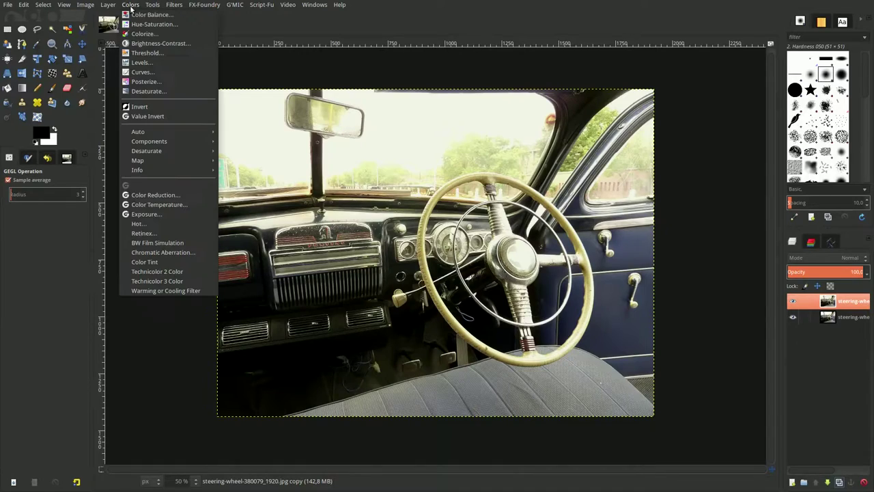
pyautogui.click(160, 43)
pyautogui.click(217, 67)
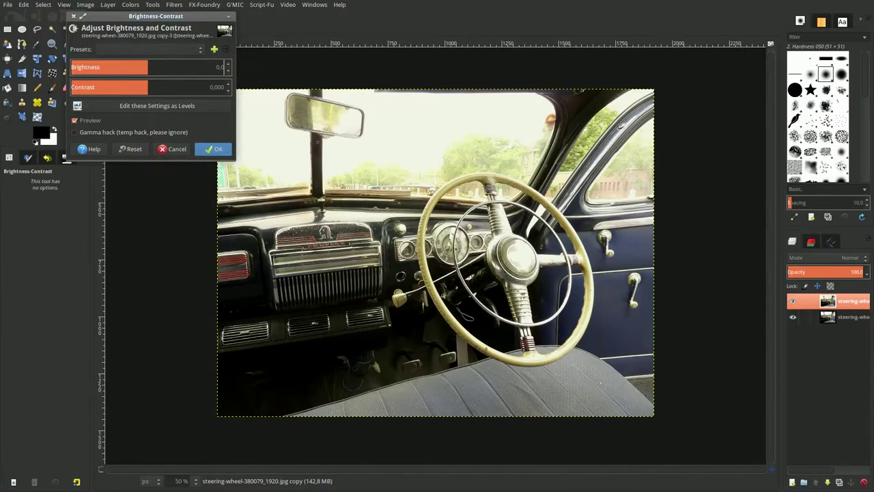
pyautogui.write('0,05')
pyautogui.press('Return')
pyautogui.press('Tab')
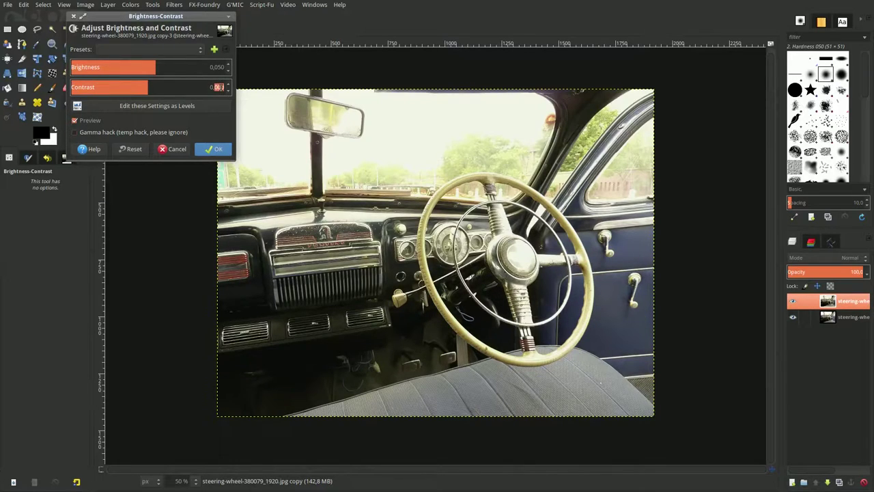
pyautogui.write('0,05')
pyautogui.press('Return')
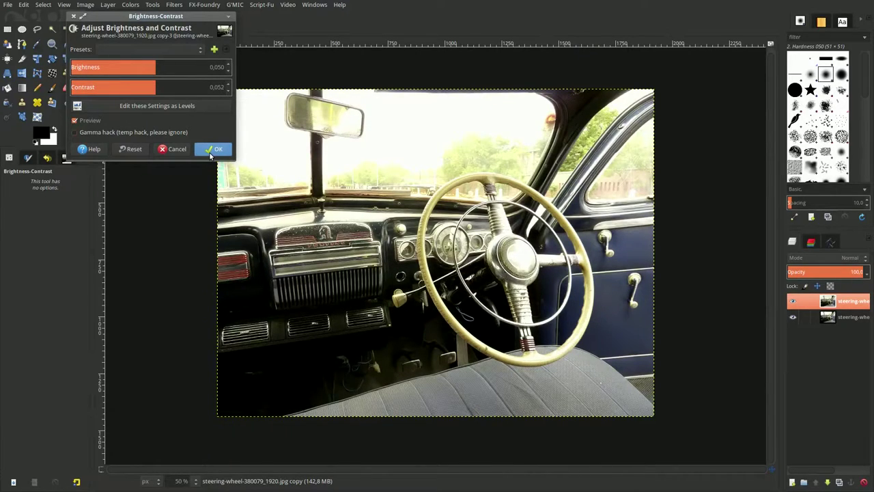
pyautogui.click(210, 152)
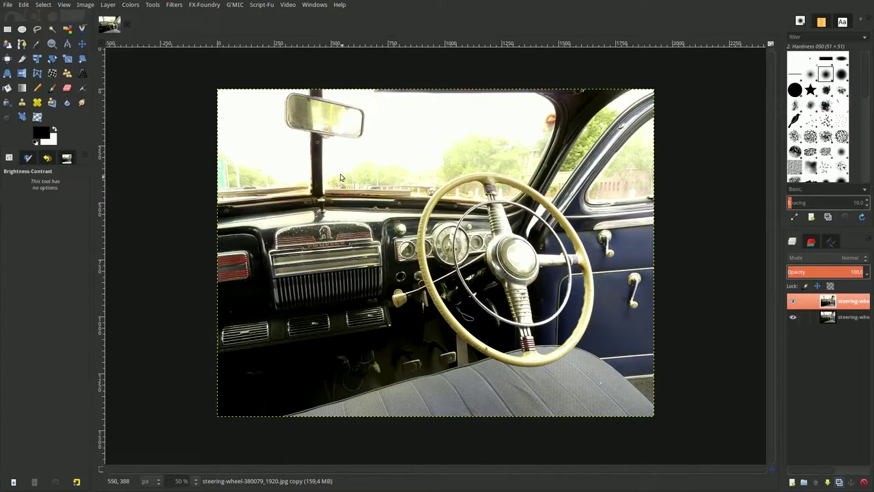
# - Apply G'MIC's Colors > Color grading filter with Clarity set to 0.1
pyautogui.click(241, 14)
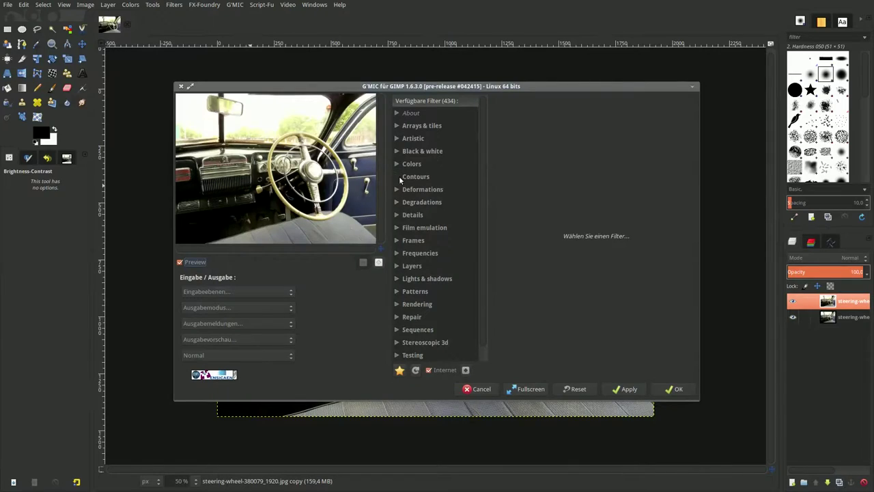
pyautogui.click(397, 164)
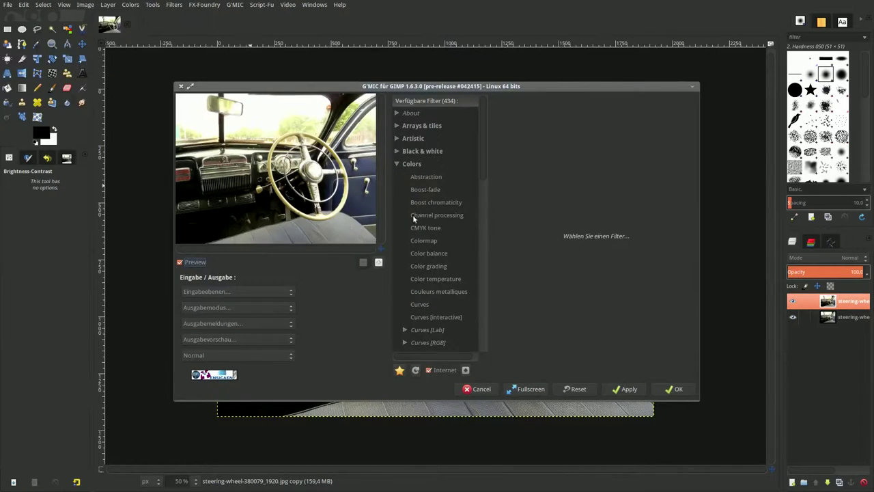
pyautogui.click(426, 267)
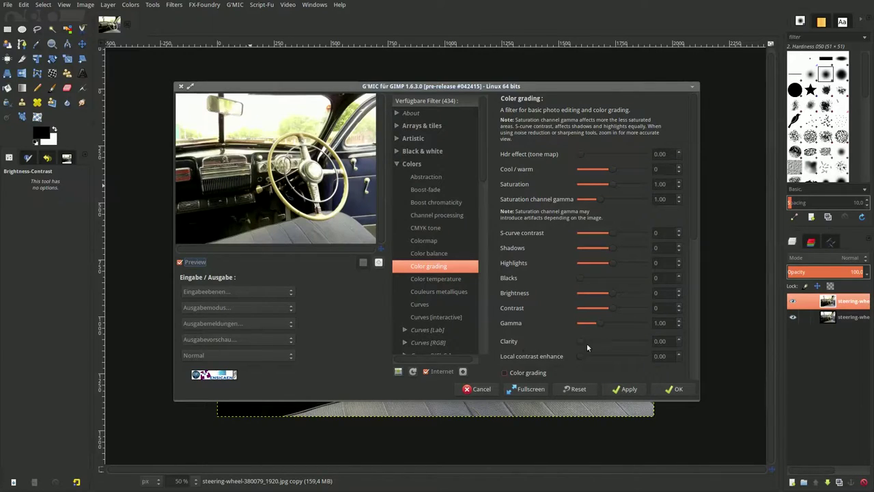
pyautogui.doubleClick(663, 341)
pyautogui.write('19')
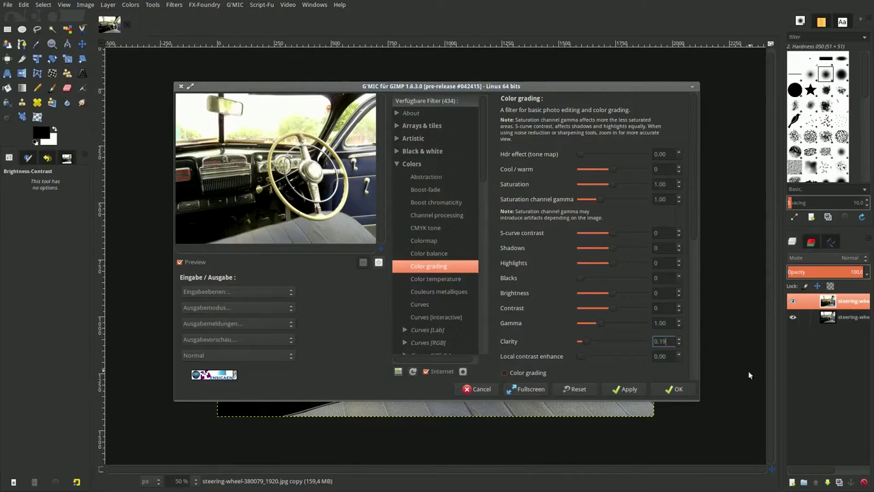
pyautogui.click(683, 388)
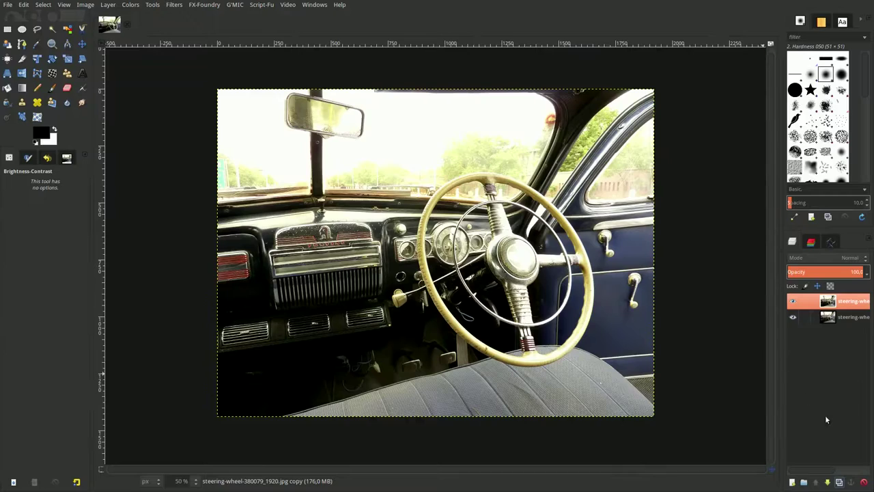
# - Duplicate the photo layer and decompose it with the HSV colour model into a new image
pyautogui.click(840, 482)
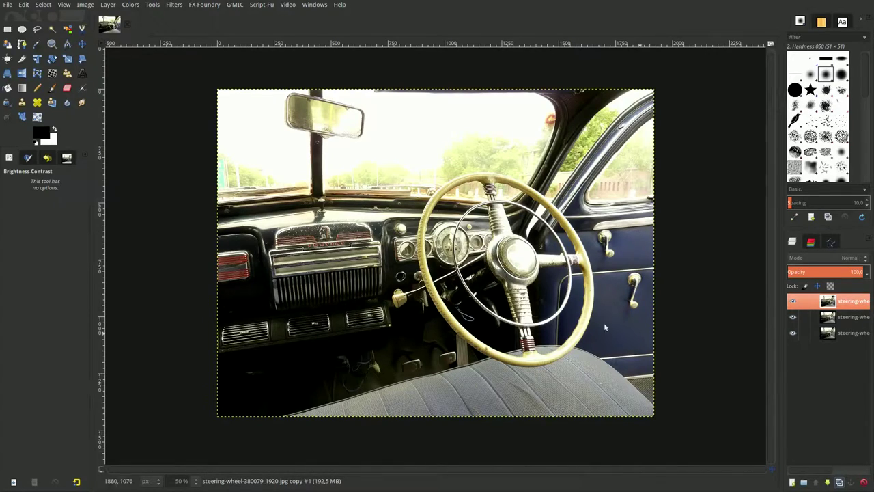
pyautogui.click(130, 5)
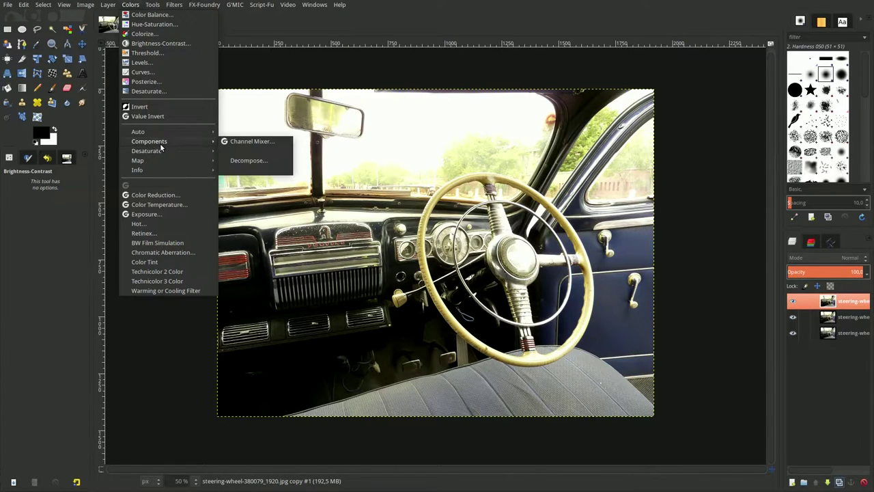
pyautogui.moveTo(149, 141)
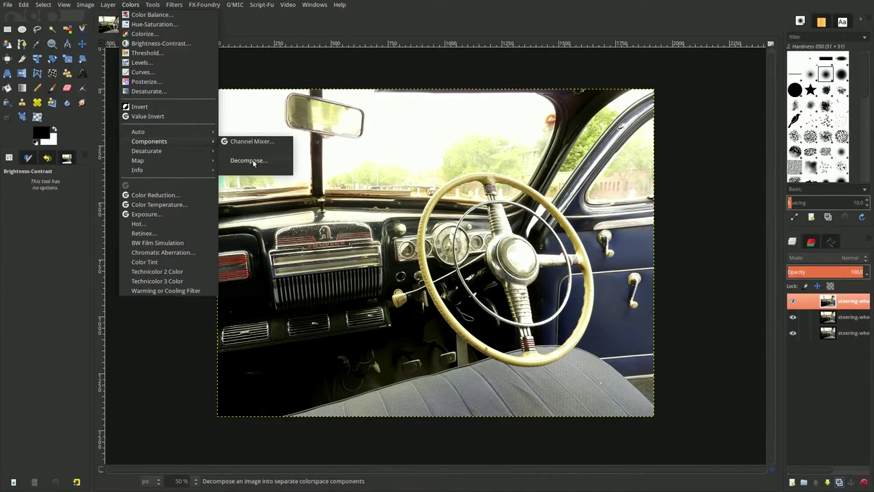
pyautogui.click(252, 160)
pyautogui.click(434, 228)
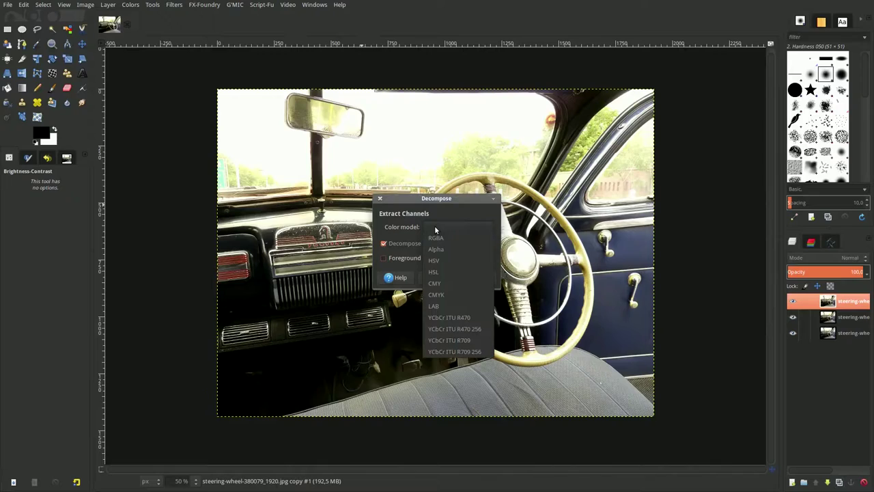
pyautogui.click(445, 264)
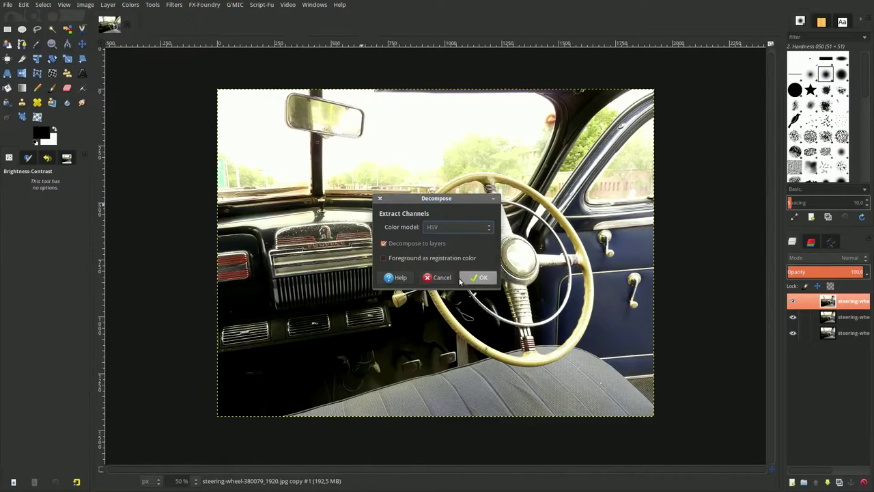
pyautogui.click(469, 277)
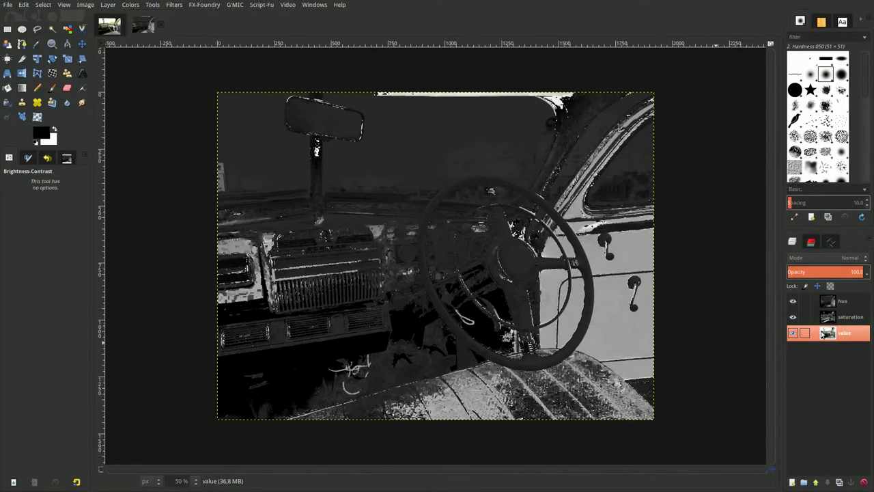
# - Hide the hue and value layers, leaving only the saturation layer visible and active
pyautogui.click(830, 319)
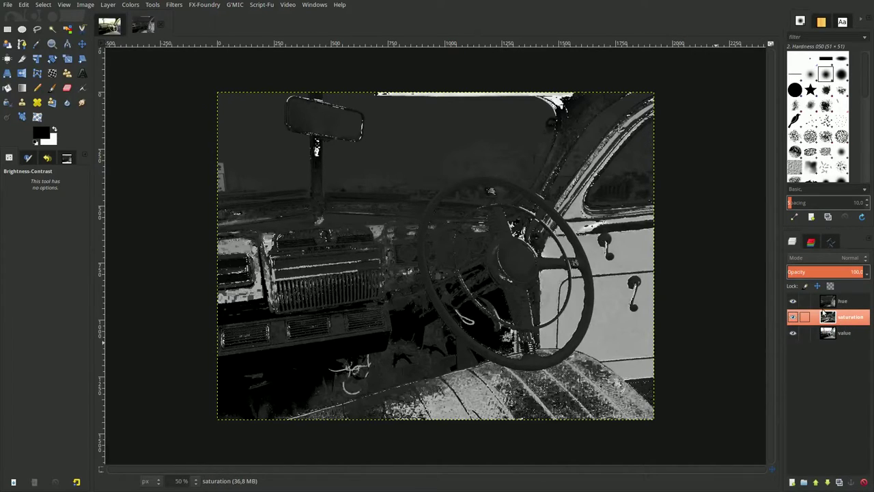
pyautogui.click(792, 302)
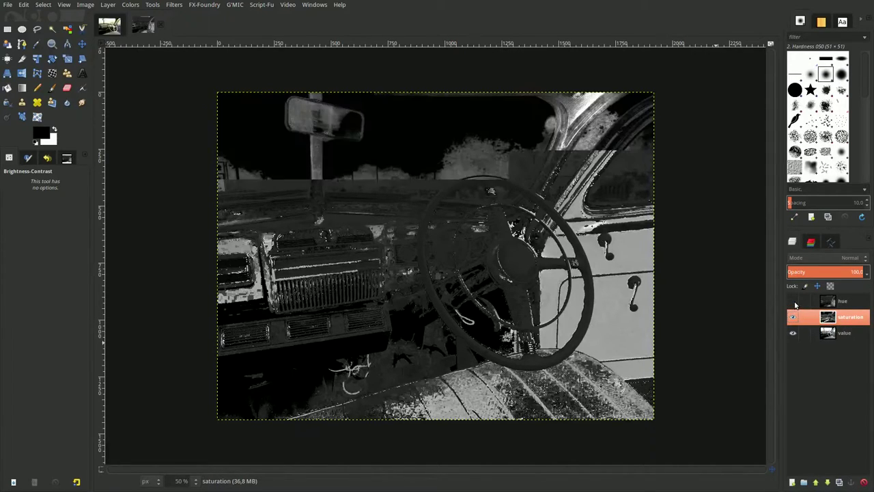
pyautogui.click(830, 301)
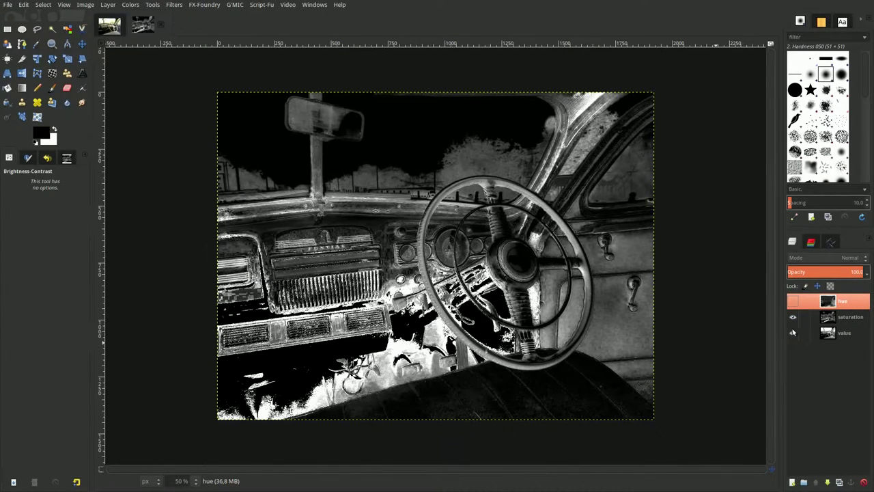
pyautogui.click(823, 318)
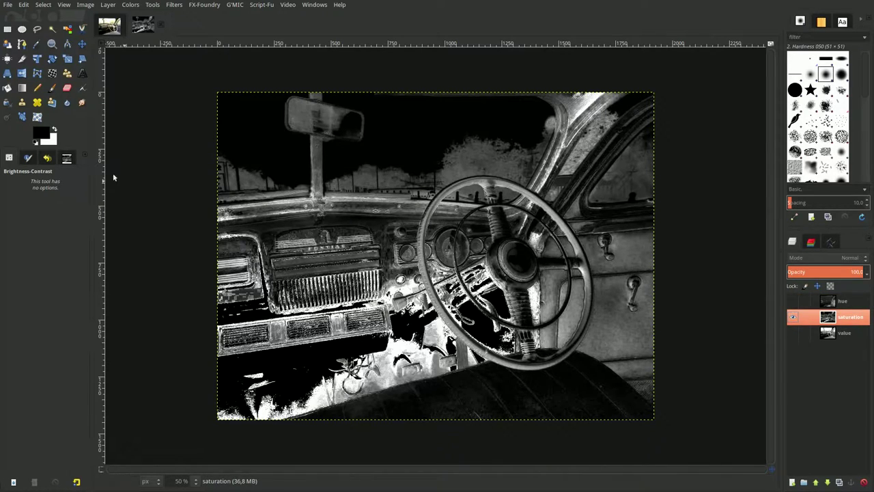
pyautogui.click(24, 5)
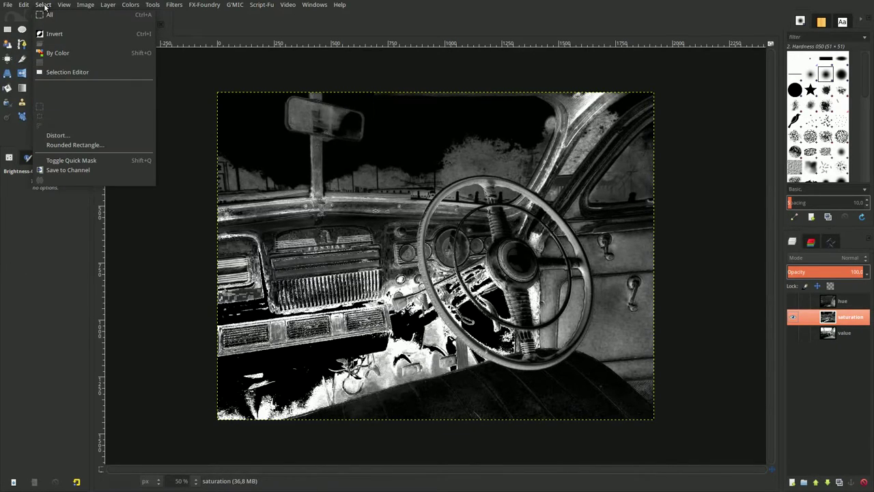
# - Select all of the saturation image and copy it
pyautogui.click(48, 15)
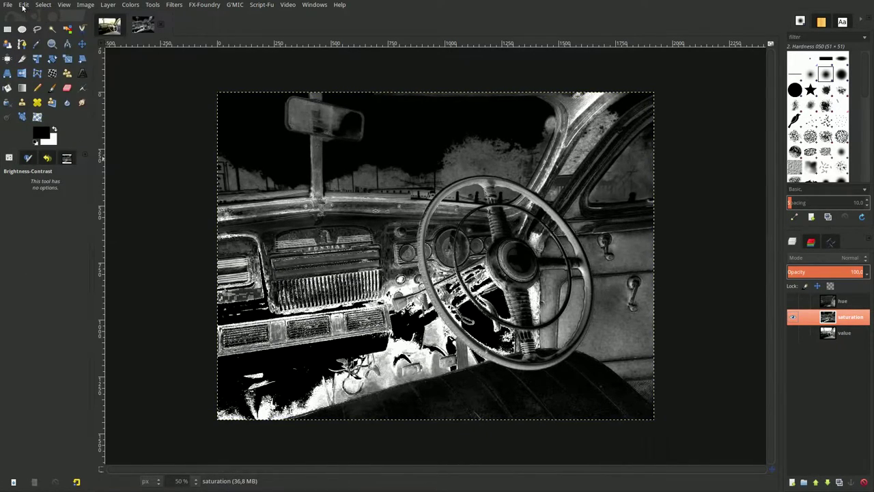
pyautogui.click(24, 5)
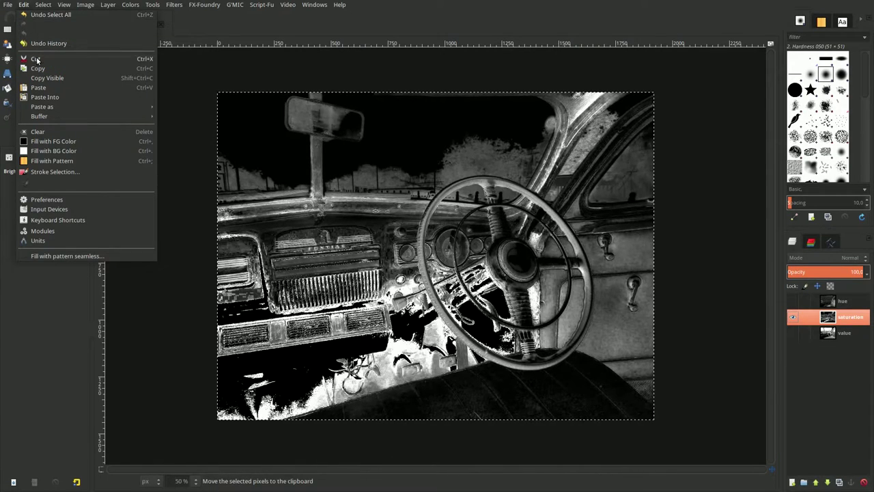
pyautogui.click(38, 69)
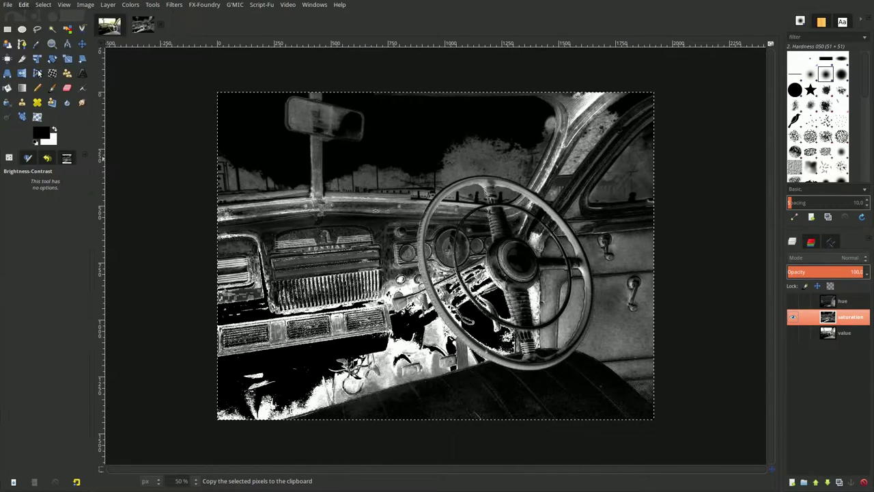
# - Add a white layer mask to the top copy layer of the colour car photo
pyautogui.click(109, 28)
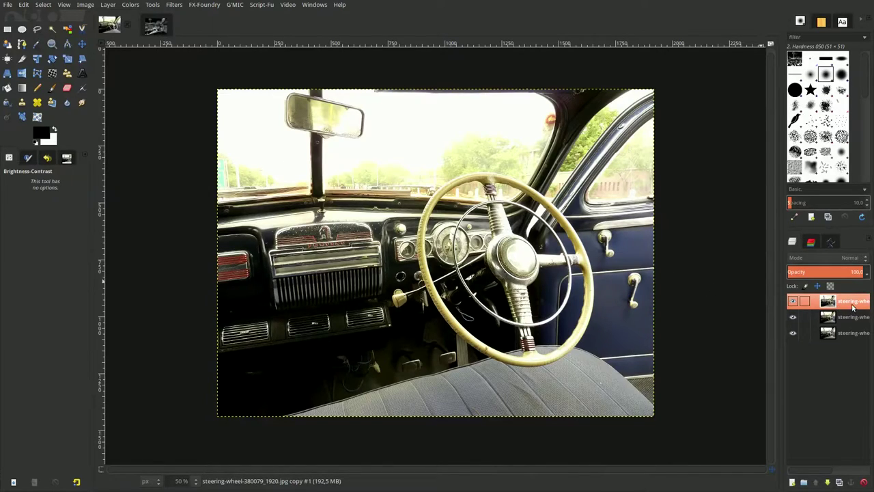
pyautogui.rightClick(852, 307)
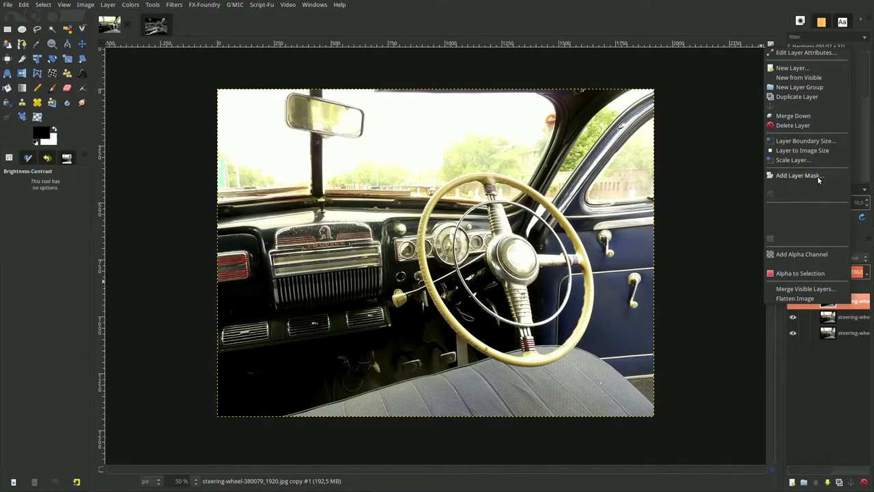
pyautogui.click(817, 175)
pyautogui.click(852, 253)
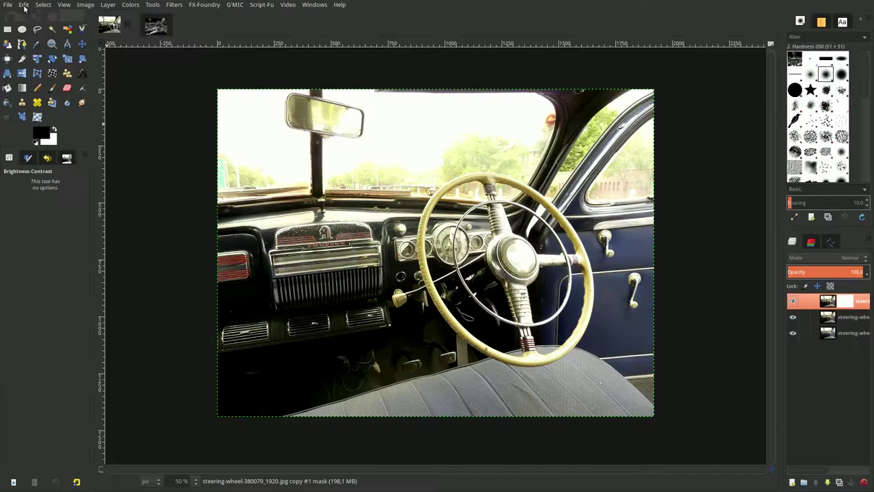
# - Paste the saturation image into the mask and anchor it
pyautogui.click(24, 6)
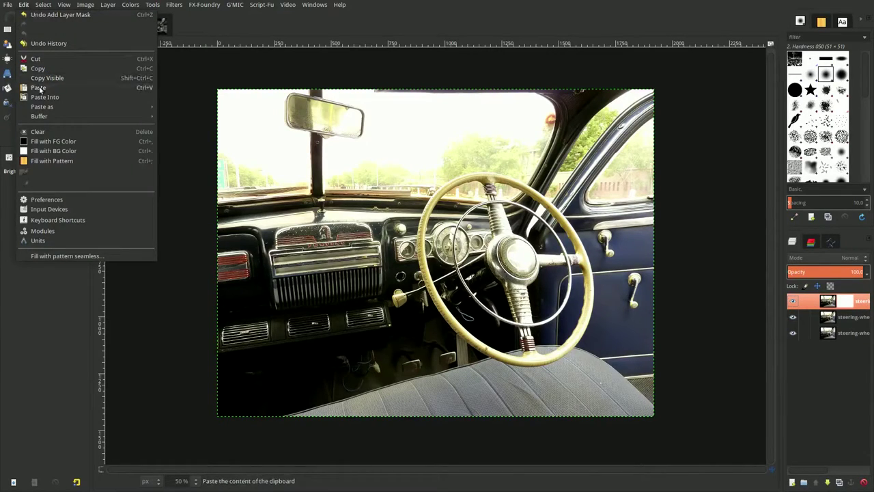
pyautogui.click(39, 88)
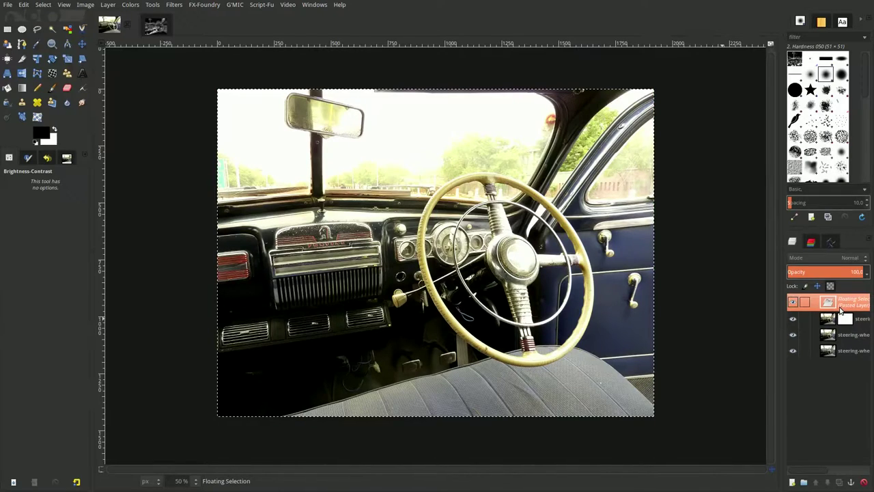
pyautogui.click(851, 482)
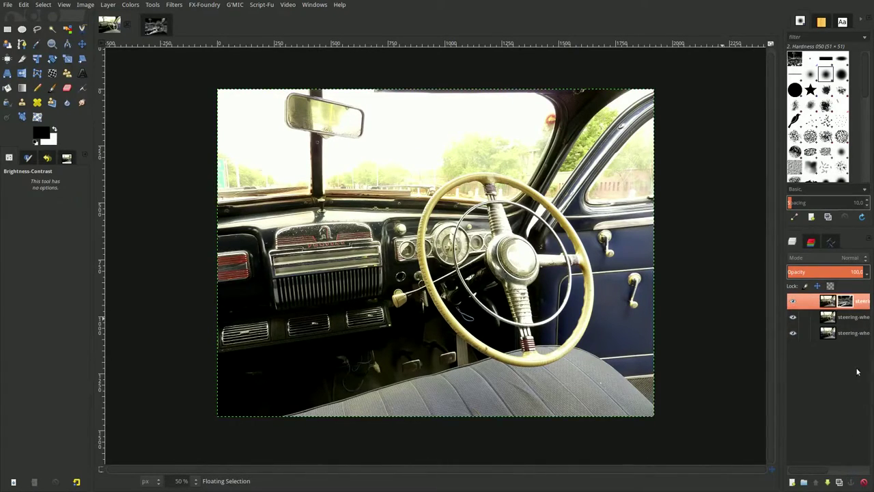
pyautogui.click(824, 304)
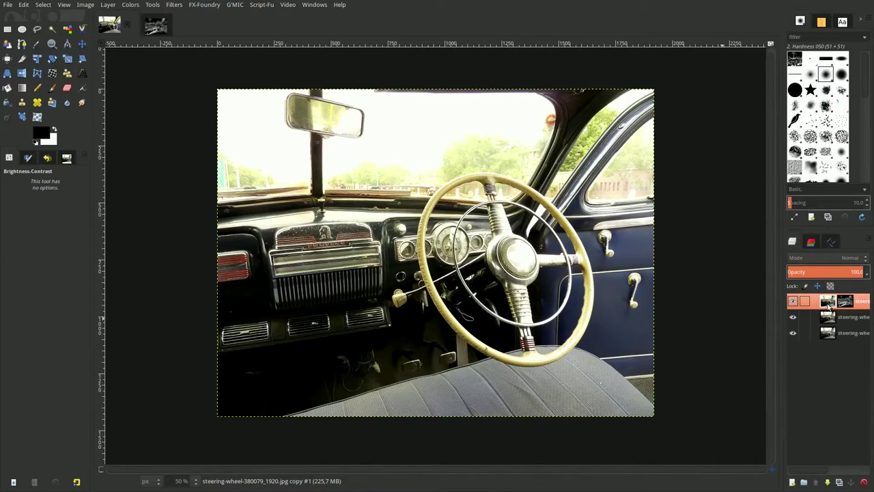
# - Apply Hue-Saturation with Saturation 100 to the masked copy, then merge it down
pyautogui.click(130, 5)
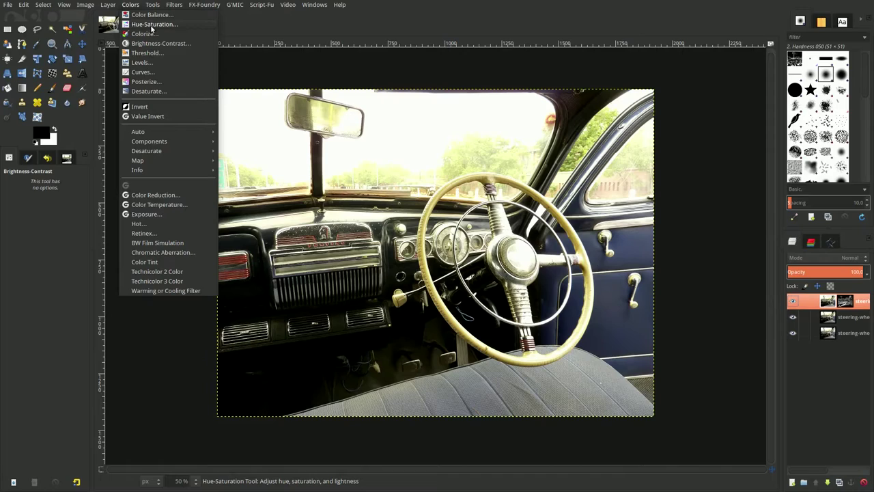
pyautogui.click(151, 24)
pyautogui.click(191, 225)
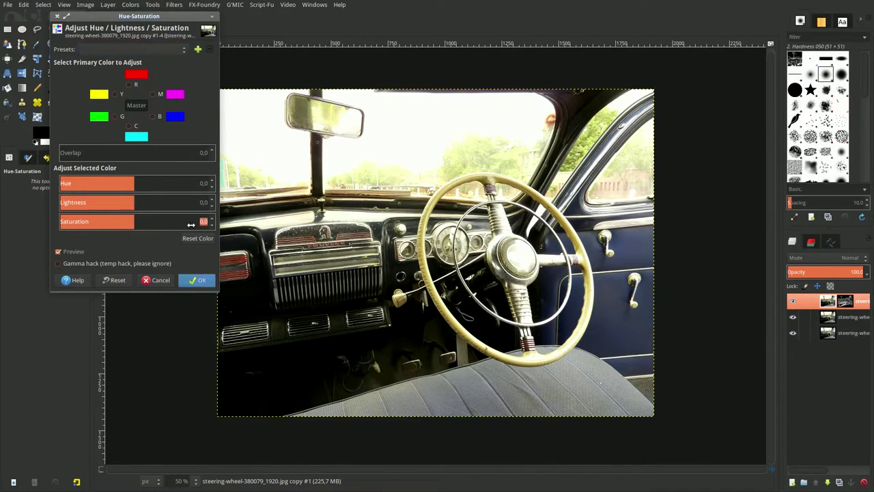
pyautogui.write('100')
pyautogui.press('Return')
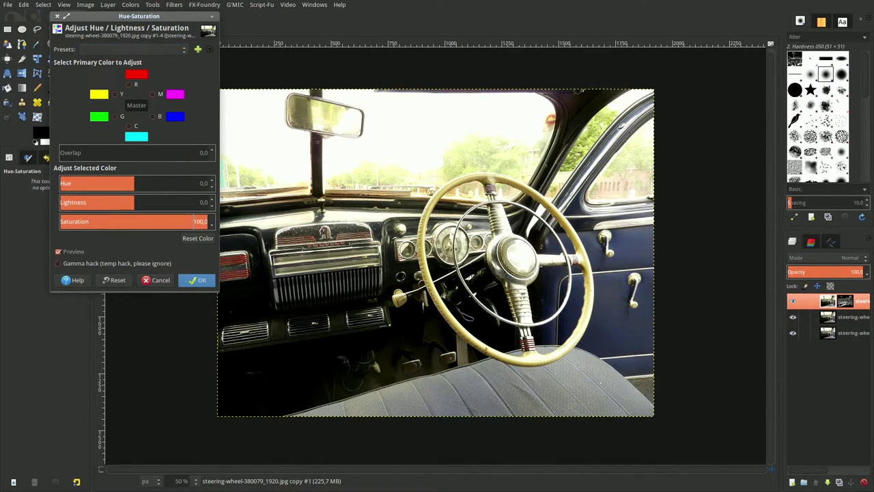
pyautogui.click(201, 281)
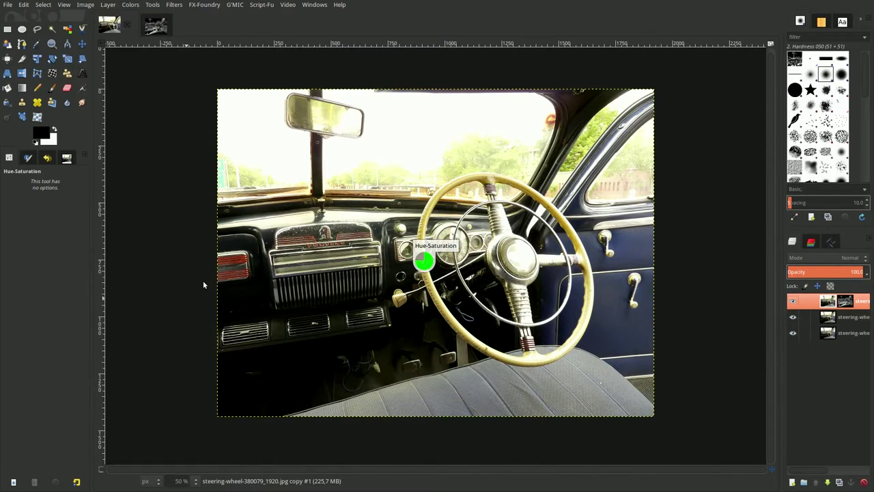
pyautogui.rightClick(824, 303)
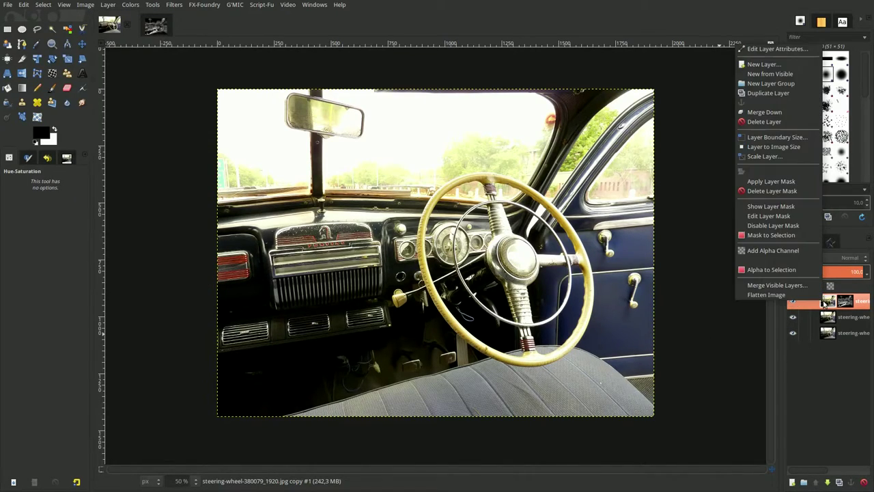
pyautogui.click(779, 119)
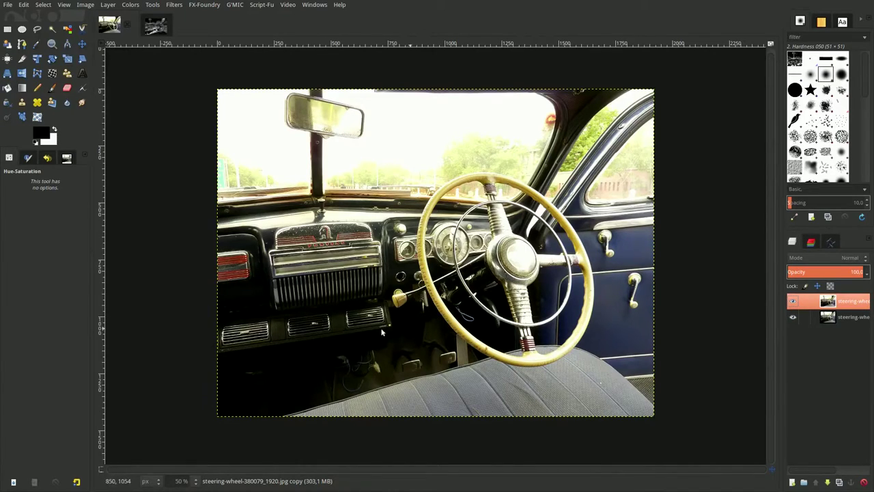
# - Trace a freehand selection around the dashboard, door and seat area
pyautogui.click(37, 30)
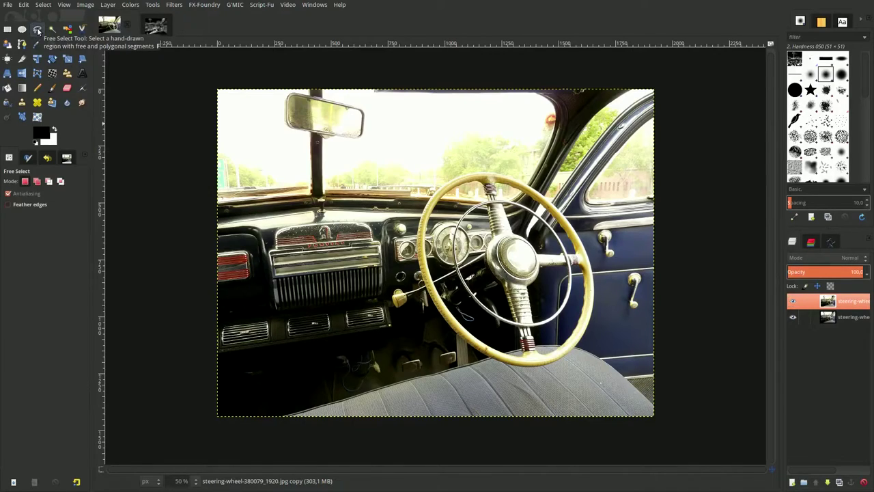
pyautogui.click(38, 181)
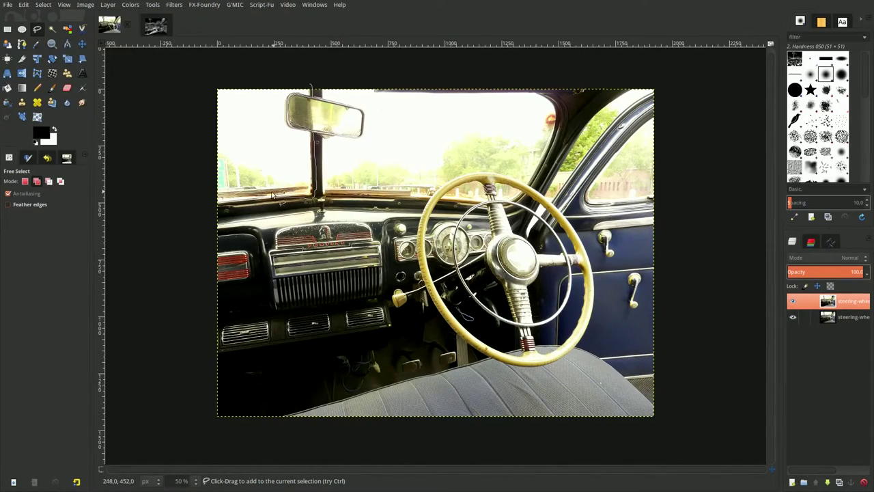
pyautogui.moveTo(238, 196)
pyautogui.mouseDown()
pyautogui.moveTo(209, 211)
pyautogui.moveTo(210, 271)
pyautogui.moveTo(236, 352)
pyautogui.moveTo(327, 398)
pyautogui.moveTo(490, 411)
pyautogui.moveTo(588, 366)
pyautogui.moveTo(646, 311)
pyautogui.moveTo(629, 235)
pyautogui.moveTo(581, 208)
pyautogui.moveTo(593, 174)
pyautogui.moveTo(657, 115)
pyautogui.moveTo(654, 101)
pyautogui.moveTo(556, 211)
pyautogui.moveTo(540, 196)
pyautogui.moveTo(598, 105)
pyautogui.moveTo(590, 85)
pyautogui.moveTo(558, 90)
pyautogui.moveTo(563, 116)
pyautogui.moveTo(539, 186)
pyautogui.moveTo(546, 195)
pyautogui.moveTo(478, 180)
pyautogui.moveTo(427, 201)
pyautogui.moveTo(328, 193)
pyautogui.moveTo(326, 134)
pyautogui.moveTo(362, 140)
pyautogui.moveTo(369, 126)
pyautogui.moveTo(316, 98)
pyautogui.moveTo(318, 80)
pyautogui.moveTo(310, 85)
pyautogui.mouseUp()
pyautogui.press('Return')
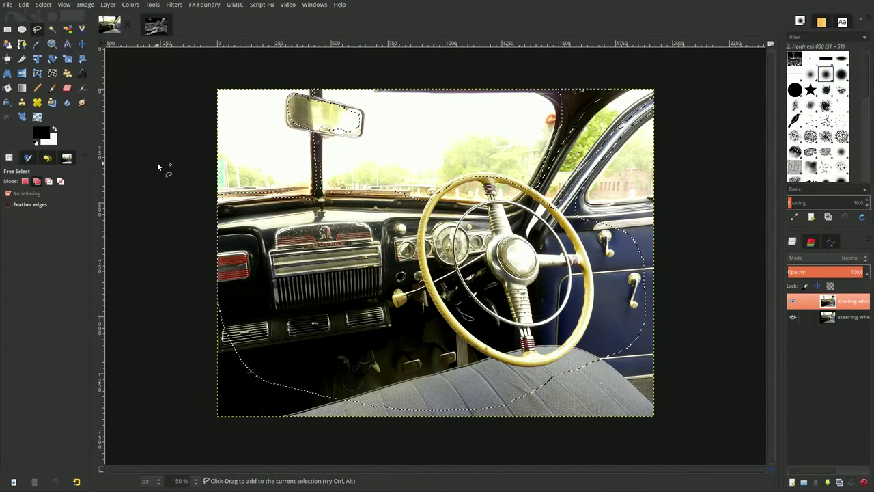
# - Feather the selection by 250 pixels
pyautogui.click(43, 5)
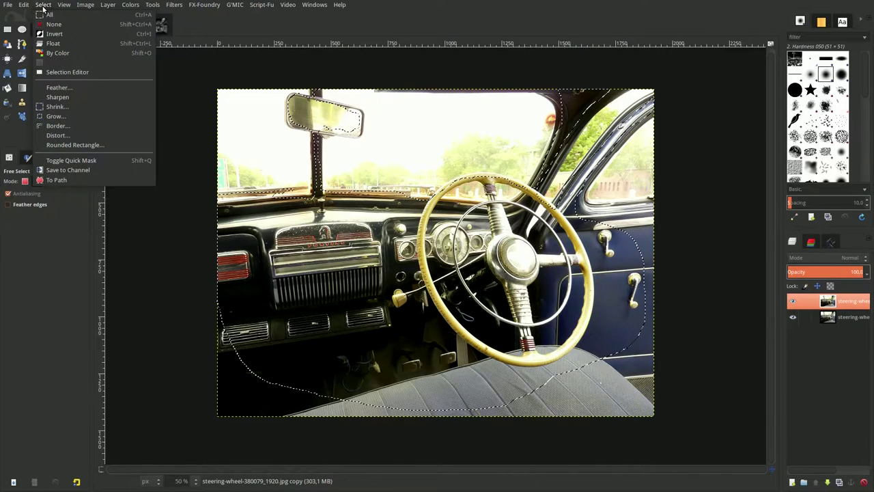
pyautogui.click(58, 87)
pyautogui.doubleClick(59, 97)
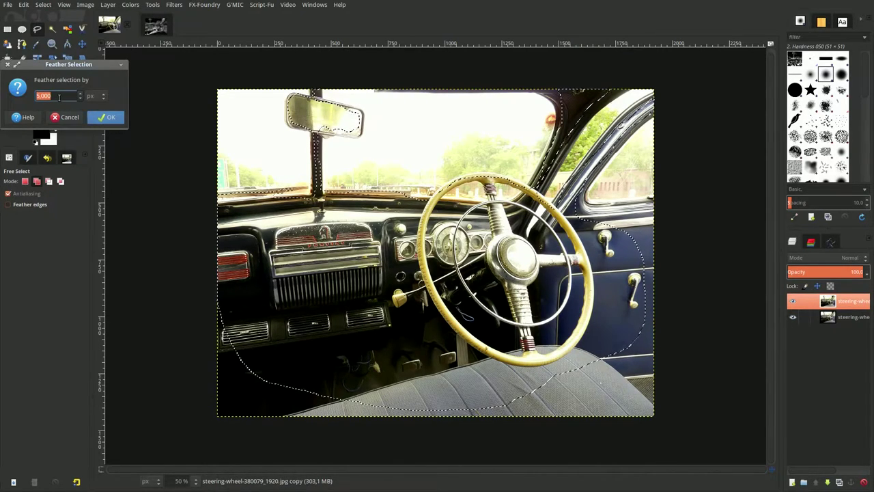
pyautogui.write('250')
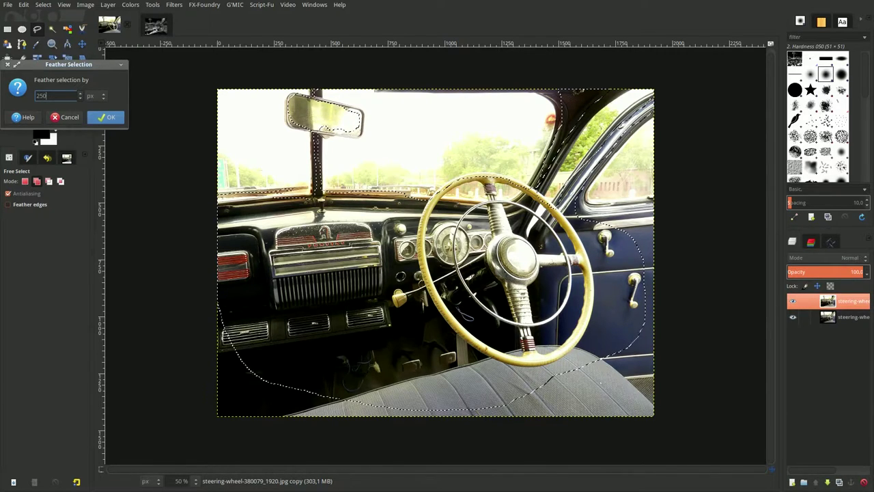
pyautogui.click(103, 116)
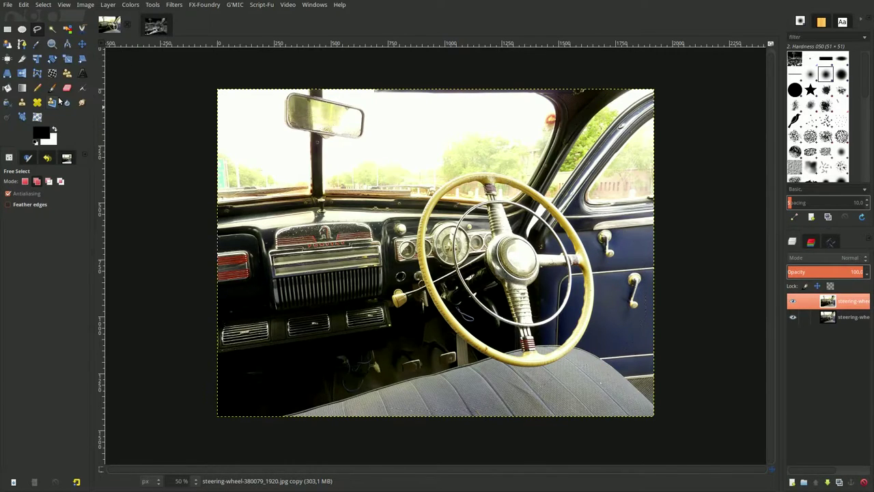
# - Invert the selection so the surroundings are selected
pyautogui.click(43, 5)
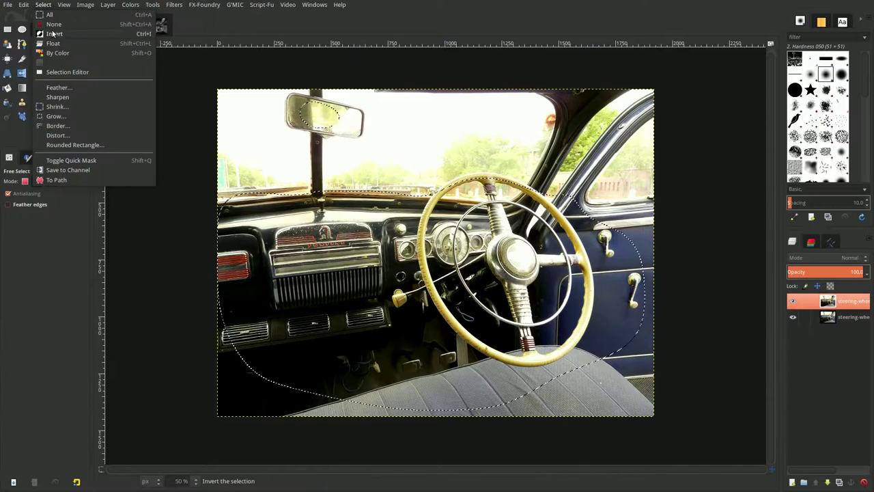
pyautogui.click(54, 34)
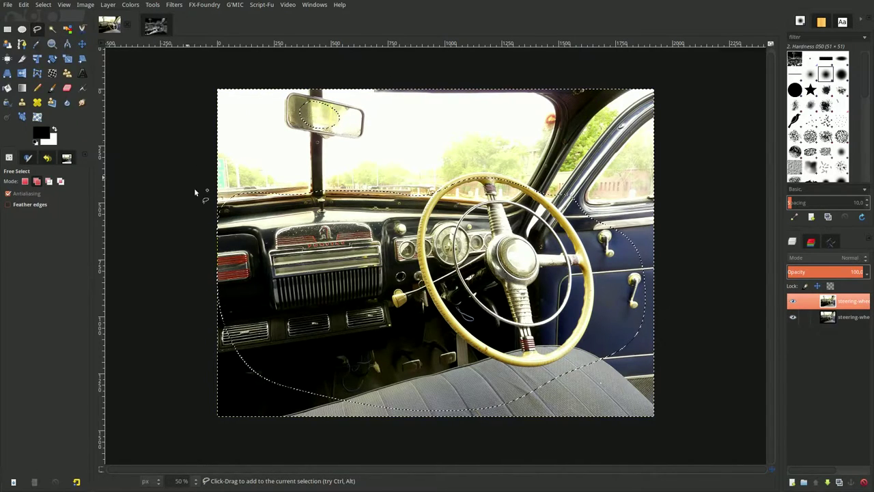
pyautogui.click(137, 8)
# - Apply Levels with the black input point raised to 38.35, then select the whole image
pyautogui.click(153, 67)
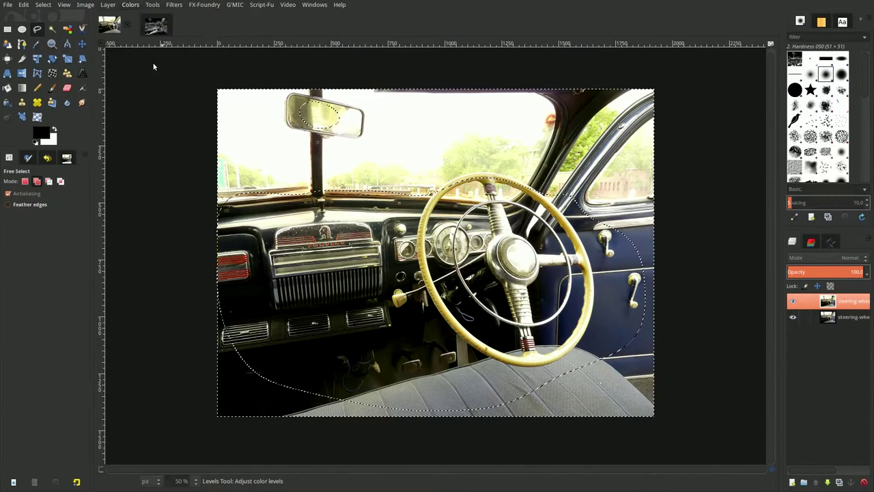
pyautogui.moveTo(64, 128)
pyautogui.mouseDown()
pyautogui.moveTo(135, 128)
pyautogui.moveTo(134, 138)
pyautogui.moveTo(142, 129)
pyautogui.moveTo(120, 125)
pyautogui.moveTo(177, 126)
pyautogui.mouseUp()
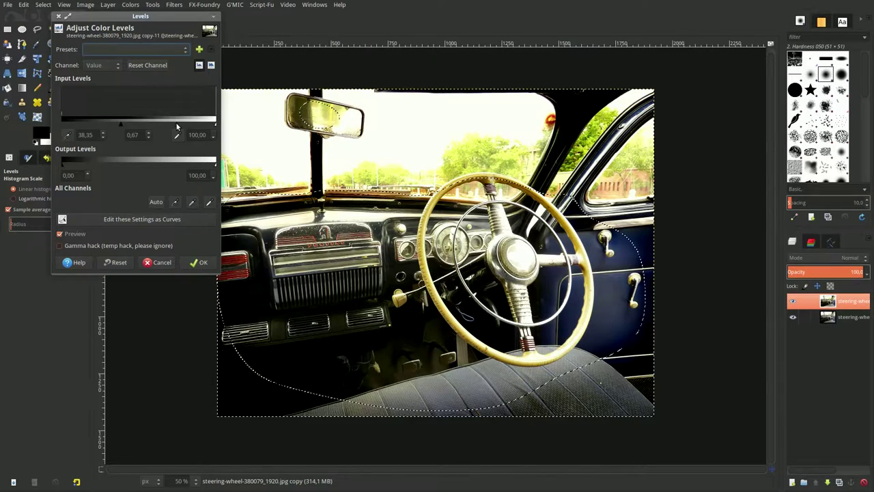
pyautogui.click(194, 264)
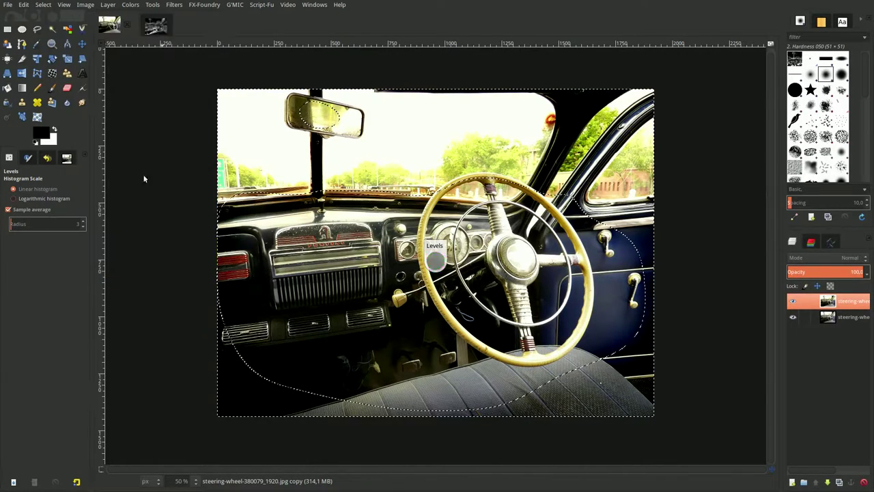
pyautogui.click(43, 5)
pyautogui.click(46, 16)
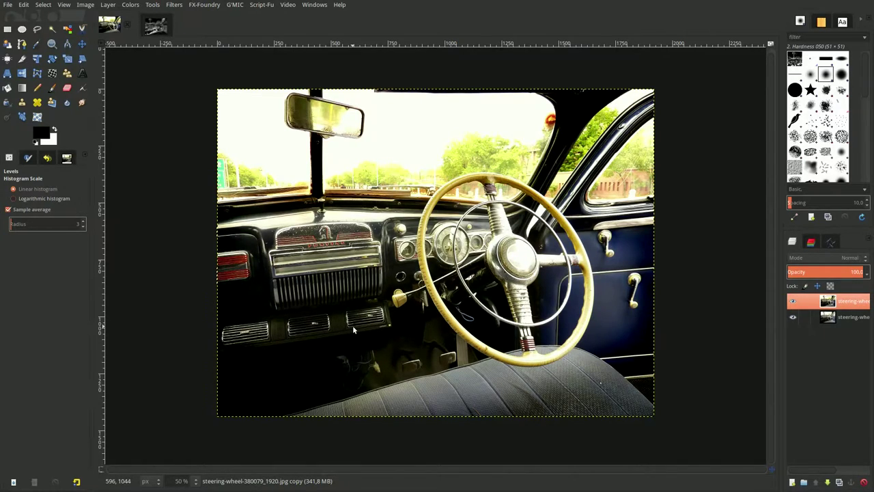
# - In Curves, bow the Value curve upward to brighten the mid-tones
pyautogui.click(131, 5)
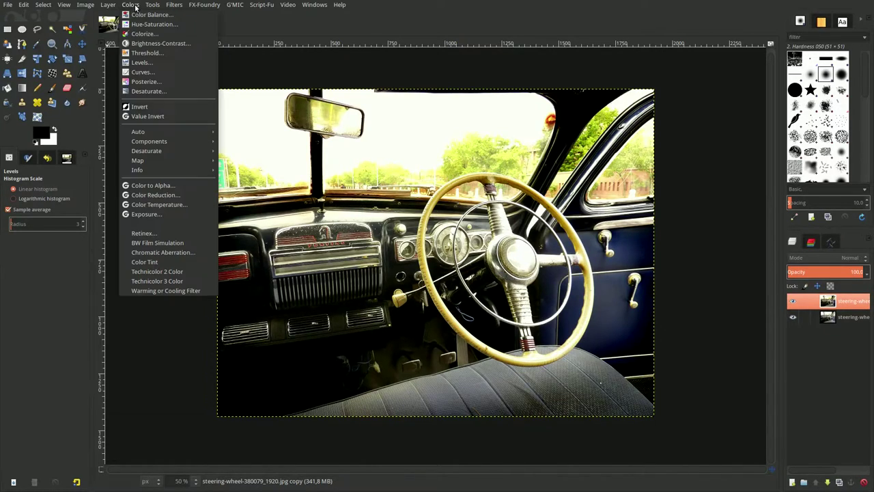
pyautogui.click(139, 71)
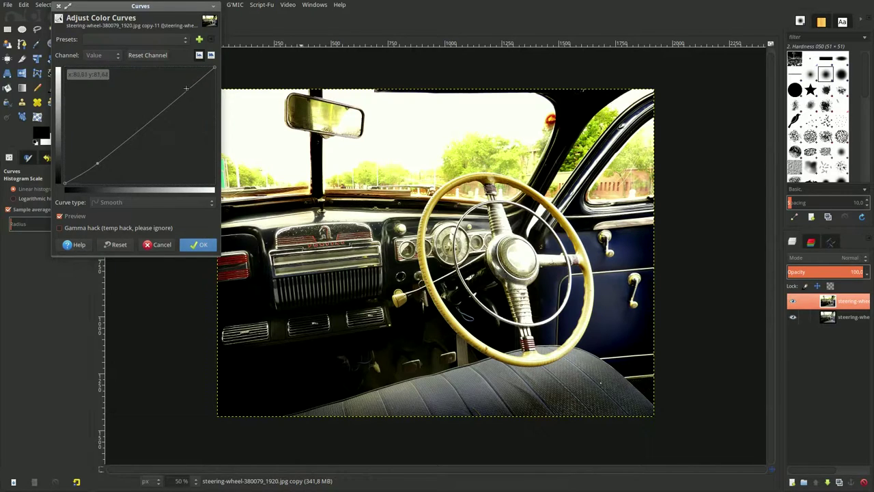
pyautogui.moveTo(186, 88); pyautogui.dragTo(182, 85)
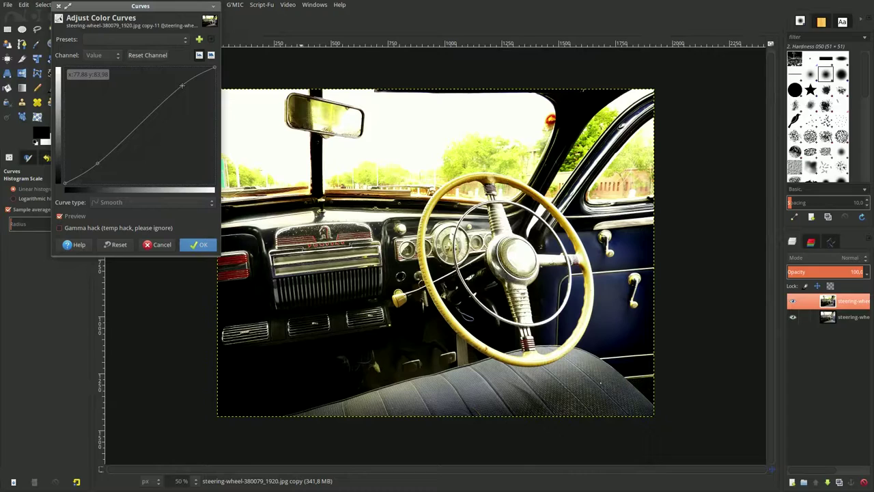
pyautogui.moveTo(182, 86); pyautogui.dragTo(182, 84)
# - Reshape the Green curve: slightly darker shadows, lifted mid-tones and brighter highlights
pyautogui.click(95, 56)
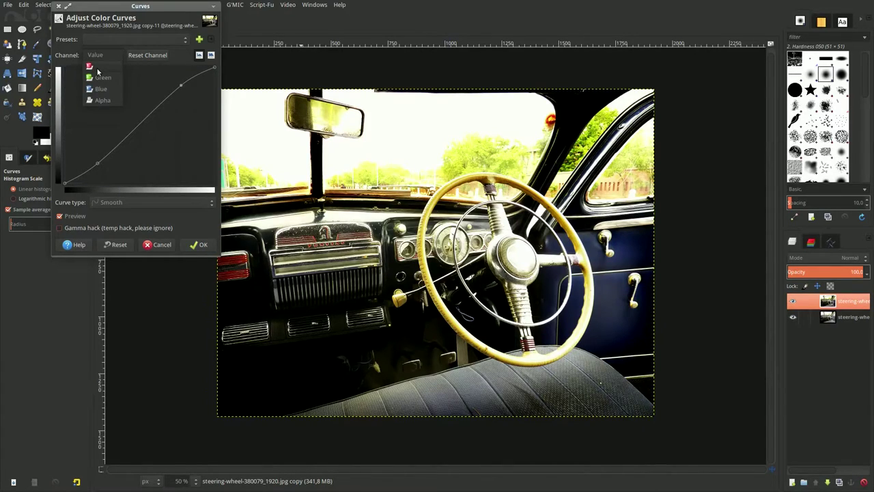
pyautogui.click(97, 67)
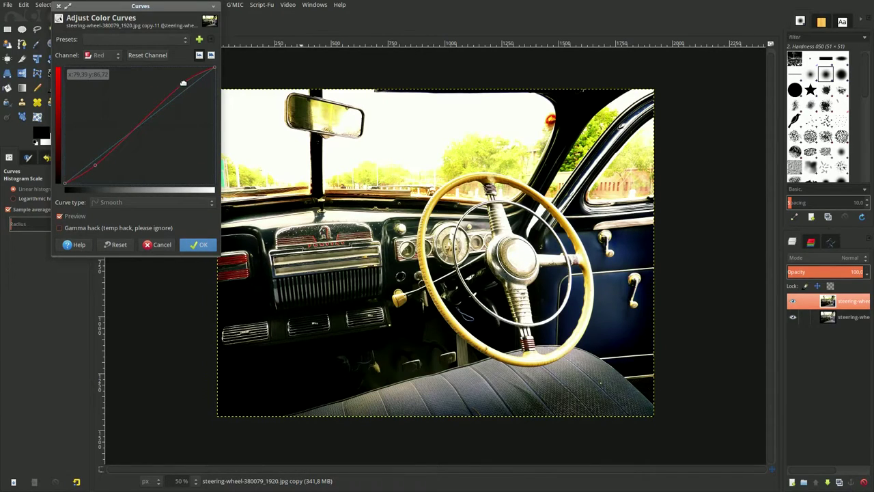
pyautogui.click(99, 55)
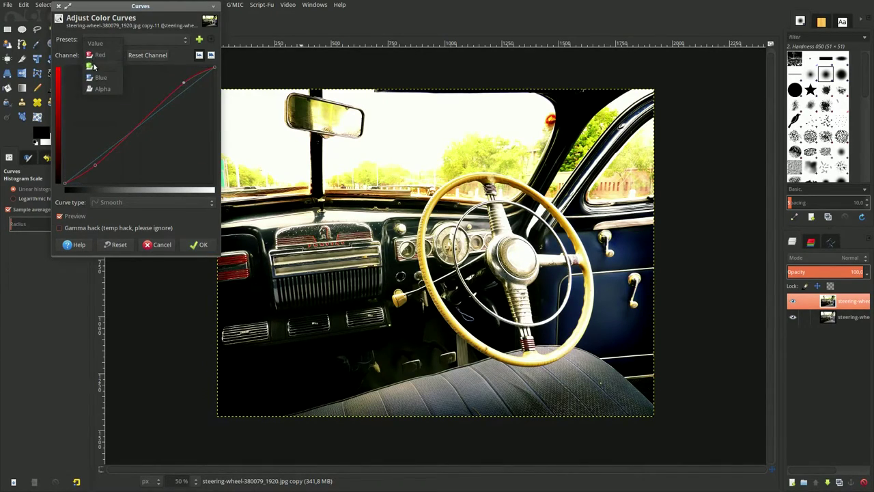
pyautogui.click(93, 67)
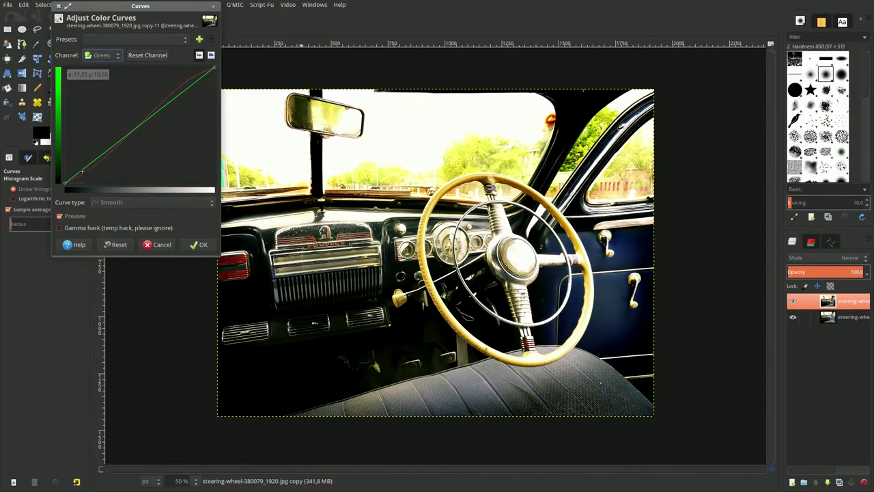
pyautogui.moveTo(82, 171); pyautogui.dragTo(84, 175)
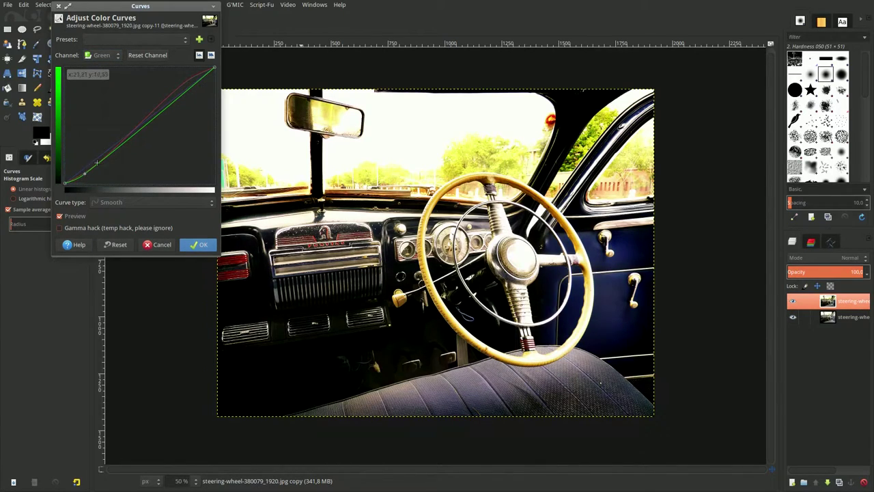
pyautogui.moveTo(127, 141); pyautogui.dragTo(121, 139)
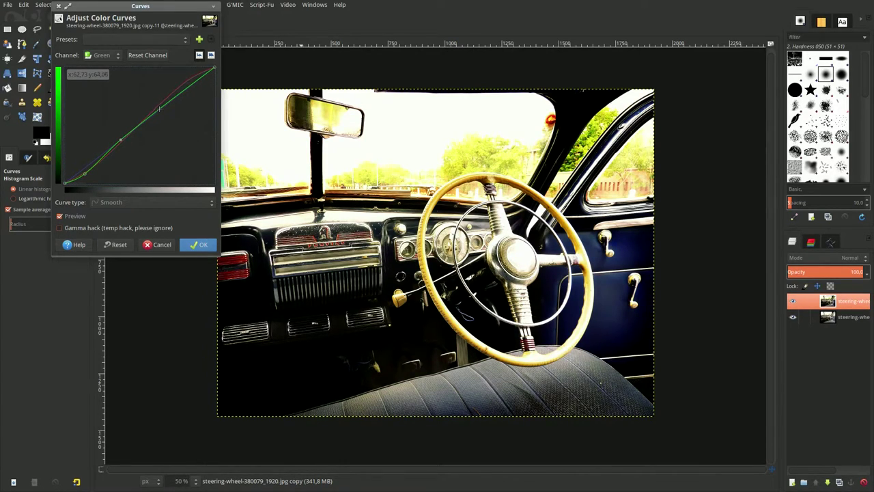
pyautogui.moveTo(158, 108); pyautogui.dragTo(157, 100)
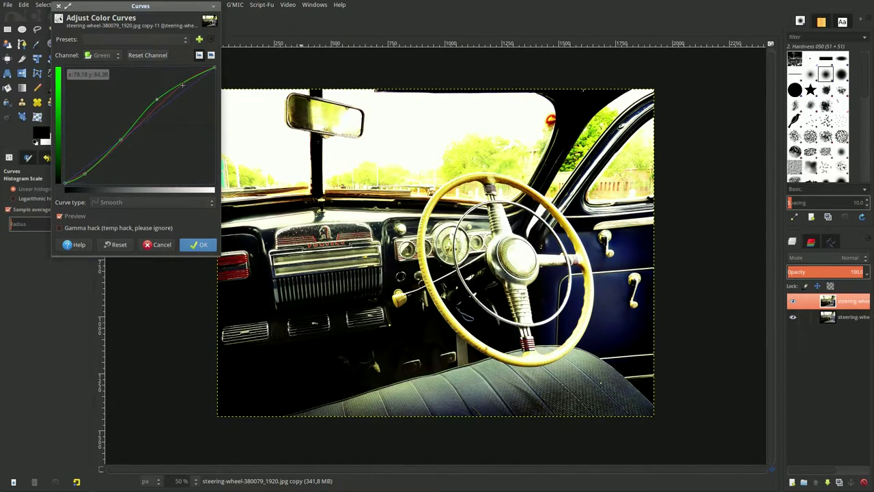
pyautogui.moveTo(179, 84); pyautogui.dragTo(181, 72)
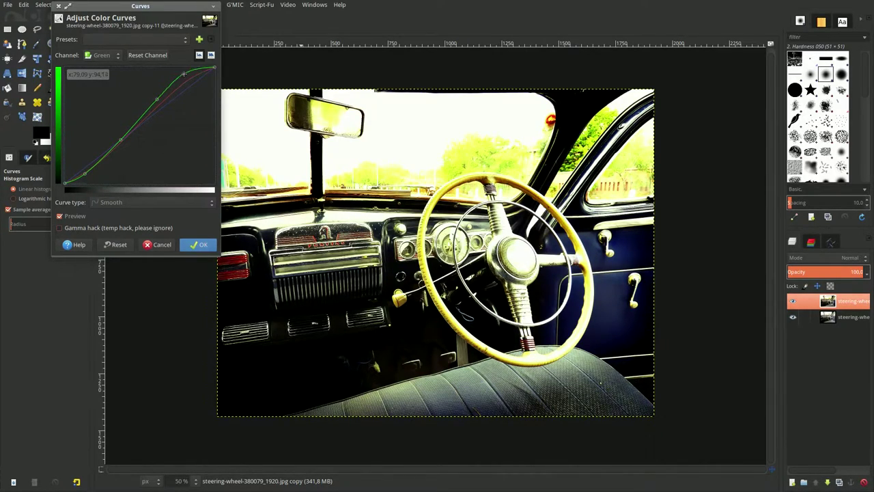
# - Adjust the Blue channel curve and apply the Curves adjustment
pyautogui.click(99, 55)
pyautogui.click(97, 67)
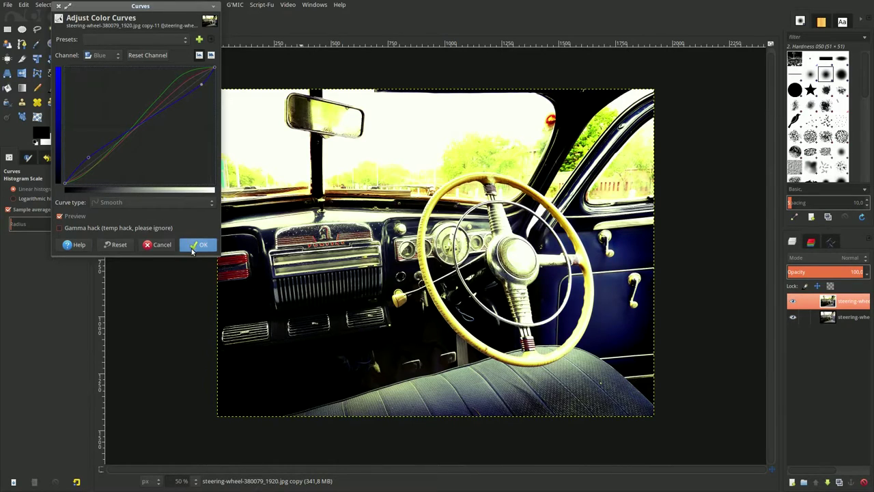
pyautogui.click(196, 245)
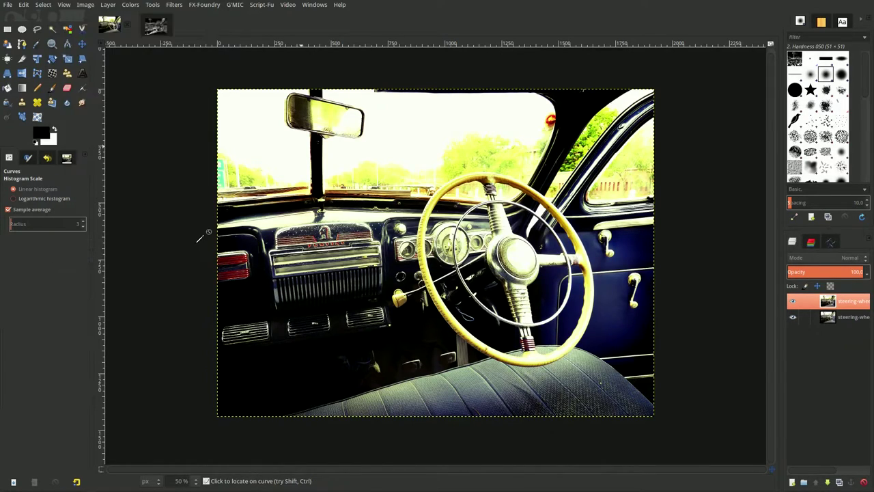
# - Duplicate the layer, convert the copy to black and white with Gradient Map, and set its opacity to 35%
pyautogui.click(839, 482)
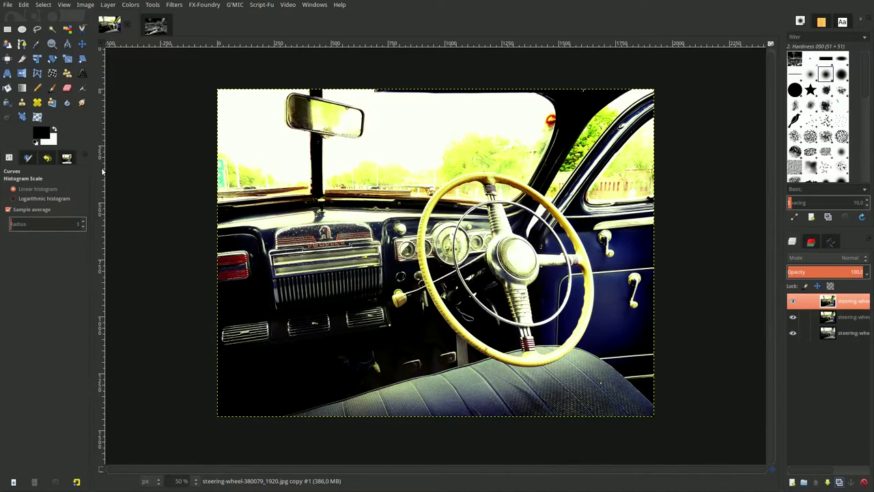
pyautogui.click(82, 43)
pyautogui.rightClick(374, 190)
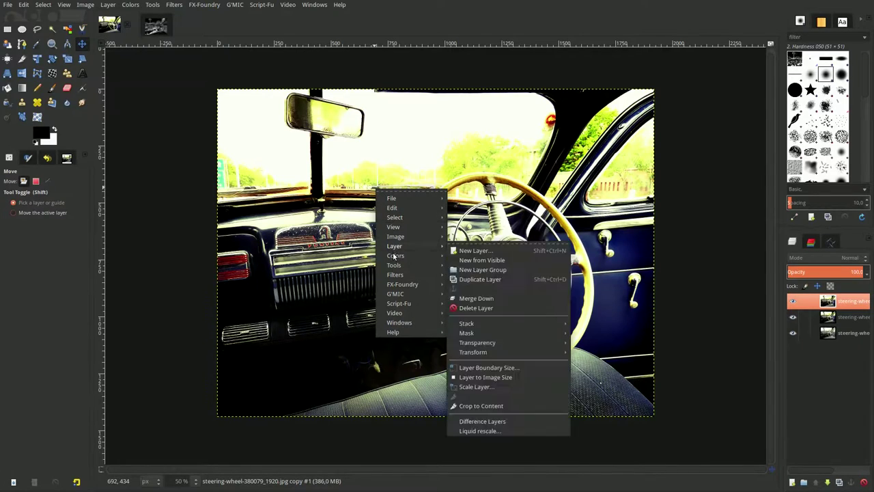
pyautogui.moveTo(466, 355)
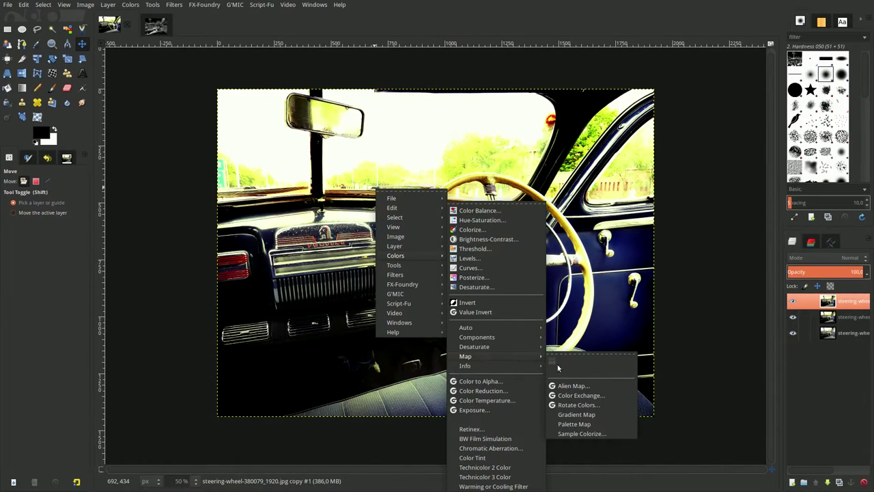
pyautogui.click(566, 415)
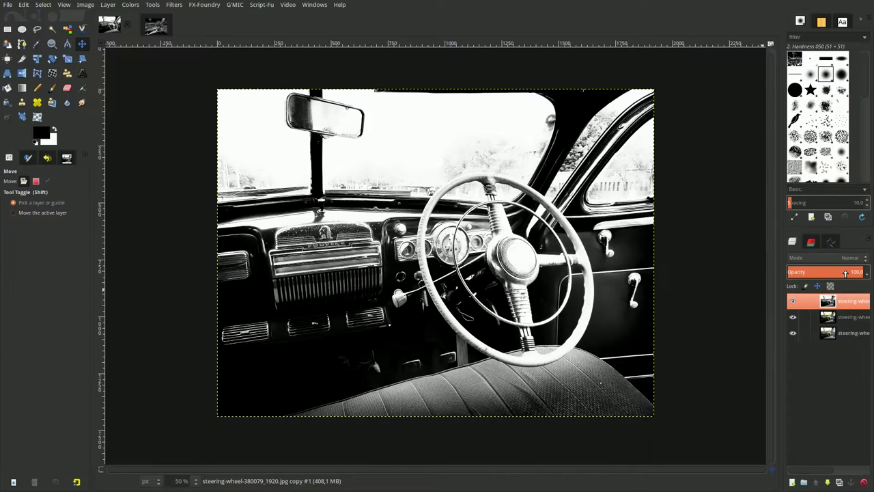
pyautogui.moveTo(845, 273); pyautogui.dragTo(814, 272)
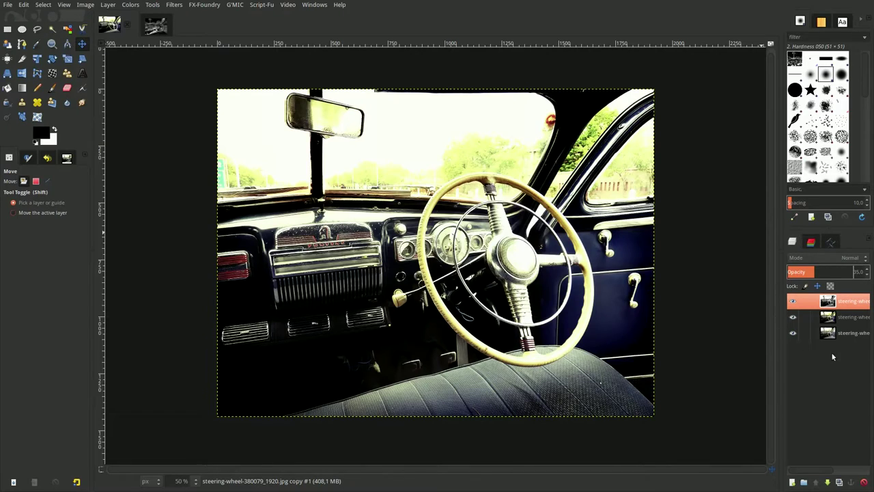
# - Add a White (full opacity) layer mask to the faded black-and-white top layer
pyautogui.rightClick(858, 303)
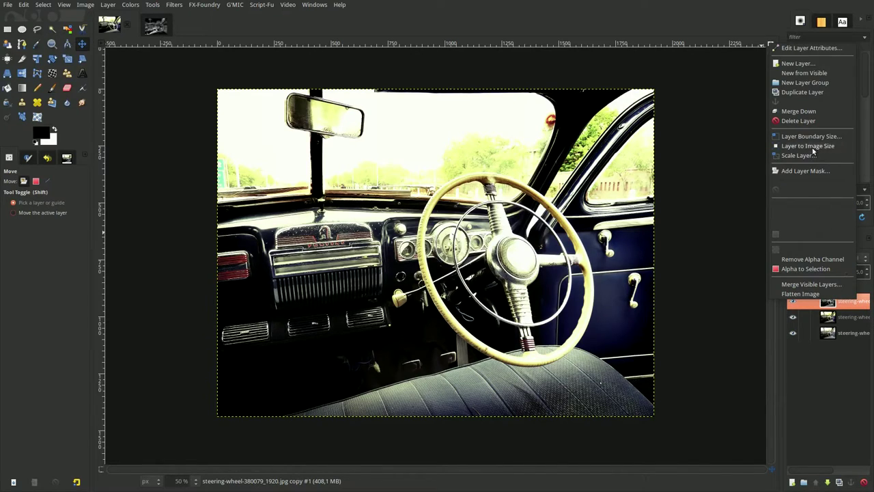
pyautogui.click(818, 172)
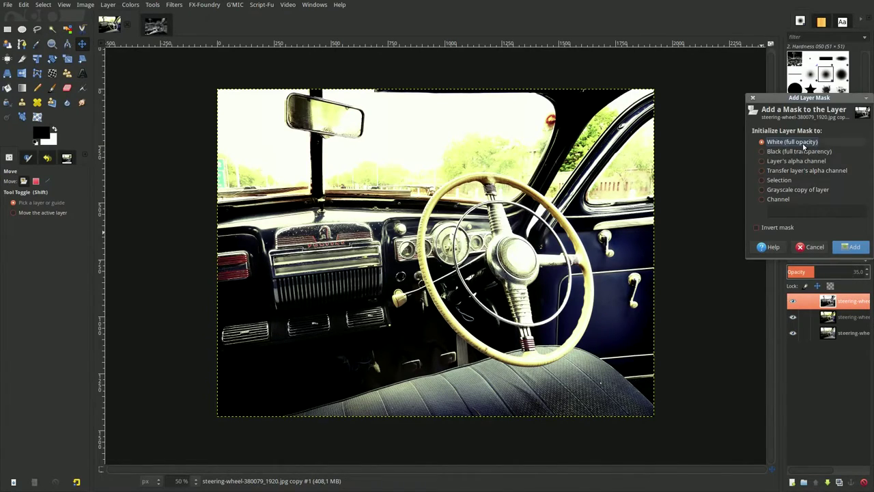
pyautogui.click(850, 247)
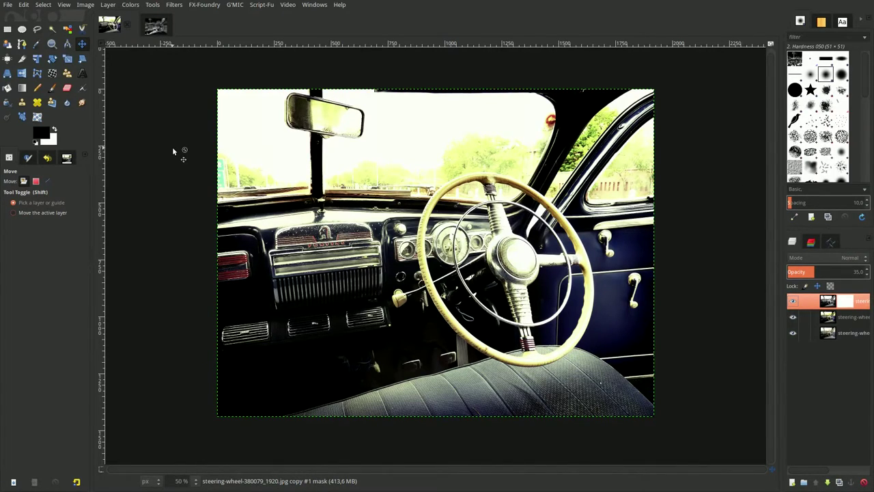
# - Enlarge the Paintbrush to about 1260 and paint black over the mask around the steering wheel
pyautogui.click(52, 86)
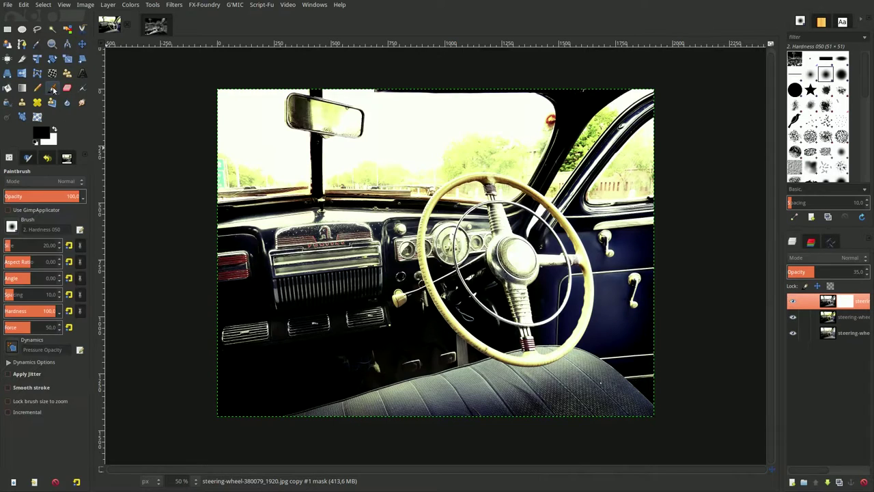
pyautogui.click(24, 245)
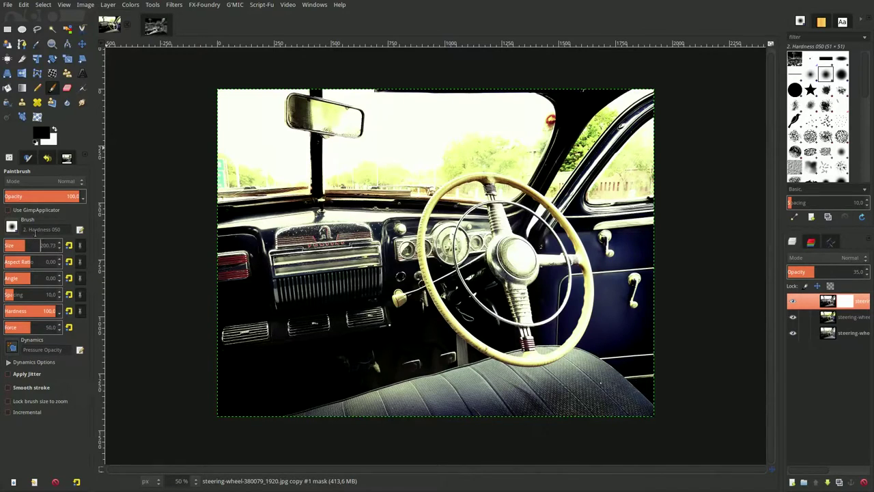
pyautogui.click(32, 246)
pyautogui.moveTo(30, 246); pyautogui.dragTo(60, 249)
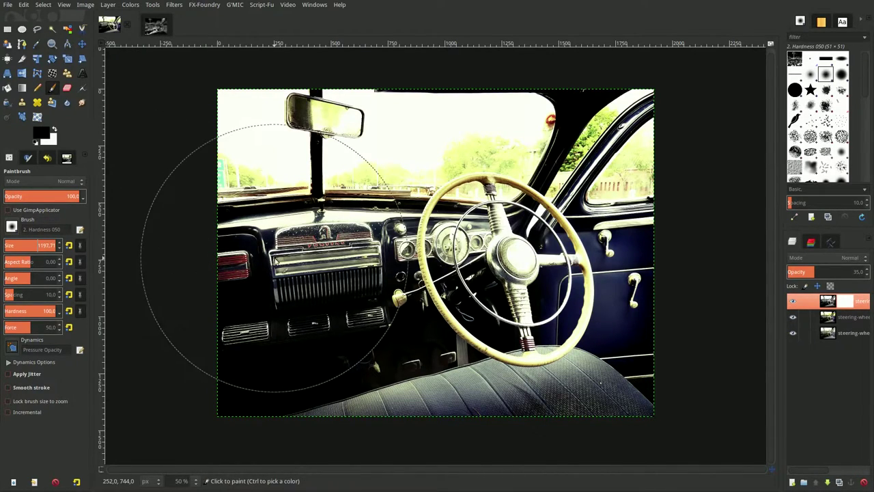
pyautogui.click(291, 280)
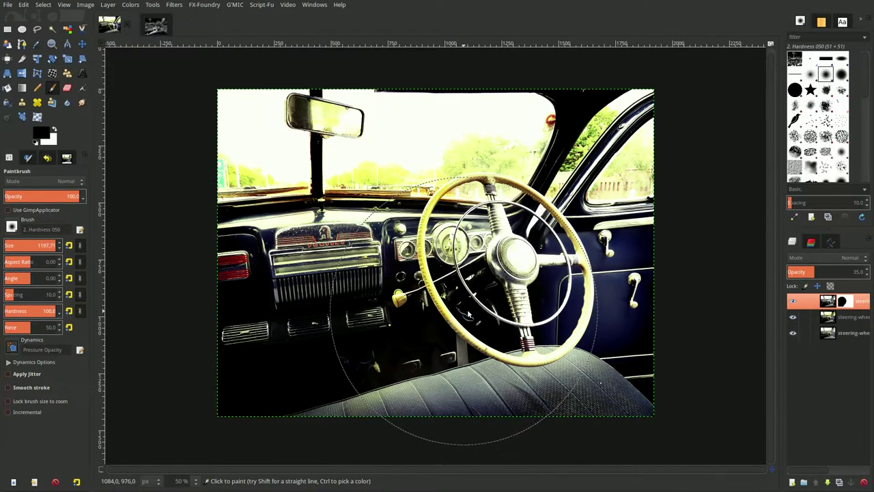
pyautogui.moveTo(456, 315)
pyautogui.mouseDown()
pyautogui.moveTo(572, 288)
pyautogui.moveTo(513, 372)
pyautogui.mouseUp()
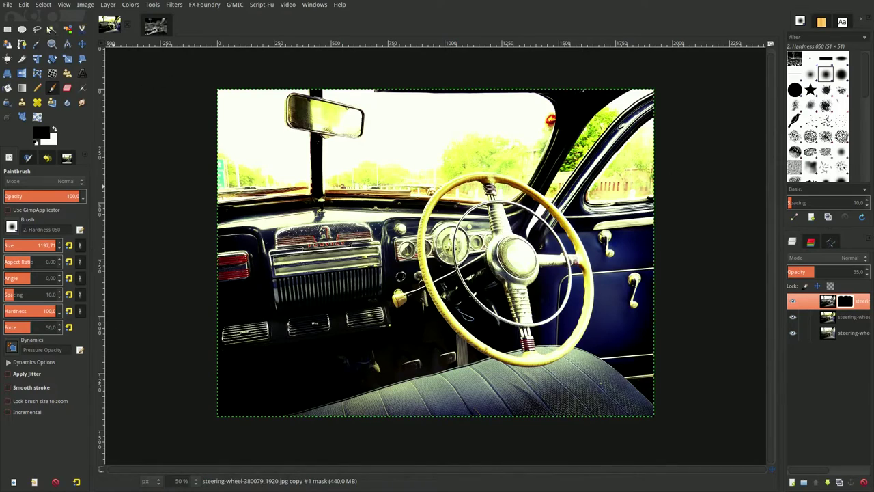
# - Undo and then redo the last Paintbrush stroke to check its effect on the mask
pyautogui.click(25, 7)
pyautogui.click(24, 7)
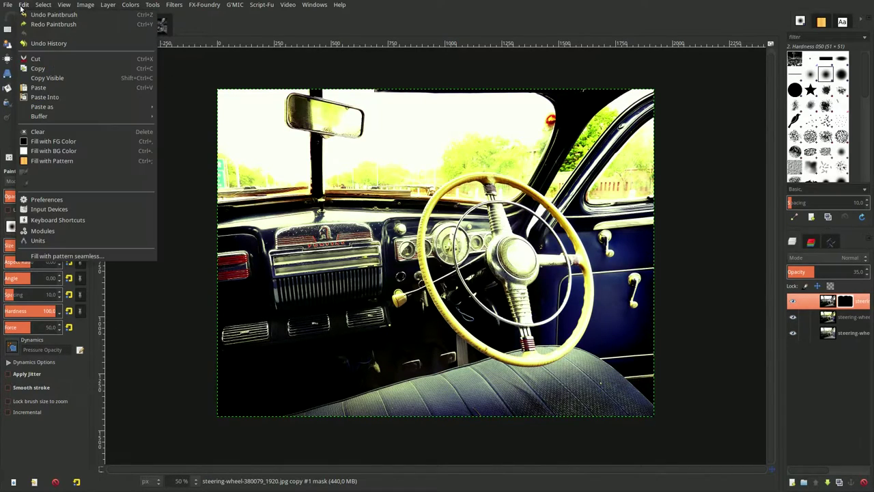
pyautogui.click(24, 4)
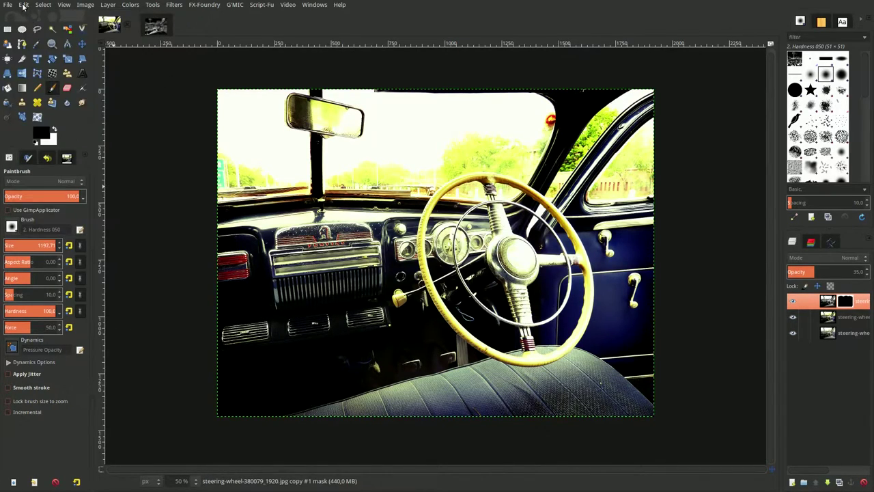
pyautogui.click(24, 5)
pyautogui.click(26, 5)
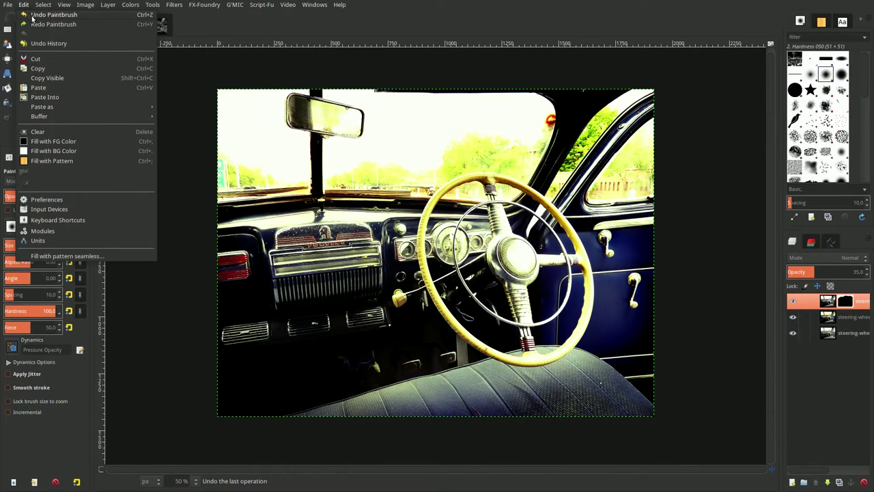
pyautogui.click(32, 16)
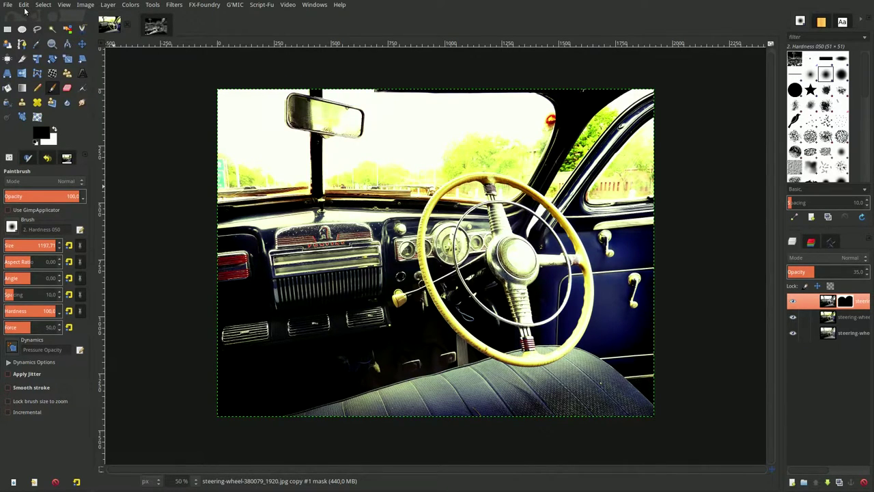
pyautogui.click(26, 7)
pyautogui.click(29, 12)
# - Reset the brush to 51 and lower the middle steering-wheel layer's Hue-Saturation saturation to -31
pyautogui.click(69, 245)
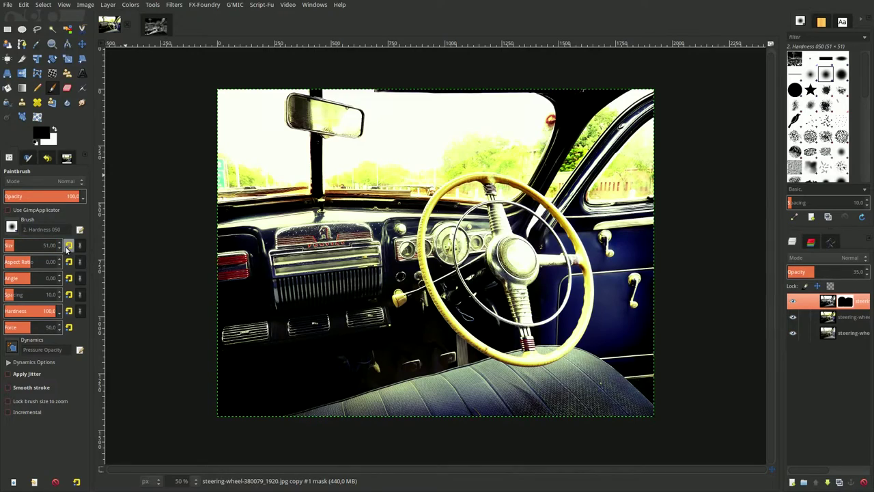
pyautogui.click(828, 318)
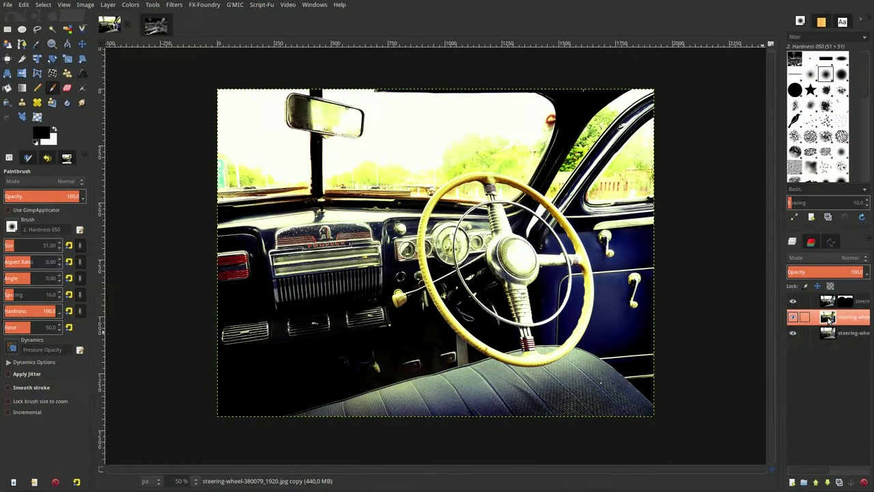
pyautogui.click(130, 5)
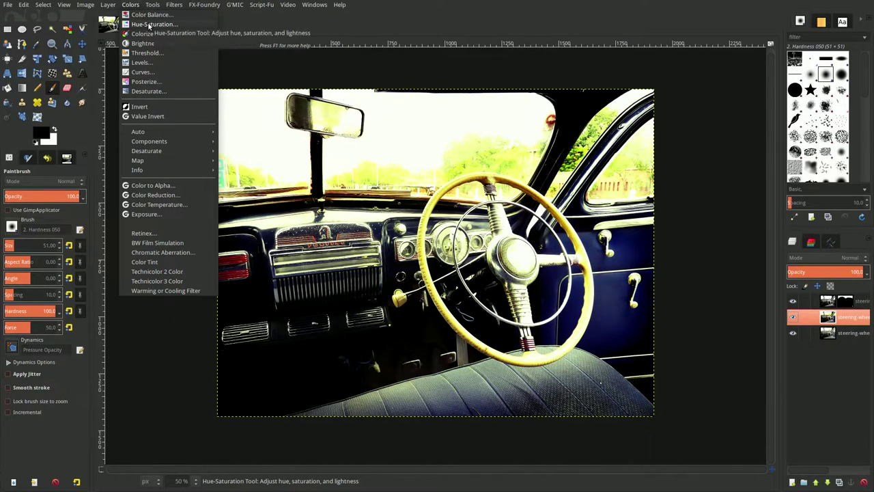
pyautogui.click(149, 25)
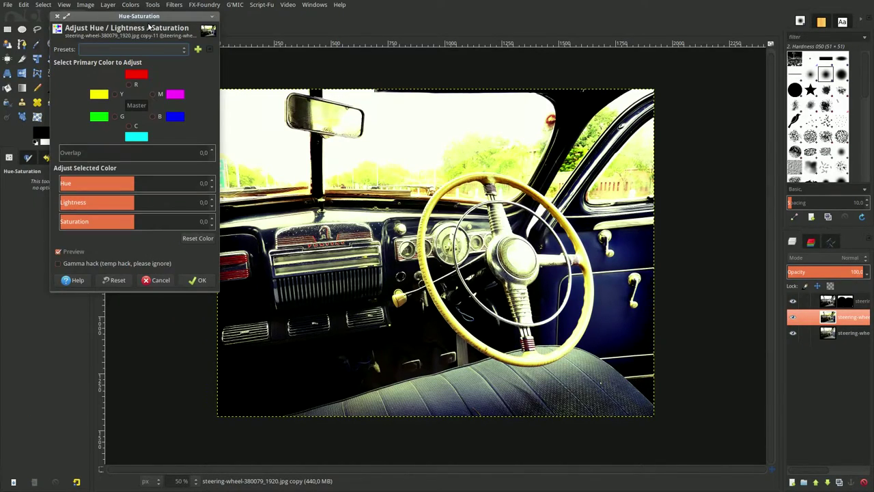
pyautogui.click(187, 225)
pyautogui.press('BackSpace')
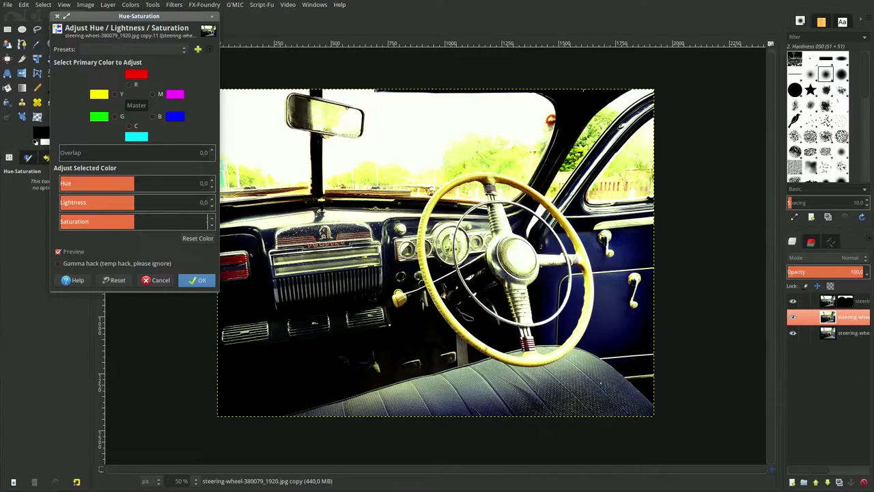
pyautogui.write('-3')
pyautogui.press('Return')
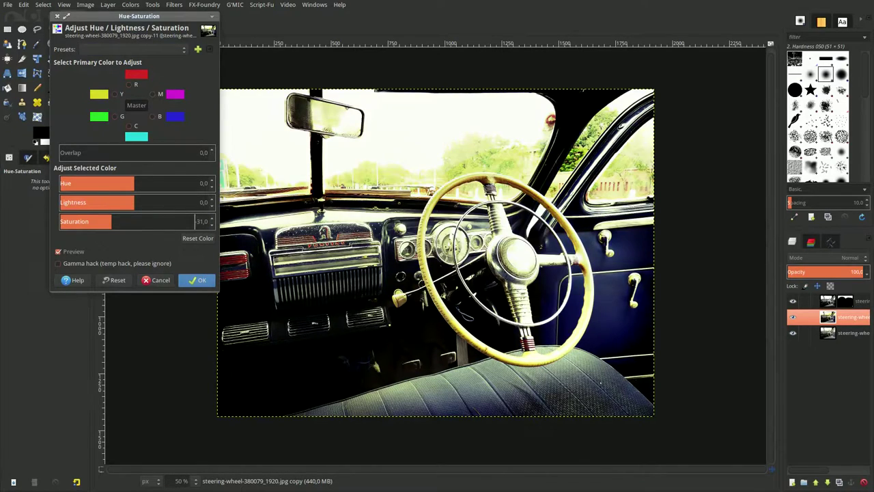
pyautogui.click(198, 280)
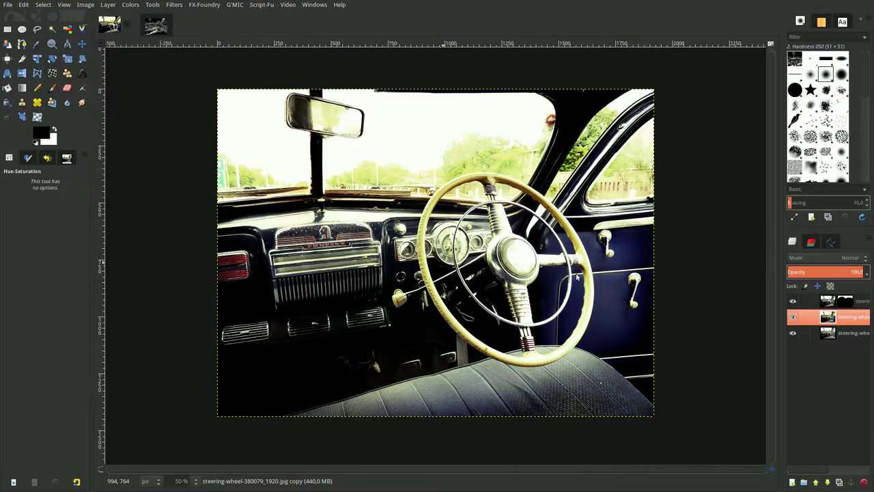
pyautogui.click(833, 304)
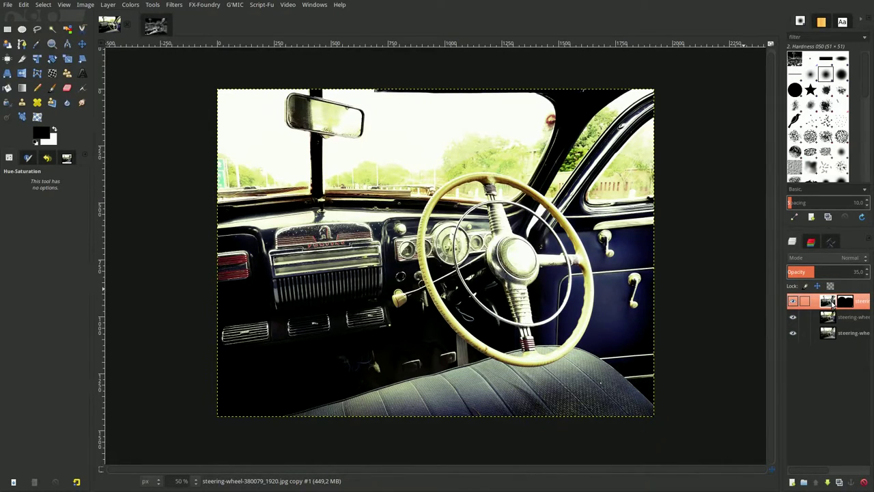
# - Merge the masked black-and-white layer down, duplicate the result, and hide the top copy
pyautogui.rightClick(833, 303)
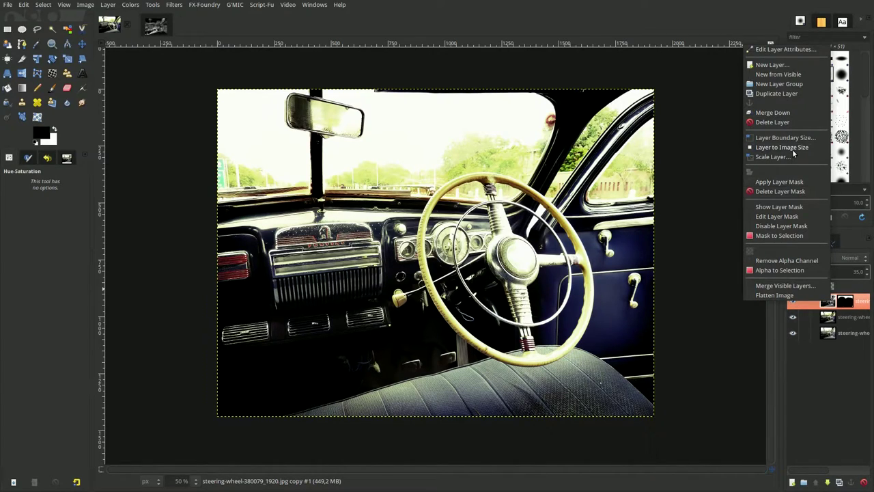
pyautogui.click(788, 114)
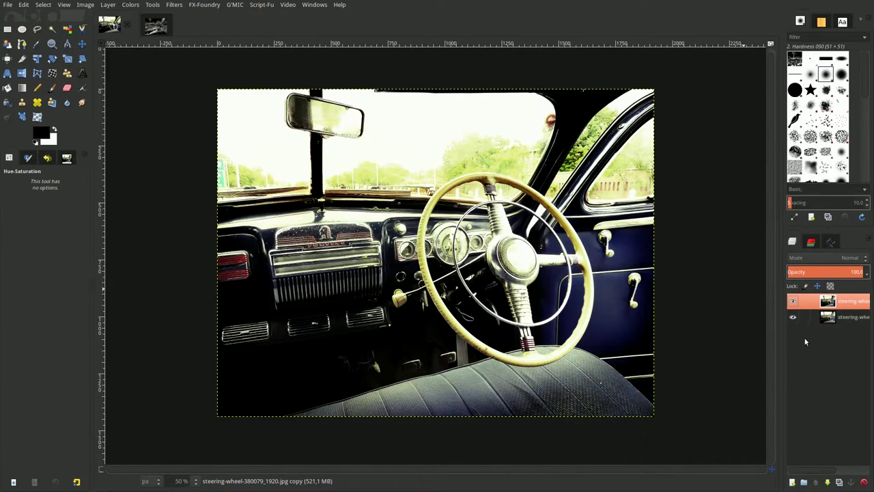
pyautogui.click(839, 482)
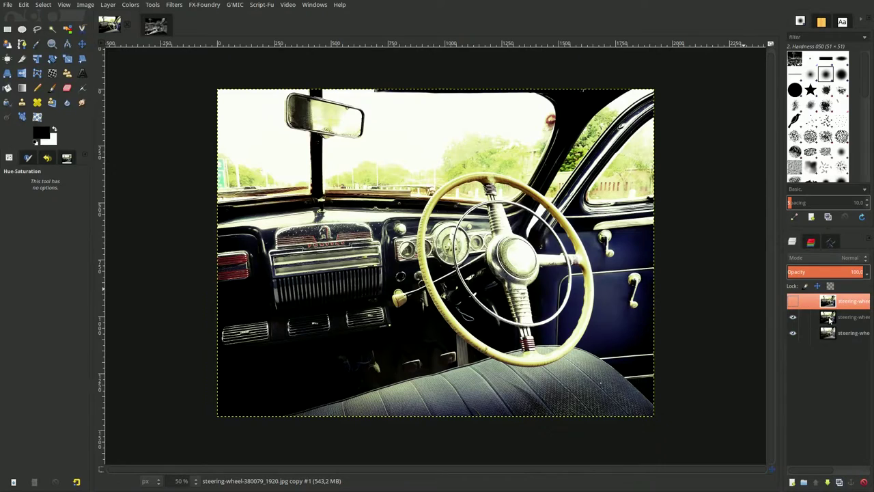
pyautogui.click(829, 318)
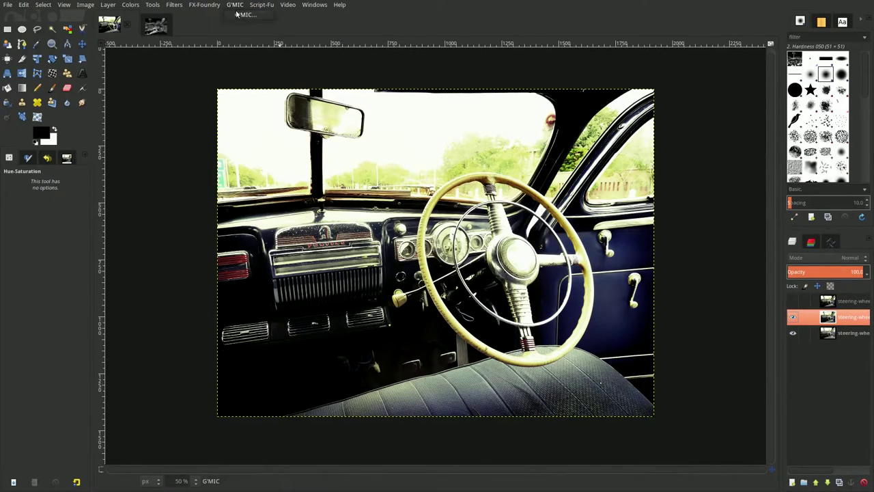
# - Apply G'MIC's Testing > Gentlemanbeggar Lens blur (Amplitude 10, Bokeh 7) to the middle layer
pyautogui.click(239, 14)
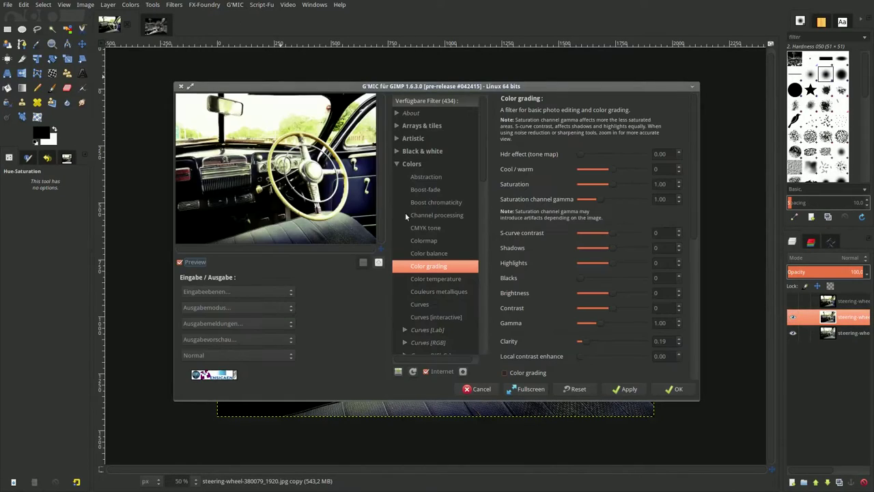
pyautogui.click(395, 165)
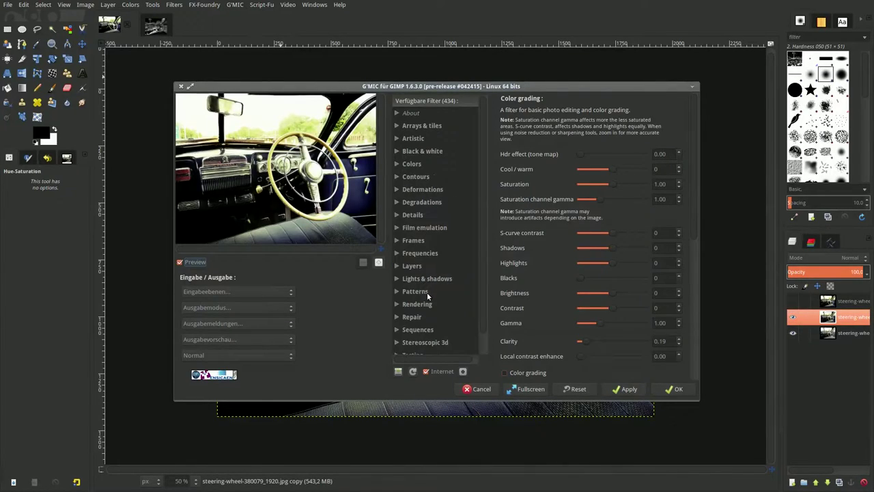
pyautogui.click(395, 335)
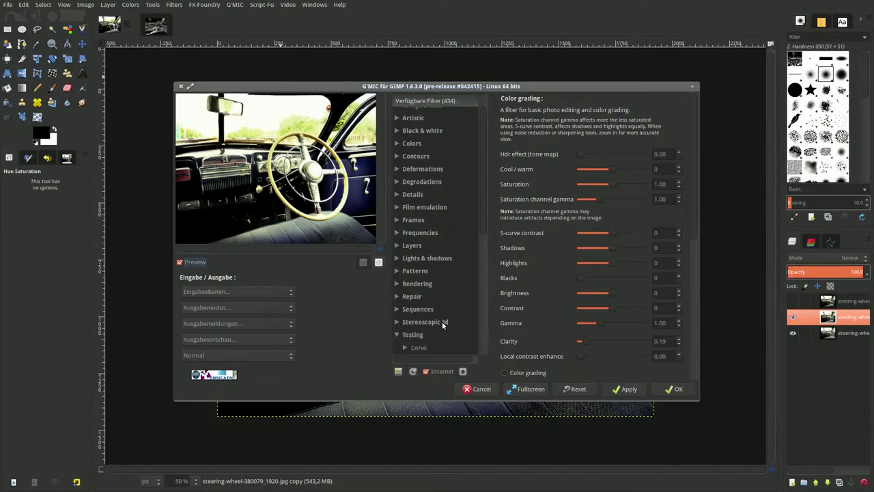
pyautogui.scroll(-4, 437, 304)
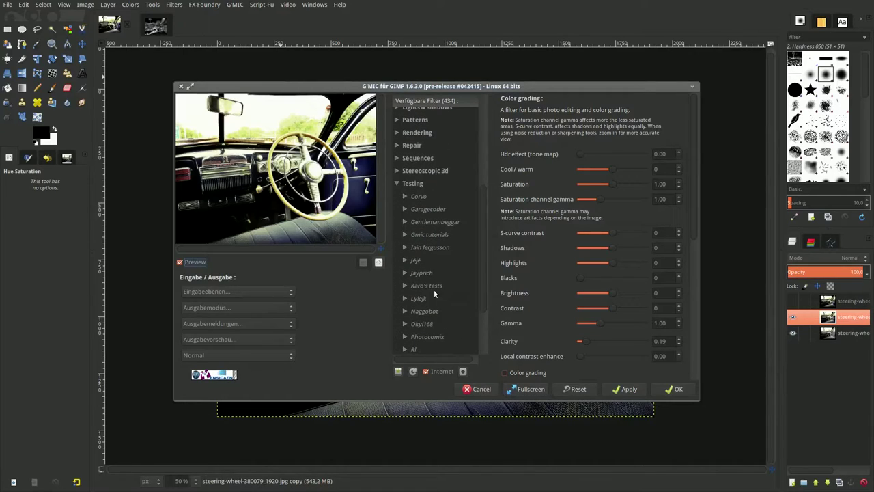
pyautogui.click(406, 223)
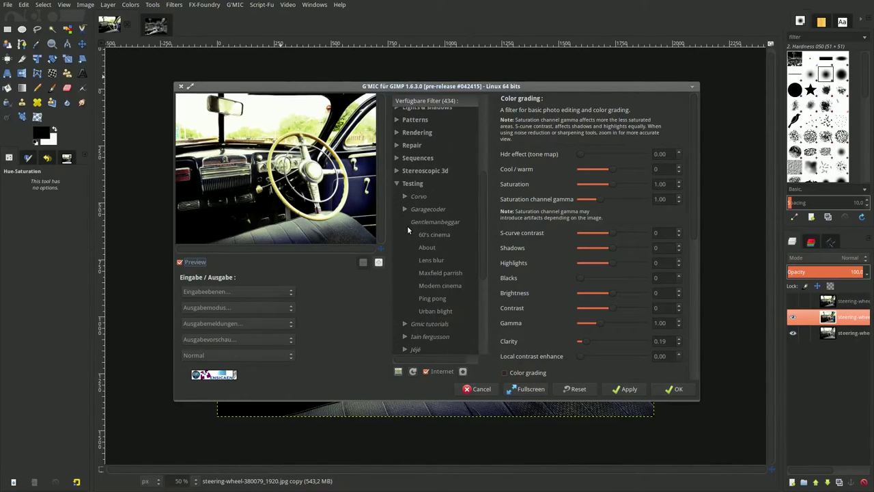
pyautogui.click(439, 266)
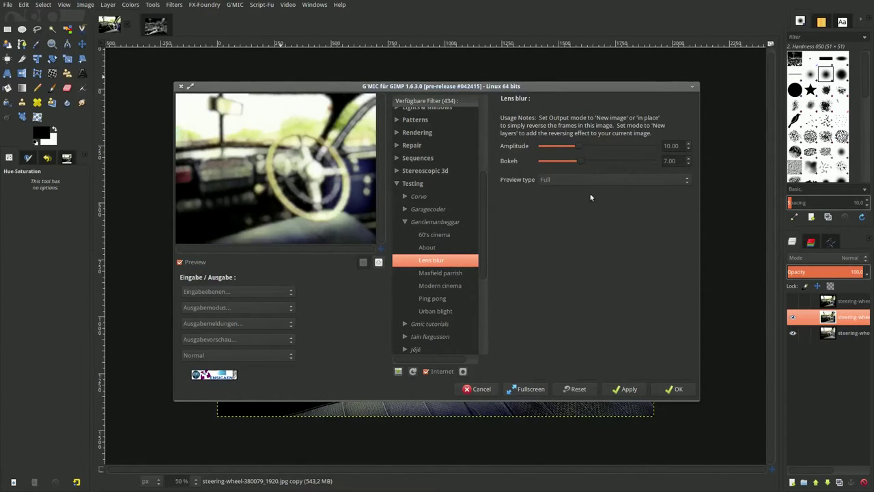
pyautogui.click(666, 391)
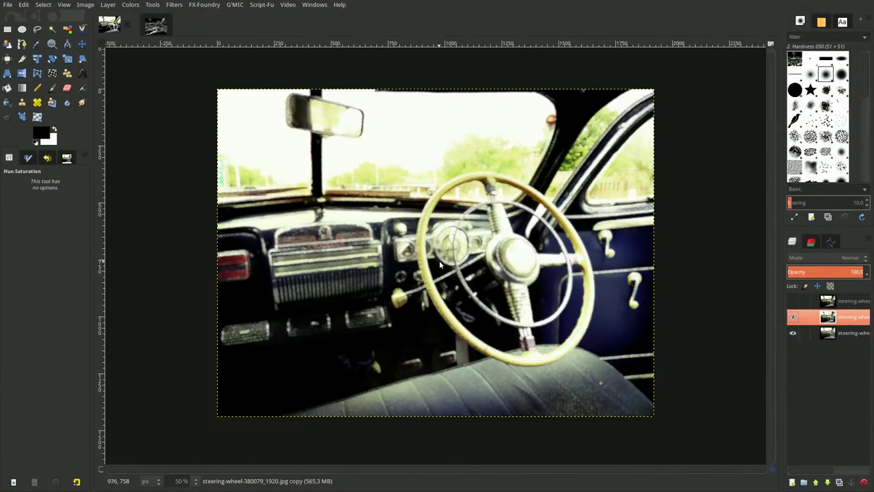
# - Unhide the top steering-wheel copy and give it a Black (full transparency) layer mask
pyautogui.click(792, 301)
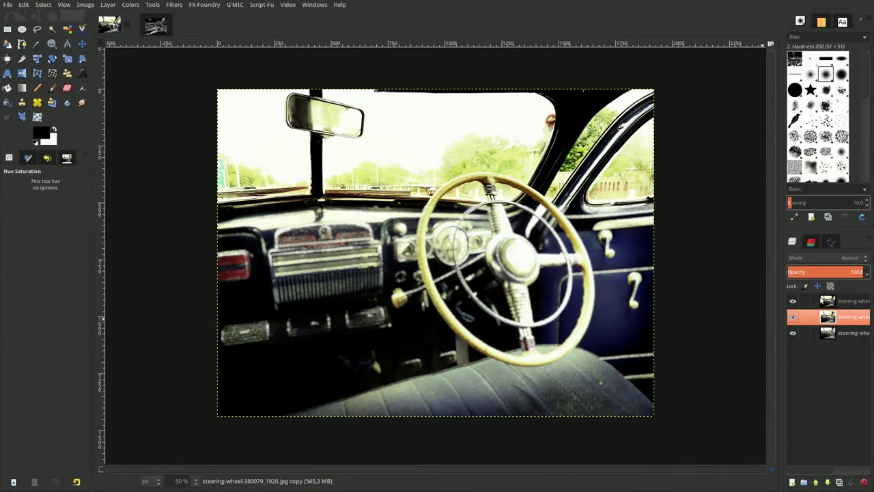
pyautogui.click(837, 304)
pyautogui.rightClick(861, 307)
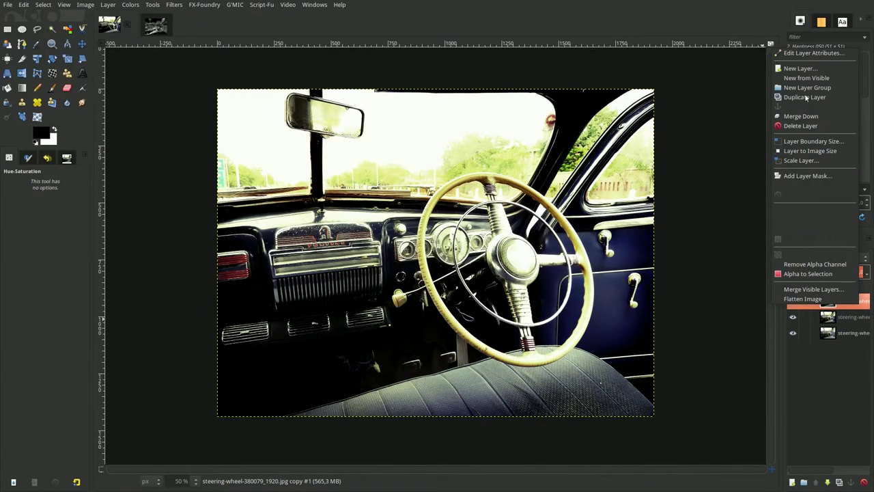
pyautogui.click(817, 176)
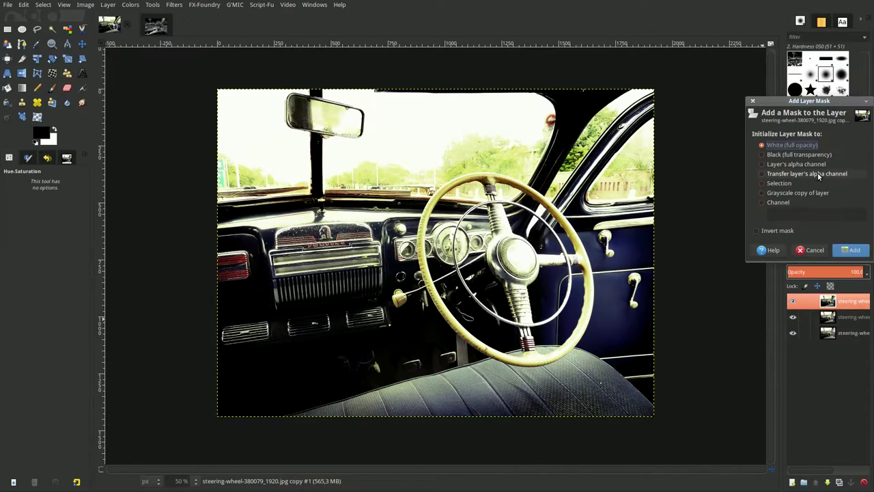
pyautogui.click(799, 156)
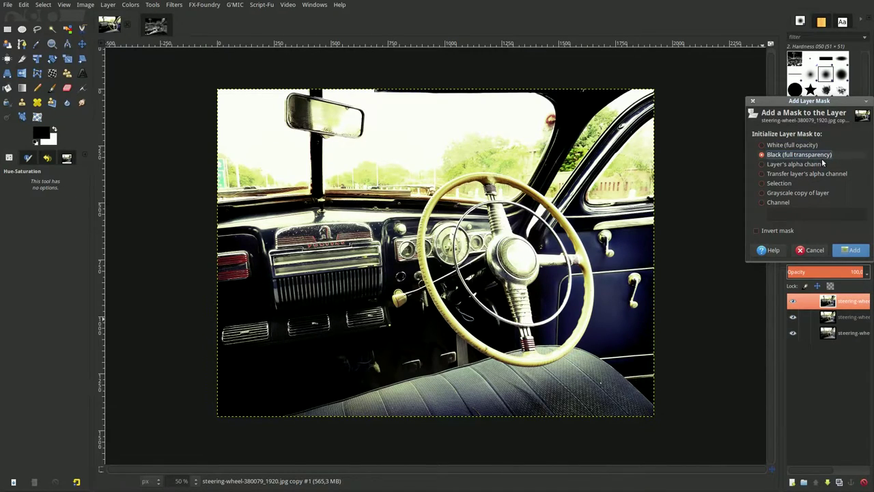
pyautogui.click(847, 250)
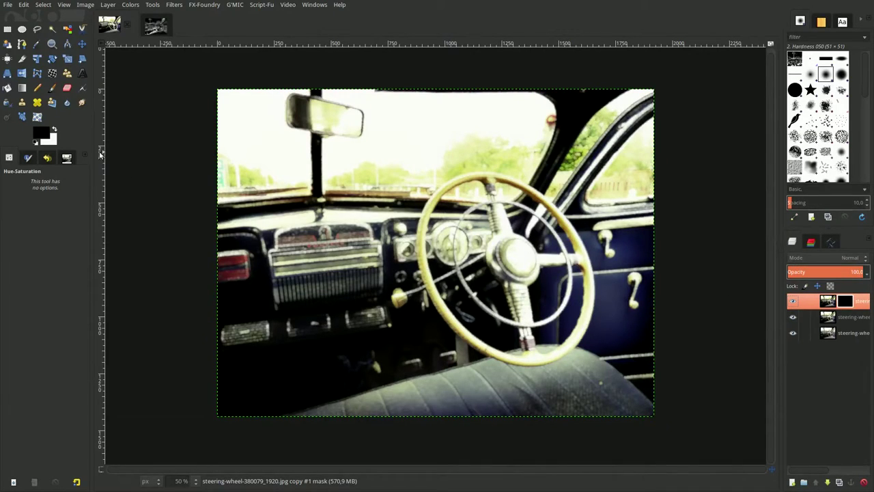
# - Paint white at about 50% opacity with a 771 brush over the steering wheel on the mask
pyautogui.click(56, 130)
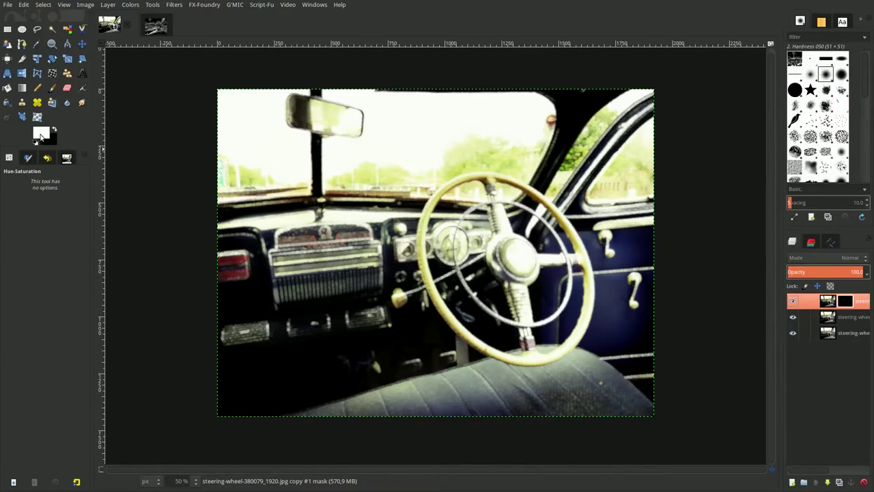
pyautogui.click(52, 88)
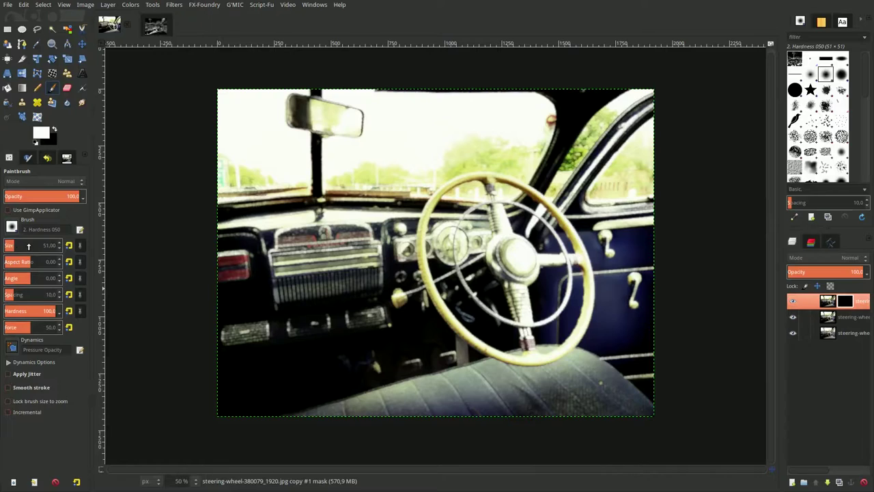
pyautogui.moveTo(28, 246); pyautogui.dragTo(46, 245)
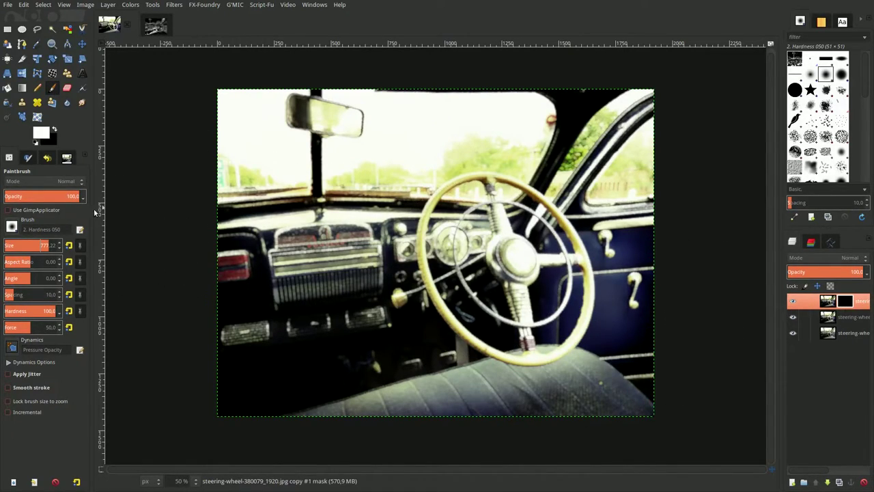
pyautogui.click(40, 196)
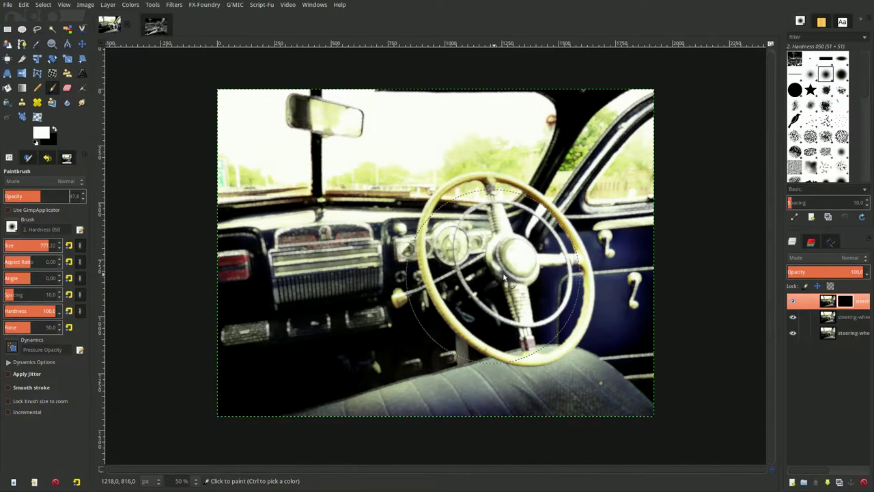
pyautogui.moveTo(519, 273)
pyautogui.mouseDown()
pyautogui.moveTo(467, 257)
pyautogui.moveTo(254, 272)
pyautogui.moveTo(581, 335)
pyautogui.moveTo(519, 252)
pyautogui.mouseUp()
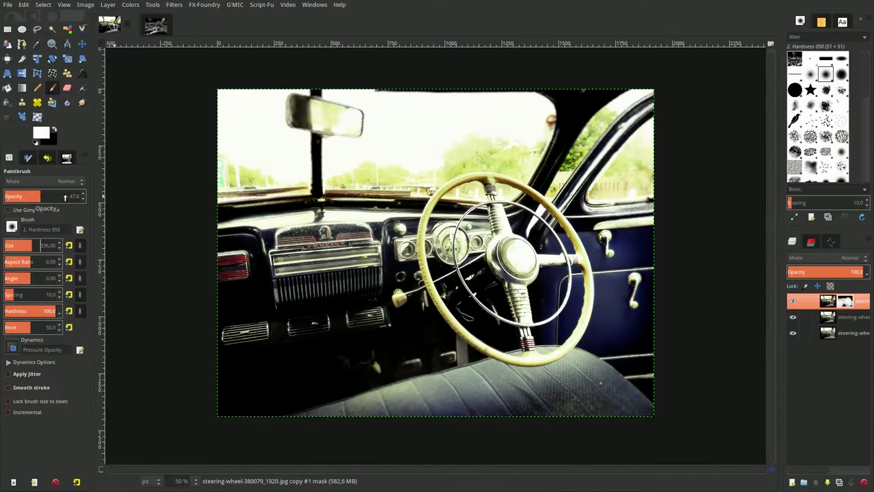
pyautogui.click(45, 195)
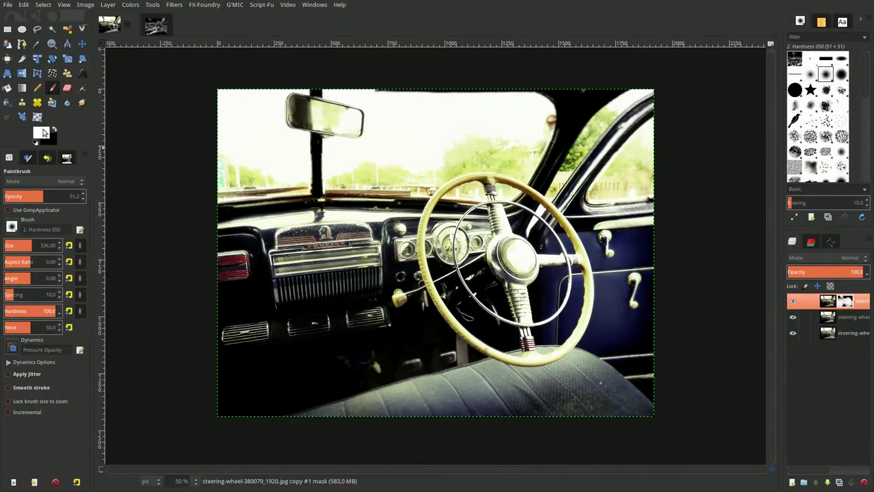
pyautogui.click(23, 4)
pyautogui.press('Escape')
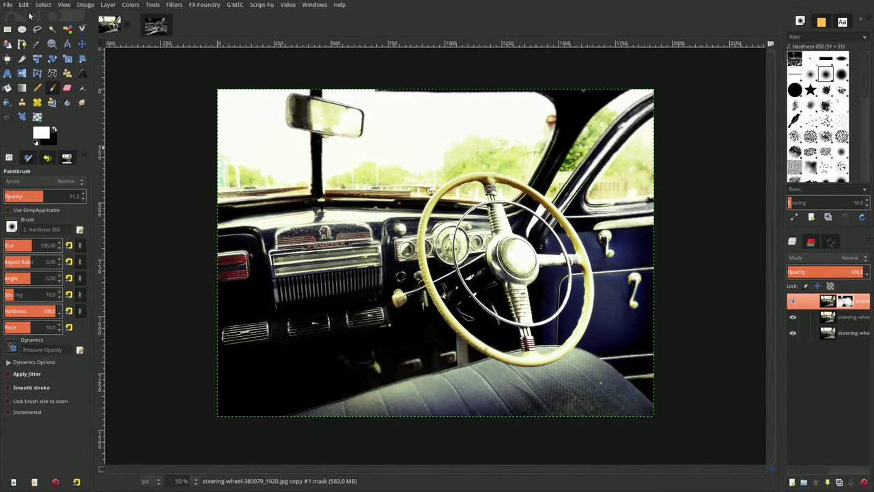
pyautogui.click(23, 5)
pyautogui.press('Escape')
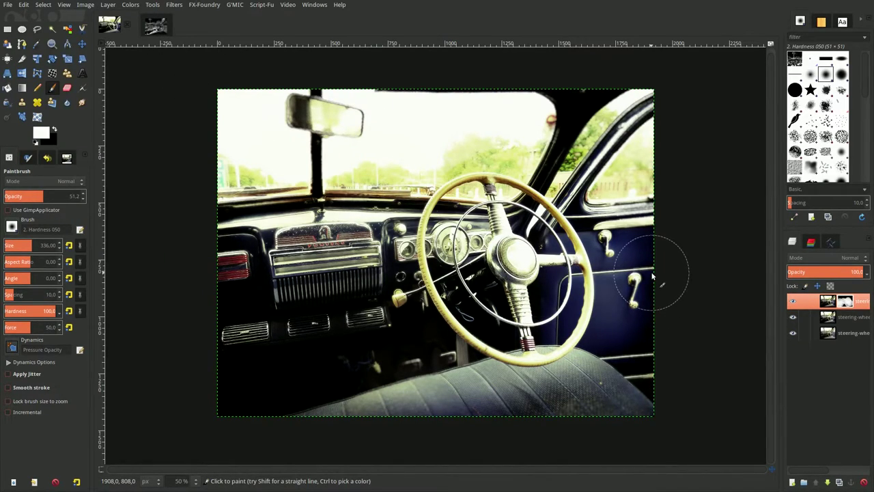
pyautogui.rightClick(828, 301)
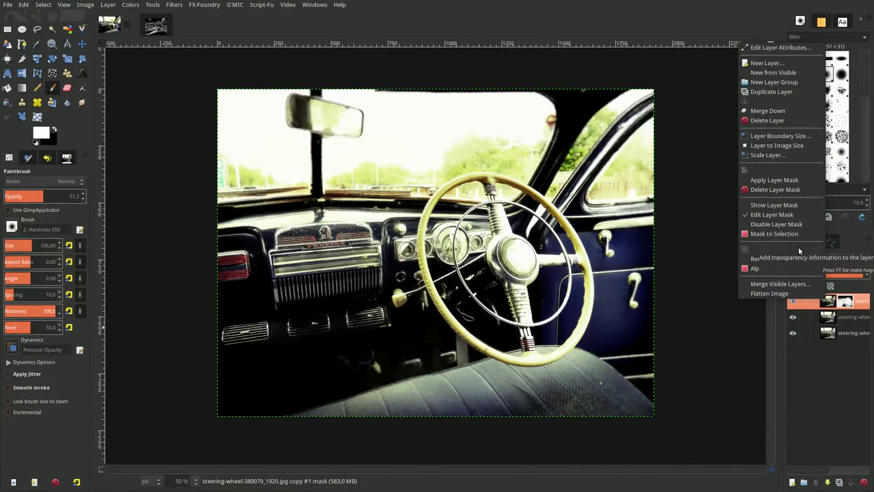
# - Apply Unsharp Mask (Standard Deviation 0.550, Scale 4.000) to the middle car-photo layer
pyautogui.click(832, 315)
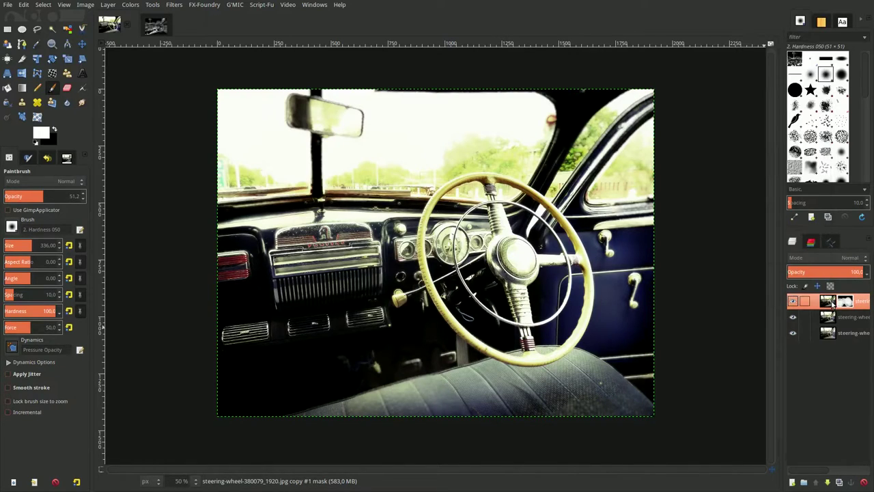
pyautogui.click(830, 318)
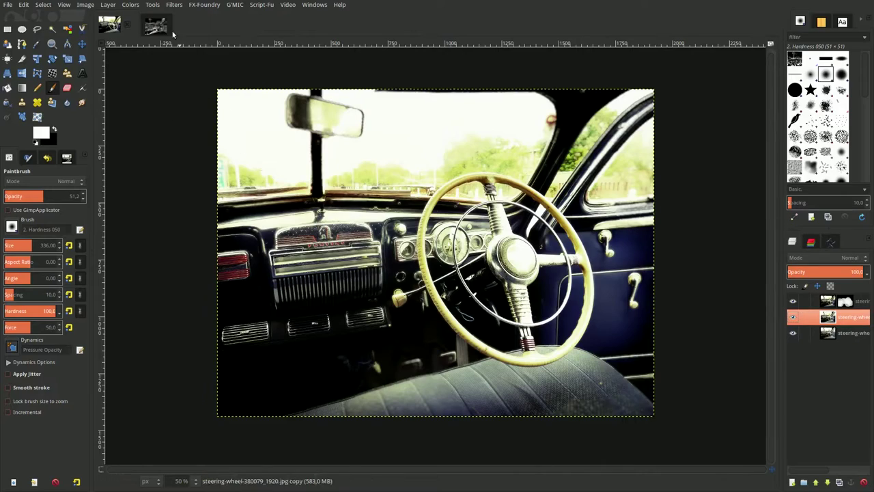
pyautogui.click(174, 5)
pyautogui.moveTo(187, 68)
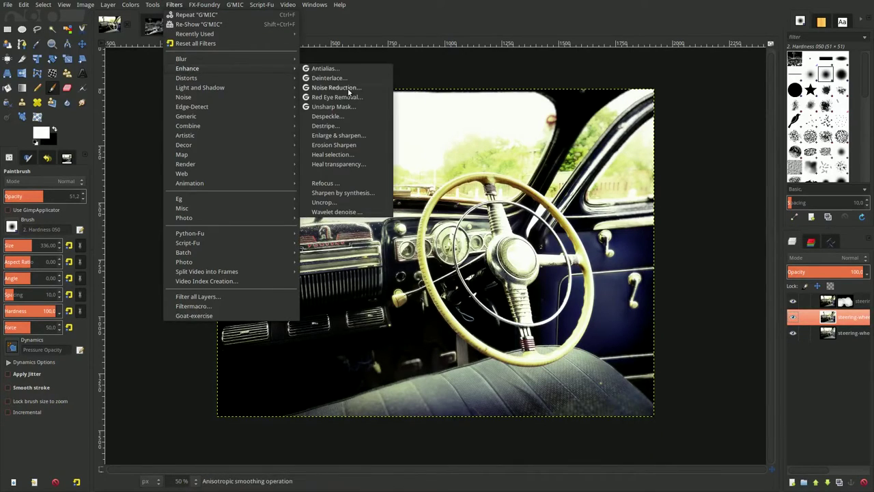
pyautogui.click(333, 106)
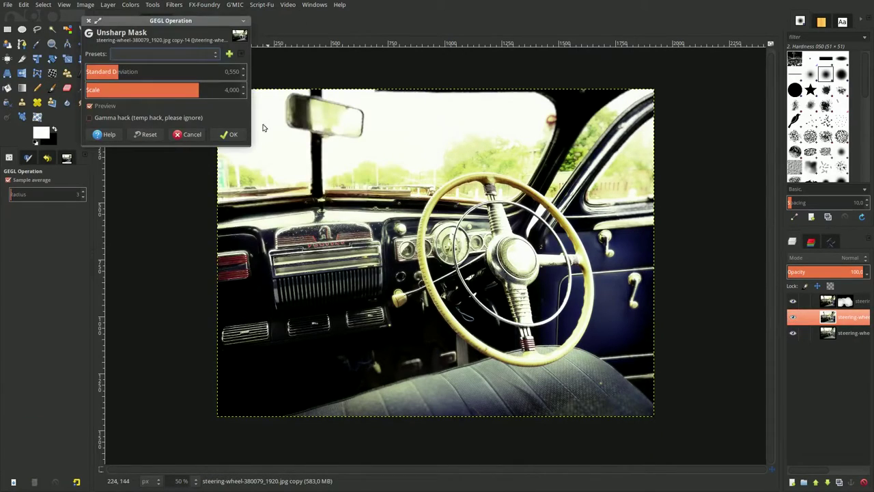
pyautogui.click(228, 142)
pyautogui.click(231, 135)
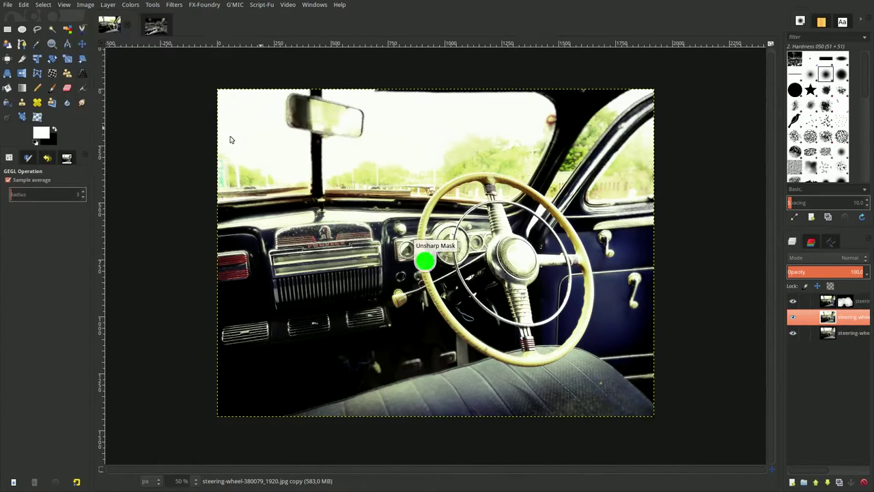
pyautogui.click(828, 303)
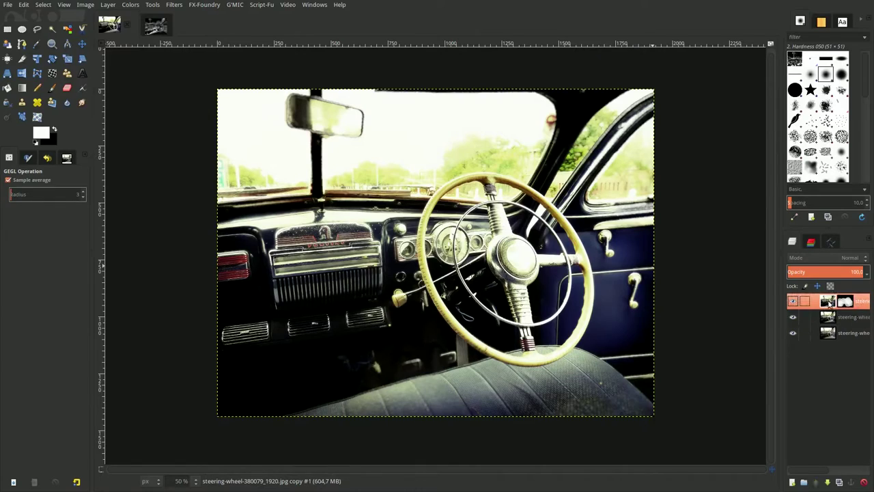
# - Merge the masked layer down and add a new transparent layer on top
pyautogui.rightClick(829, 303)
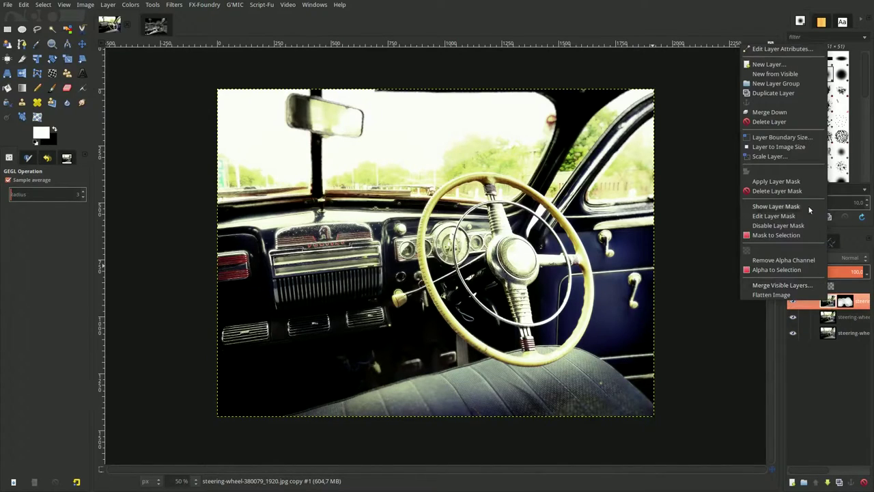
pyautogui.click(770, 112)
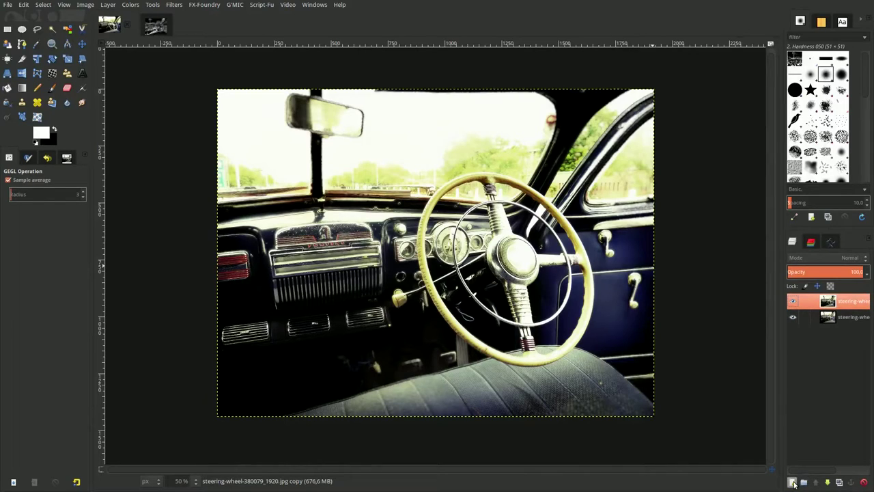
pyautogui.click(792, 483)
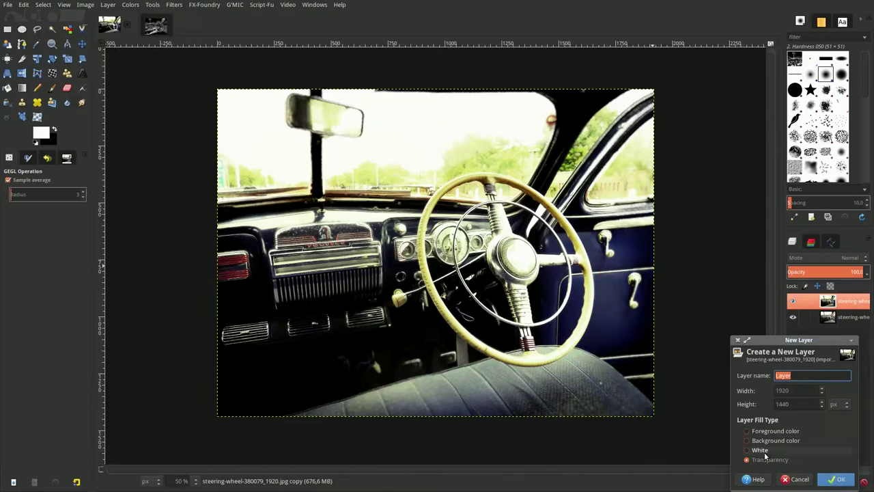
pyautogui.click(836, 478)
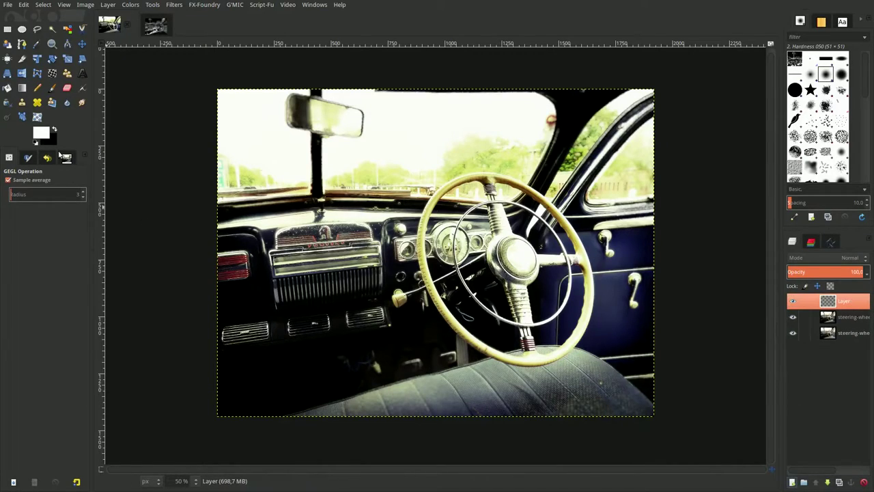
# - Fill the new layer with grey 666666 and set its blend mode to Overlay
pyautogui.click(41, 133)
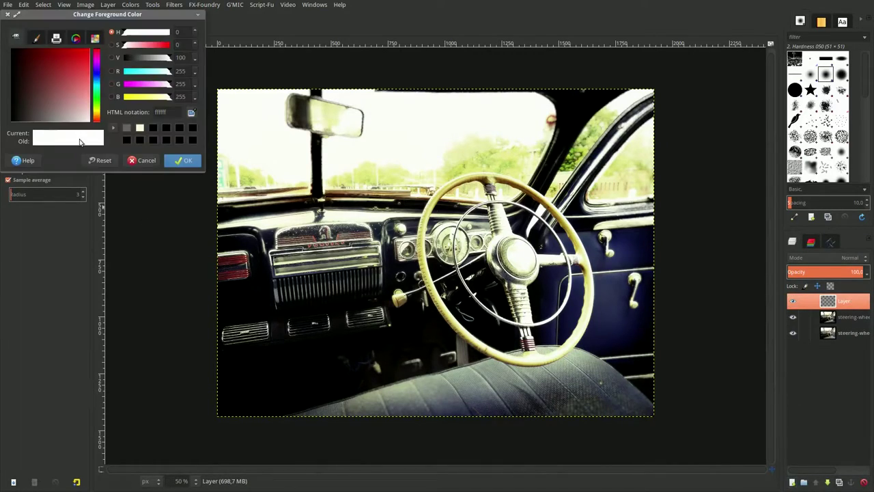
pyautogui.click(127, 128)
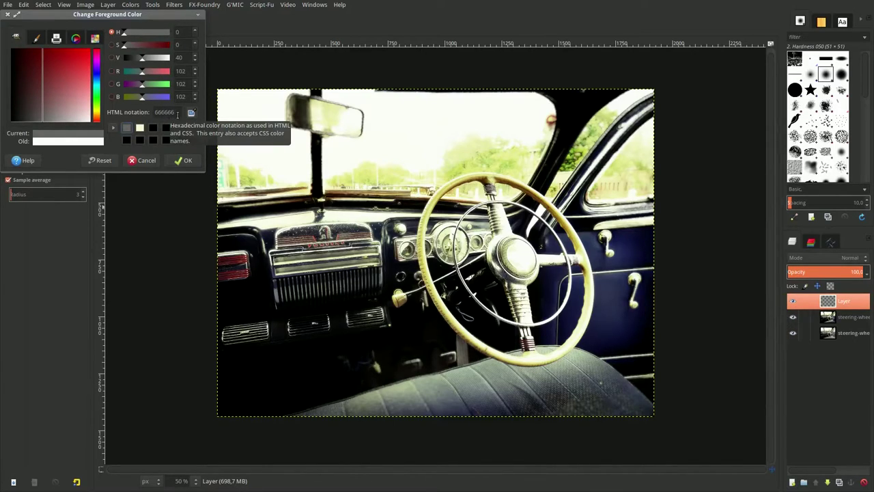
pyautogui.click(183, 160)
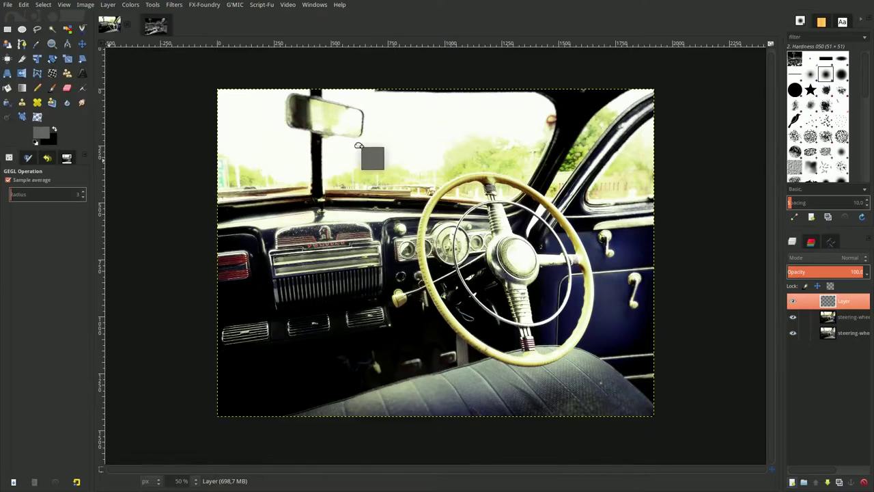
pyautogui.moveTo(43, 134); pyautogui.dragTo(372, 159)
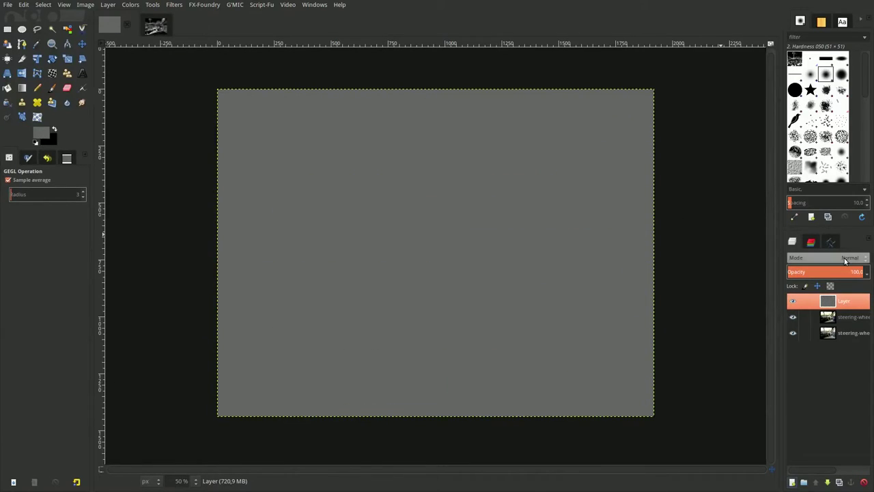
pyautogui.click(845, 259)
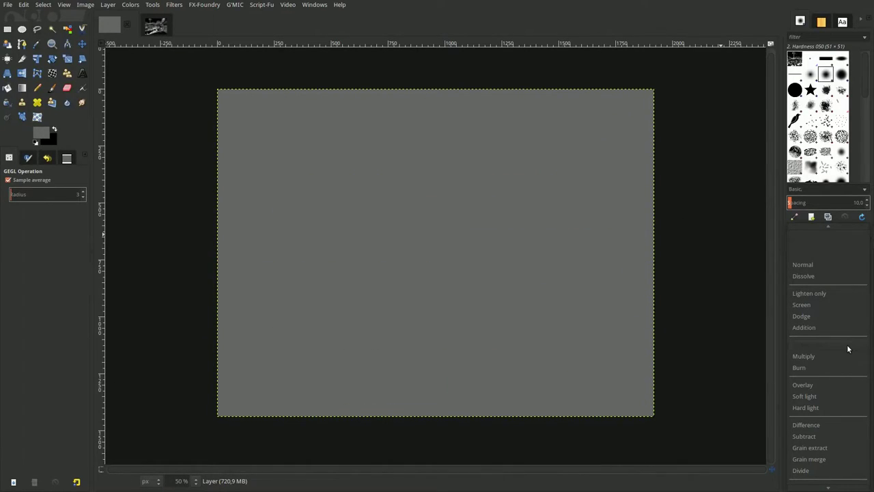
pyautogui.click(840, 386)
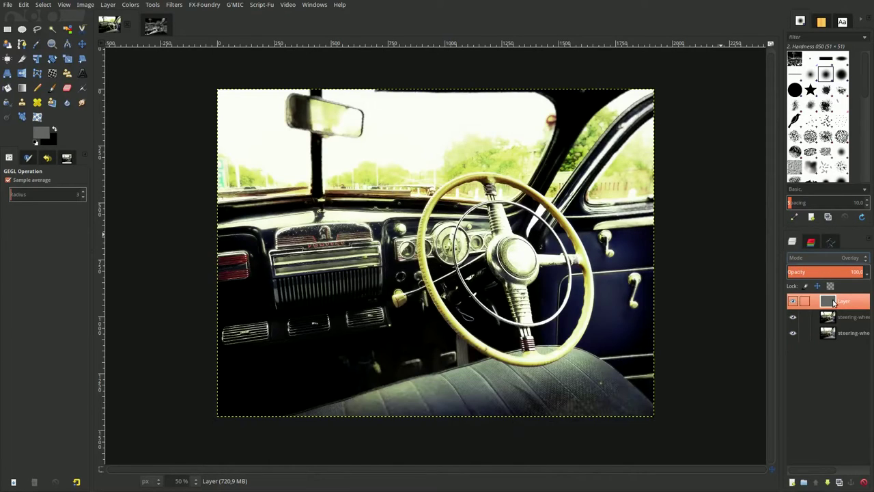
# - Apply CIE lch Noise (Lightness and Chroma 40, Hue 3) with a new random seed to the grey layer
pyautogui.click(175, 5)
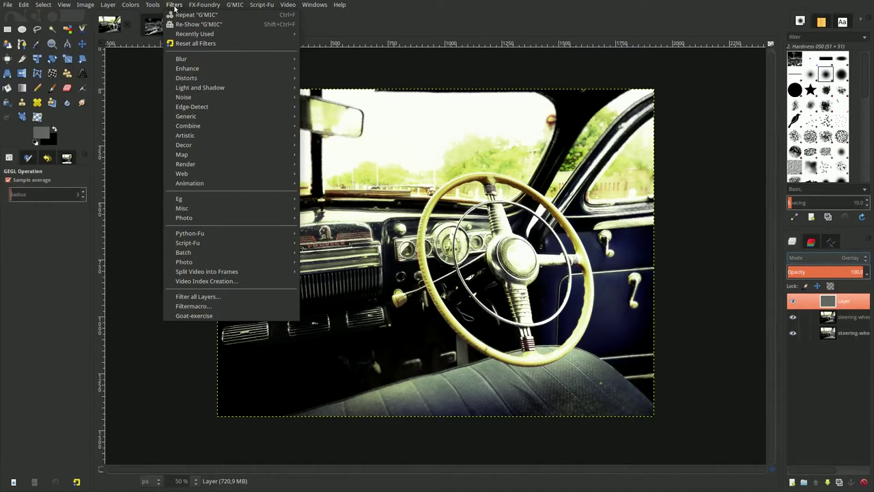
pyautogui.moveTo(184, 97)
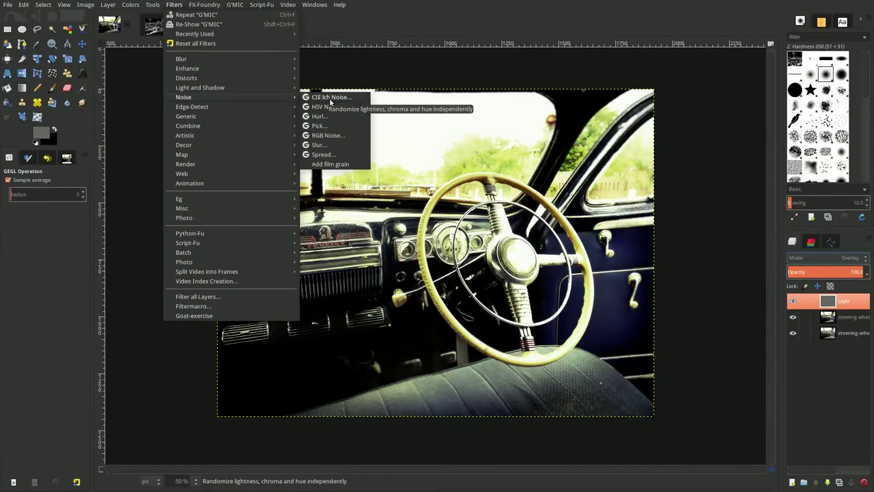
pyautogui.click(344, 97)
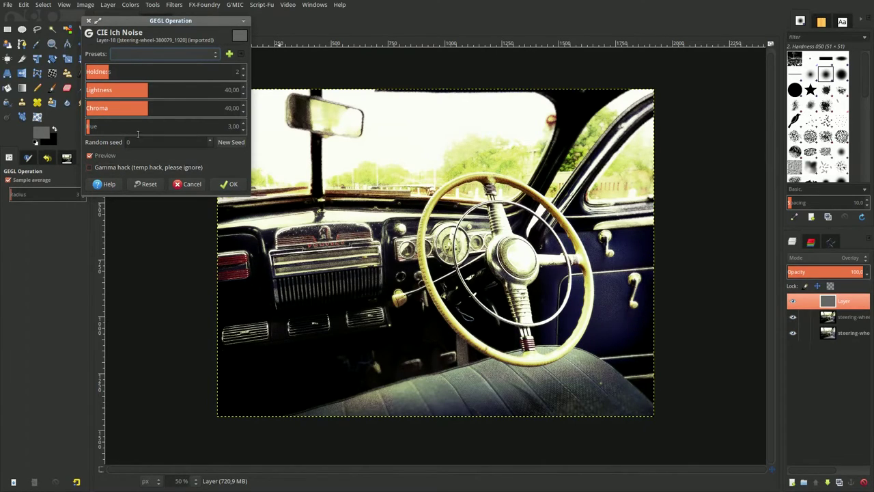
pyautogui.click(230, 142)
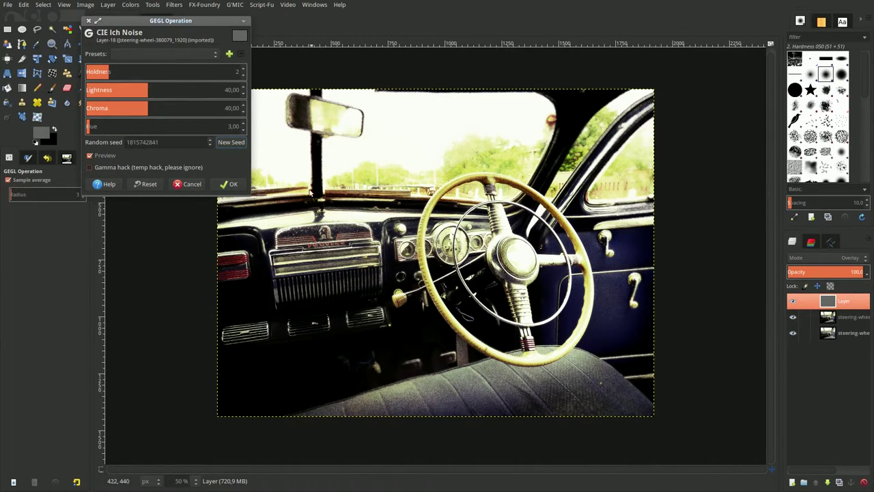
pyautogui.click(232, 184)
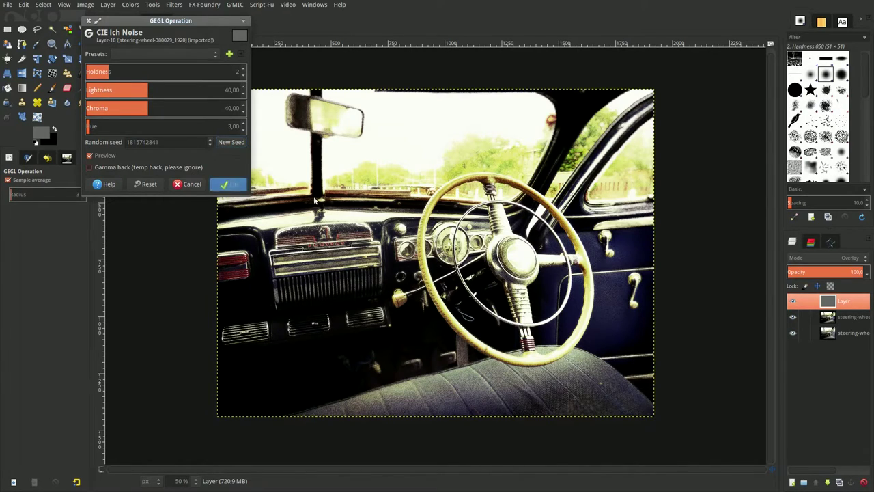
# - Merge the film-grain layer down into the edited copy, then toggle it to compare with the original
pyautogui.rightClick(830, 305)
pyautogui.press('Escape')
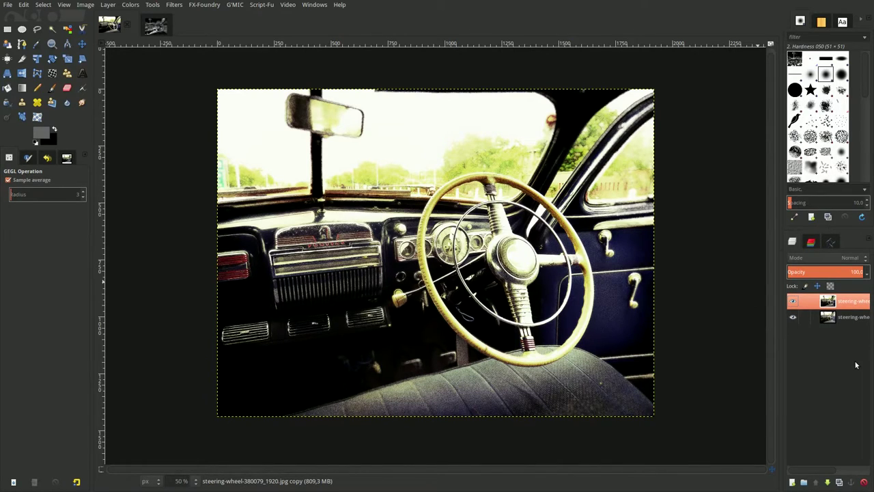
pyautogui.click(794, 302)
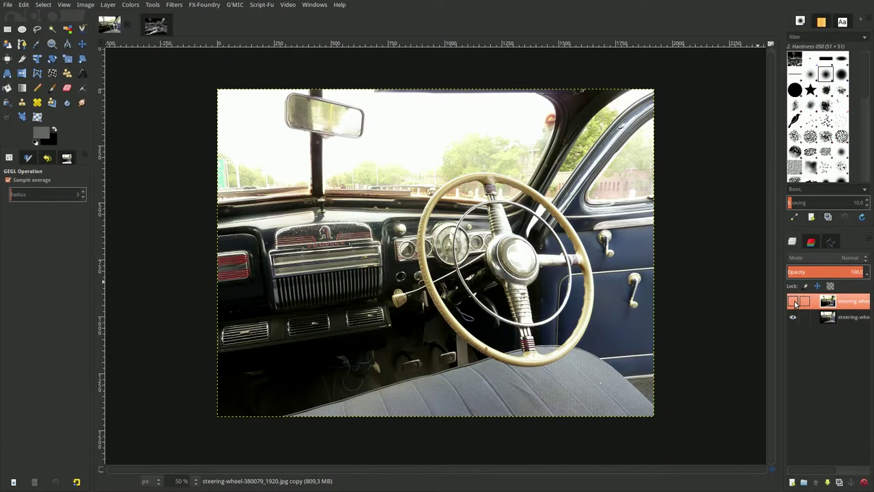
pyautogui.click(793, 301)
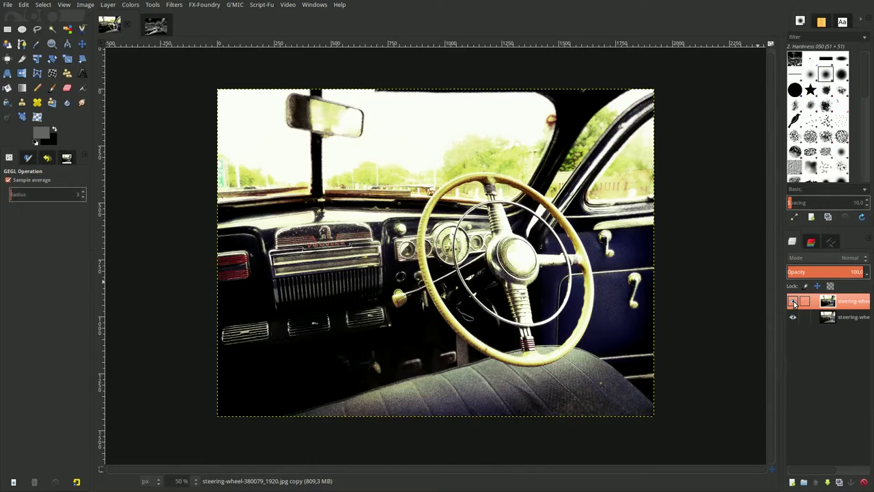
pyautogui.click(794, 303)
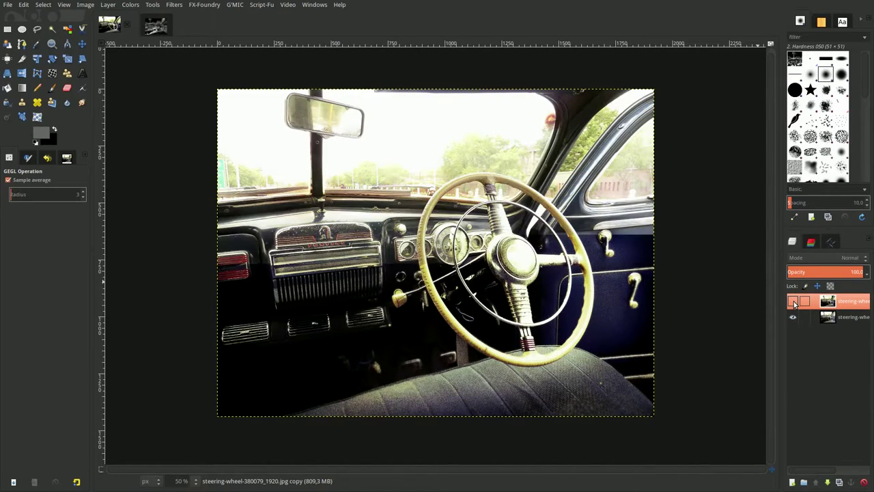
pyautogui.click(793, 303)
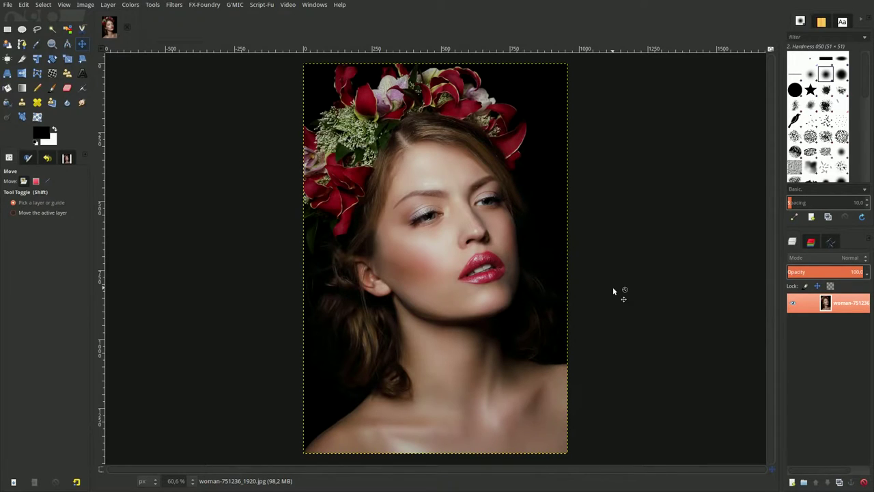
# - Duplicate the portrait twice, hide the original, and make the top copy black-and-white with Mono Mixer
pyautogui.click(839, 481)
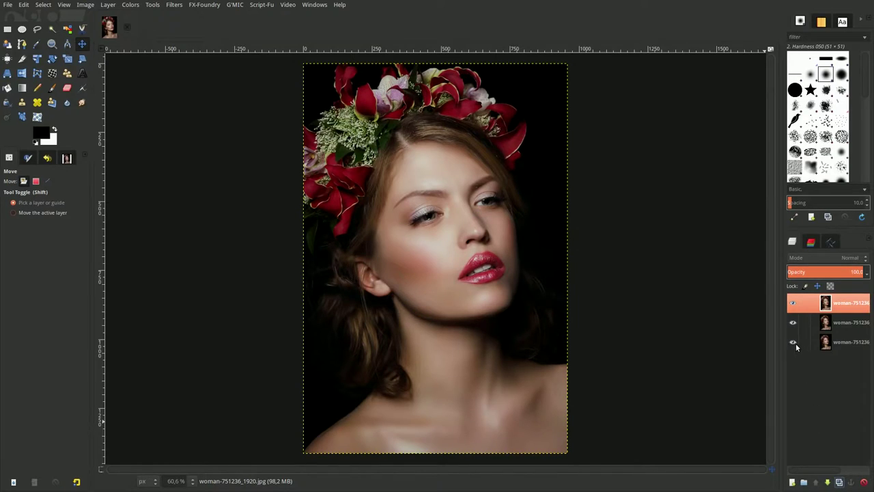
pyautogui.click(792, 342)
pyautogui.click(130, 5)
pyautogui.moveTo(146, 150)
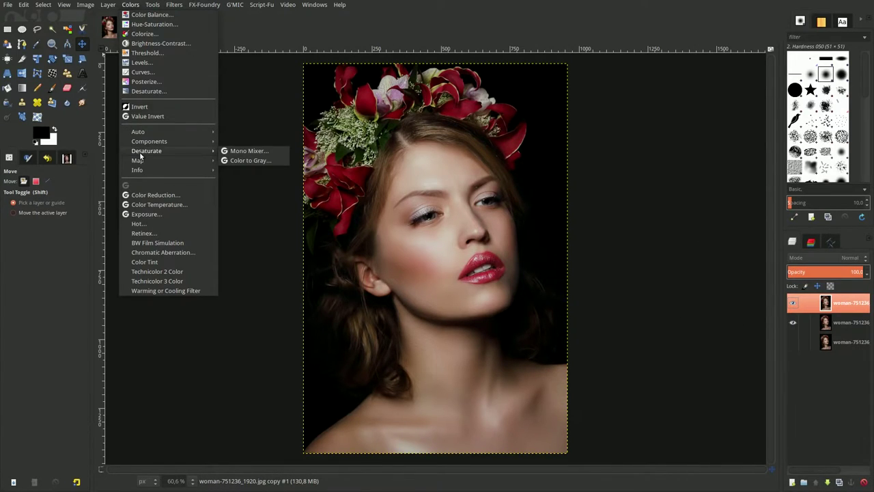
pyautogui.click(233, 153)
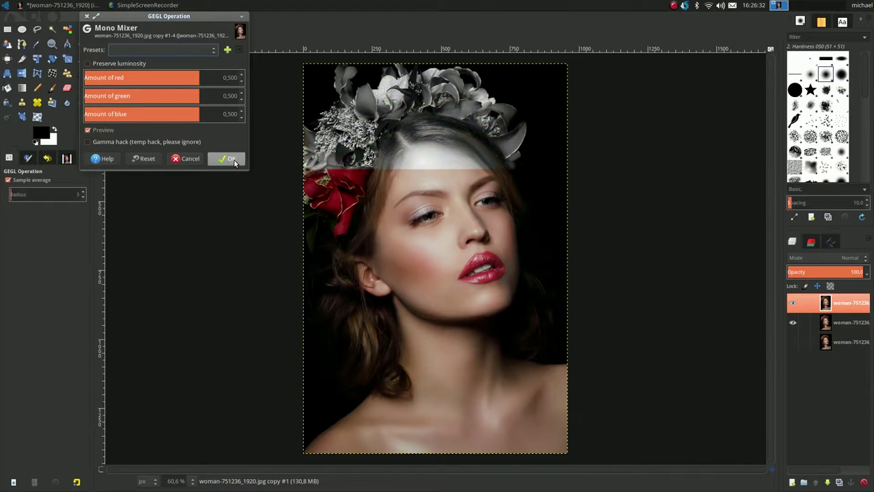
pyautogui.click(234, 163)
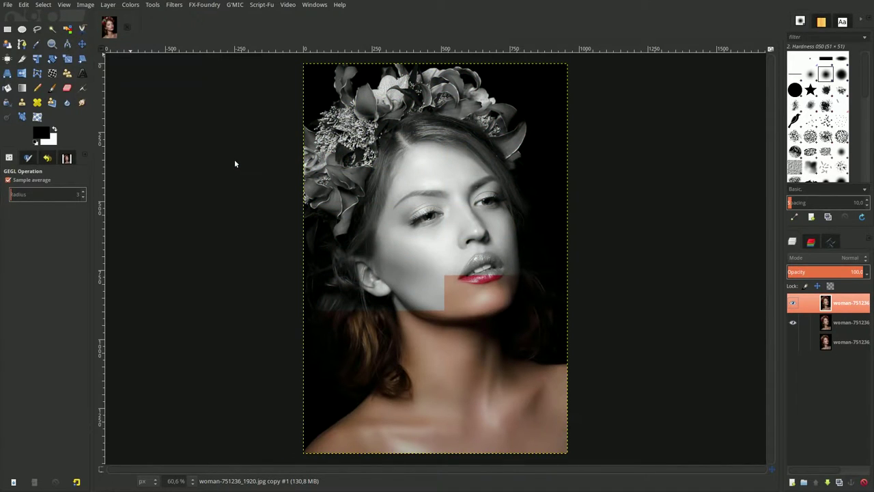
# - Blend the black-and-white copy in Overlay mode at 37% opacity
pyautogui.click(850, 273)
pyautogui.press('Return')
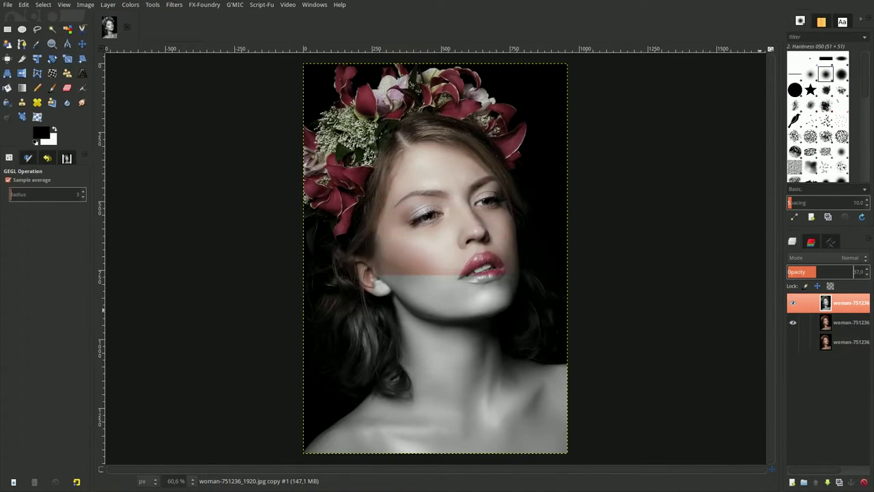
pyautogui.click(847, 258)
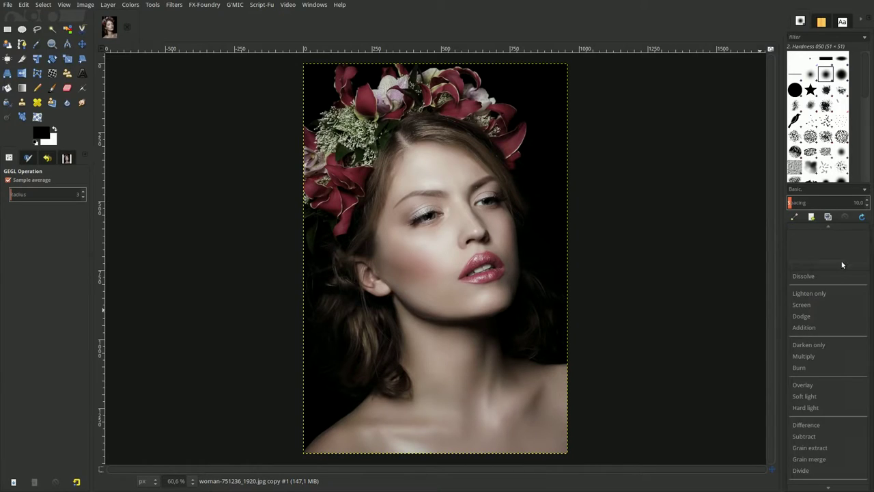
pyautogui.click(823, 382)
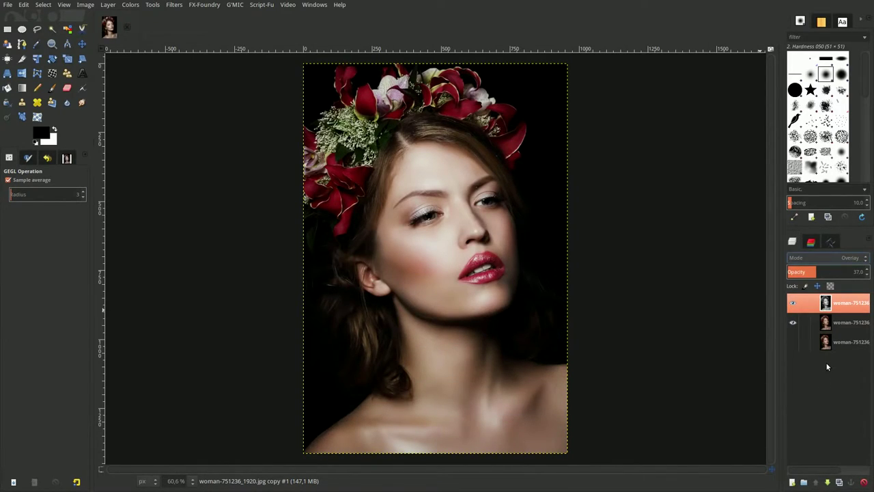
pyautogui.click(828, 323)
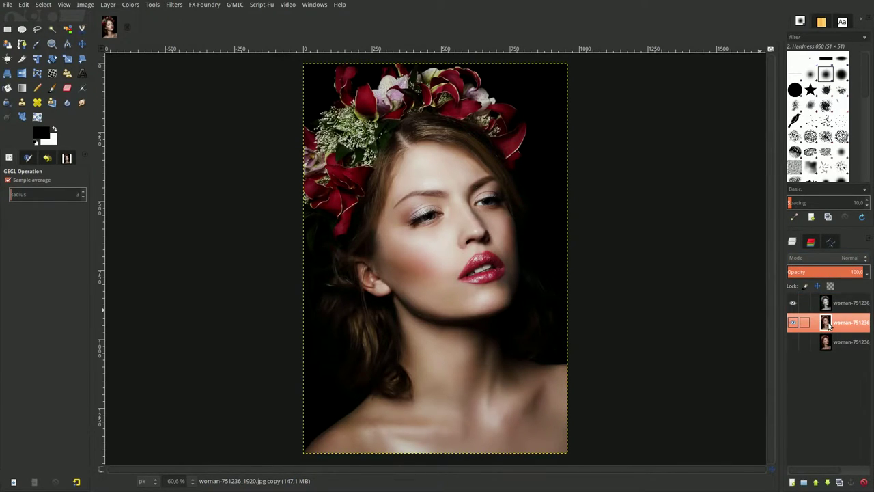
# - Open Levels on the middle copy and set the output black level to 5
pyautogui.click(130, 6)
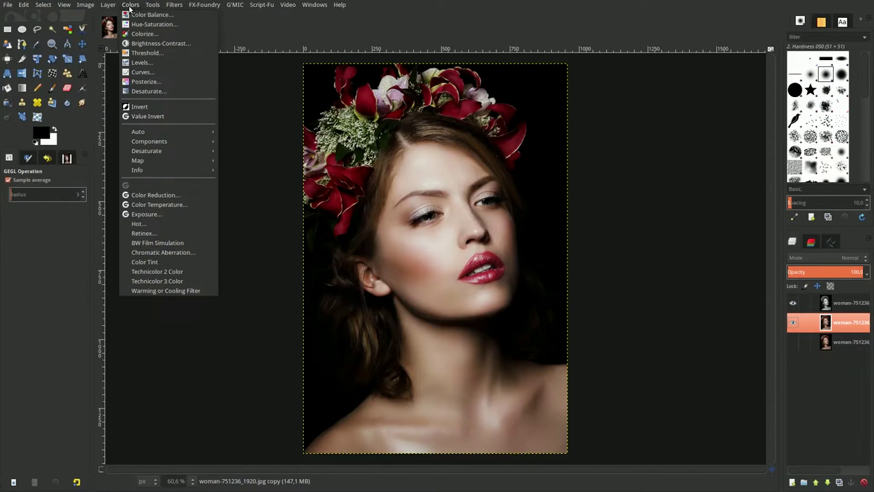
pyautogui.click(141, 62)
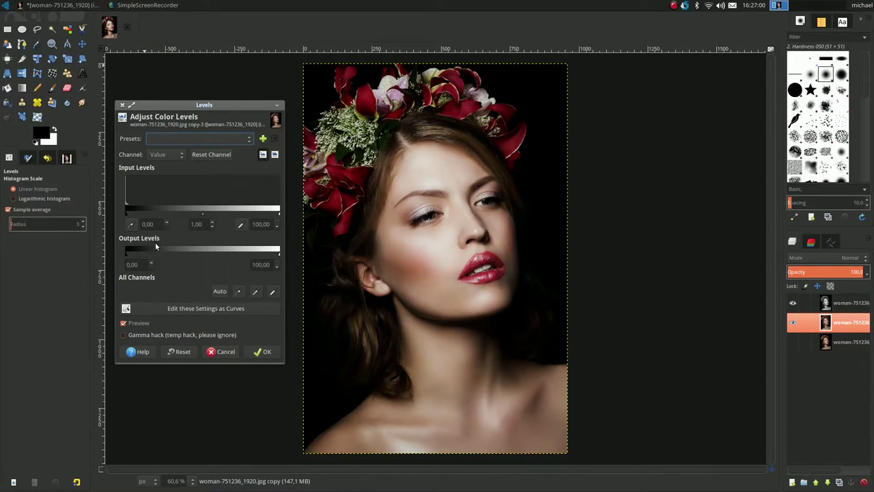
pyautogui.doubleClick(141, 264)
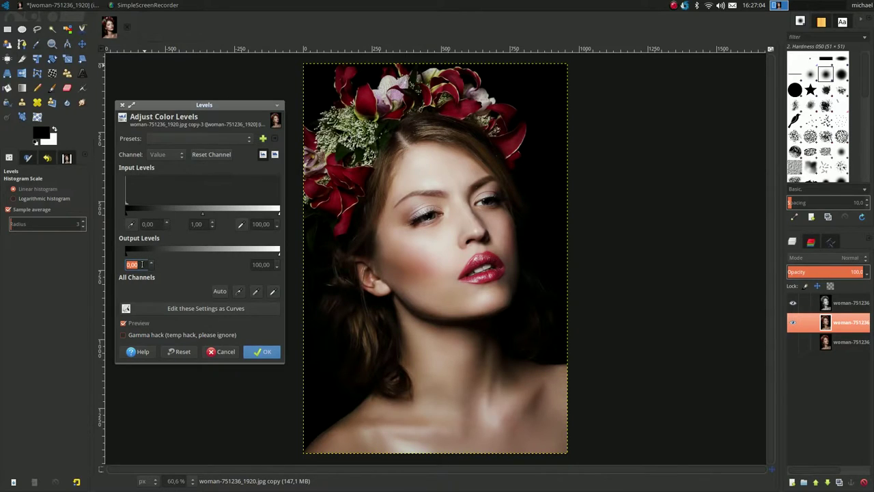
pyautogui.write('5')
pyautogui.press('Return')
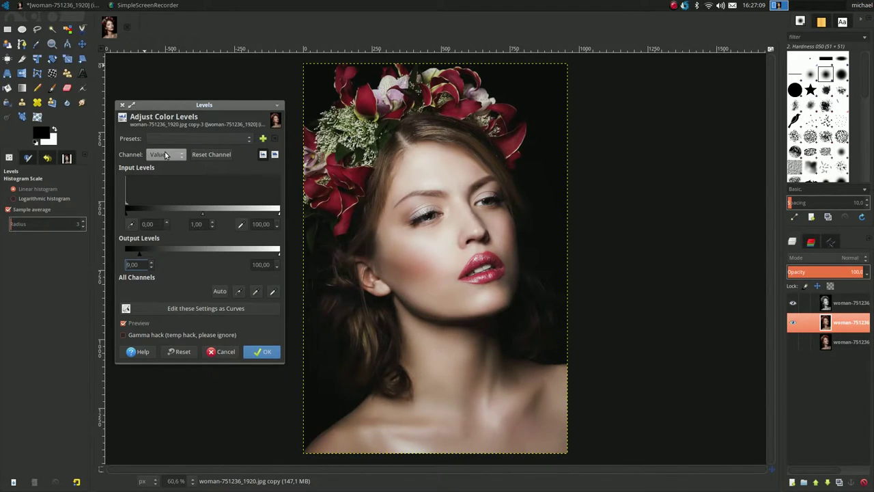
# - Switch Levels to the Red channel and set its input white point to 88
pyautogui.click(165, 154)
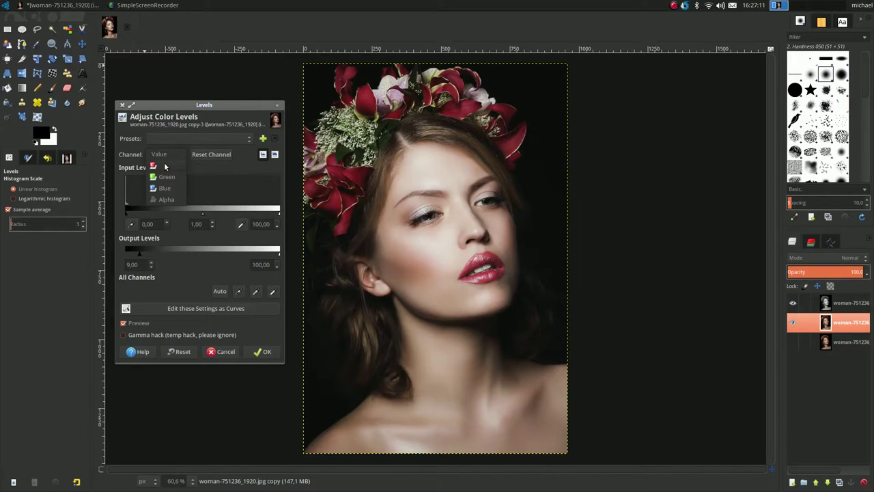
pyautogui.click(164, 166)
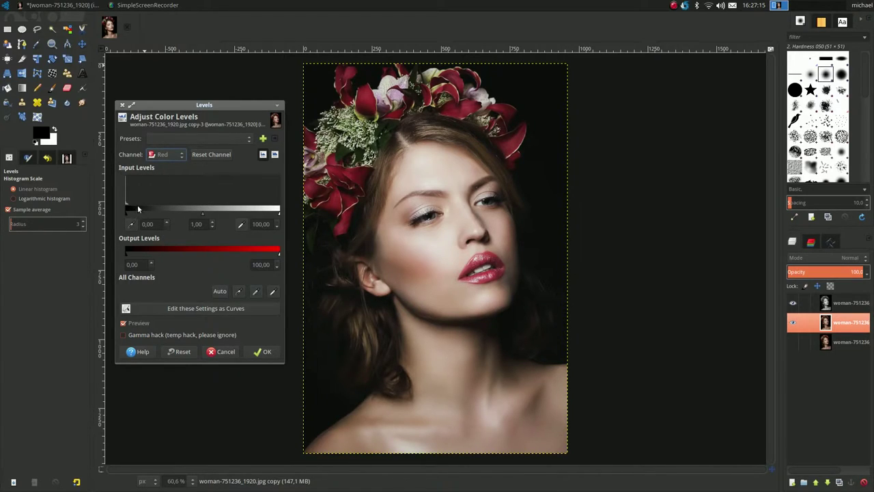
pyautogui.doubleClick(263, 224)
pyautogui.click(263, 224)
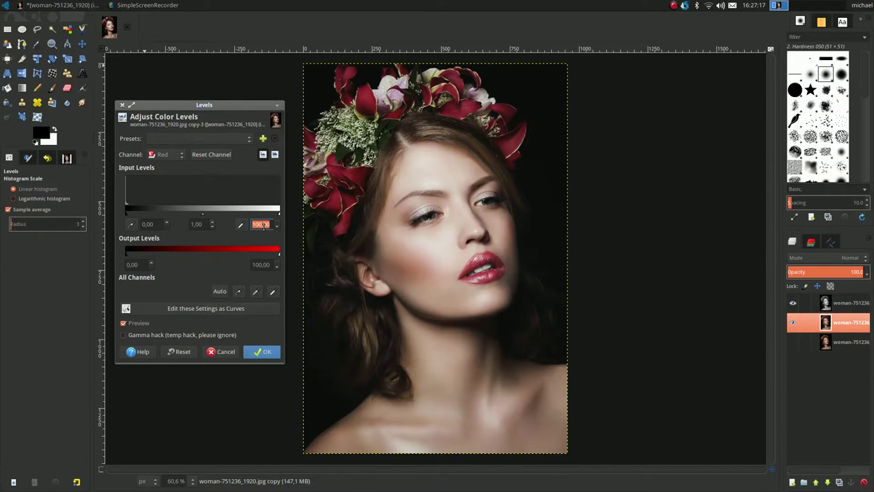
pyautogui.write('88')
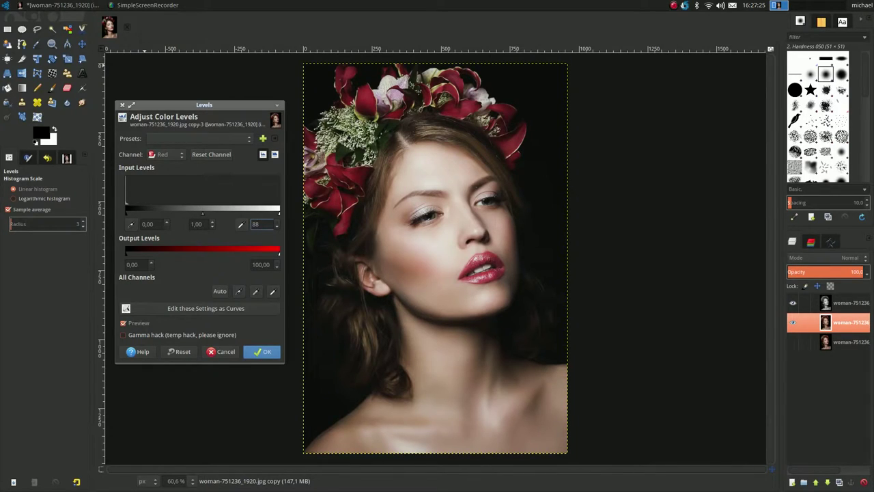
# - In Levels, set Red highlights to 88 and output black to 23, then Green output black to 3
pyautogui.click(138, 264)
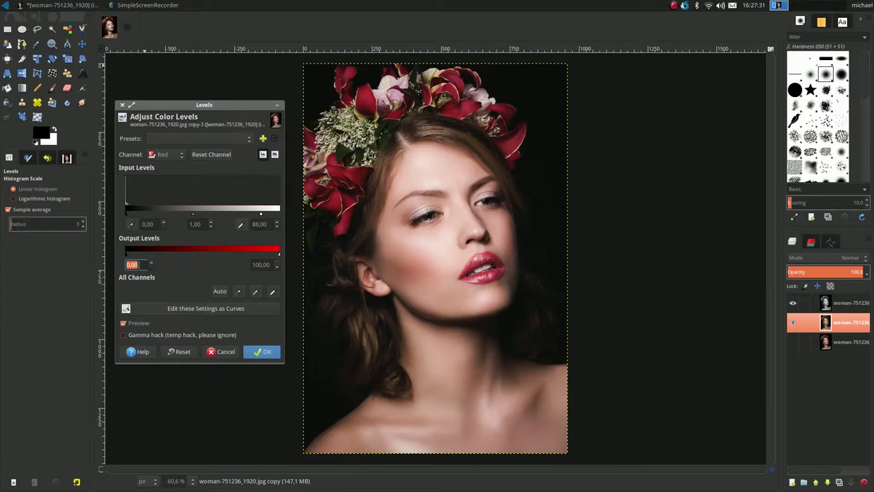
pyautogui.write('23')
pyautogui.press('Return')
pyautogui.click(162, 156)
pyautogui.click(160, 168)
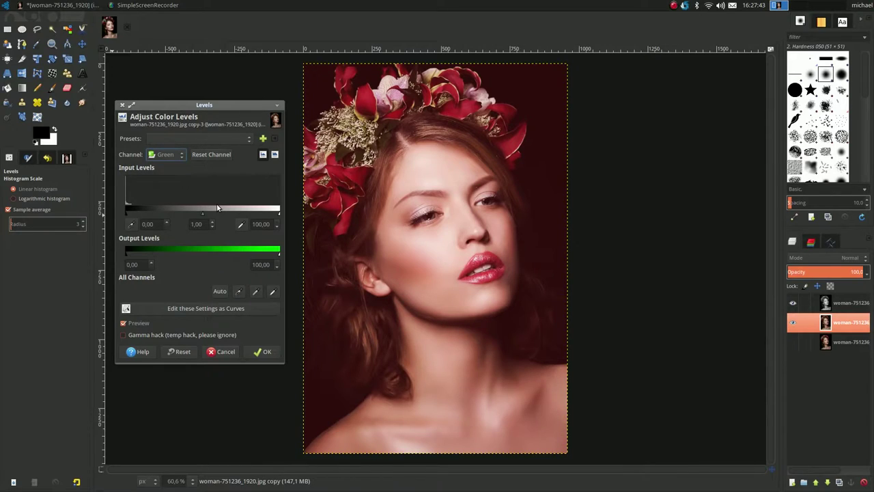
pyautogui.tripleClick(132, 265)
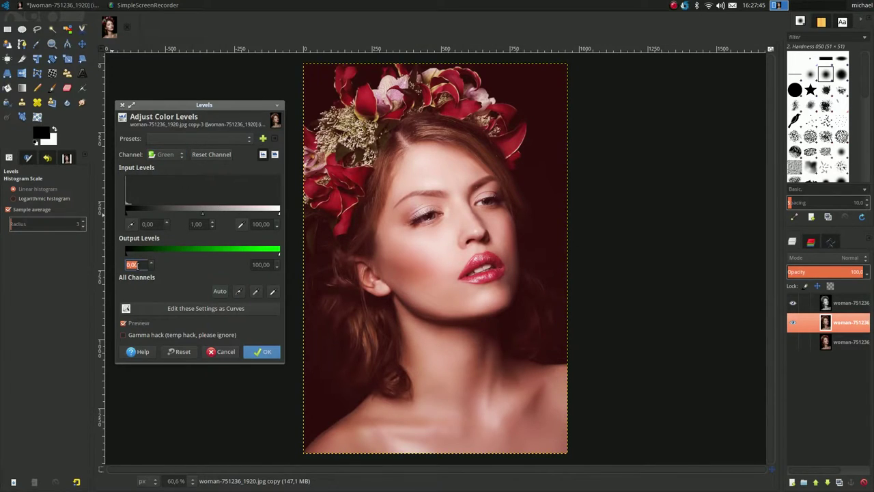
pyautogui.write('3')
pyautogui.press('Return')
# - Lift the Blue channel output black to 12 and apply the Levels adjustment
pyautogui.click(165, 154)
pyautogui.click(166, 169)
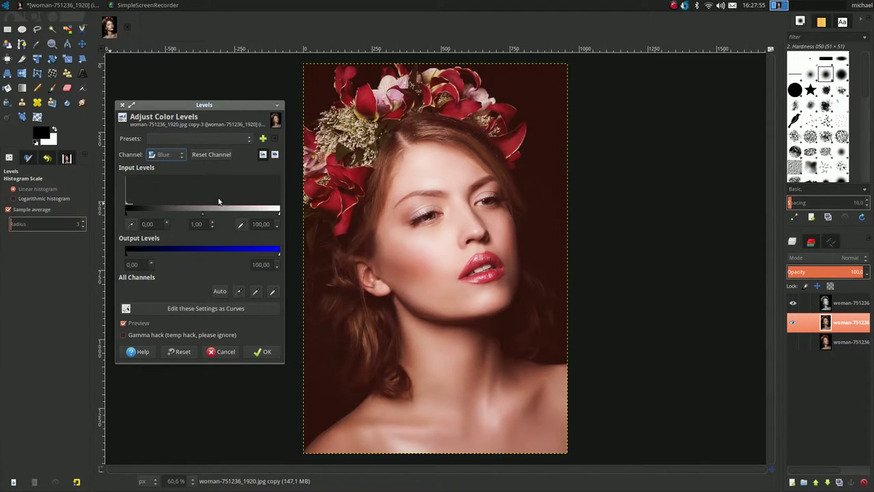
pyautogui.doubleClick(136, 265)
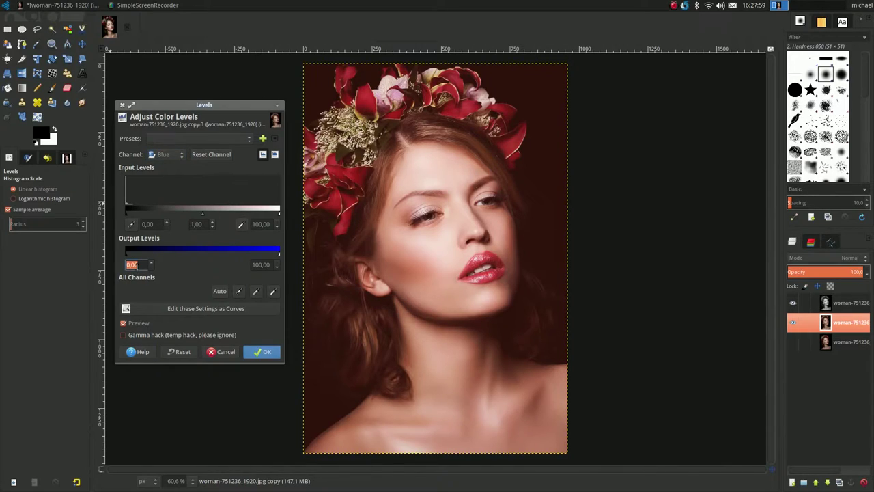
pyautogui.write('12')
pyautogui.press('Return')
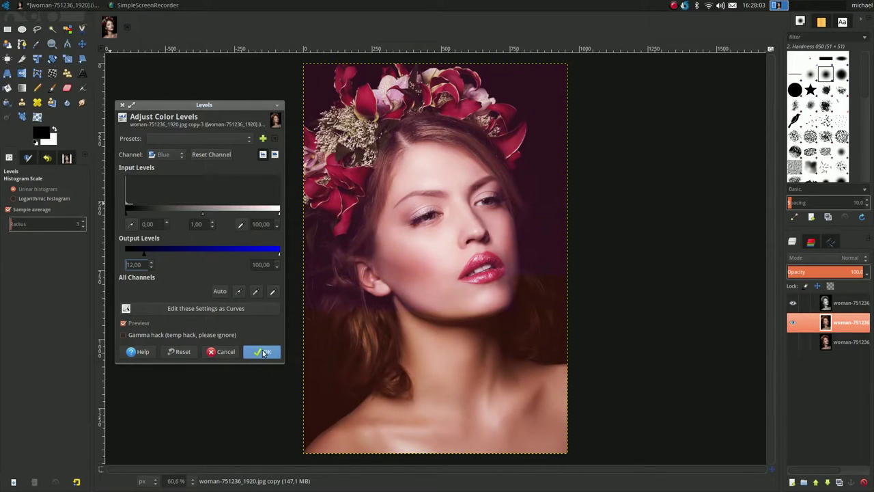
pyautogui.click(264, 352)
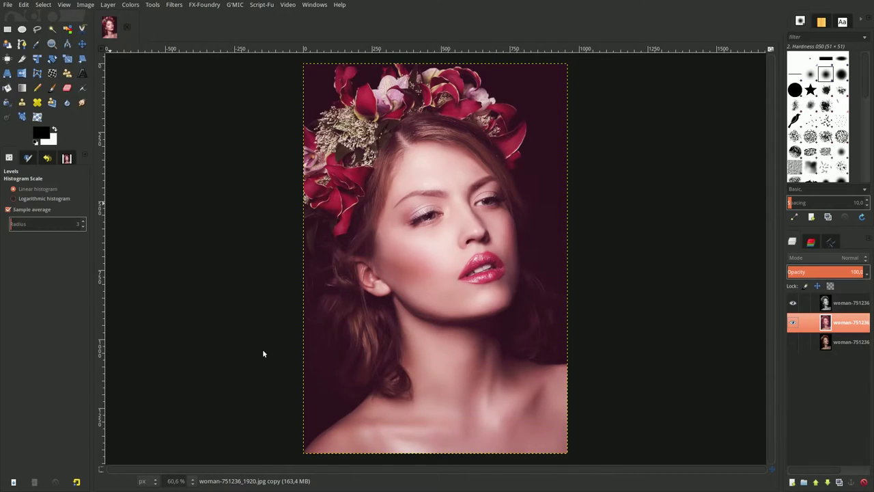
# - Merge the 37% Overlay layer down into the tinted portrait copy with Ctrl+M
pyautogui.click(828, 304)
pyautogui.rightClick(828, 303)
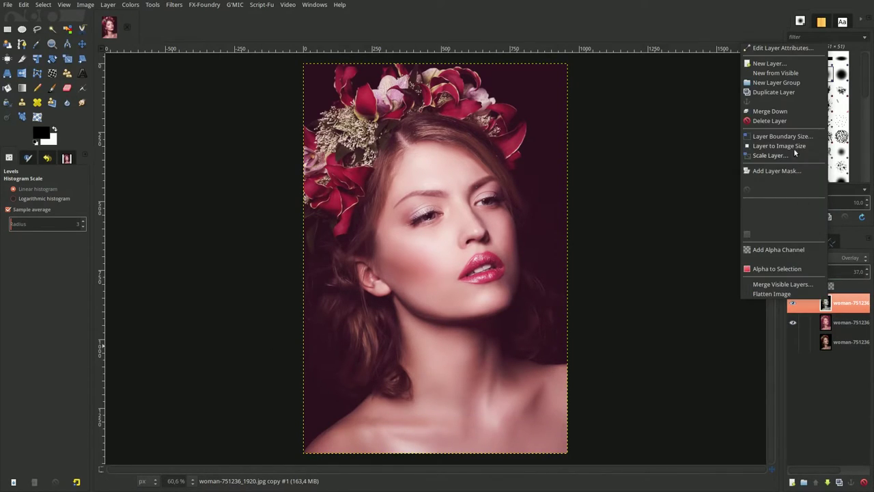
pyautogui.press('Escape')
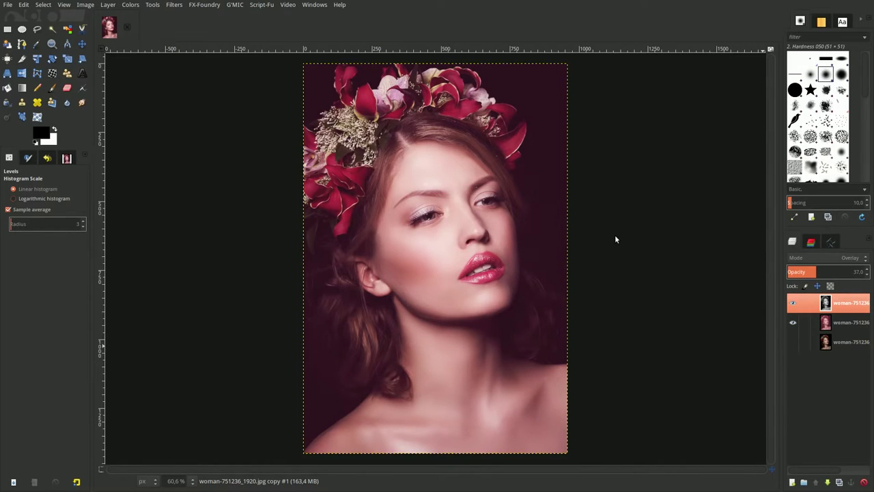
pyautogui.hotkey('ctrl', 'm')
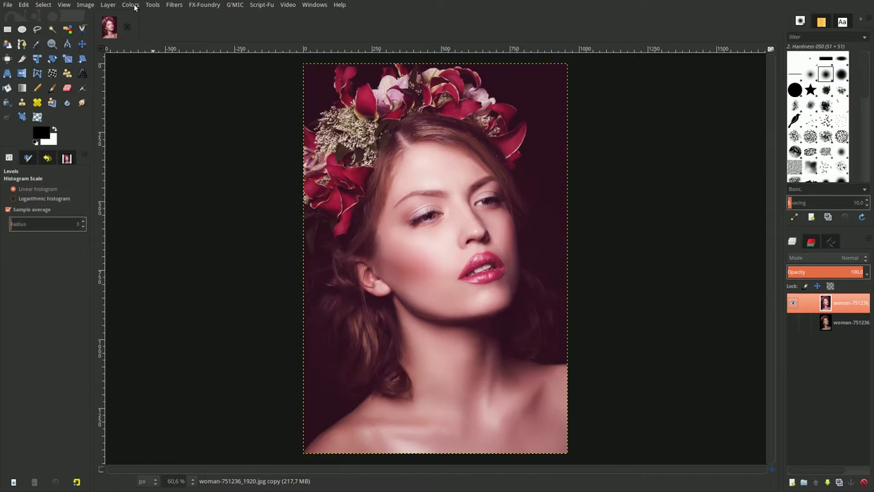
pyautogui.click(131, 5)
# - Apply Brightness-Contrast with brightness -0.010 and contrast 0.050 to the merged portrait
pyautogui.click(145, 43)
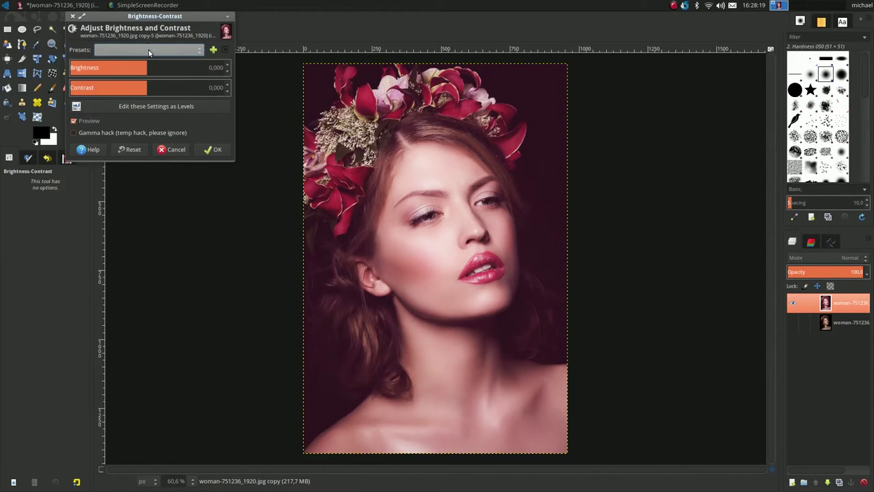
pyautogui.doubleClick(217, 67)
pyautogui.press('BackSpace')
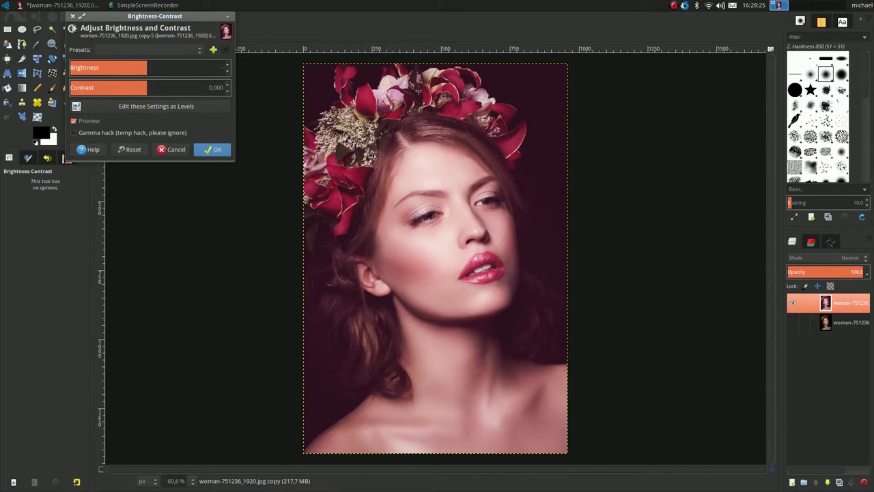
pyautogui.write('010')
pyautogui.click(216, 88)
pyautogui.write('0,05')
pyautogui.press('Return')
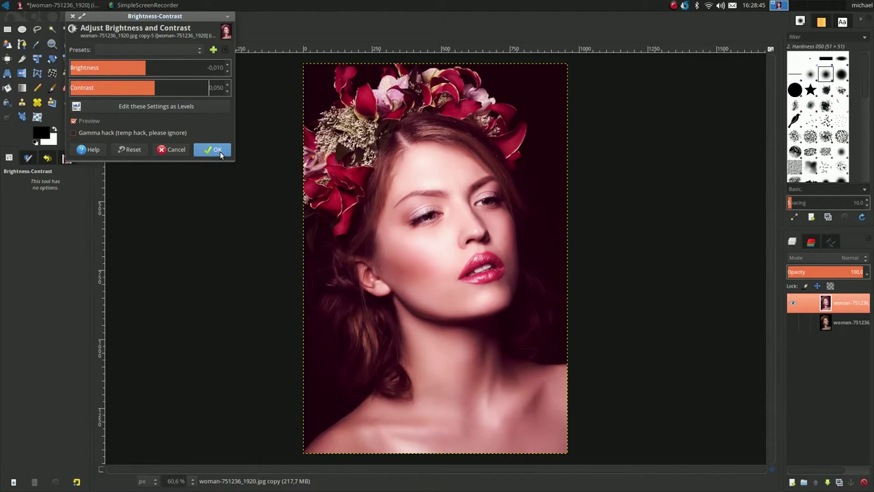
pyautogui.click(220, 154)
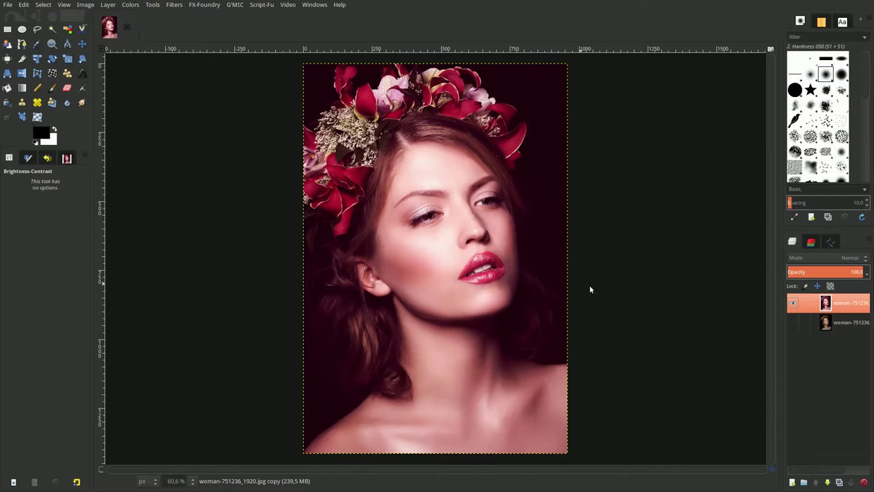
# - Add a transparent top layer and fill it with near-white fff8f2
pyautogui.click(792, 482)
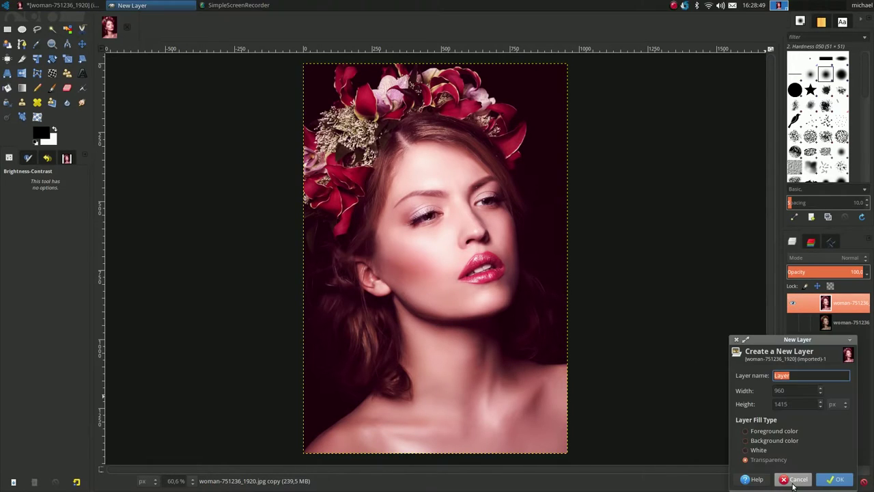
pyautogui.click(834, 478)
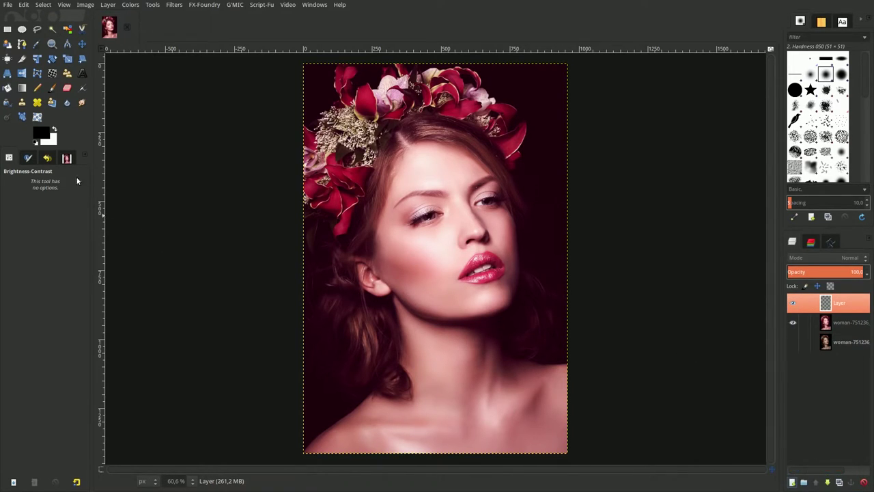
pyautogui.click(48, 135)
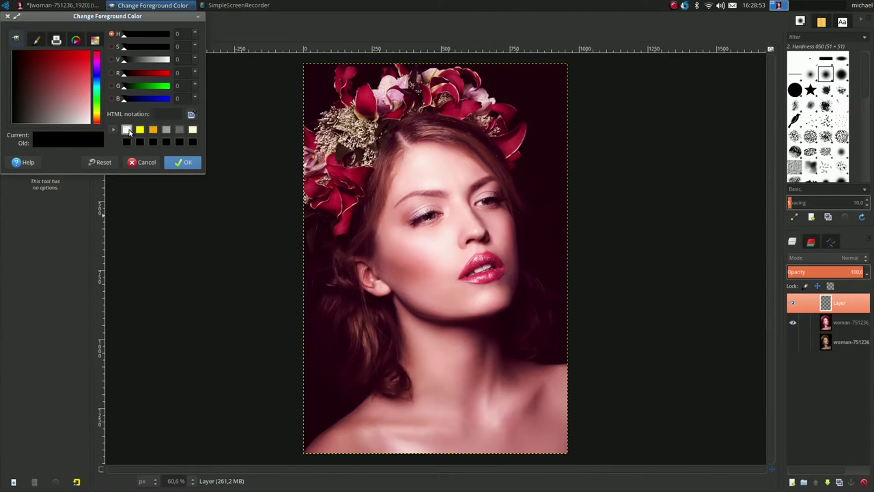
pyautogui.click(127, 130)
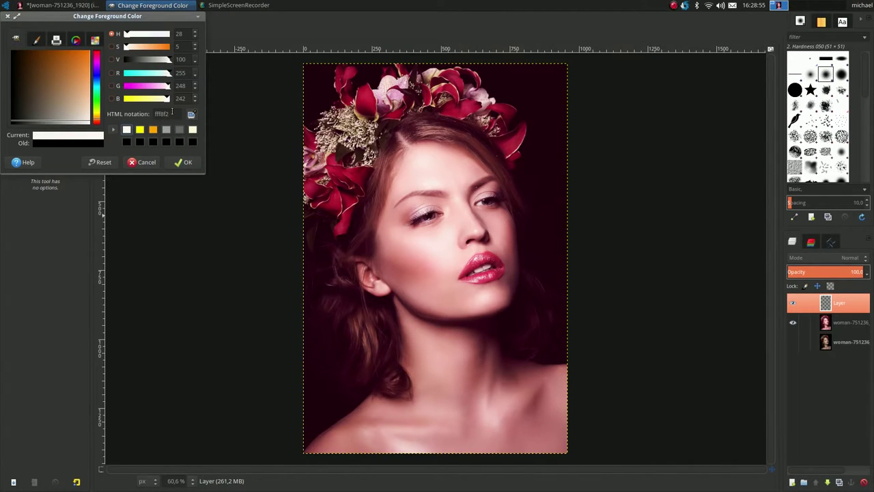
pyautogui.click(161, 114)
pyautogui.moveTo(154, 114); pyautogui.dragTo(174, 113)
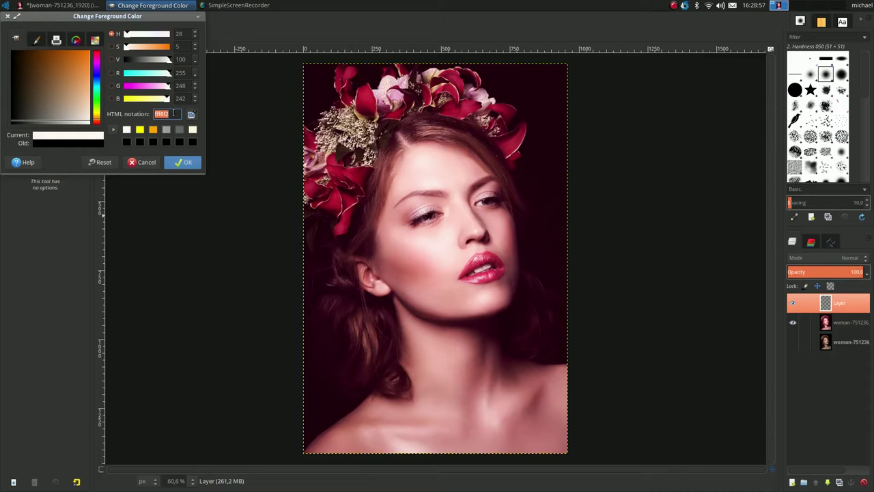
pyautogui.click(183, 162)
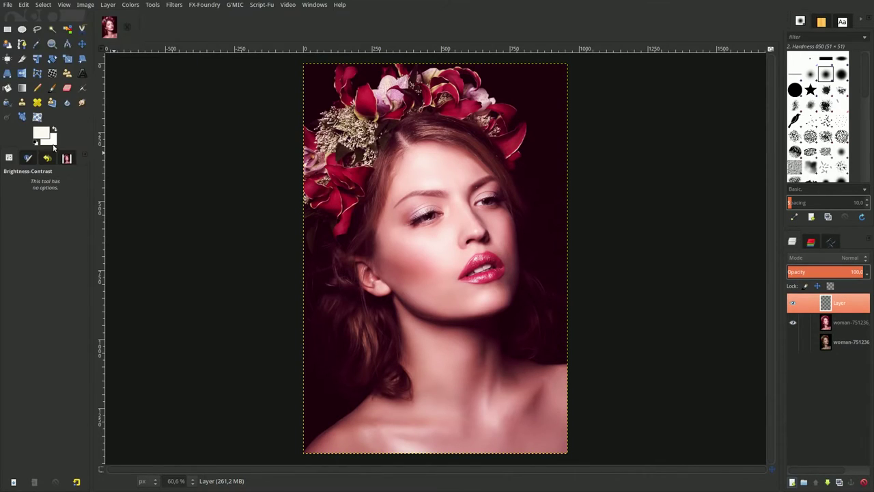
pyautogui.moveTo(46, 134); pyautogui.dragTo(384, 214)
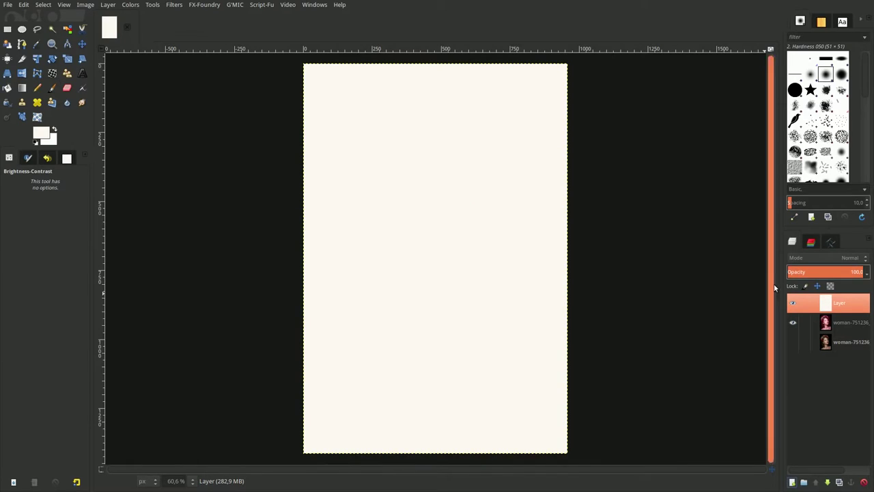
# - Set the cream layer to Multiply mode and reselect the portrait copy layer
pyautogui.click(833, 258)
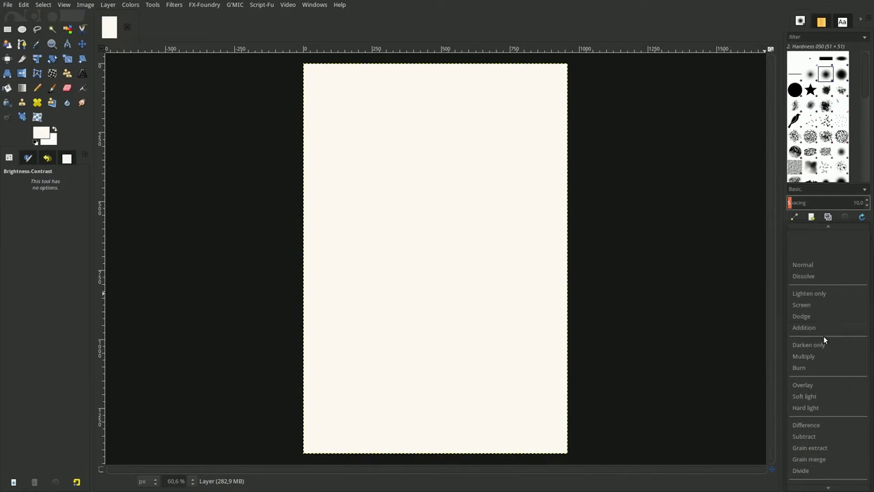
pyautogui.click(821, 356)
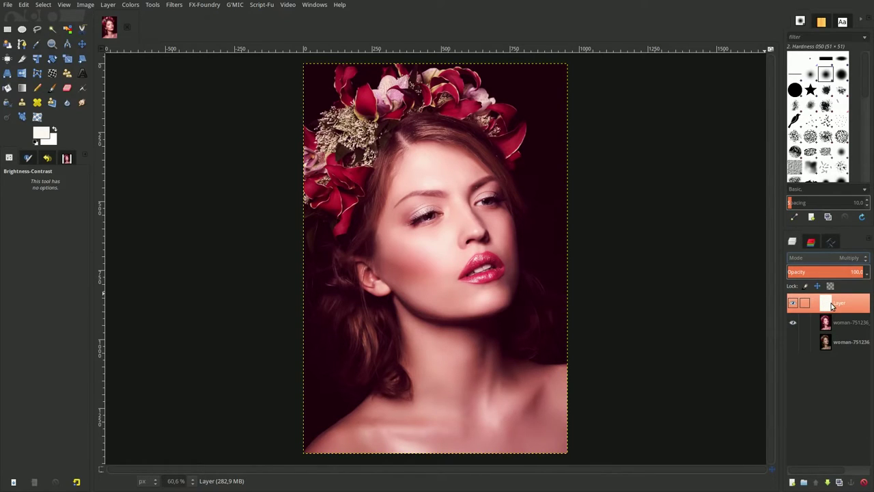
pyautogui.click(826, 323)
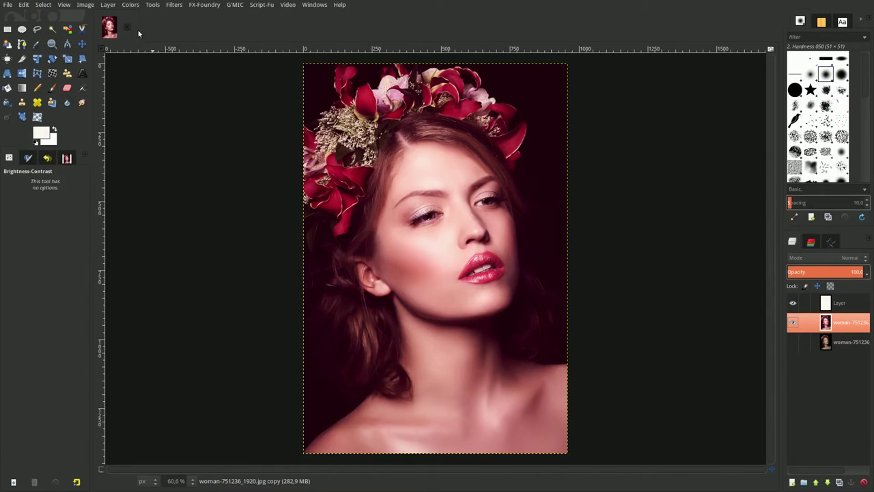
# - Start Levels on the portrait copy with an input black point of 9
pyautogui.click(129, 6)
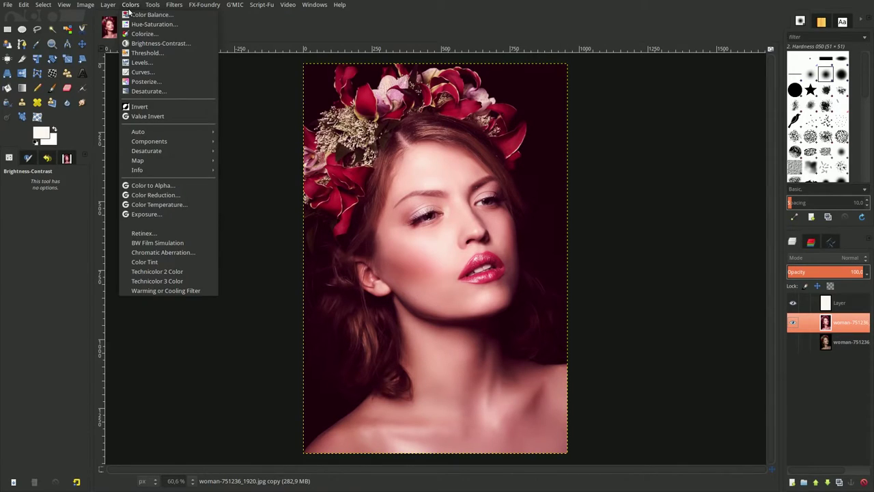
pyautogui.click(142, 62)
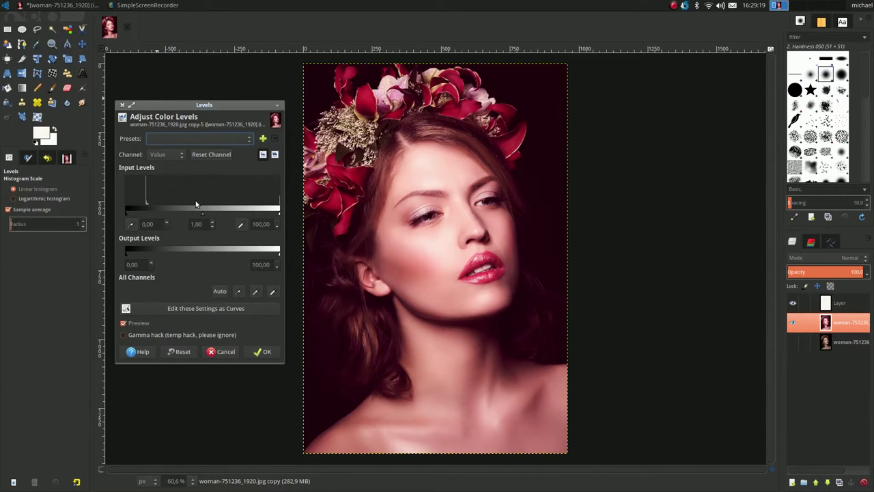
pyautogui.doubleClick(148, 224)
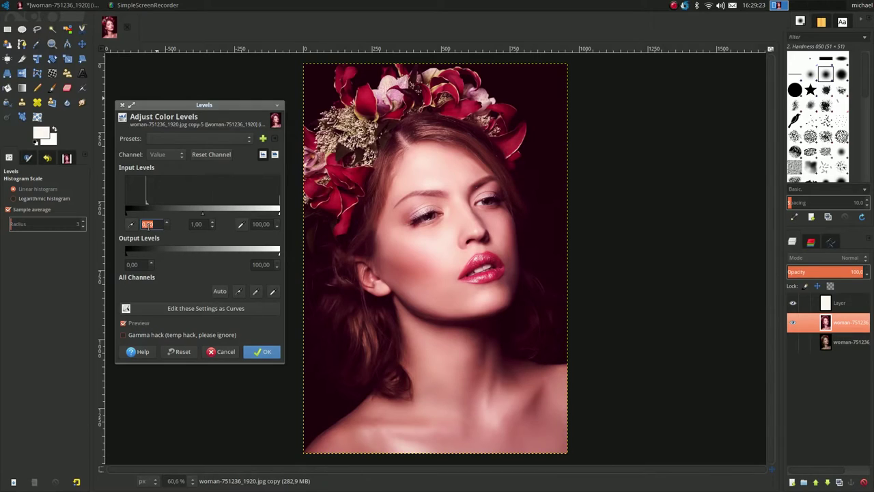
pyautogui.write('9')
pyautogui.press('Return')
# - Set the Levels gamma to 0.91 and the output black to 7
pyautogui.doubleClick(201, 226)
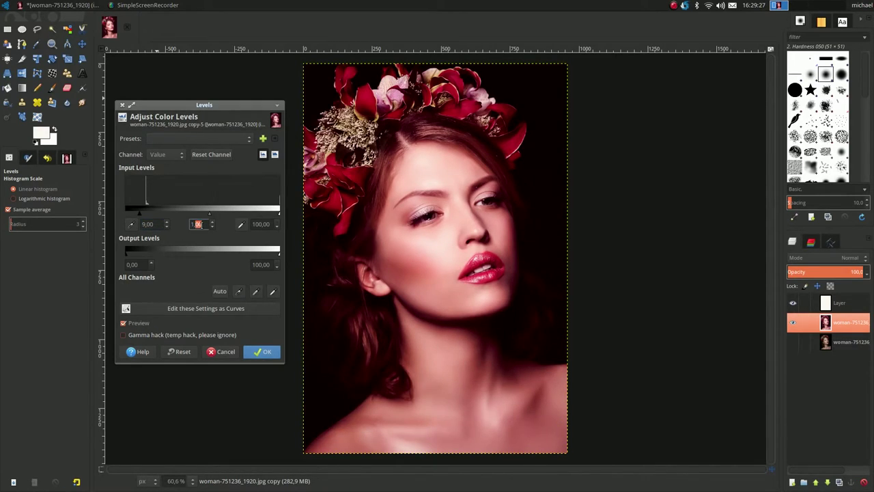
pyautogui.press('BackSpace')
pyautogui.write('0,91')
pyautogui.press('Return')
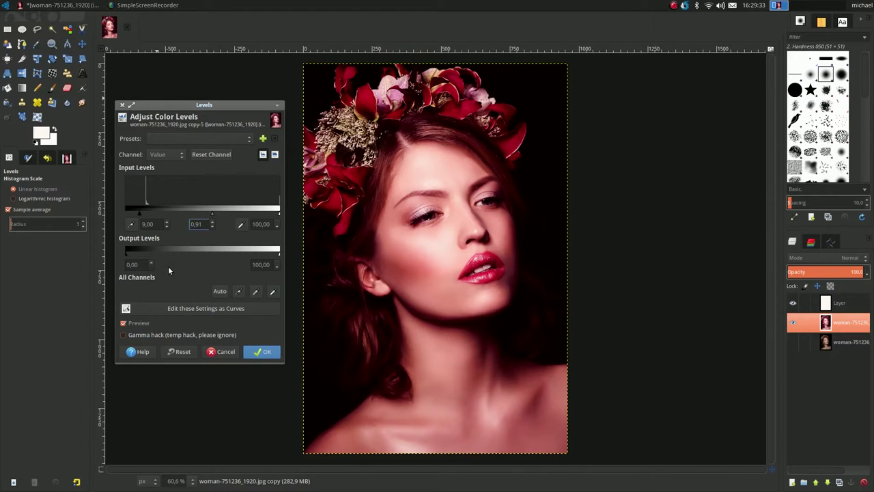
pyautogui.click(137, 264)
pyautogui.doubleClick(136, 264)
pyautogui.write('7')
pyautogui.click(165, 156)
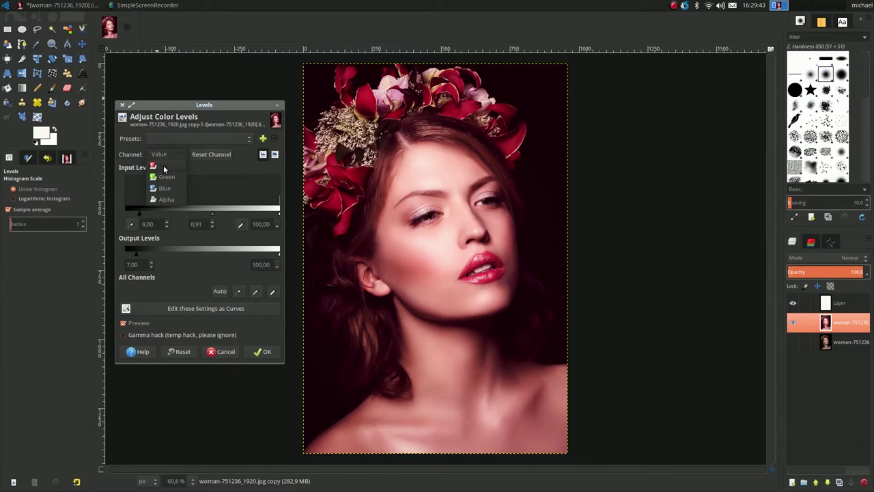
# - Set Red output black to 9, then Green input highlights to 86 and output black to 3
pyautogui.click(164, 167)
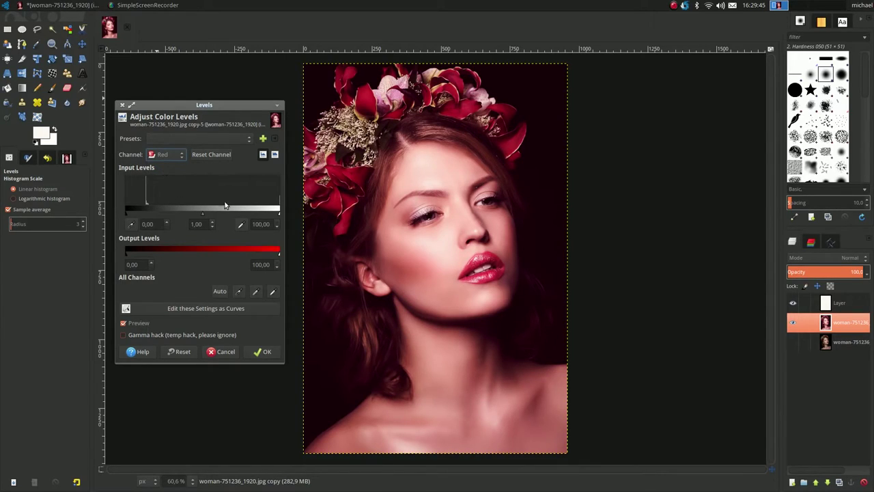
pyautogui.doubleClick(129, 264)
pyautogui.write('9')
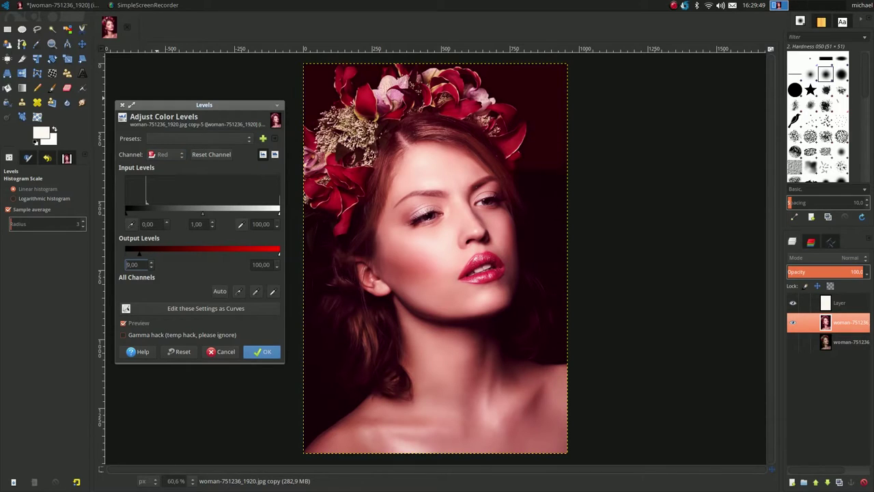
pyautogui.click(157, 155)
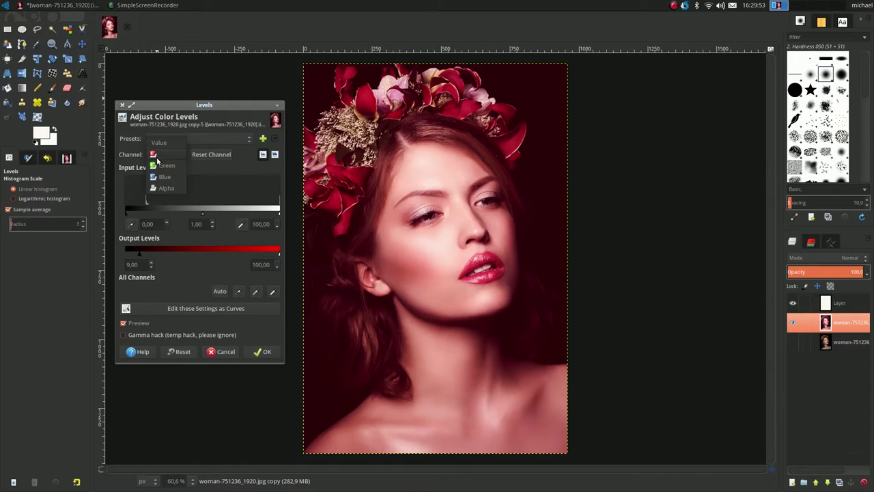
pyautogui.click(157, 166)
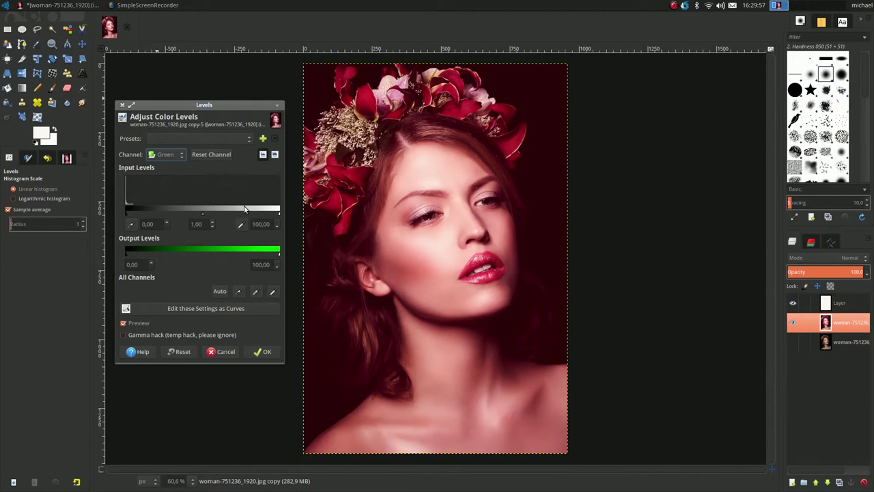
pyautogui.doubleClick(259, 224)
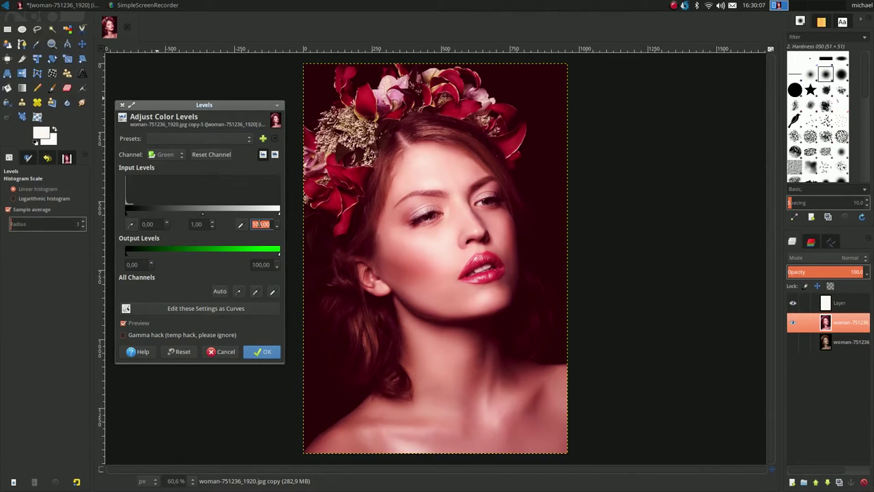
pyautogui.write('86')
pyautogui.click(140, 266)
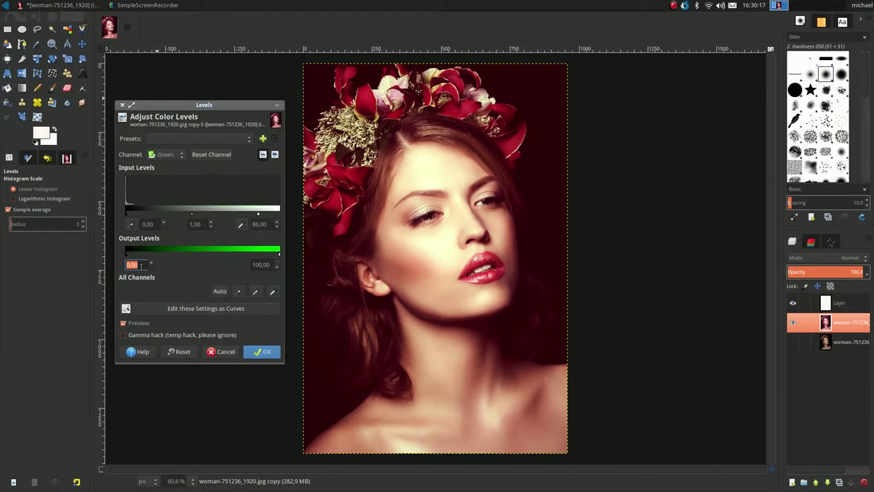
pyautogui.write('3')
# - Set Blue gamma to 0.94 and output black to 18, then apply the Levels grade
pyautogui.click(163, 154)
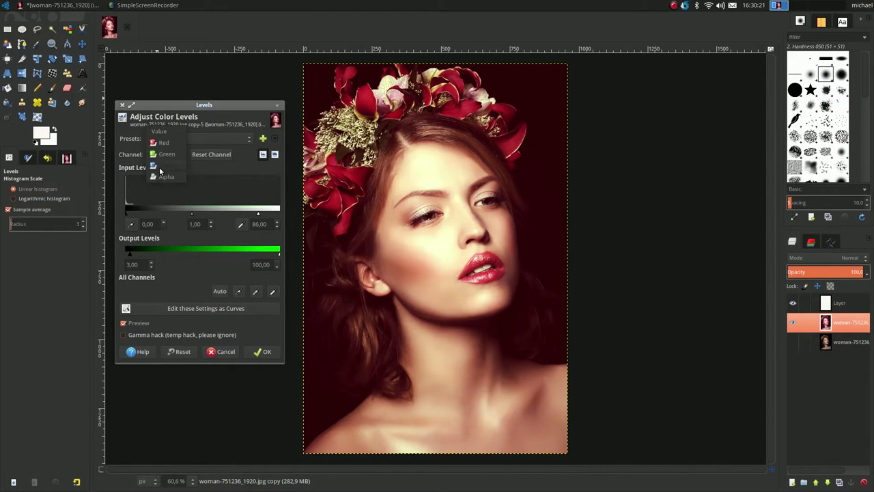
pyautogui.click(160, 165)
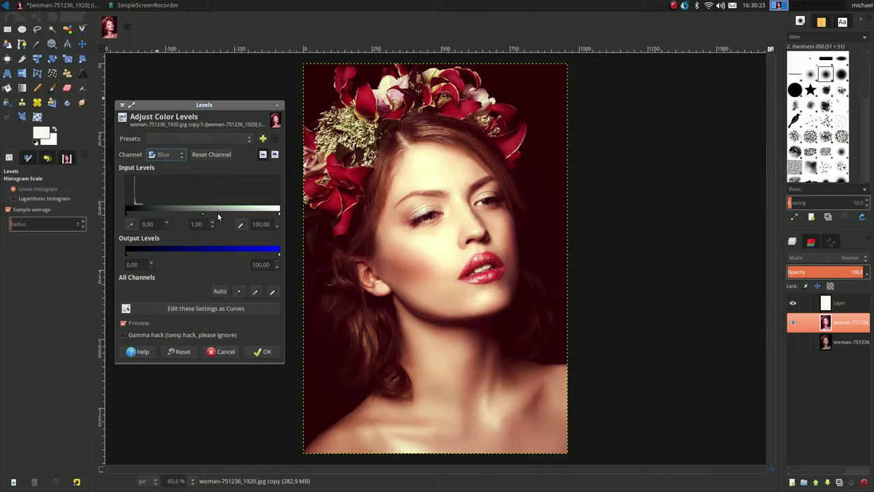
pyautogui.doubleClick(197, 224)
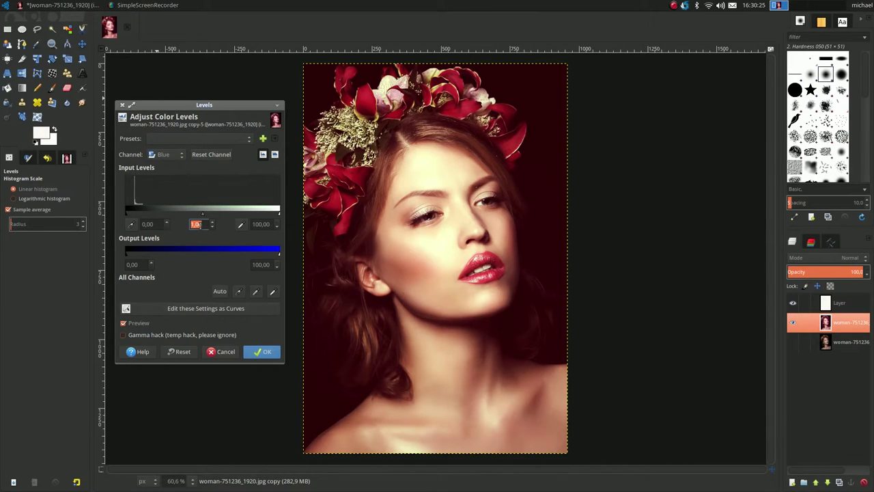
pyautogui.write('0,')
pyautogui.write('94')
pyautogui.press('Return')
pyautogui.doubleClick(133, 265)
pyautogui.write('18')
pyautogui.press('Return')
pyautogui.click(262, 354)
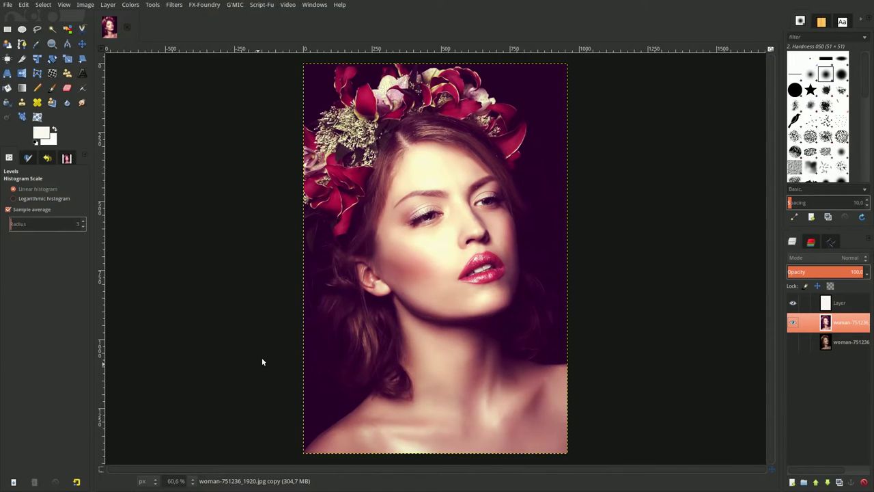
# - Merge the white top layer down into the graded portrait
pyautogui.click(826, 306)
pyautogui.rightClick(827, 305)
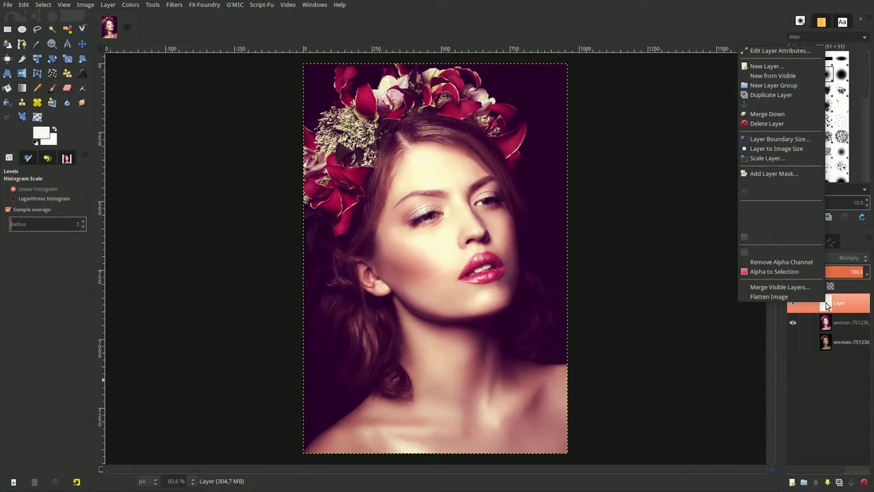
pyautogui.click(780, 115)
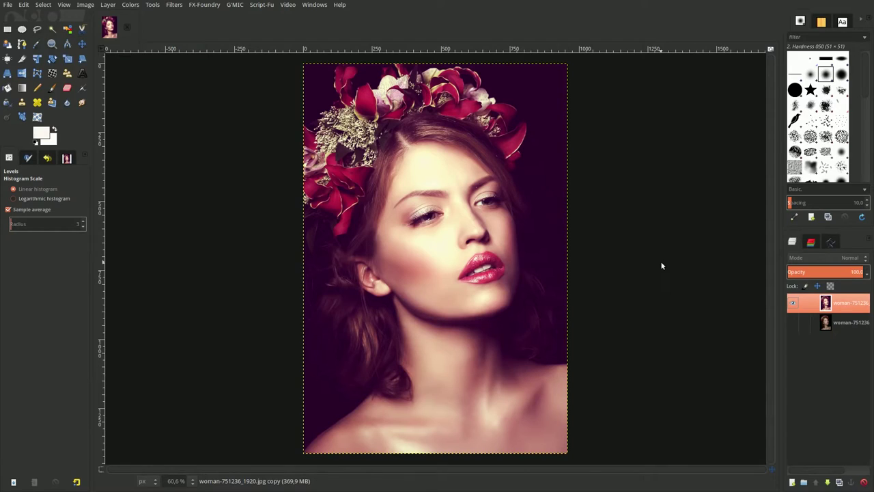
# - Apply Brightness-Contrast with brightness -0.040 and contrast -0.010
pyautogui.click(129, 9)
pyautogui.click(141, 43)
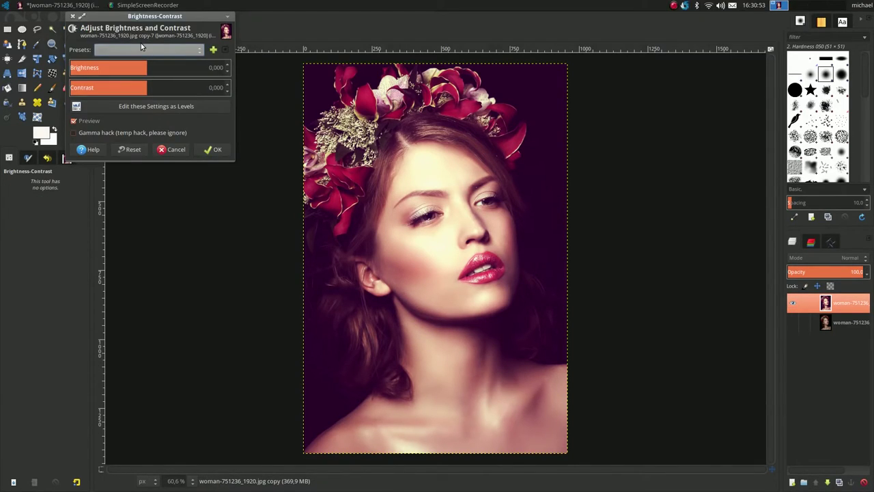
pyautogui.click(217, 68)
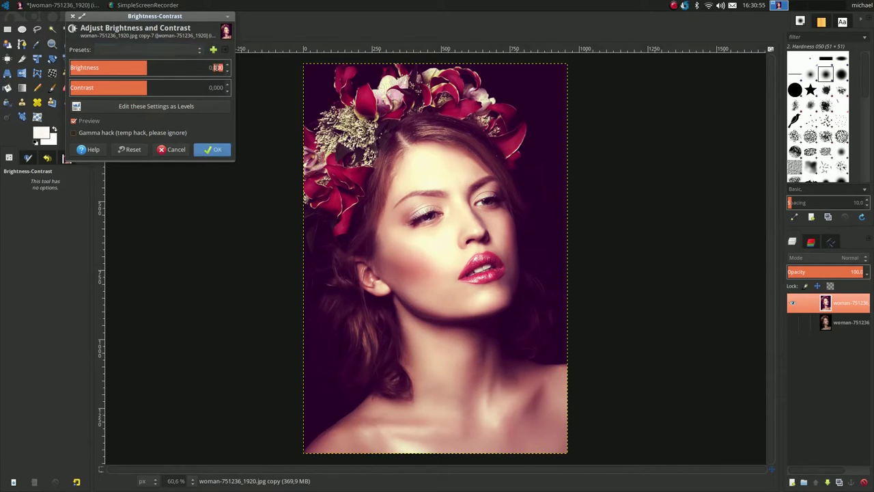
pyautogui.doubleClick(217, 67)
pyautogui.press('BackSpace')
pyautogui.write('-,040')
pyautogui.press('Tab')
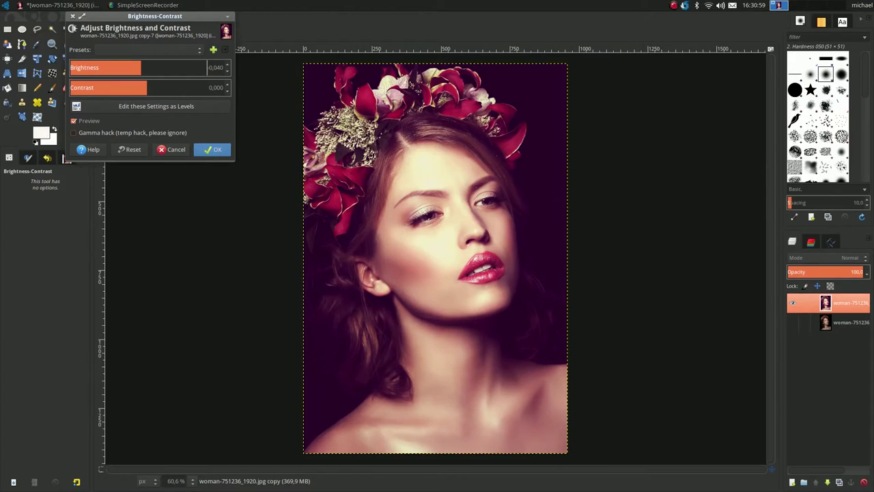
pyautogui.doubleClick(220, 88)
pyautogui.press('BackSpace')
pyautogui.write(',010')
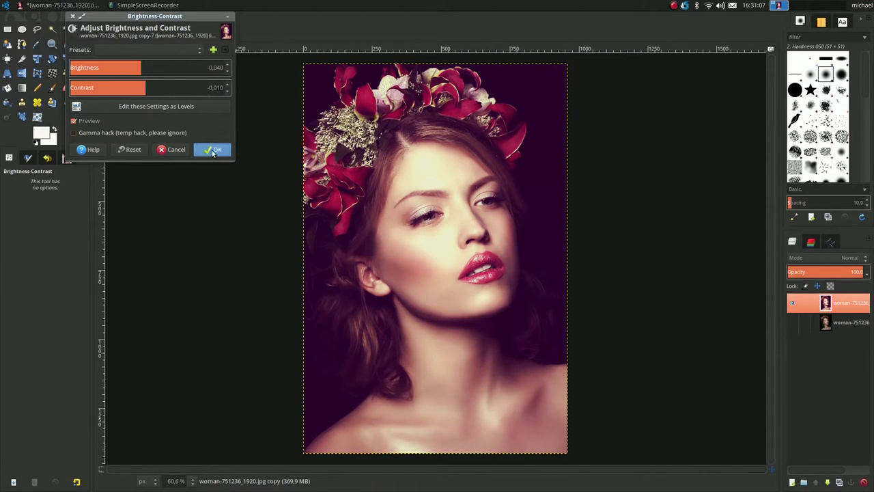
pyautogui.click(212, 151)
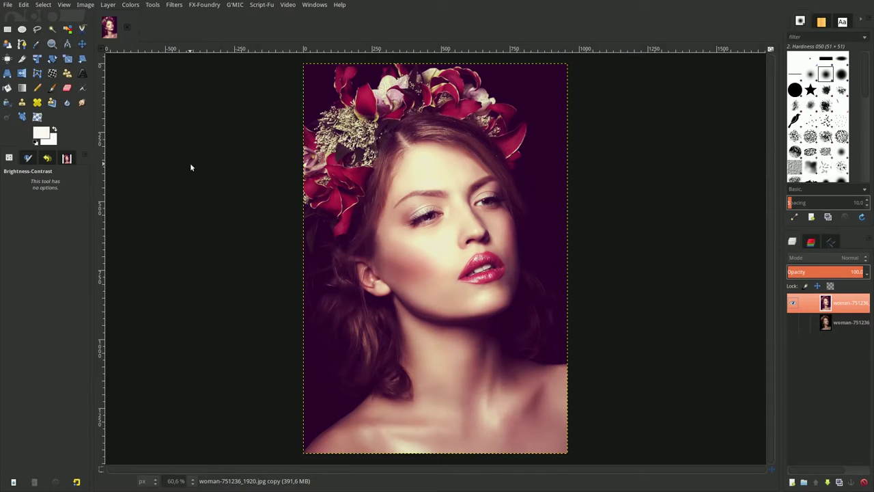
# - Apply a second Brightness-Contrast pass with contrast -0.014
pyautogui.click(129, 10)
pyautogui.click(143, 43)
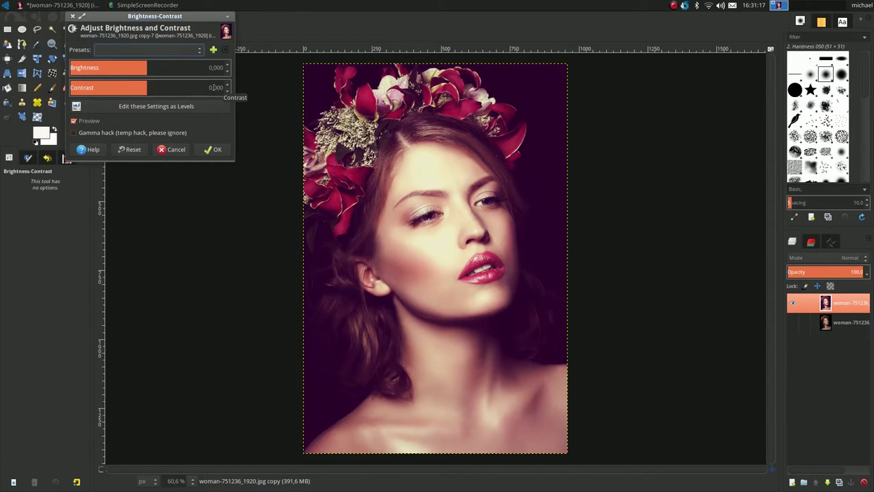
pyautogui.doubleClick(217, 87)
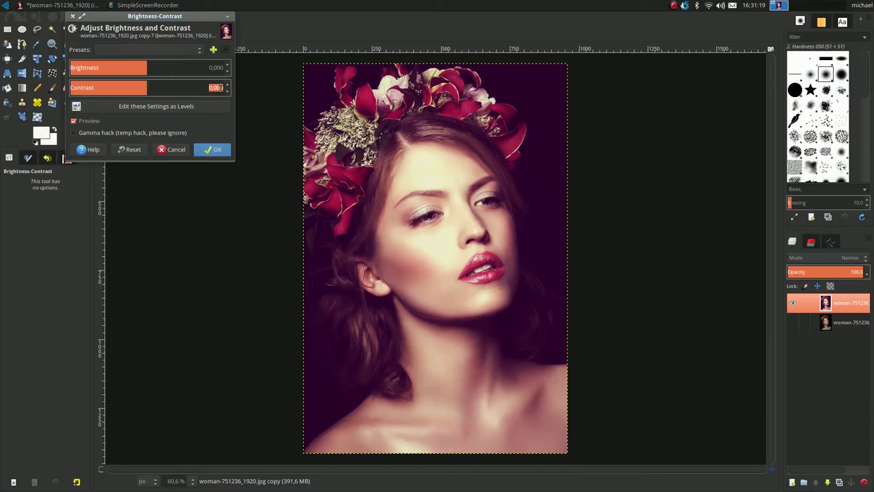
pyautogui.press('BackSpace')
pyautogui.write(',014')
pyautogui.click(214, 149)
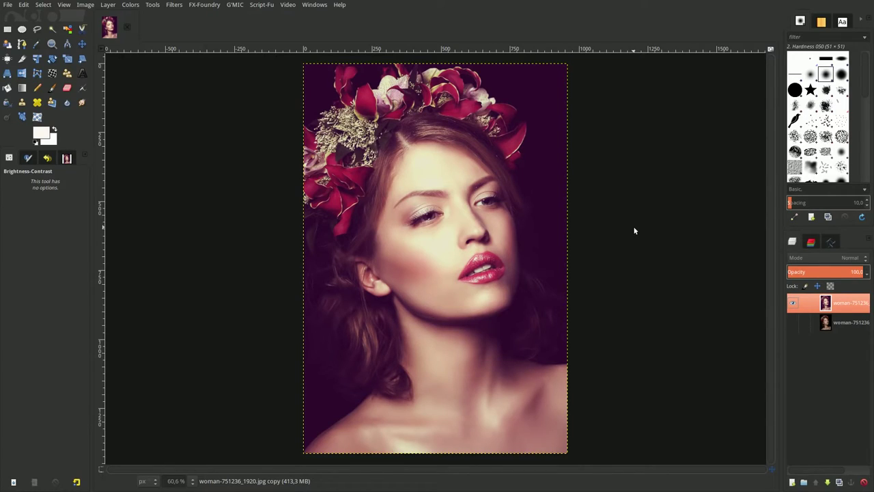
# - Duplicate the original bottom portrait layer and make the copy visible
pyautogui.click(817, 324)
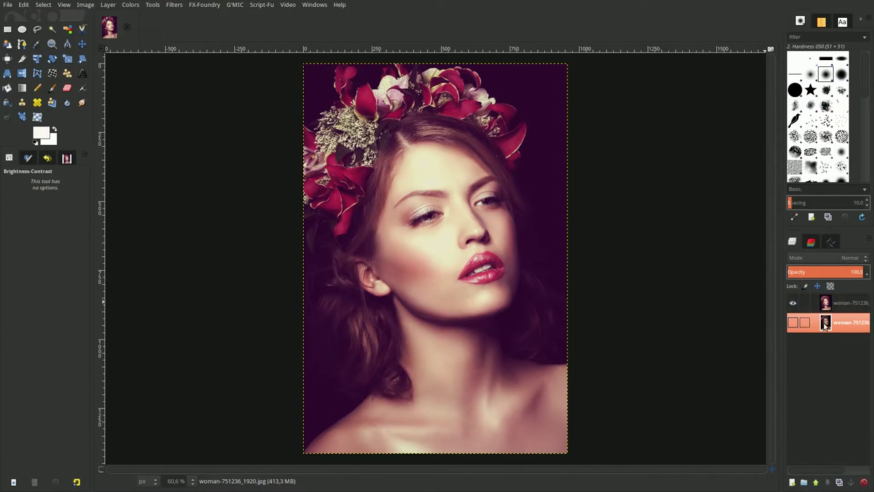
pyautogui.click(839, 481)
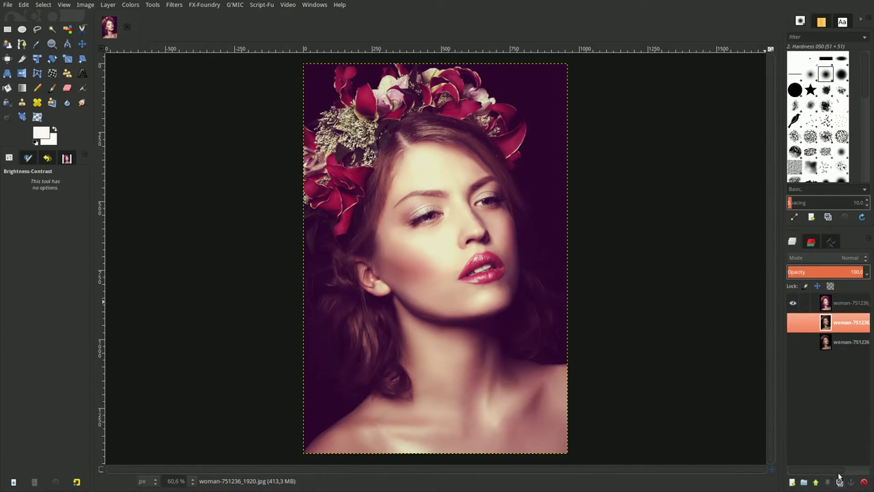
pyautogui.click(793, 322)
# - Run G'MIC's Layers to tiles on all visible layers for a side-by-side comparison
pyautogui.click(843, 304)
pyautogui.rightClick(843, 304)
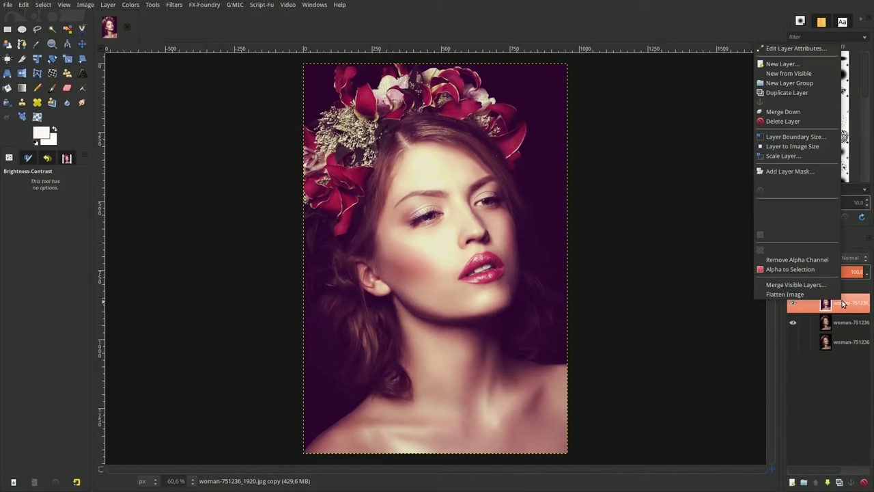
pyautogui.click(828, 260)
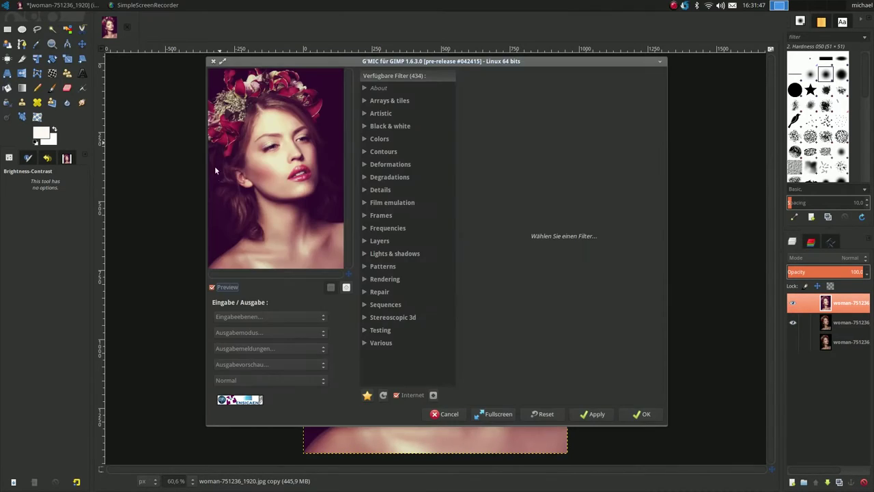
pyautogui.click(244, 318)
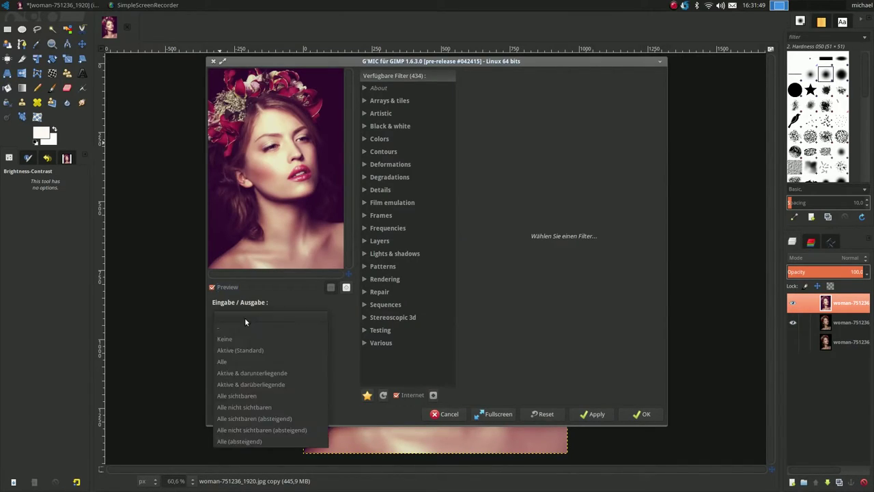
pyautogui.click(250, 417)
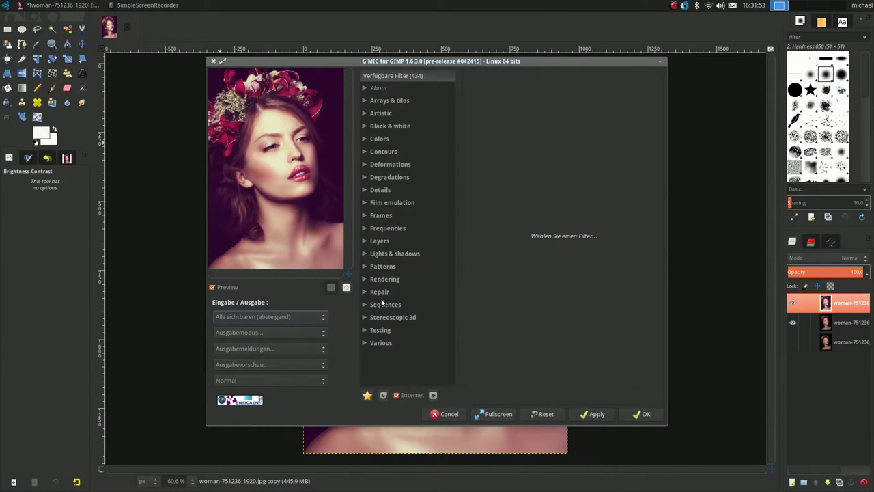
pyautogui.click(364, 243)
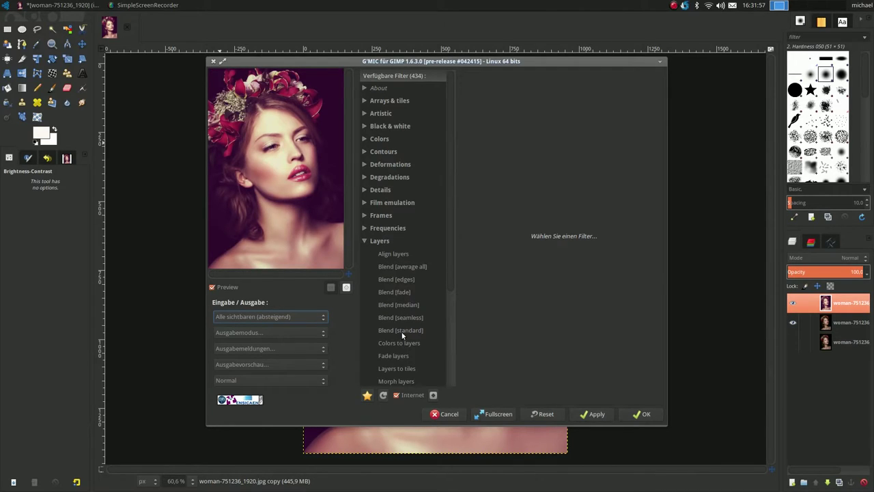
pyautogui.scroll(-1, 404, 353)
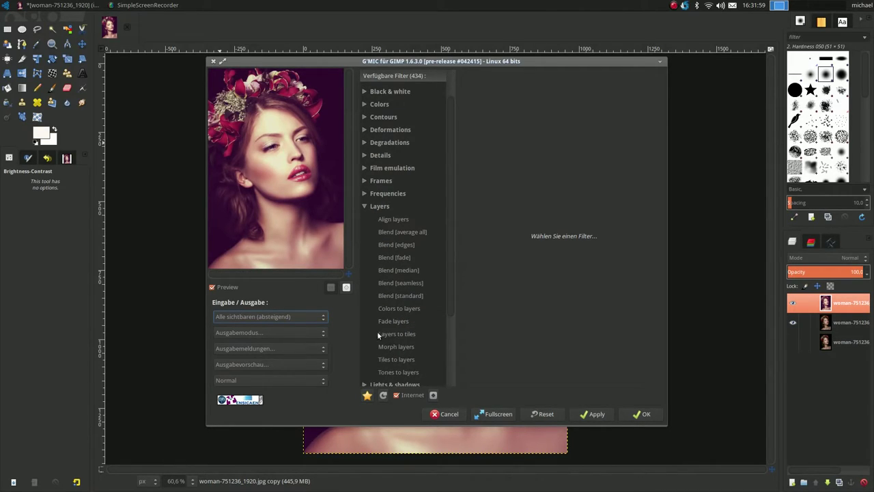
pyautogui.click(398, 334)
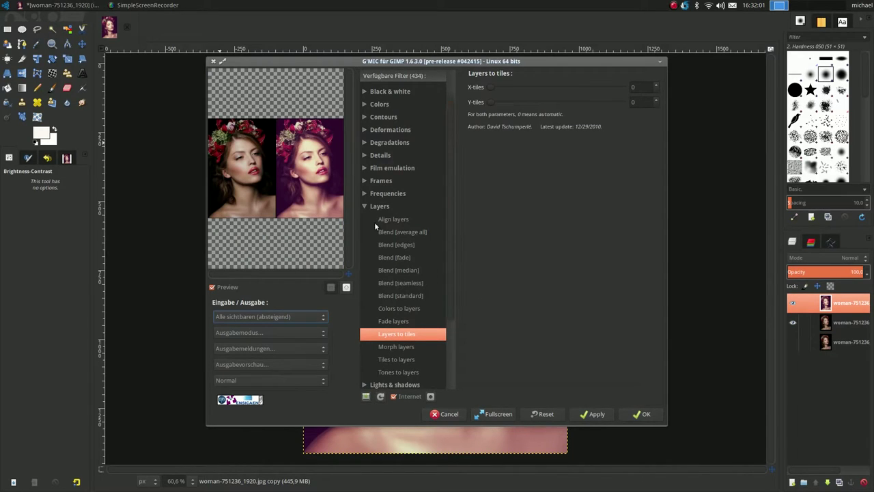
pyautogui.click(642, 414)
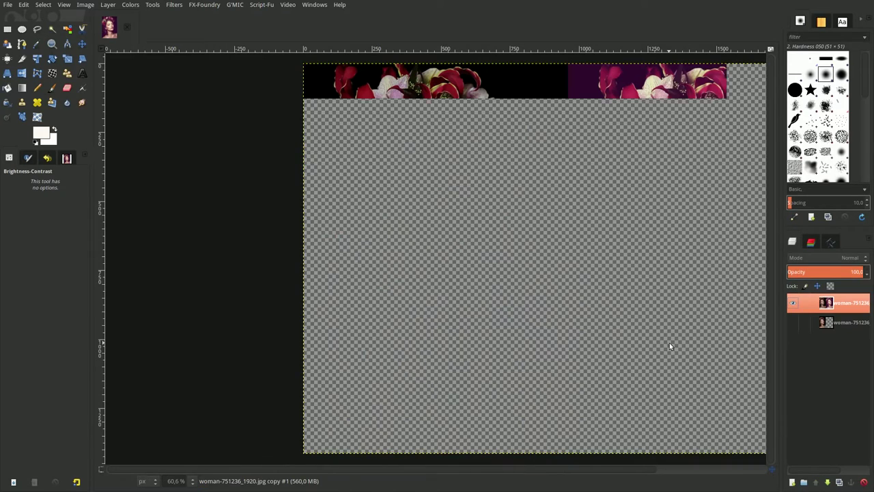
# - Zoom the portrait view to fill the window
pyautogui.click(64, 4)
pyautogui.moveTo(83, 33)
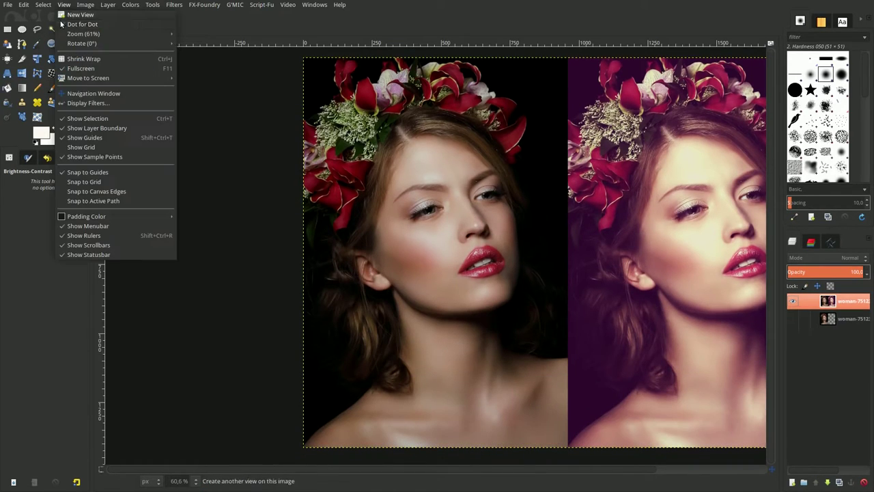
pyautogui.click(205, 72)
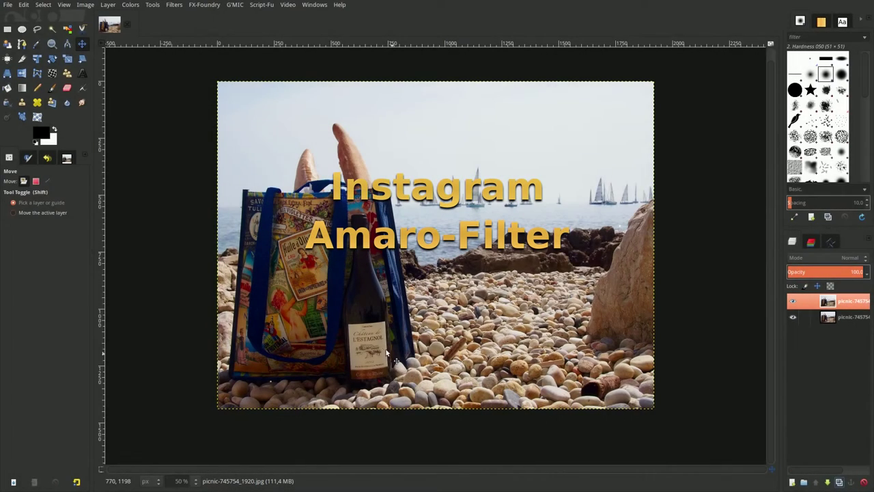
# - Apply Brightness-Contrast of 0.060 brightness and 0.012 contrast to the picnic photo's top layer
pyautogui.click(131, 4)
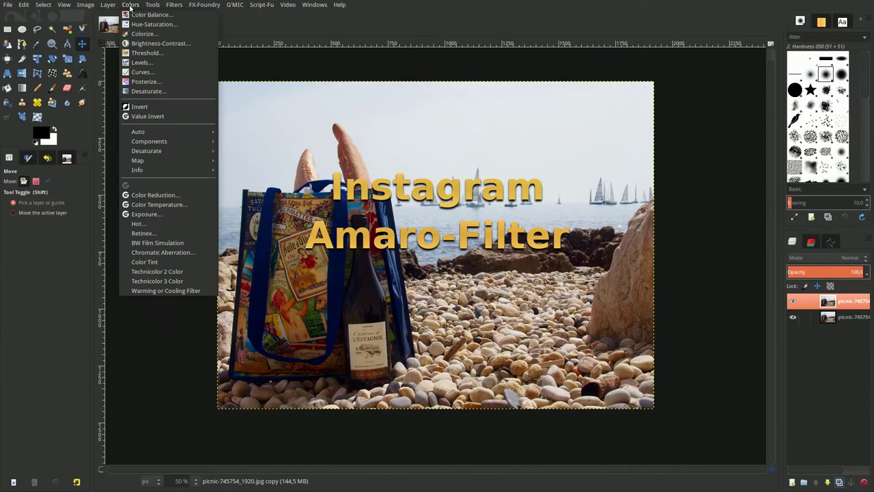
pyautogui.click(134, 43)
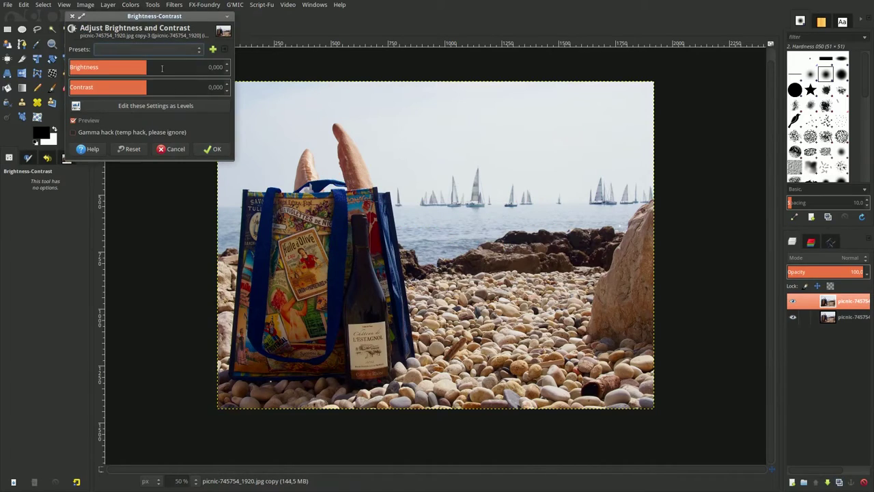
pyautogui.click(215, 67)
pyautogui.moveTo(216, 67); pyautogui.dragTo(217, 66)
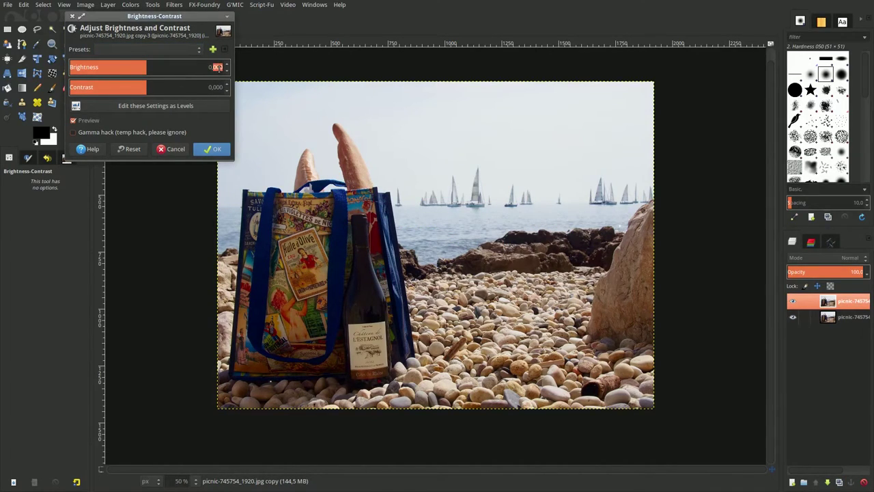
pyautogui.write('60')
pyautogui.press('Return')
pyautogui.moveTo(223, 87); pyautogui.dragTo(213, 86)
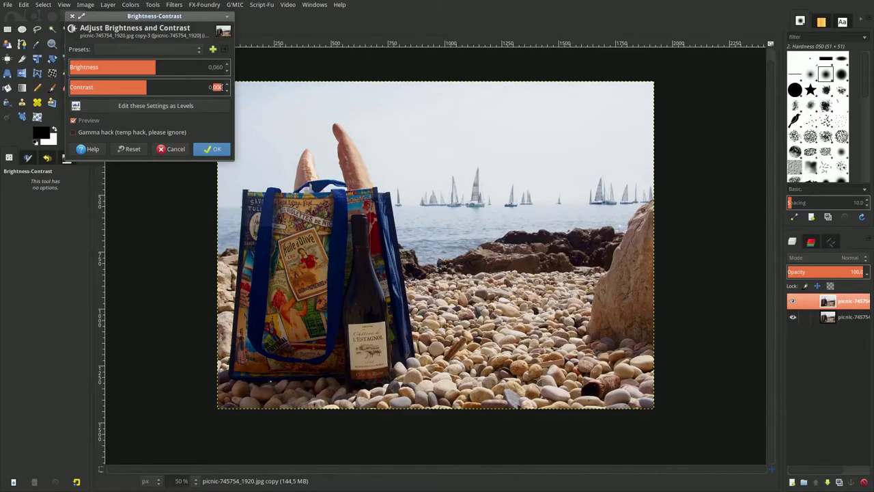
pyautogui.write('12')
pyautogui.press('Return')
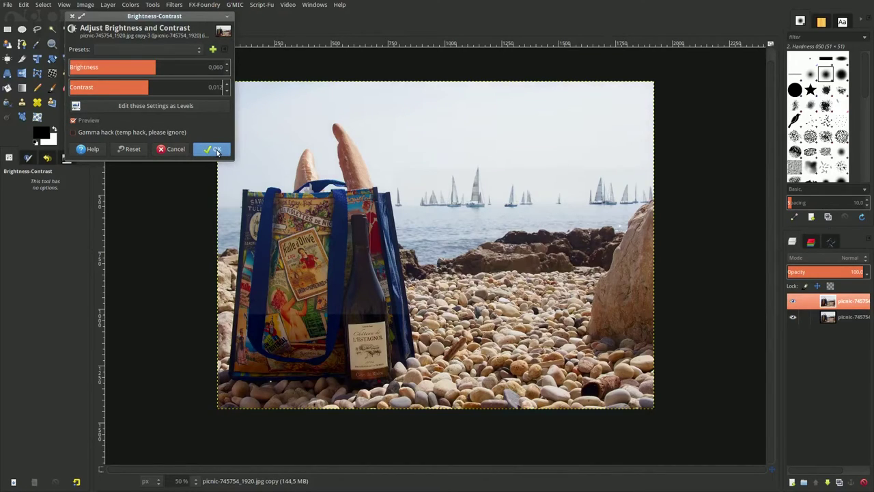
pyautogui.click(217, 152)
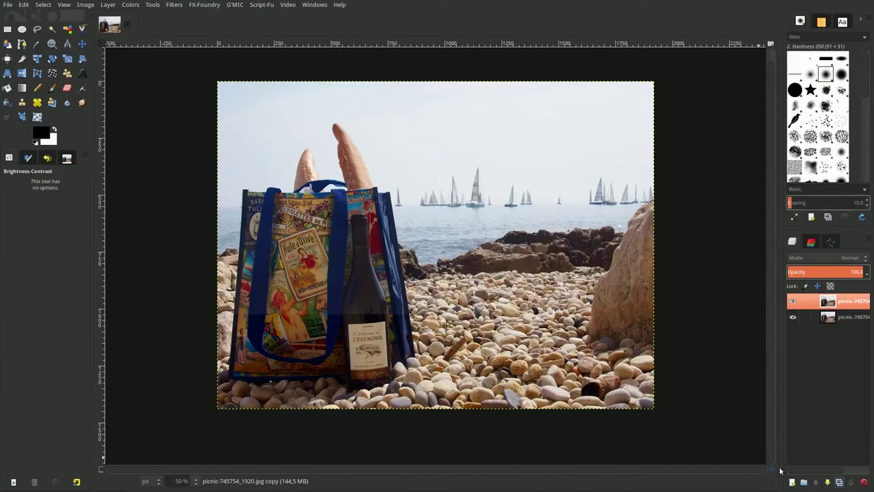
# - Add a new transparent layer and fill it with cream colour f4eabd
pyautogui.click(791, 483)
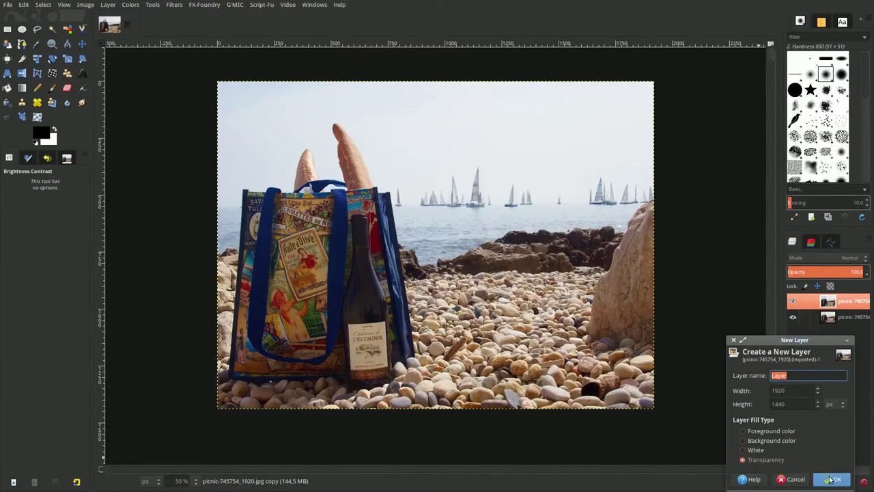
pyautogui.click(830, 480)
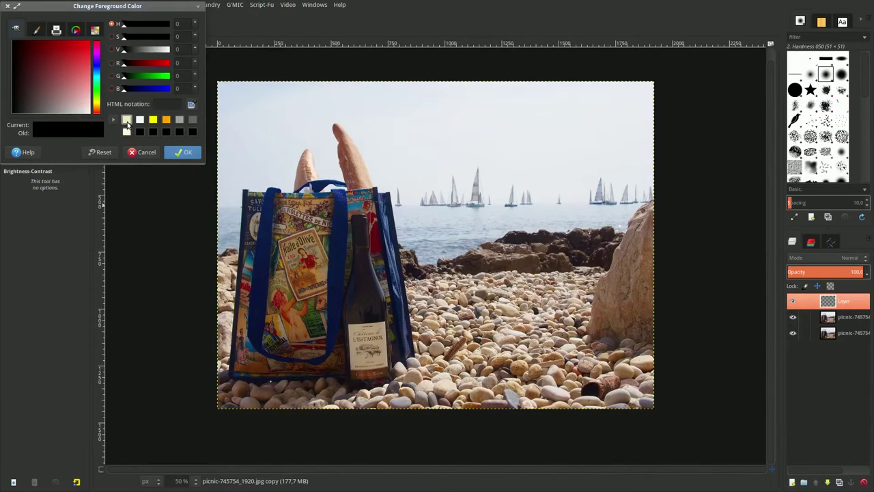
pyautogui.click(126, 119)
pyautogui.doubleClick(176, 104)
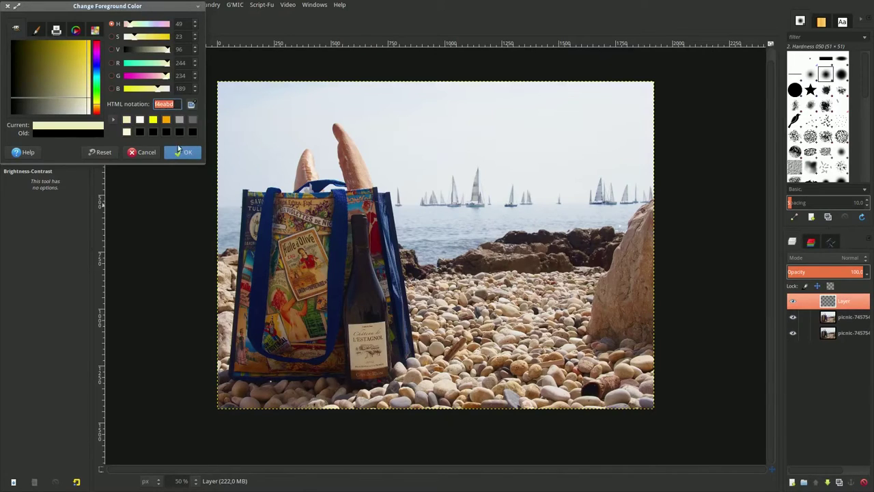
pyautogui.click(181, 151)
pyautogui.moveTo(41, 133); pyautogui.dragTo(344, 250)
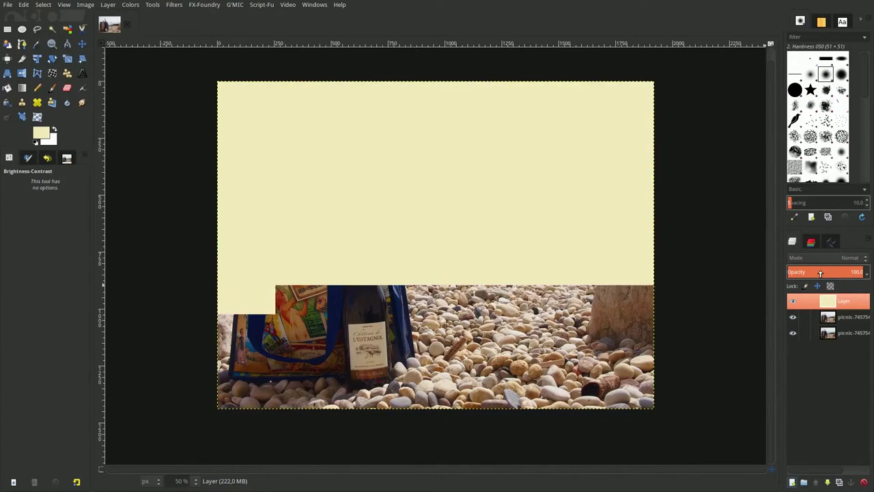
# - Set the cream layer to Multiply mode and reselect the picnic photo layer
pyautogui.click(833, 258)
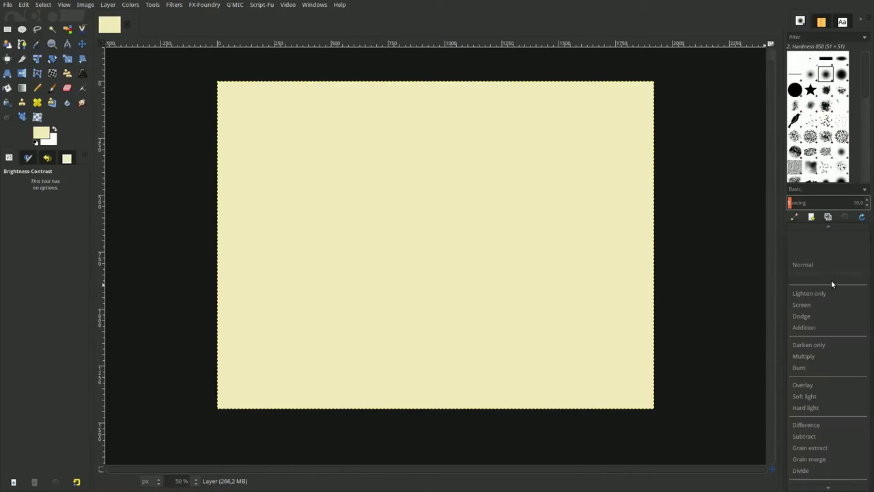
pyautogui.click(831, 355)
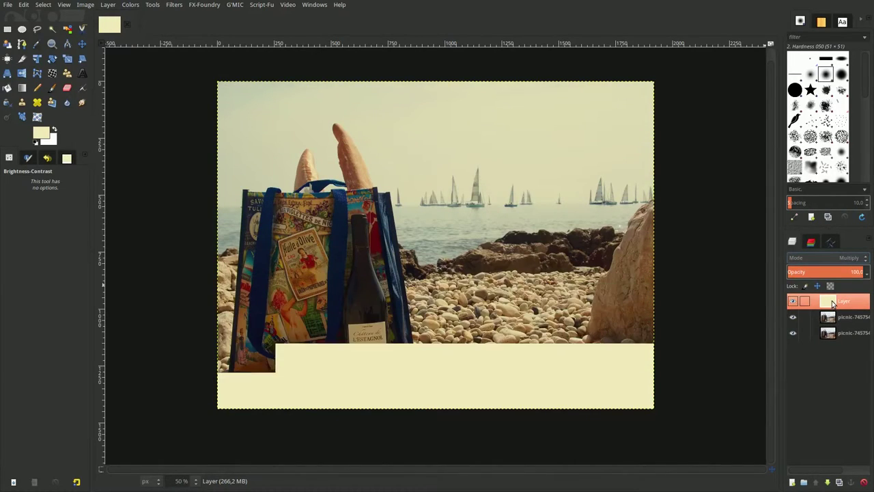
pyautogui.click(833, 321)
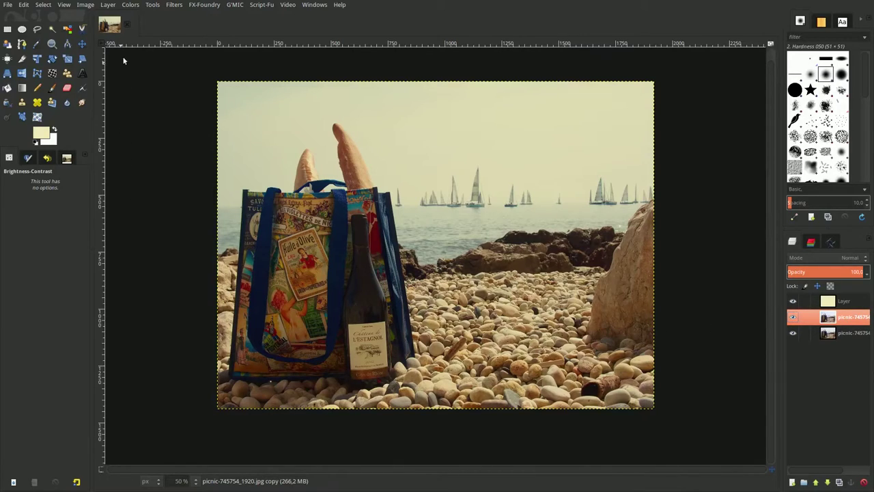
# - Apply a Levels adjustment setting the Blue channel's output low value to 17
pyautogui.click(130, 5)
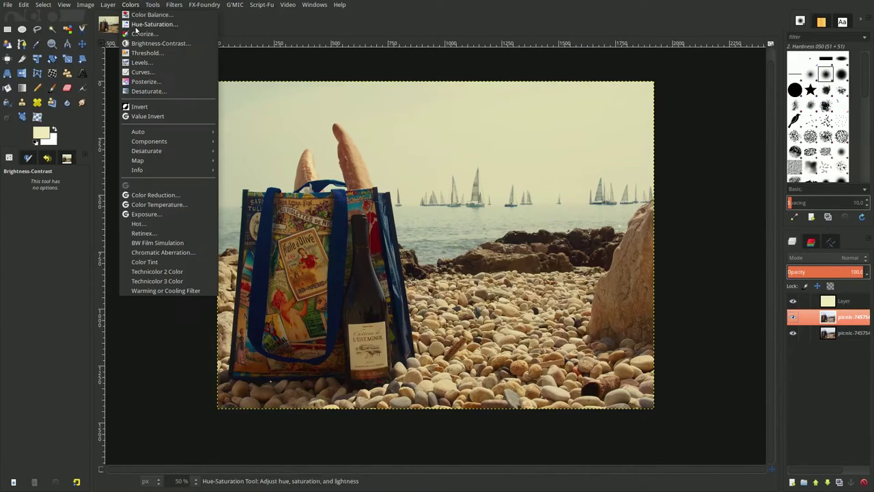
pyautogui.click(142, 63)
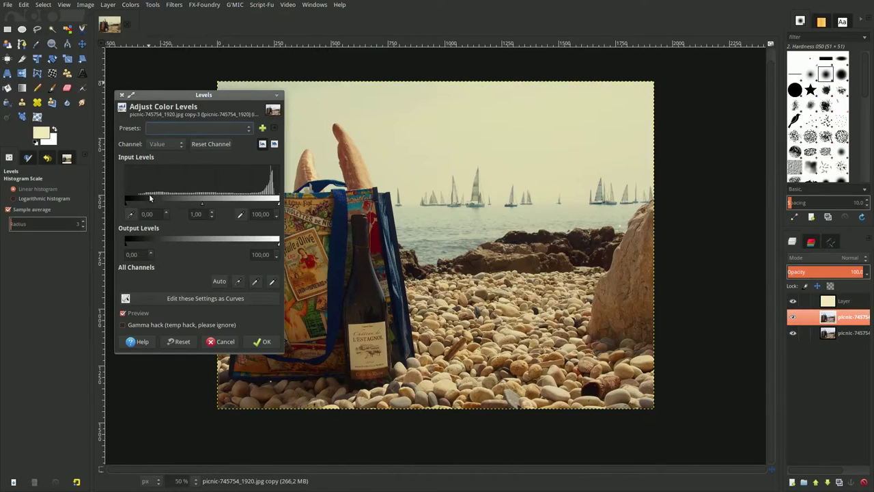
pyautogui.click(159, 144)
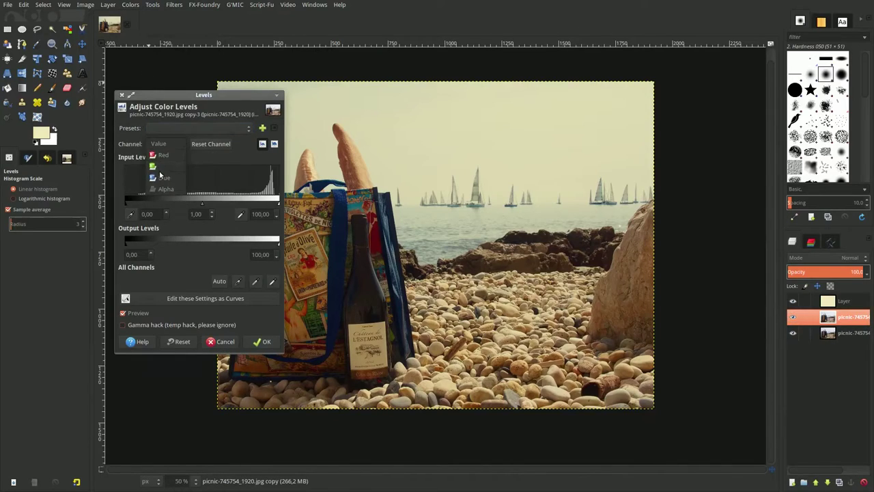
pyautogui.click(163, 178)
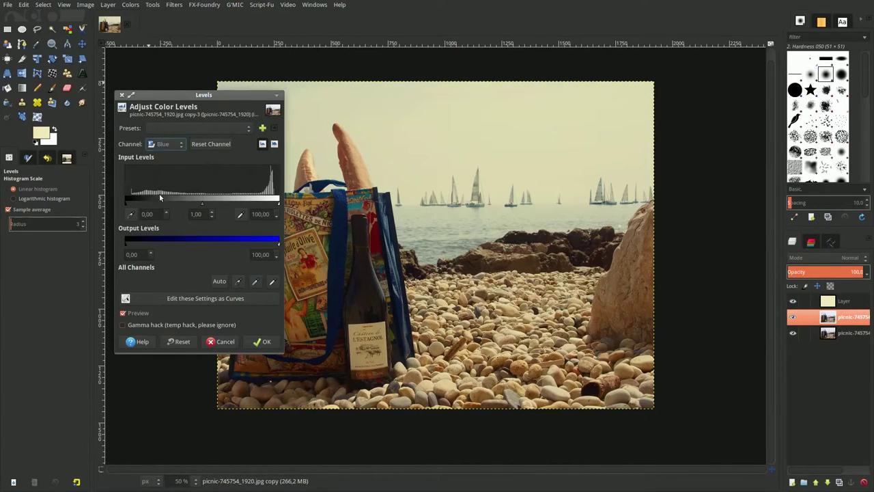
pyautogui.tripleClick(138, 254)
pyautogui.write('17')
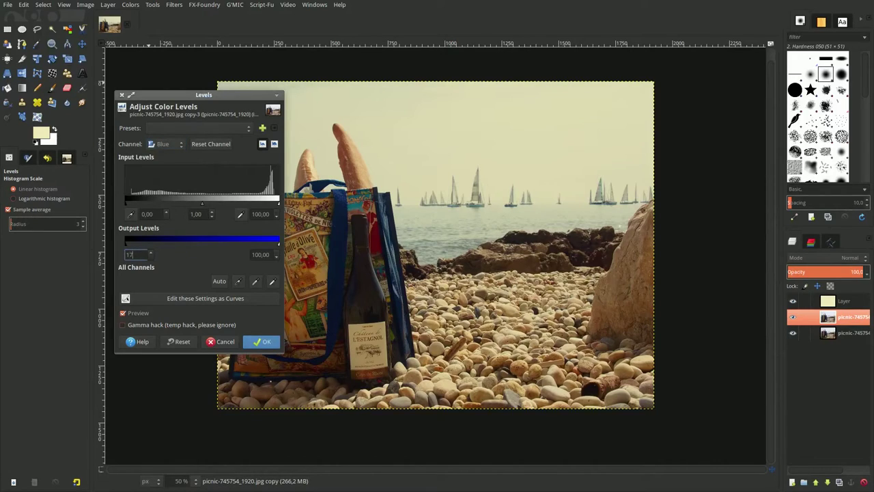
pyautogui.press('Return')
pyautogui.click(255, 345)
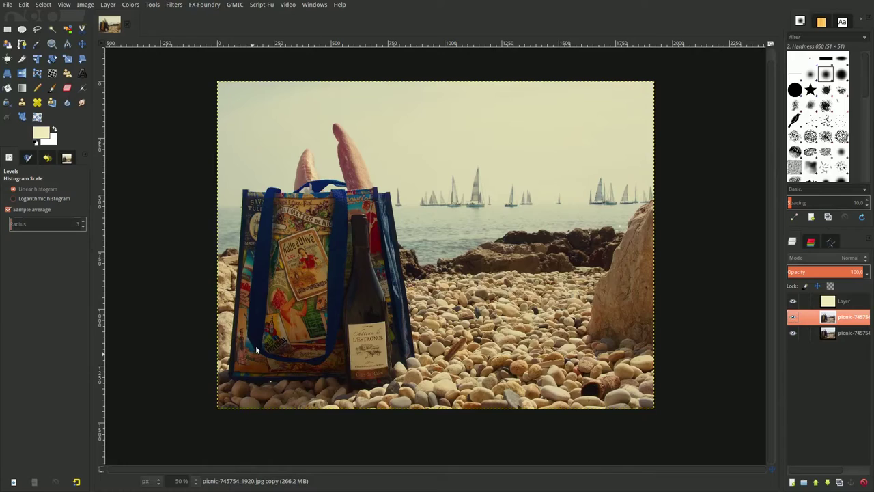
# - Apply Color Balance to the midtones with values 13, 18 and -7
pyautogui.click(131, 5)
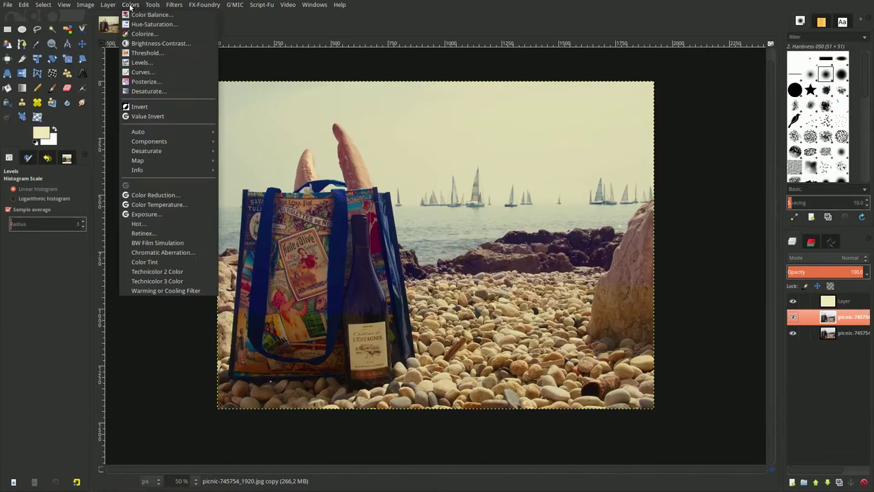
pyautogui.click(134, 17)
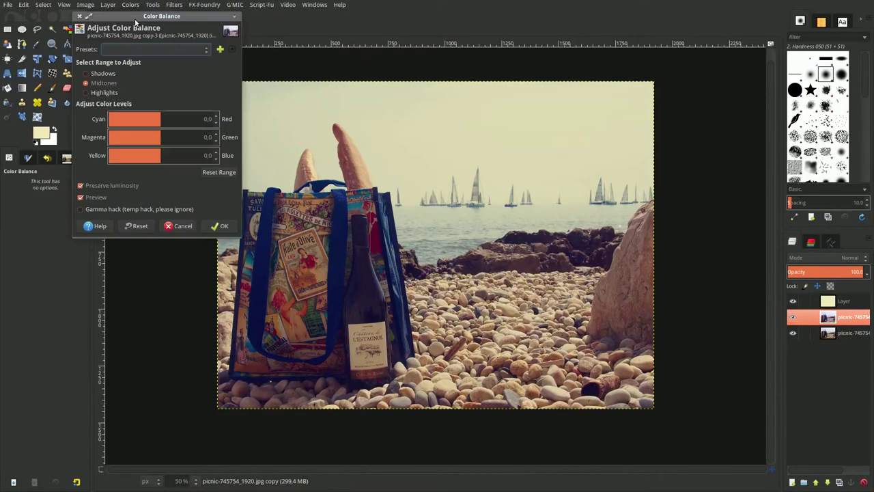
pyautogui.click(208, 120)
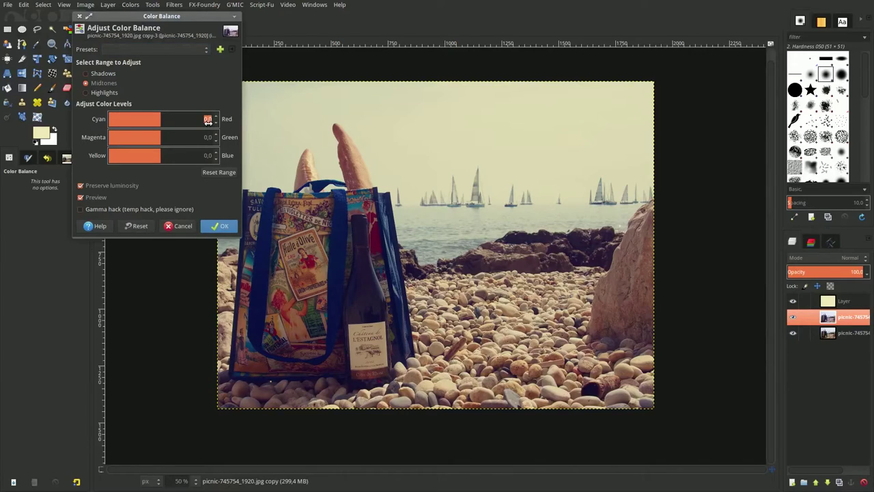
pyautogui.write('13')
pyautogui.press('Return')
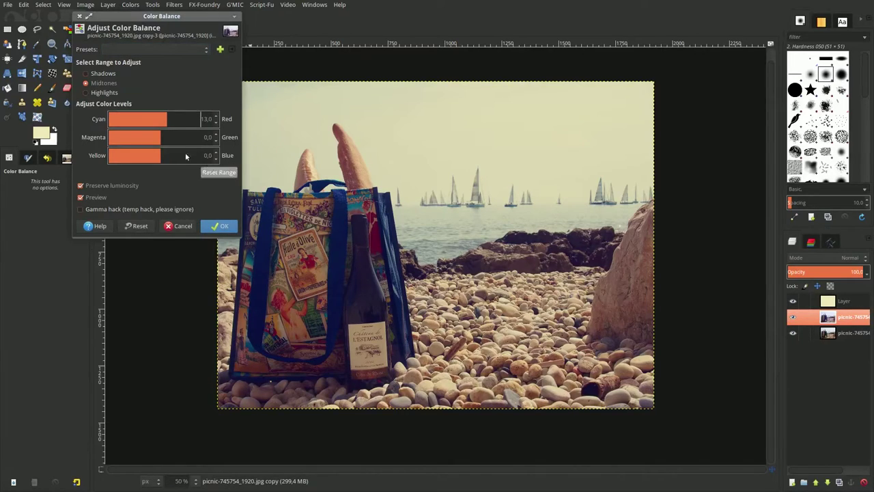
pyautogui.click(201, 144)
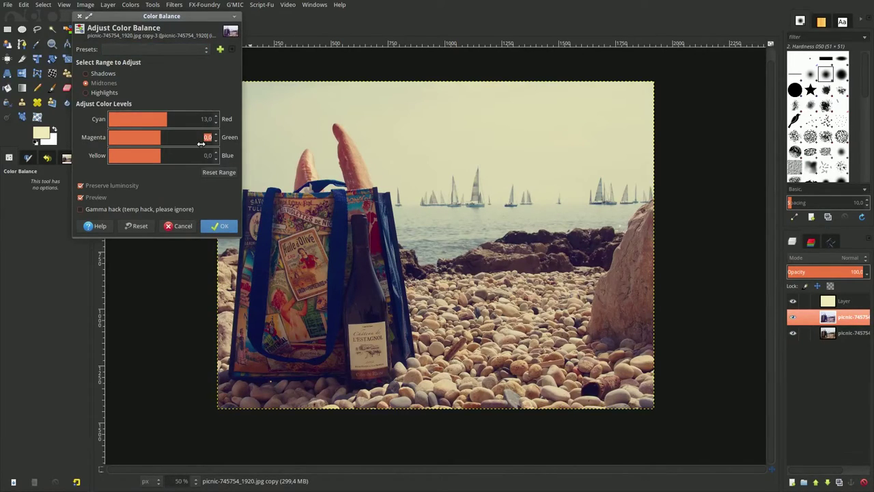
pyautogui.write('18')
pyautogui.press('Return')
pyautogui.click(208, 156)
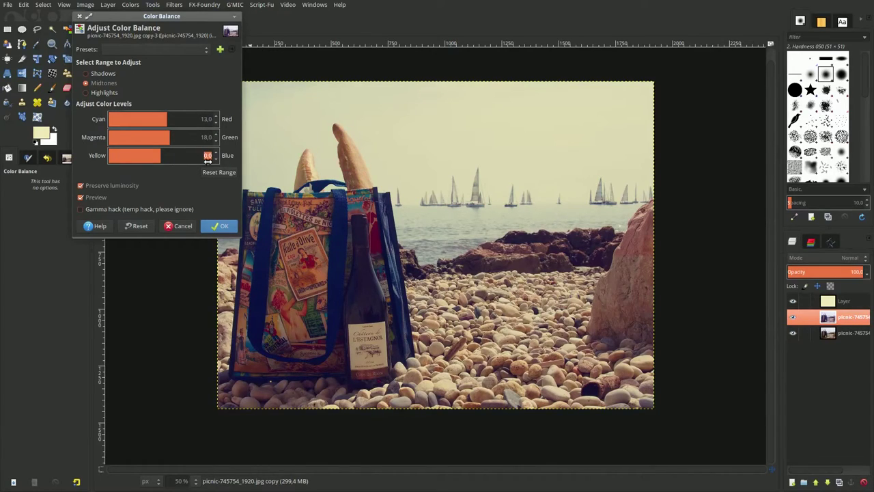
pyautogui.write('-7')
pyautogui.press('Return')
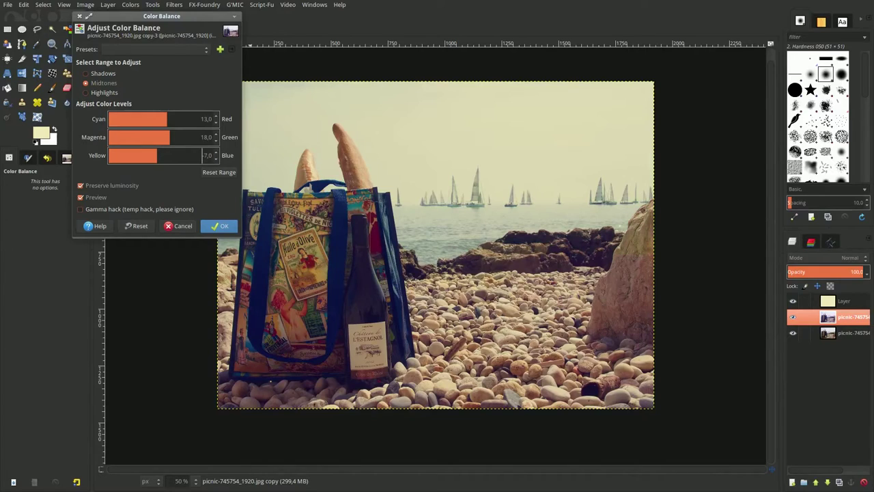
pyautogui.click(219, 228)
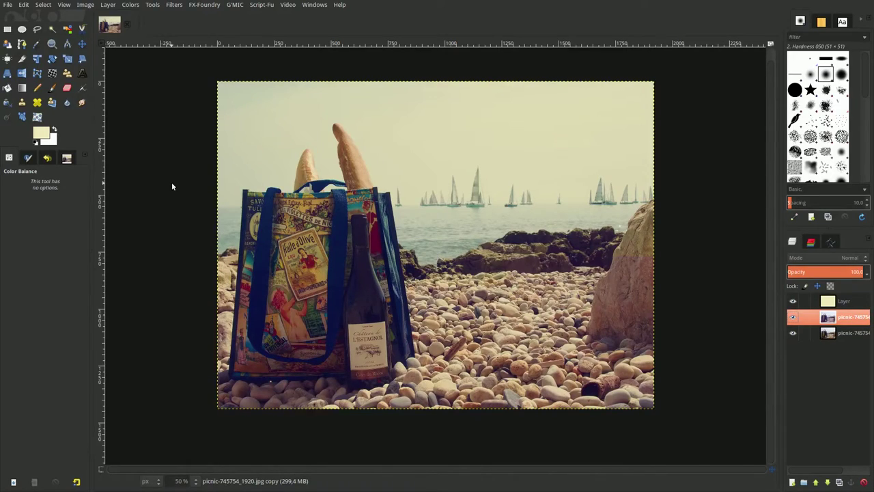
# - Apply a circular Vignette with radius 1.450 and softness 0.800
pyautogui.click(173, 6)
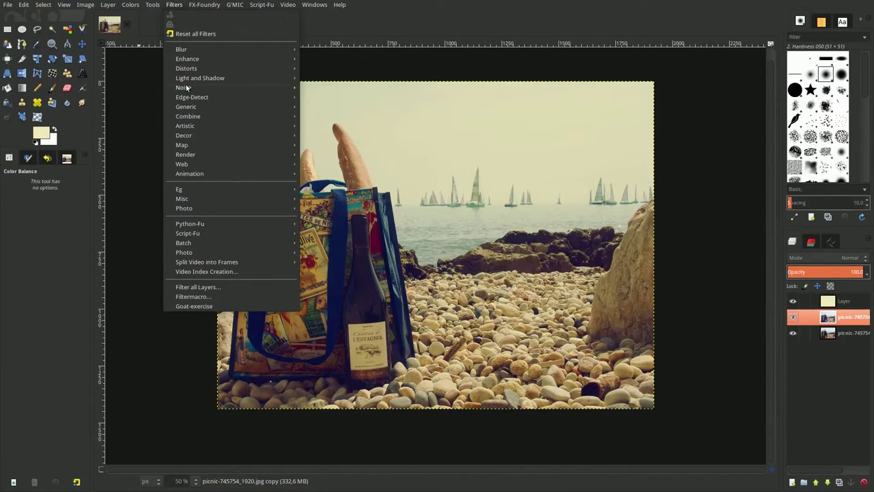
pyautogui.moveTo(200, 78)
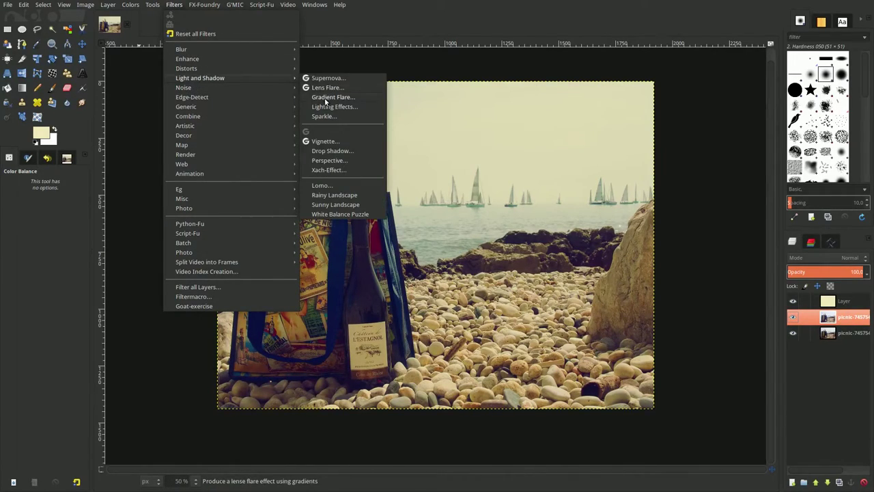
pyautogui.click(328, 141)
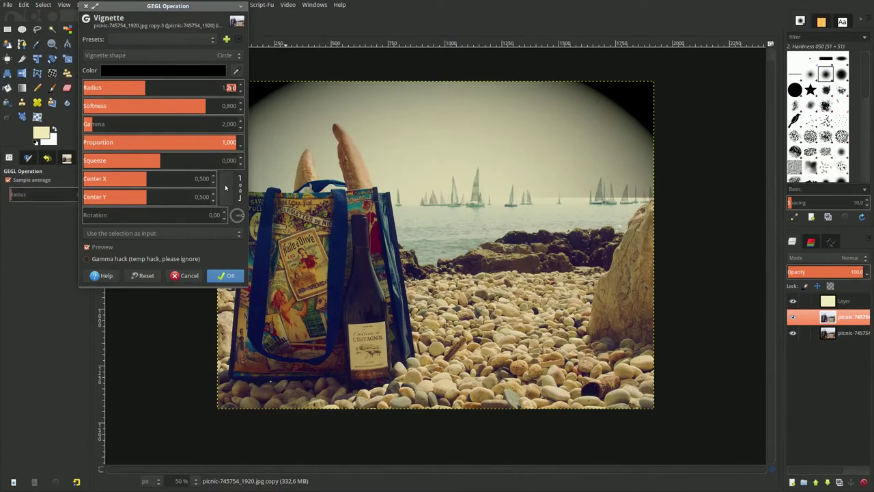
pyautogui.press('BackSpace')
pyautogui.write('45')
pyautogui.press('Return')
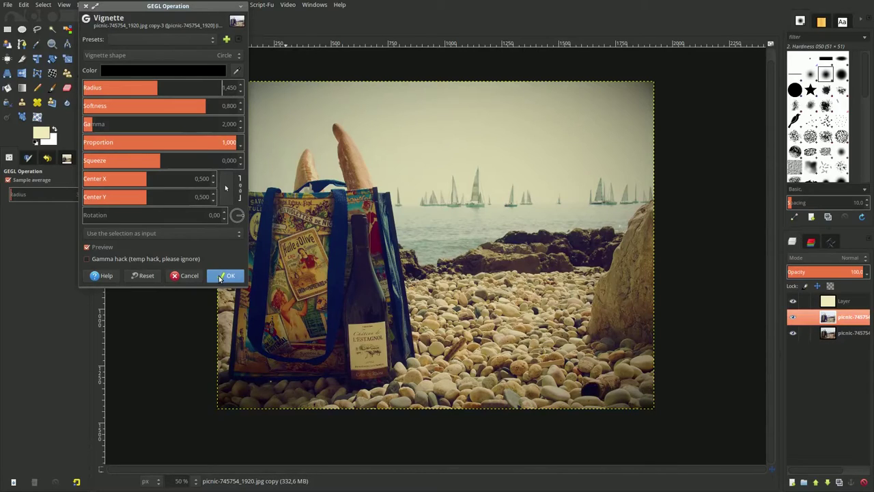
pyautogui.click(220, 277)
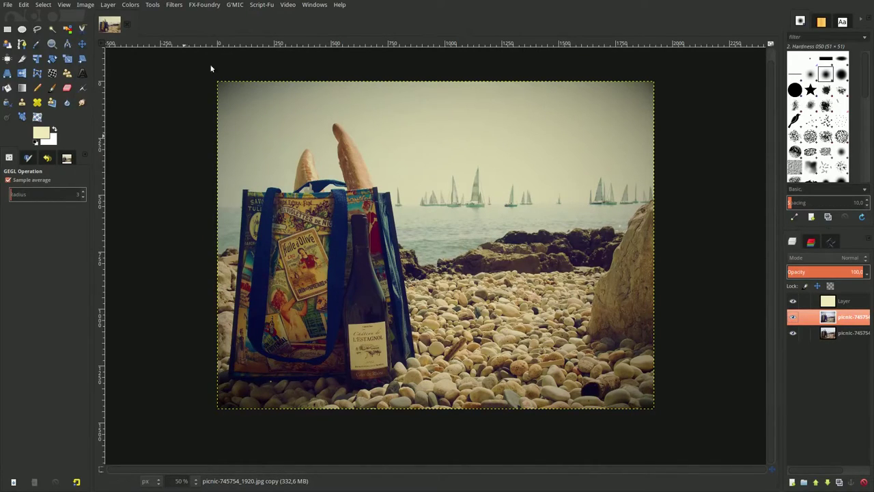
# - Apply G'MIC Colors > Color grading with Highlights set to 25
pyautogui.click(233, 5)
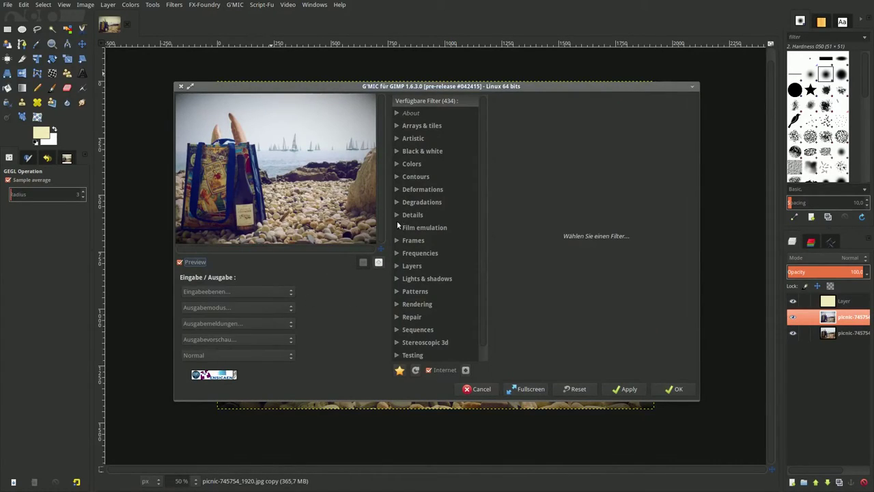
pyautogui.click(396, 163)
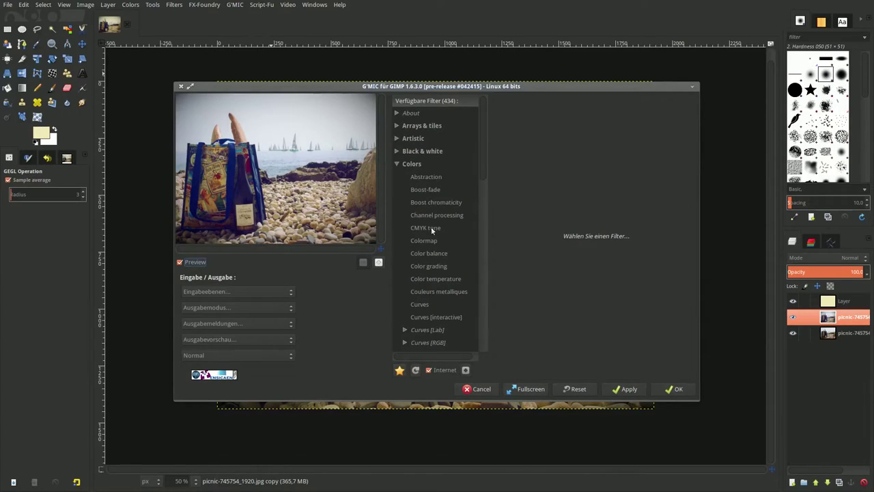
pyautogui.click(432, 267)
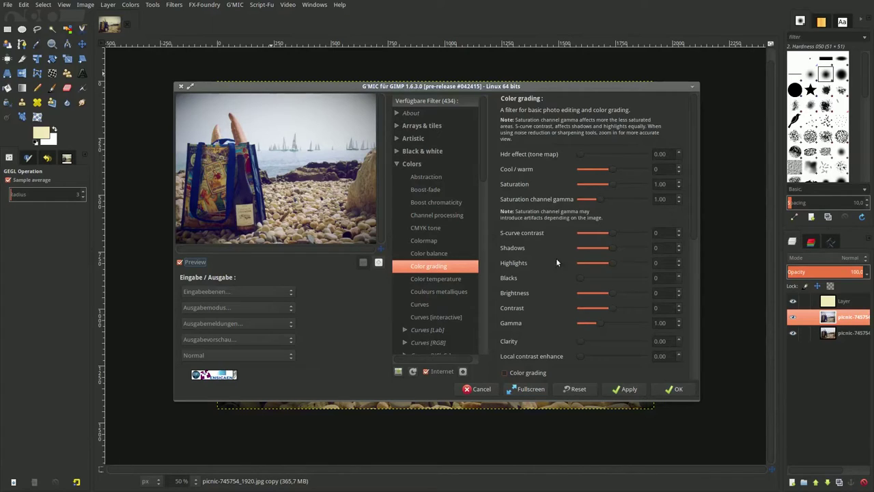
pyautogui.doubleClick(658, 262)
pyautogui.write('25')
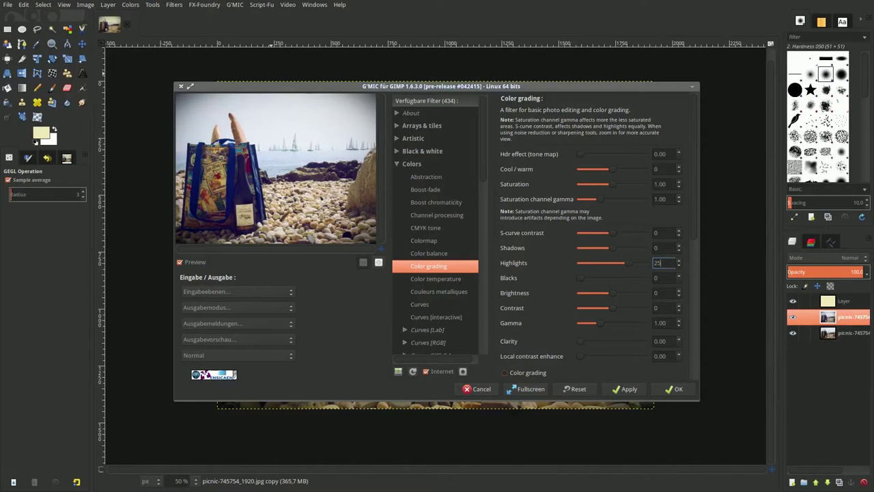
pyautogui.click(685, 394)
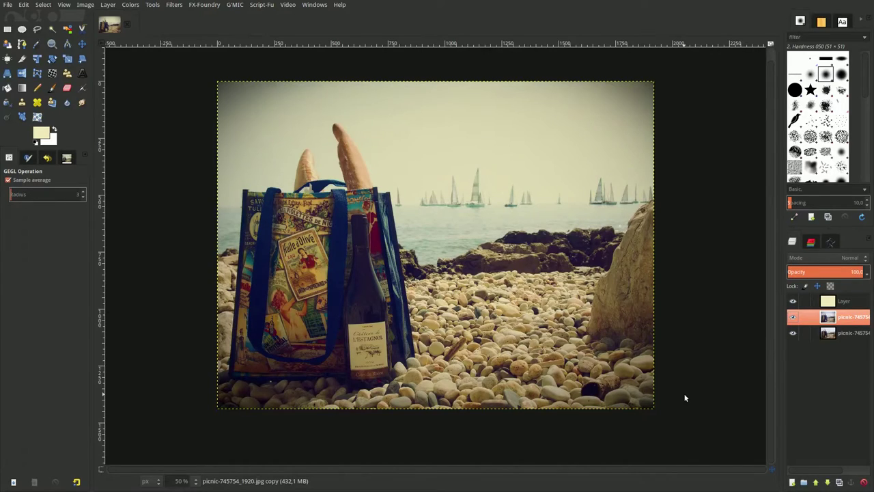
# - Remove the cream Multiply layer and toggle the filtered layer's visibility to compare
pyautogui.click(822, 302)
pyautogui.rightClick(823, 301)
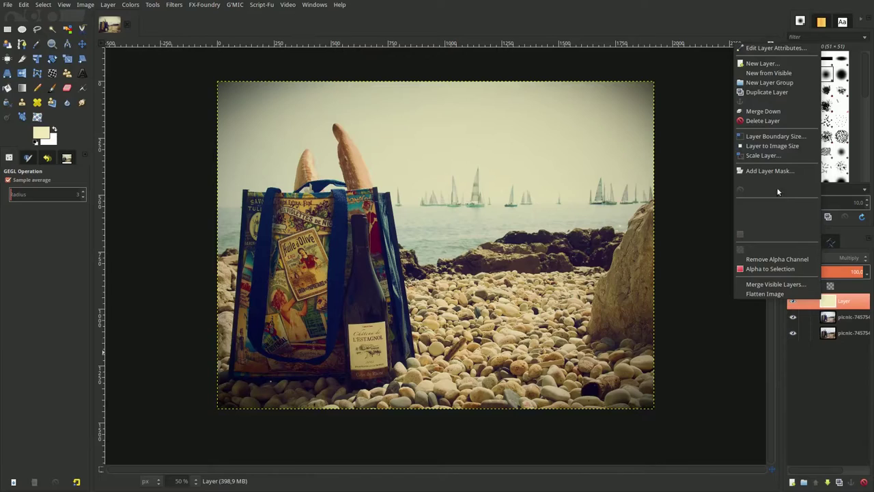
pyautogui.press('Escape')
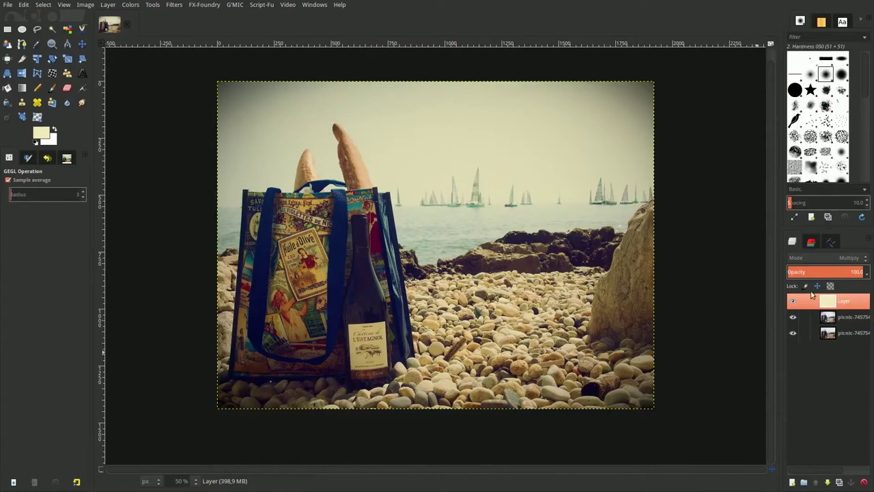
pyautogui.hotkey('ctrl', 'z')
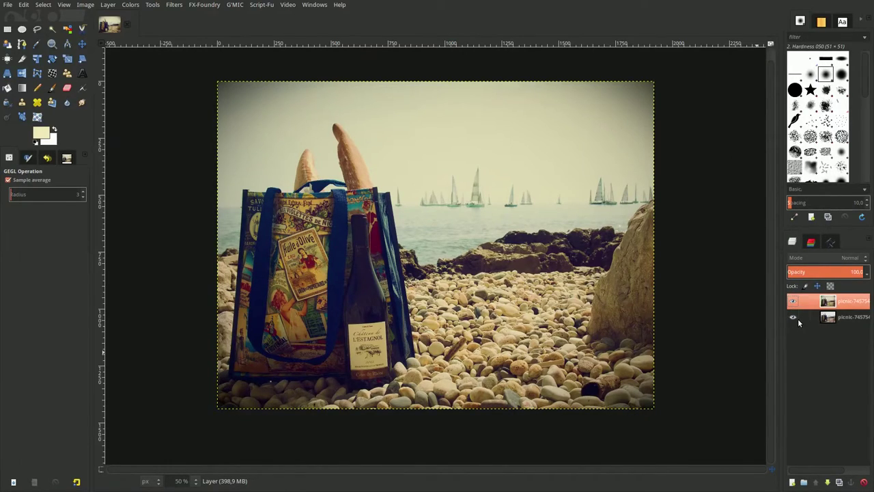
pyautogui.click(793, 303)
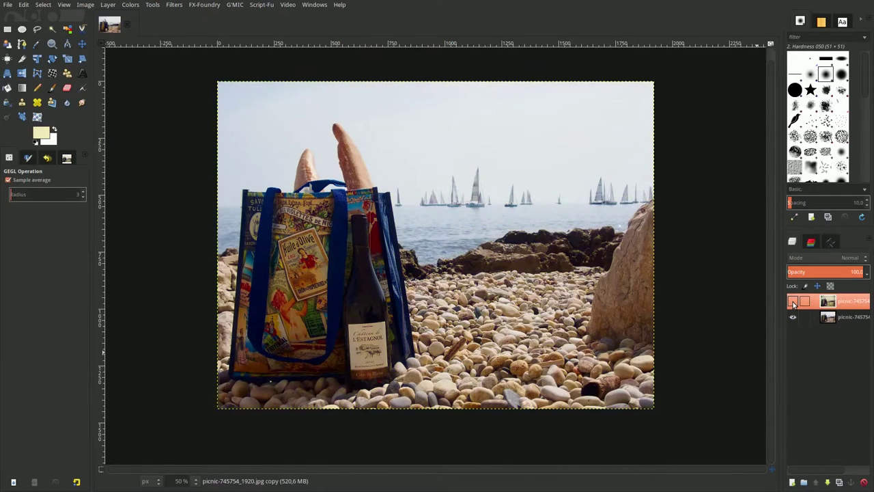
pyautogui.click(793, 302)
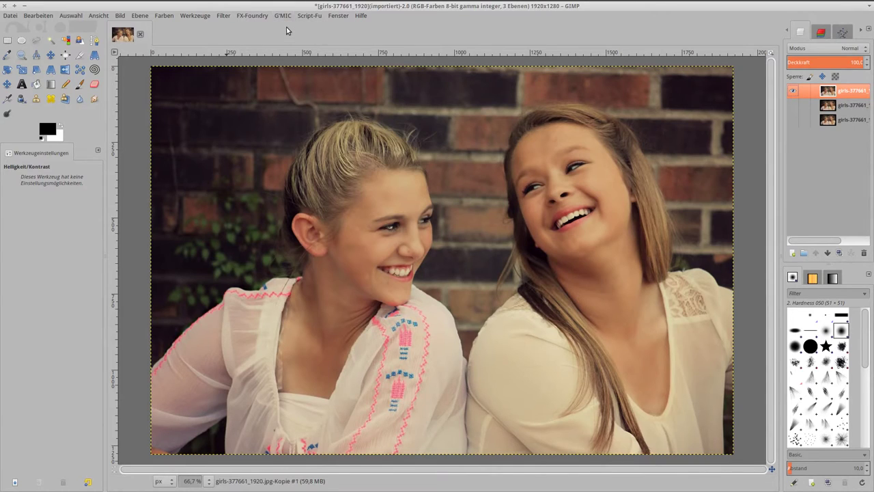
# - Enlarge the G'MIC preview and set the Curves [RGB] Green Starting y to 37
pyautogui.click(293, 311)
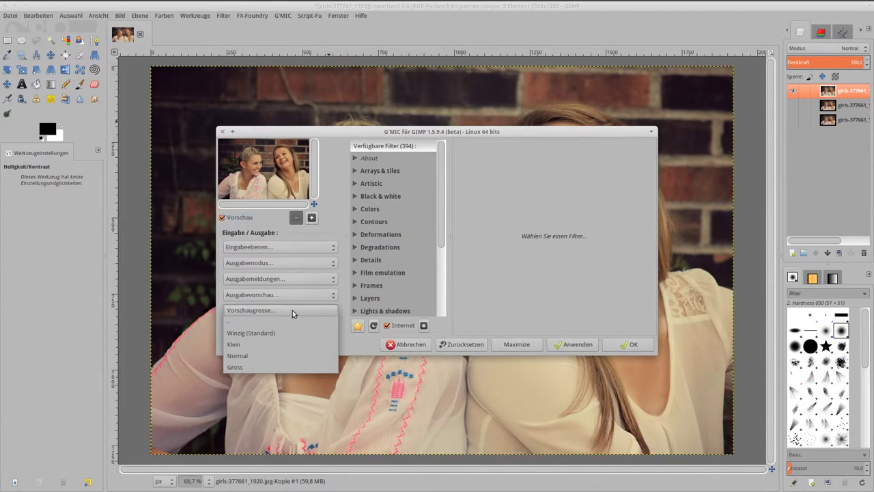
pyautogui.click(286, 367)
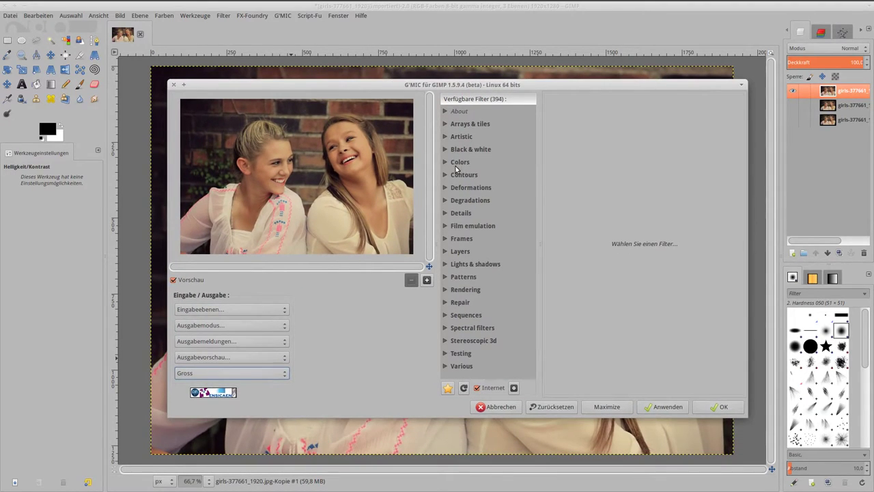
pyautogui.click(446, 162)
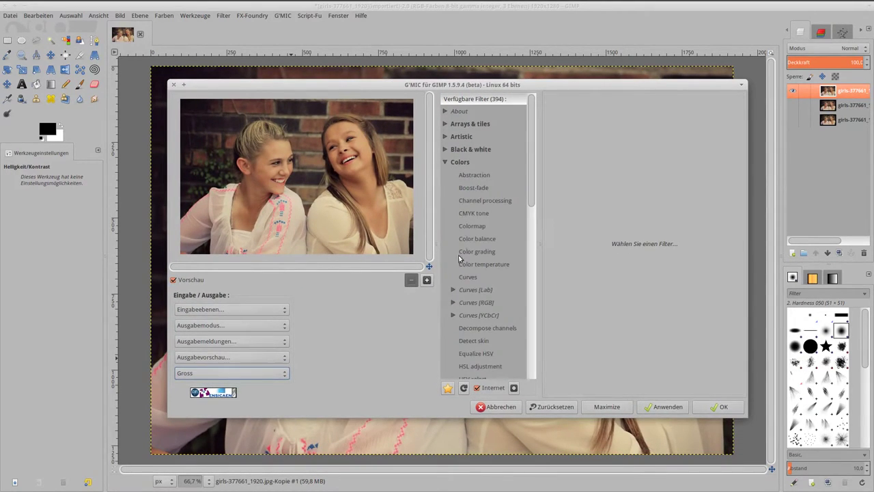
pyautogui.click(452, 302)
pyautogui.click(476, 328)
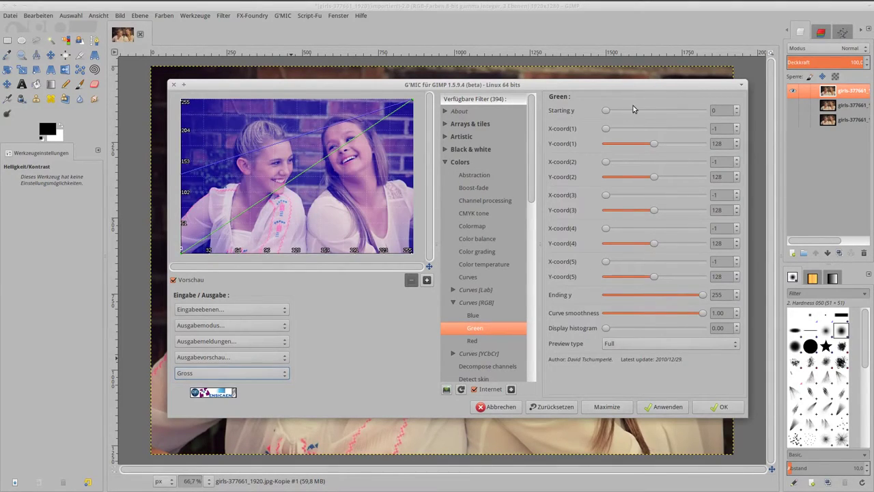
pyautogui.click(720, 111)
pyautogui.write('37')
pyautogui.press('Return')
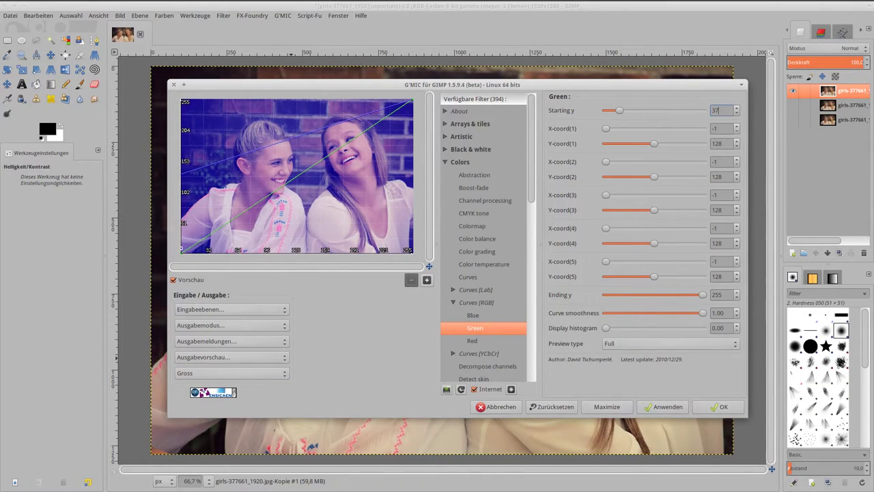
# - Set the Blue curve's Starting y to 131 and apply it to the portrait
pyautogui.click(488, 318)
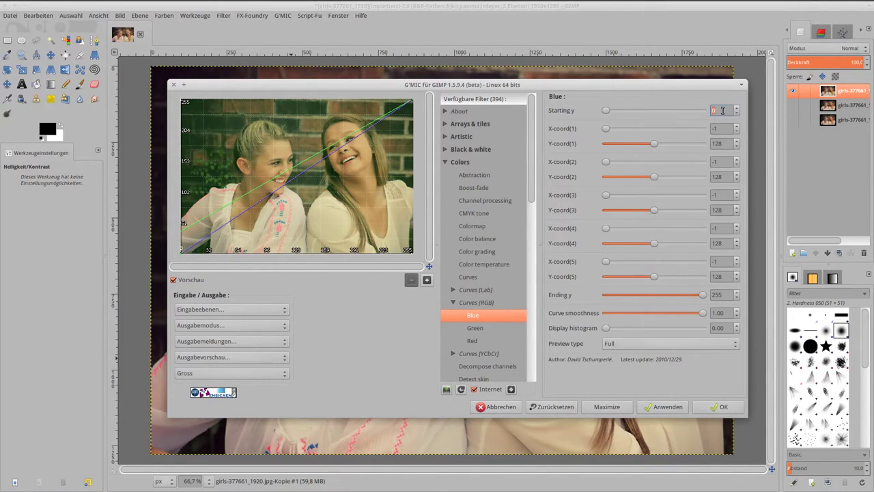
pyautogui.write('13')
pyautogui.write('1')
pyautogui.press('Return')
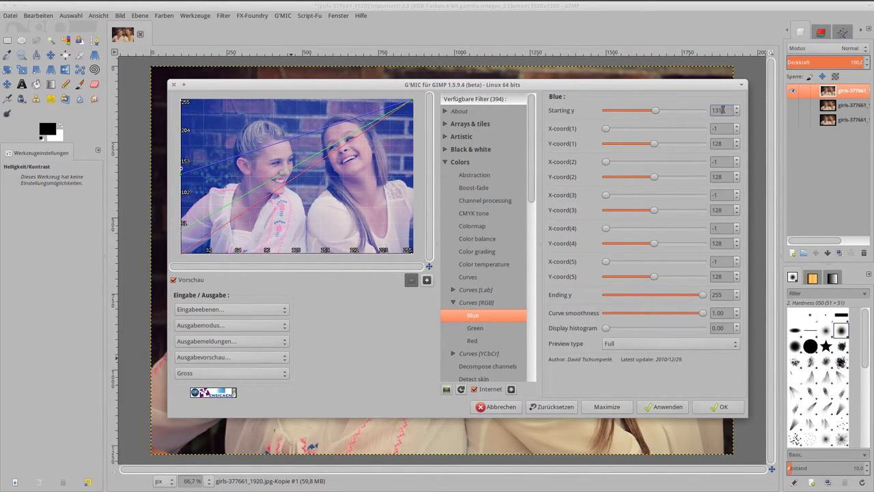
pyautogui.click(718, 407)
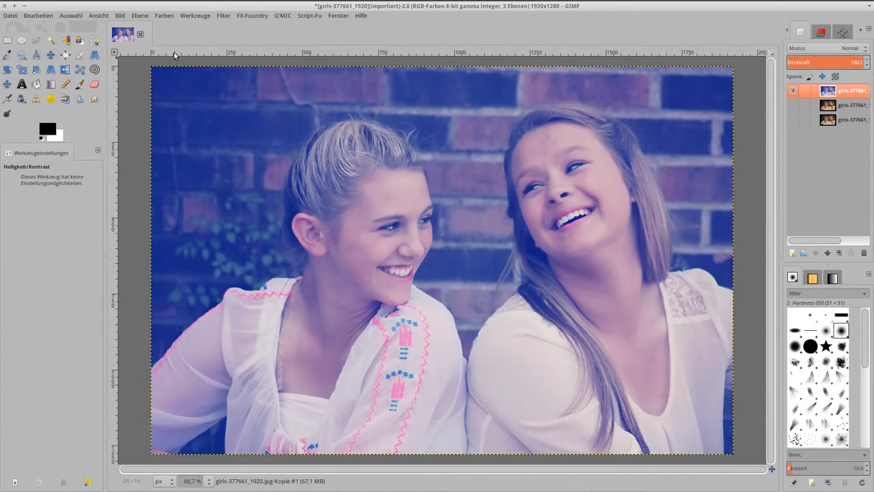
# - Apply Levels with gamma 1.22 and input white point 231 to the portrait
pyautogui.click(164, 15)
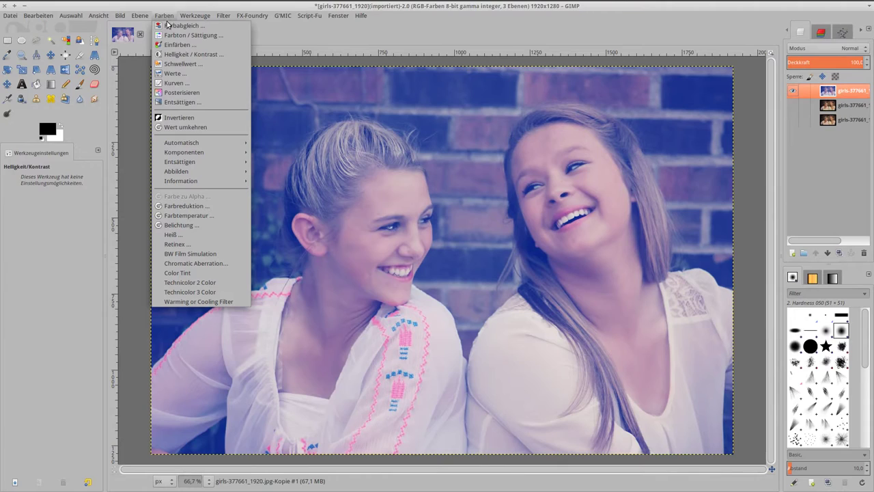
pyautogui.click(171, 74)
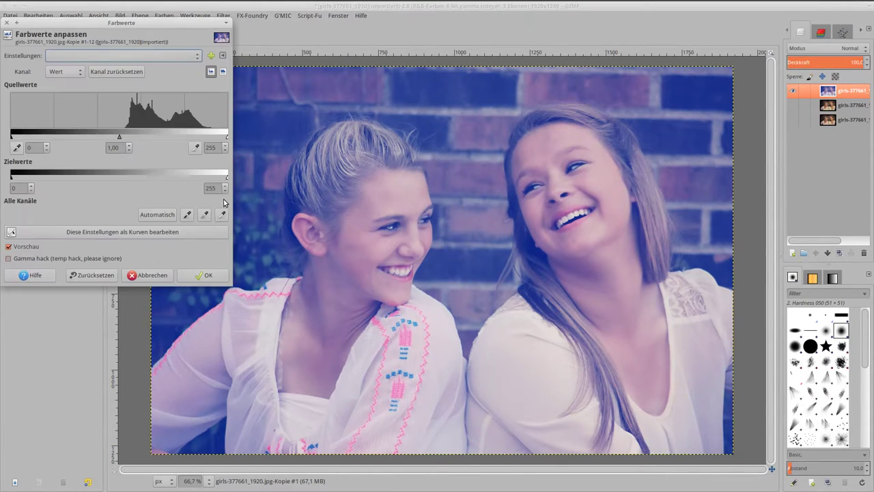
pyautogui.moveTo(114, 147); pyautogui.dragTo(120, 148)
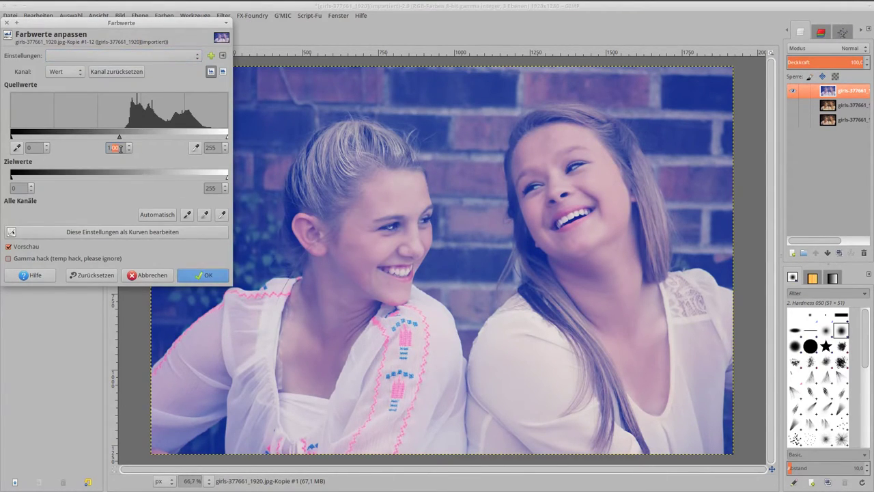
pyautogui.write('22')
pyautogui.doubleClick(217, 148)
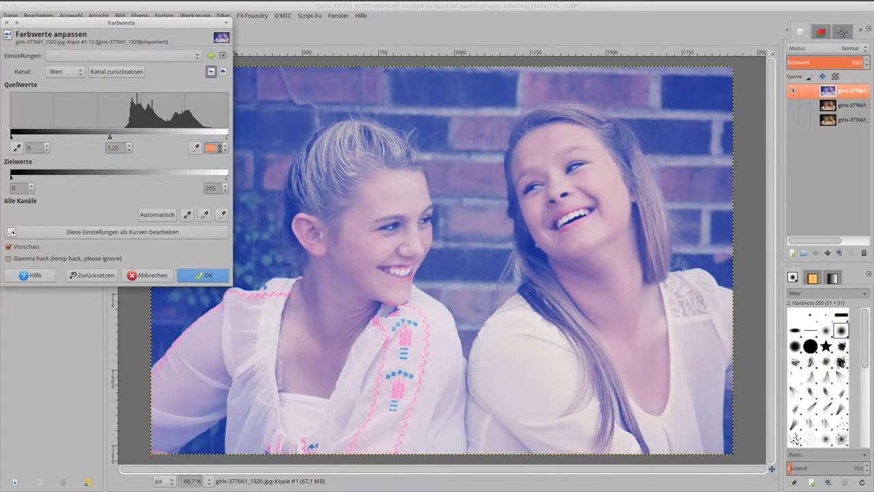
pyautogui.write('231')
pyautogui.press('Return')
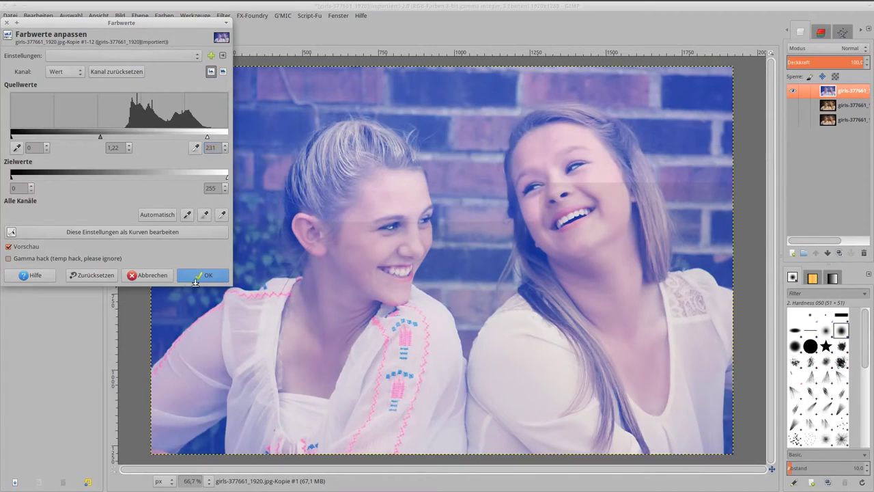
pyautogui.click(195, 276)
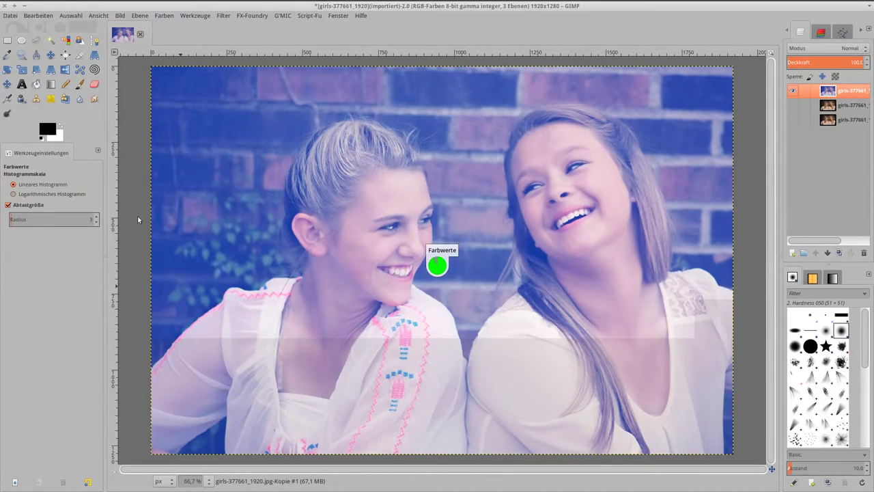
# - Change the image precision to 32-bit gamma integer
pyautogui.click(124, 16)
pyautogui.moveTo(141, 45)
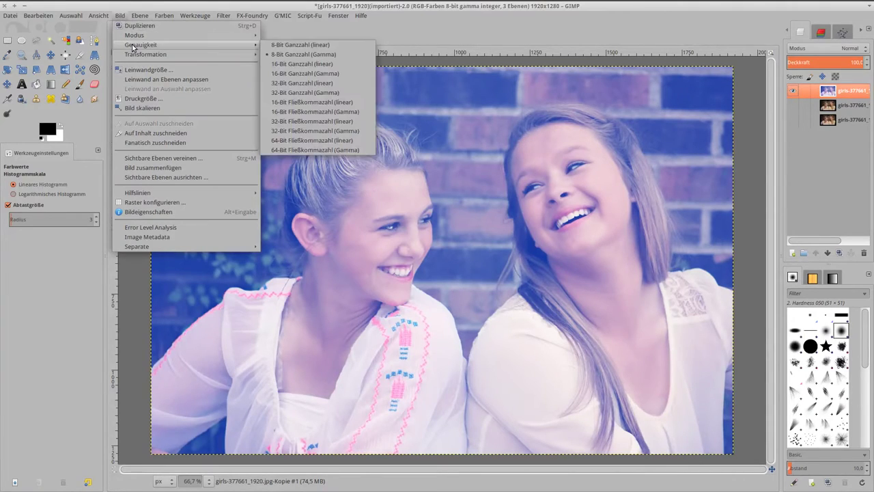
pyautogui.click(295, 93)
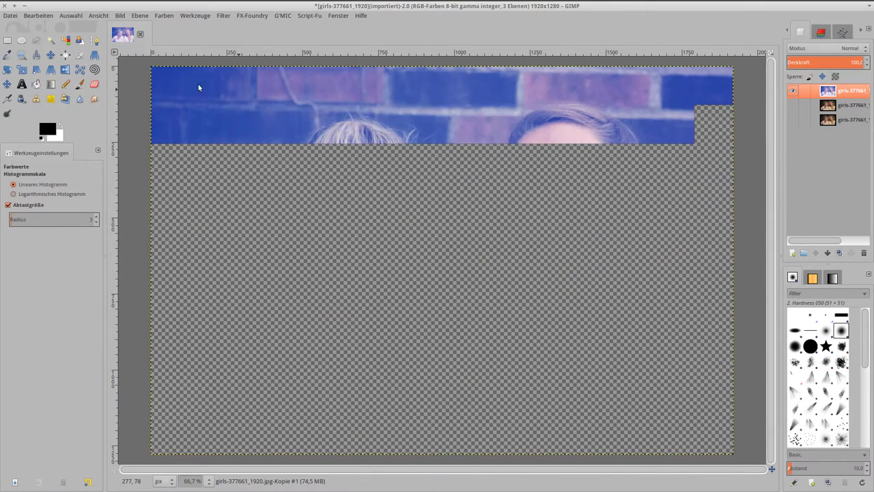
pyautogui.click(159, 15)
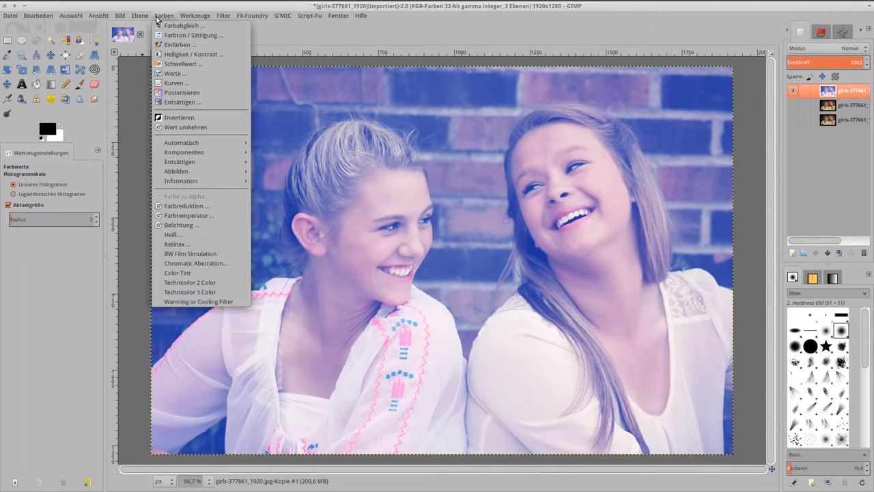
# - Apply Brightness-Contrast with brightness 0.060 and contrast 0.100
pyautogui.click(173, 60)
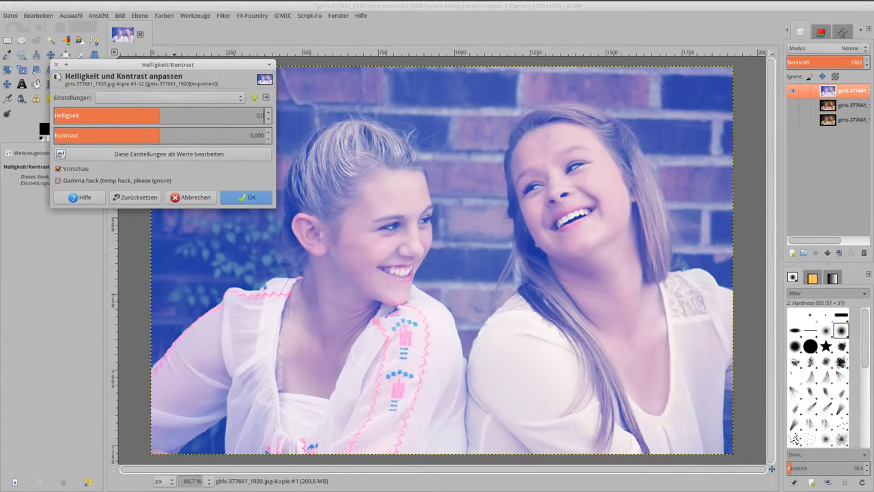
pyautogui.write('60')
pyautogui.press('Return')
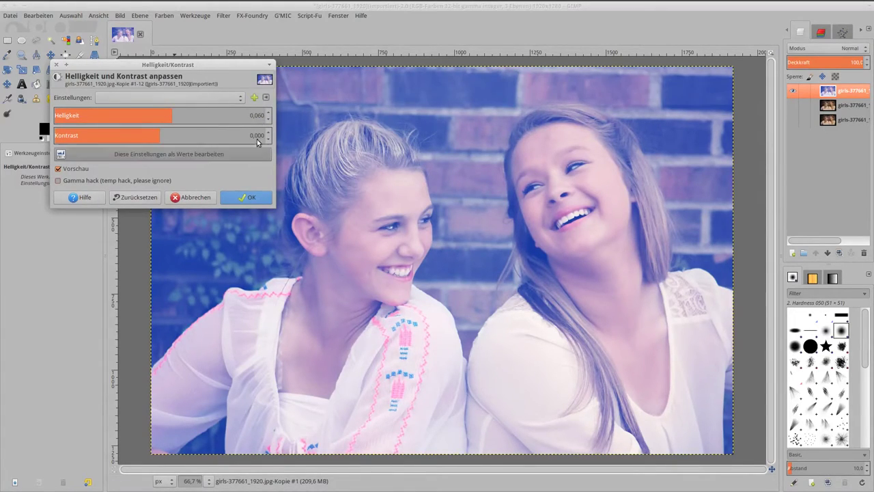
pyautogui.doubleClick(258, 136)
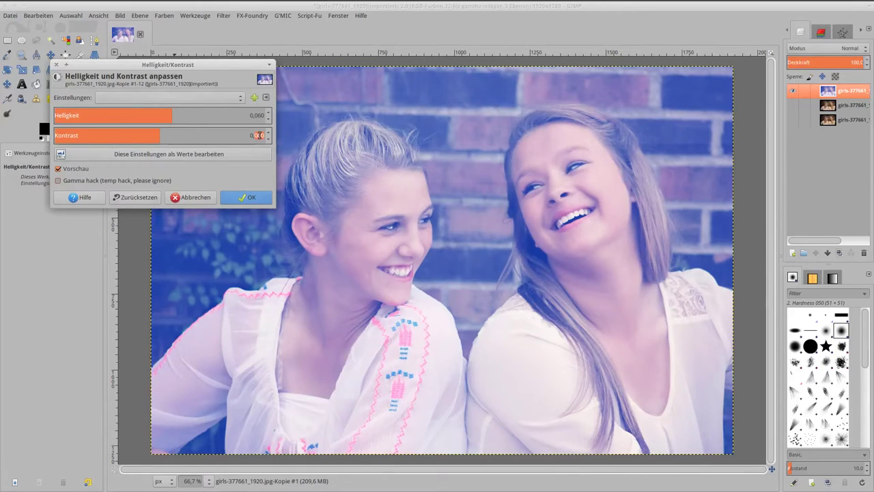
pyautogui.write('10')
pyautogui.press('Return')
pyautogui.press('Return')
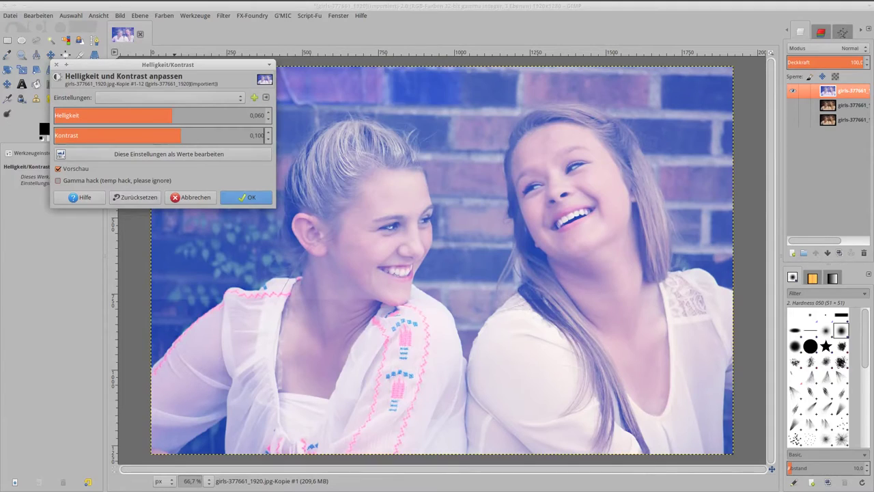
pyautogui.click(244, 199)
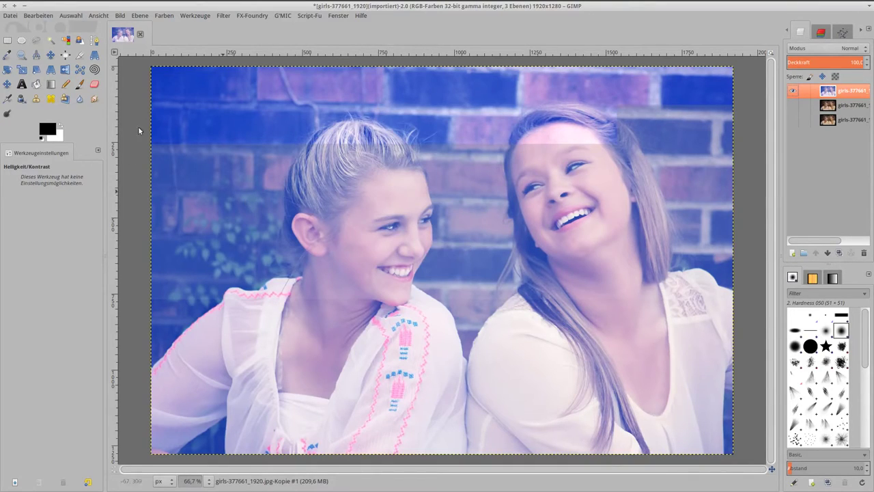
# - Apply Curves moving the green and blue black points right, blue to about 22
pyautogui.click(168, 21)
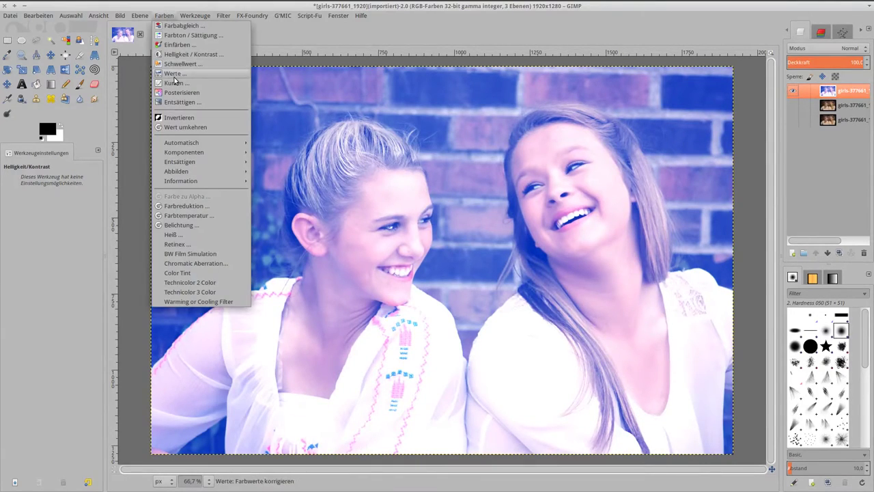
pyautogui.click(175, 83)
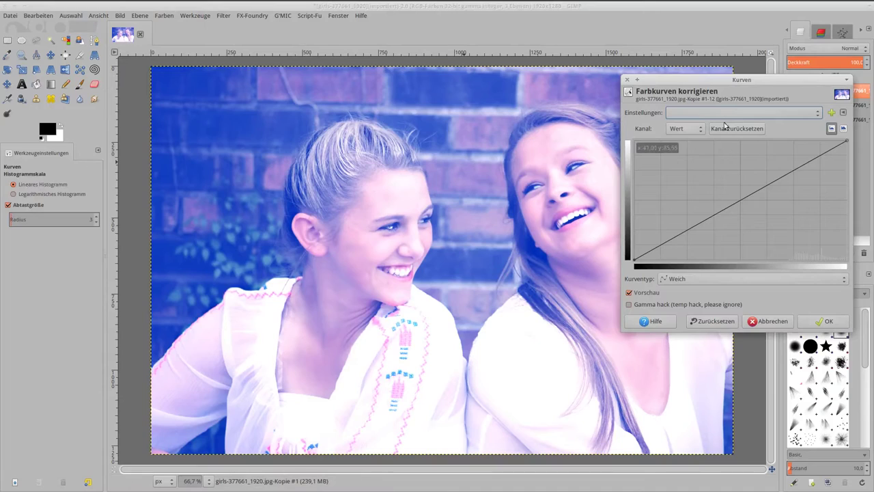
pyautogui.click(678, 129)
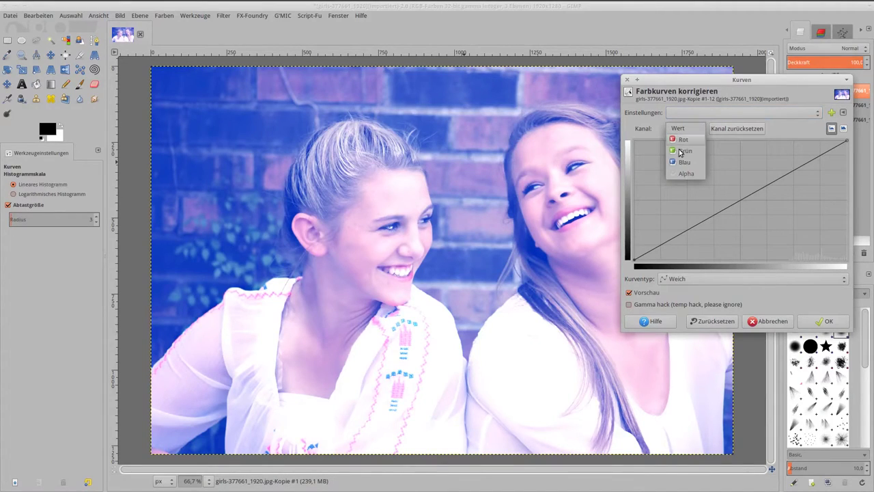
pyautogui.click(684, 150)
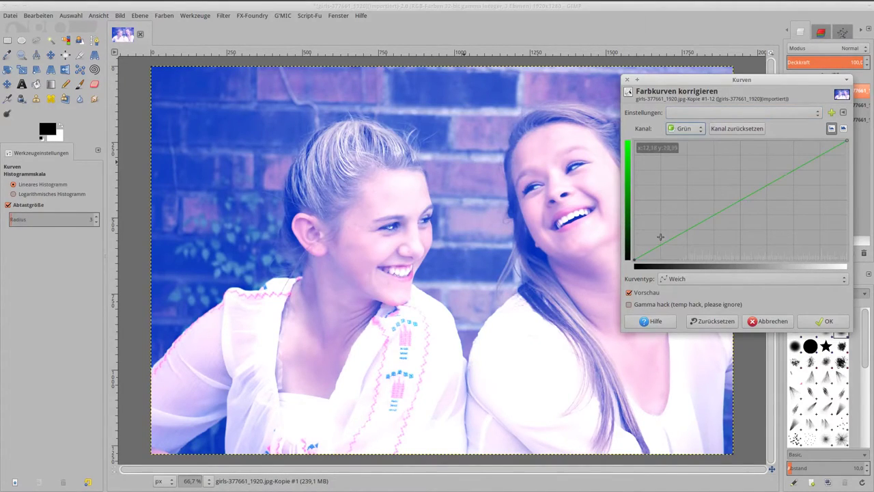
pyautogui.click(635, 261)
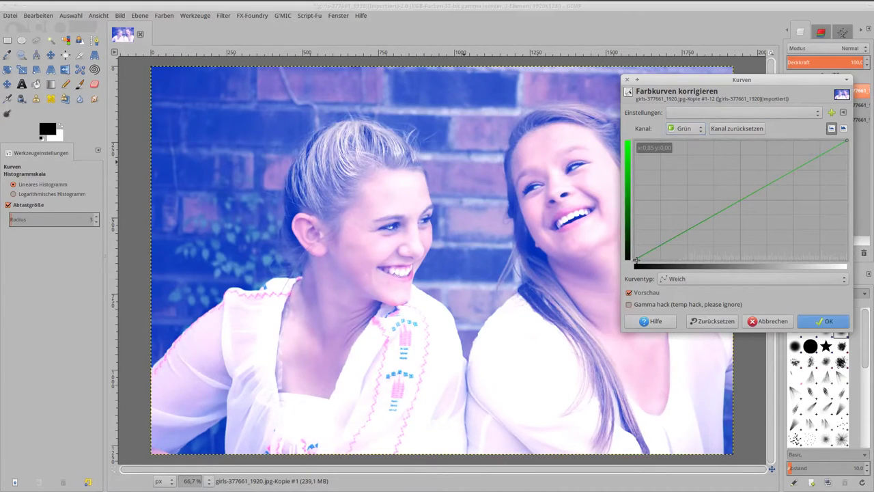
pyautogui.moveTo(636, 261); pyautogui.dragTo(648, 271)
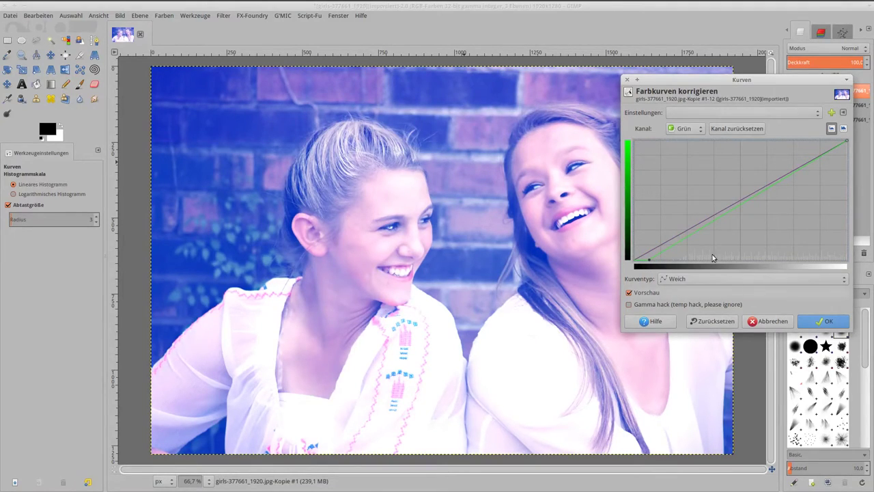
pyautogui.click(680, 128)
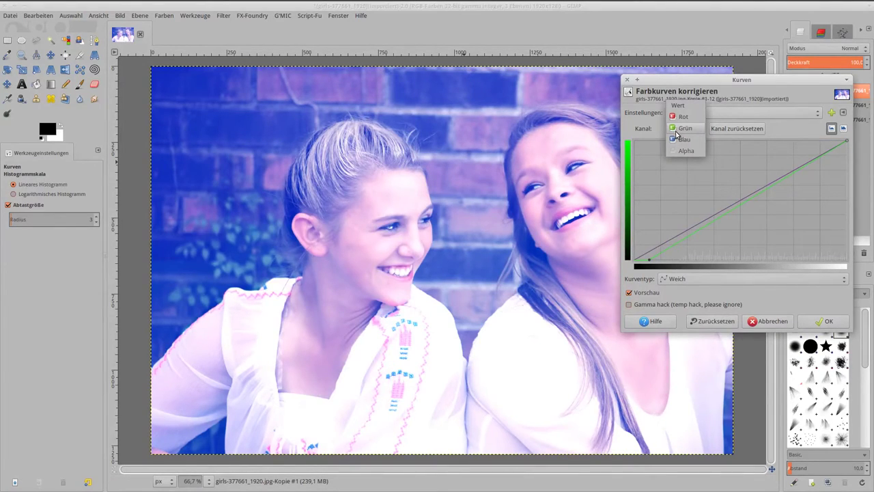
pyautogui.click(677, 140)
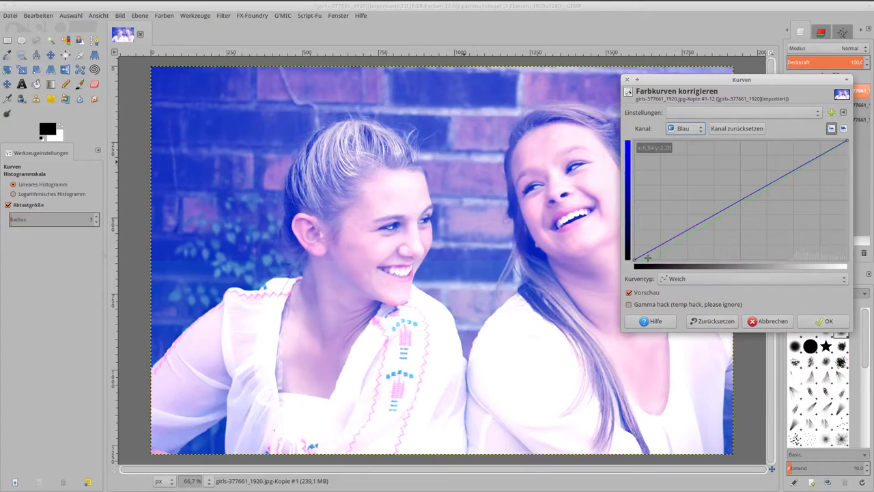
pyautogui.moveTo(635, 260); pyautogui.dragTo(652, 269)
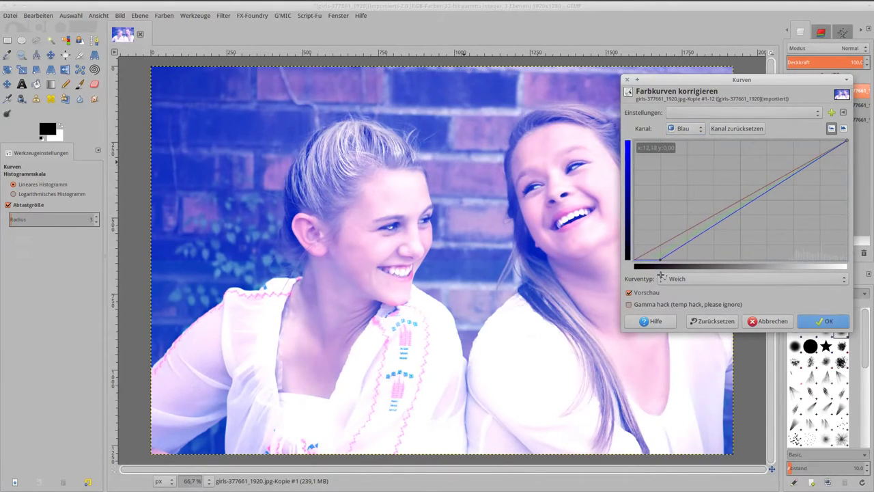
pyautogui.moveTo(652, 269); pyautogui.dragTo(682, 287)
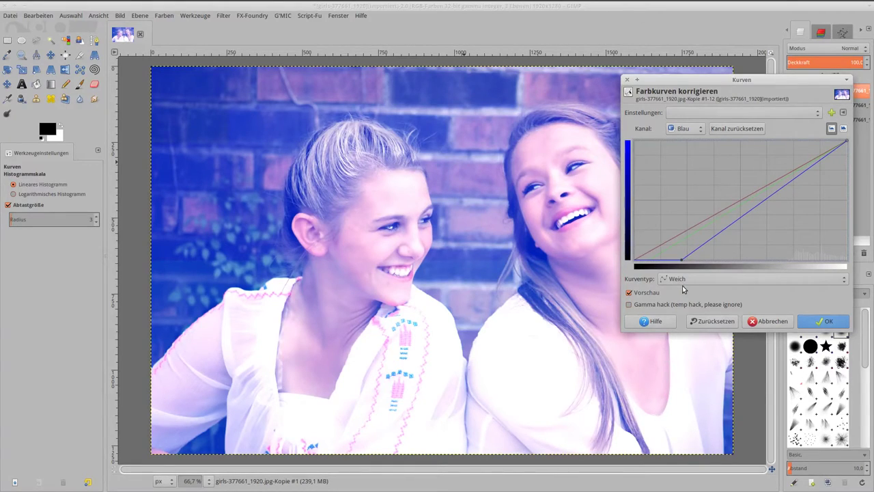
pyautogui.click(814, 321)
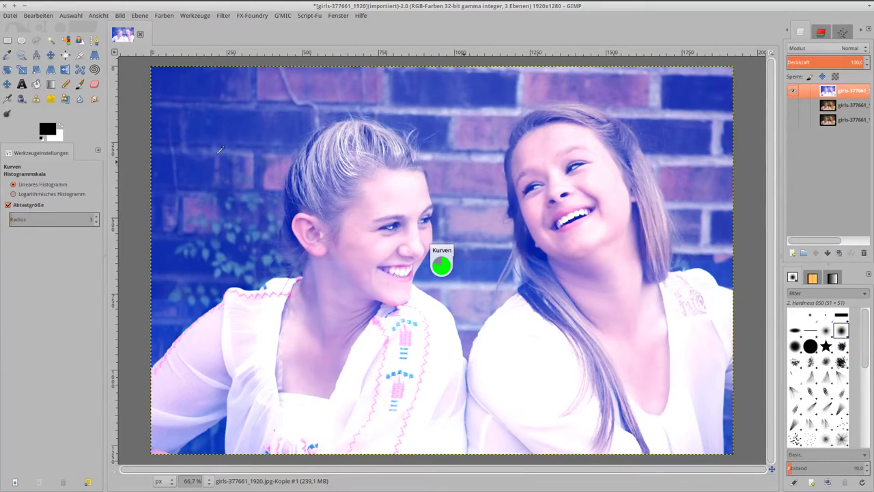
# - Apply Brightness-Contrast with brightness -0.060 and contrast 0.075 to the portrait
pyautogui.click(163, 15)
pyautogui.click(178, 60)
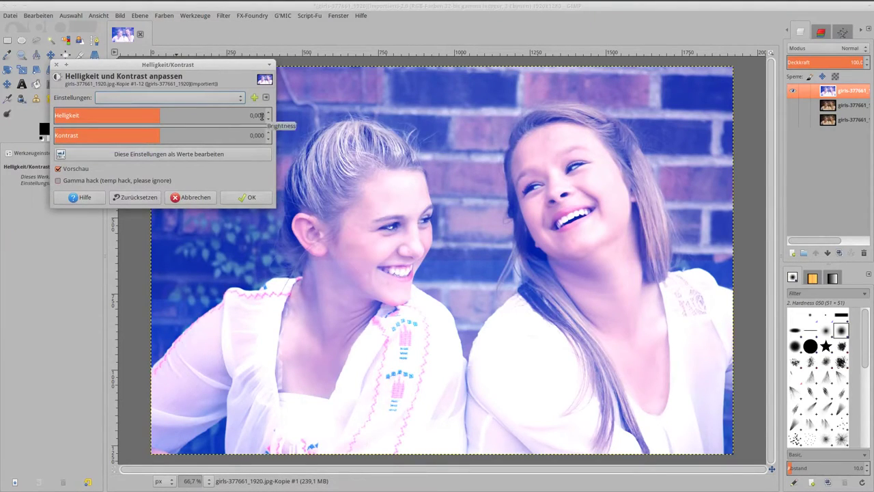
pyautogui.click(262, 116)
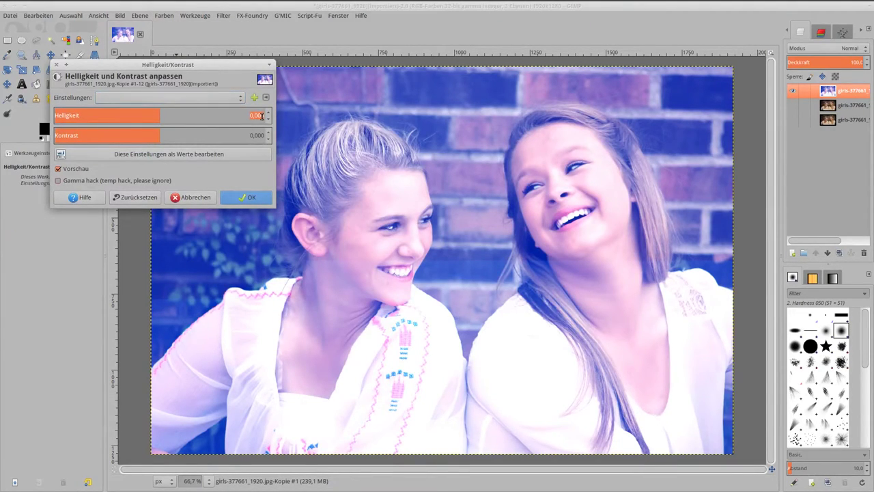
pyautogui.press('BackSpace')
pyautogui.write('60')
pyautogui.press('Return')
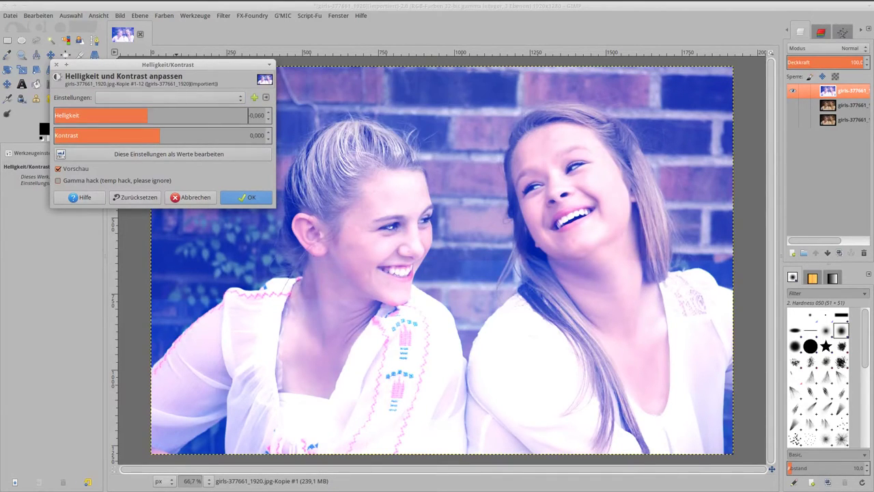
pyautogui.click(258, 135)
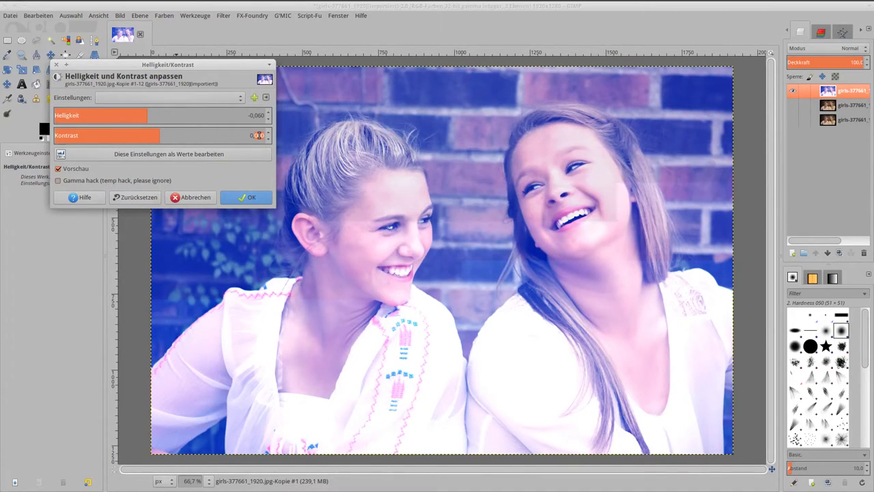
pyautogui.write('75')
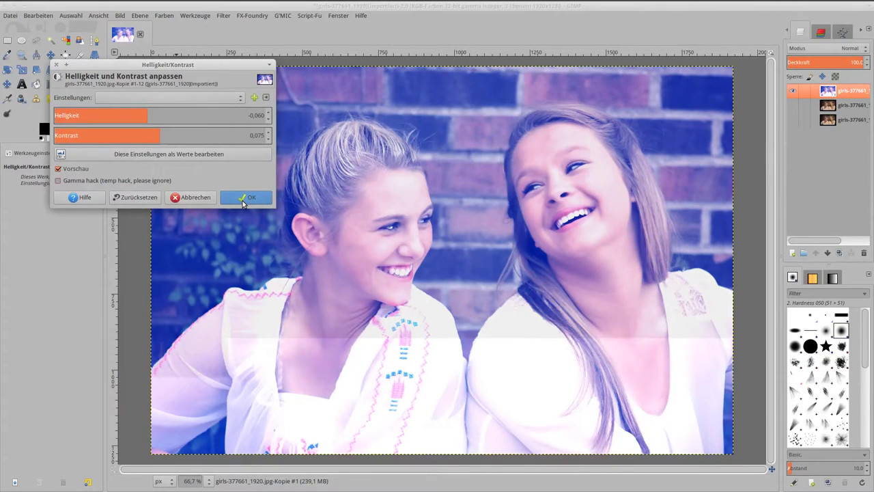
pyautogui.click(243, 200)
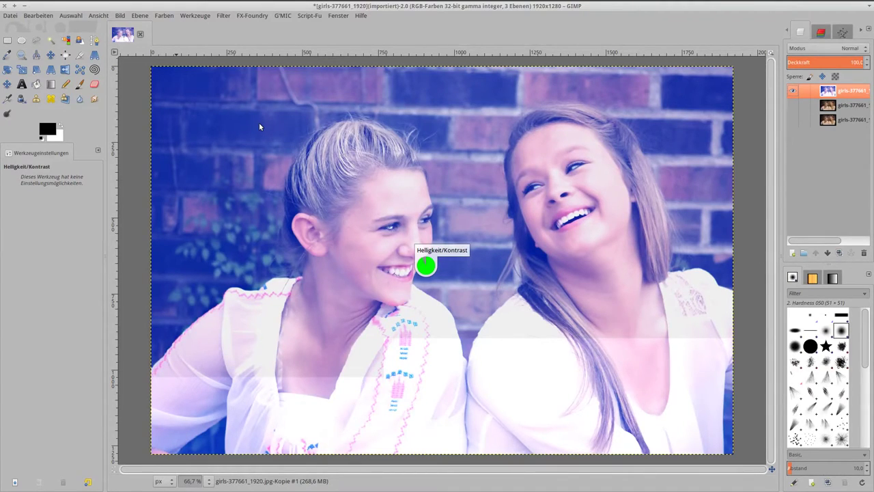
# - Reset the reopened G'MIC filter and apply Curves [RGB] Blue with starting y 14
pyautogui.click(222, 16)
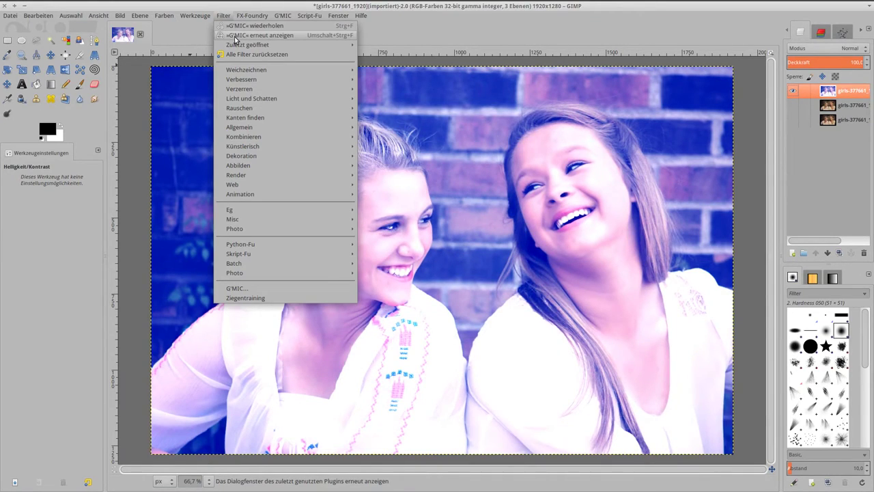
pyautogui.click(234, 35)
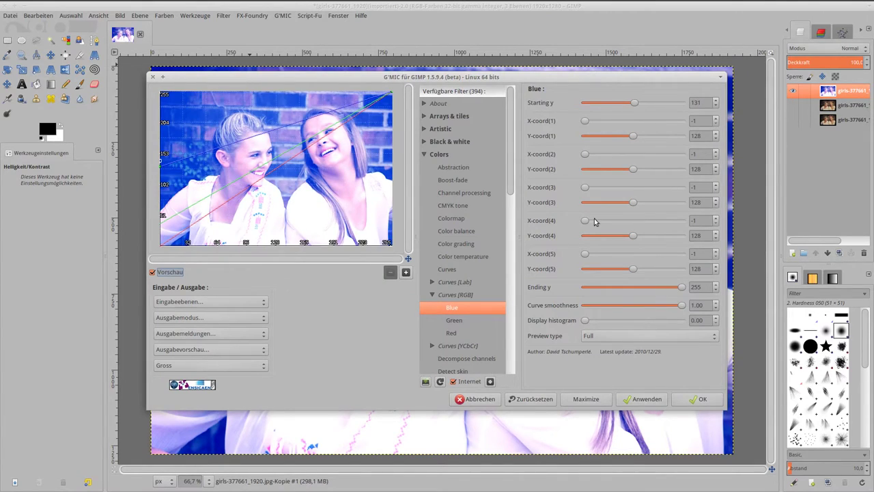
pyautogui.click(531, 399)
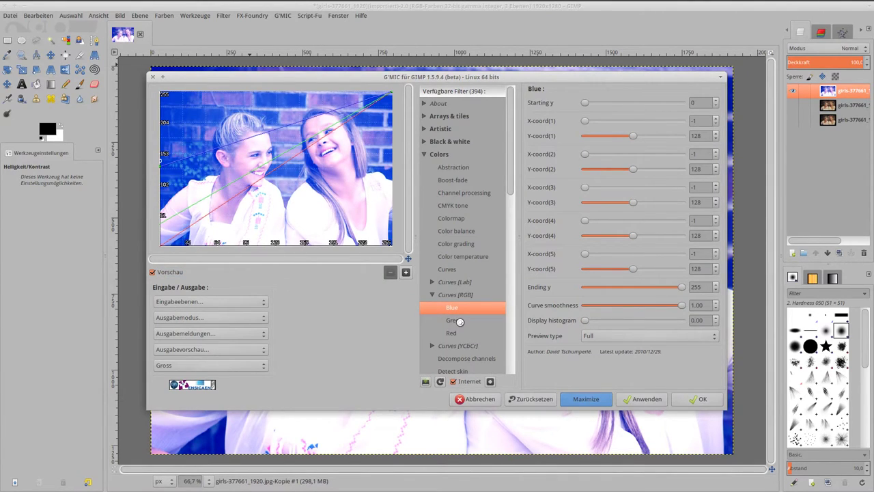
pyautogui.click(459, 321)
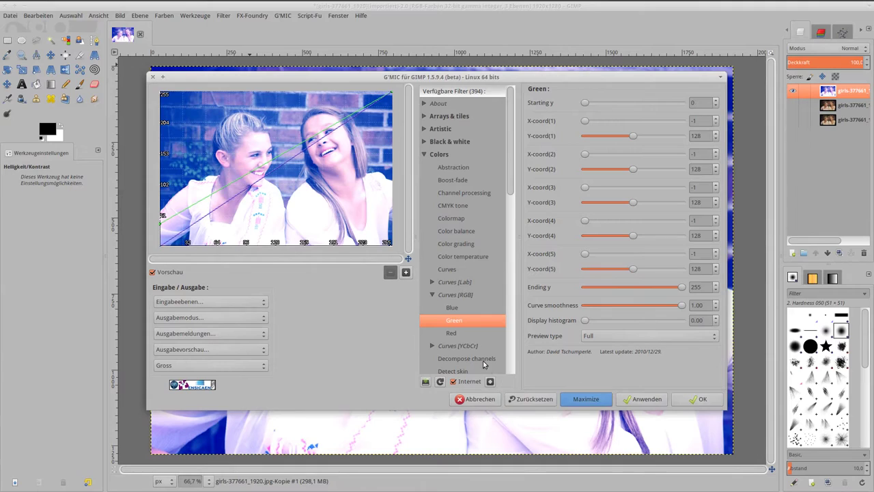
pyautogui.click(452, 333)
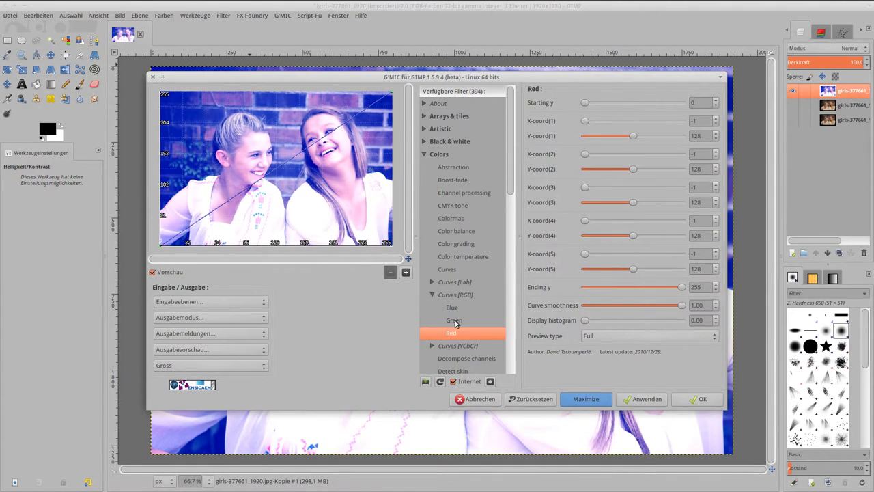
pyautogui.click(702, 102)
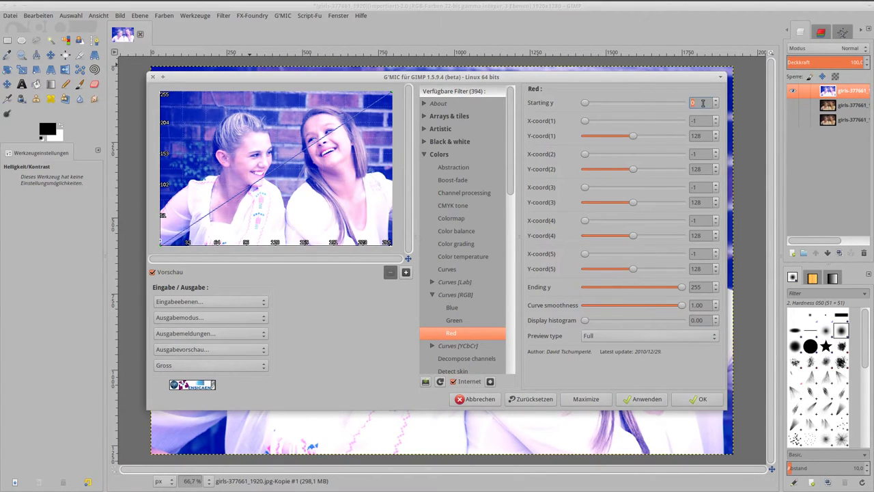
pyautogui.write('4')
pyautogui.press('Return')
pyautogui.click(449, 307)
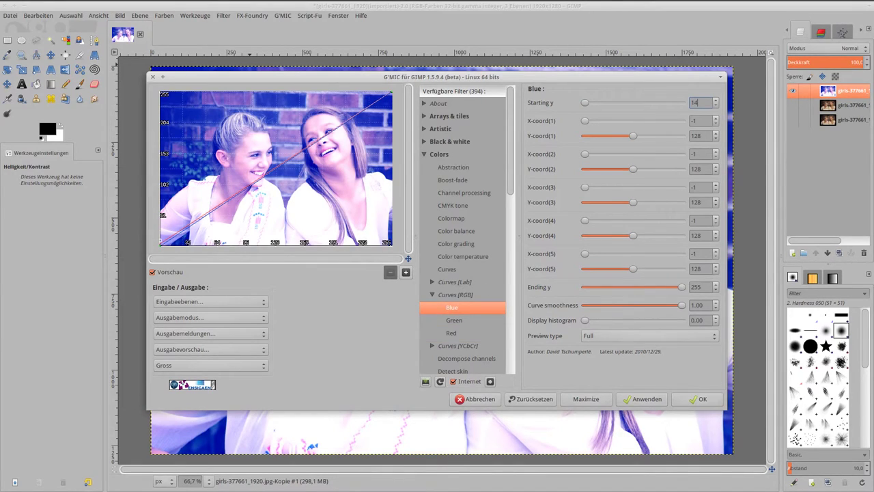
pyautogui.click(699, 120)
pyautogui.click(696, 399)
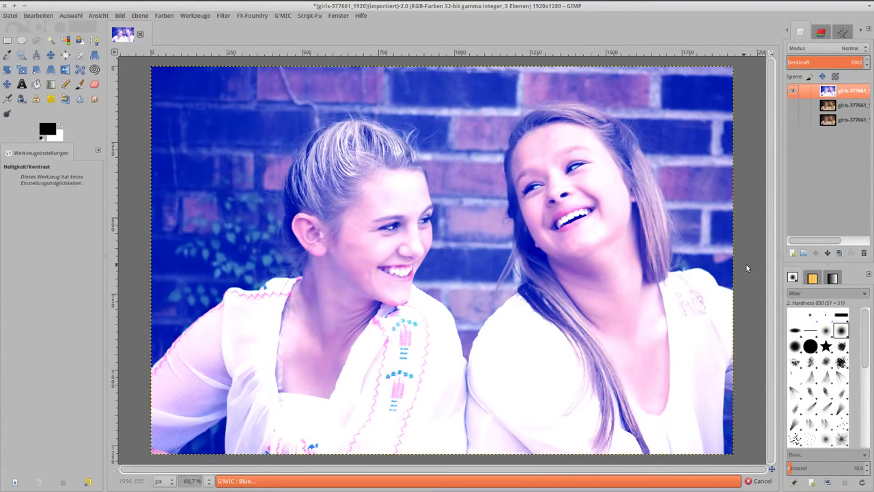
# - Add a new transparent layer set to Multiplikation blend mode
pyautogui.click(791, 253)
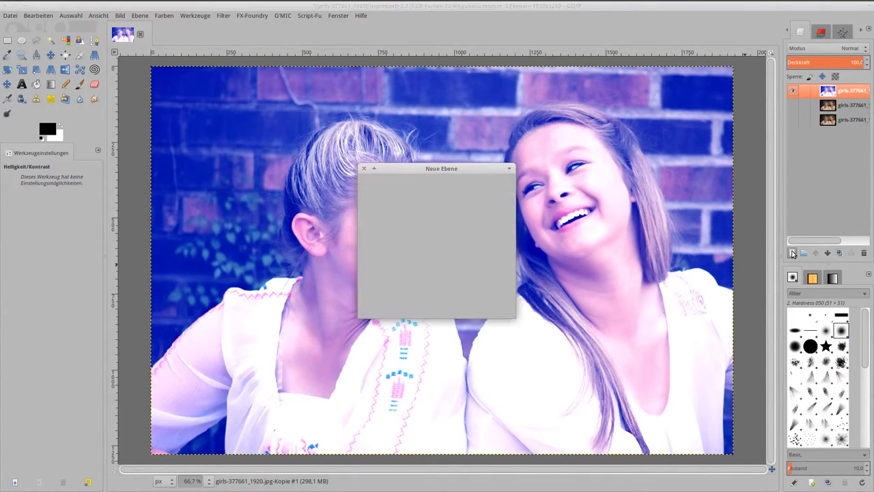
pyautogui.click(496, 306)
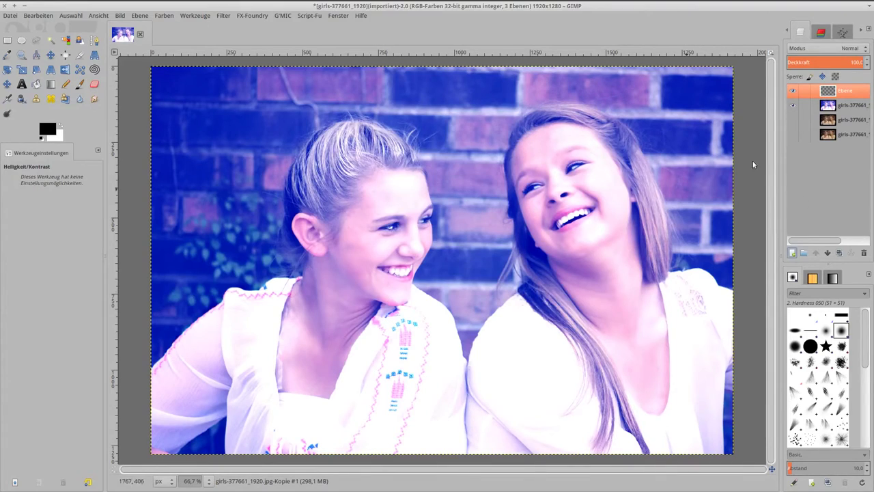
pyautogui.click(839, 51)
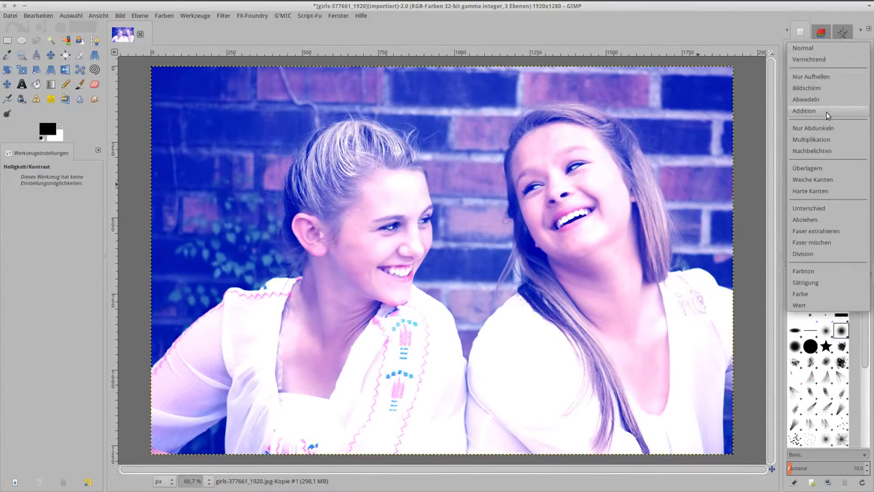
pyautogui.click(826, 140)
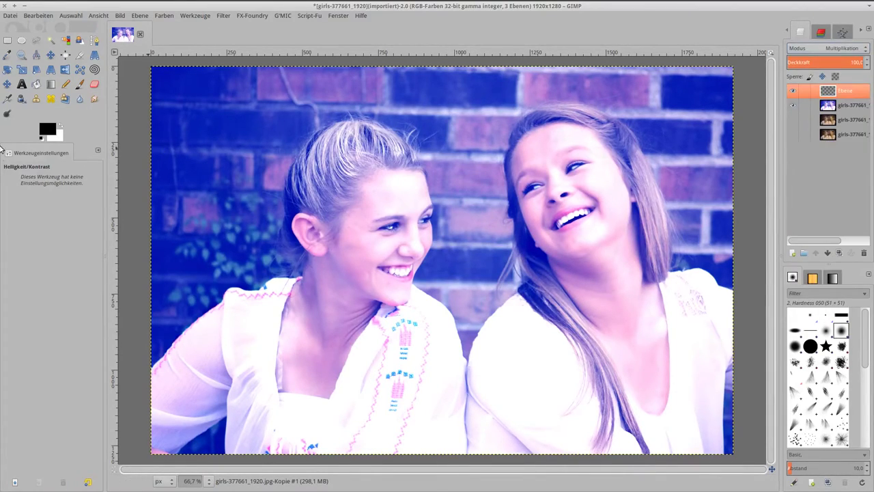
# - Set the foreground colour to beige f6ddad
pyautogui.click(52, 135)
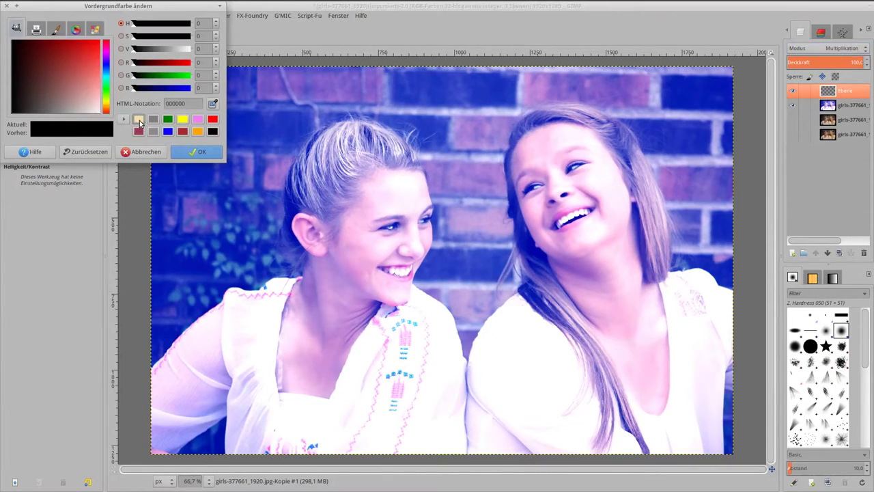
pyautogui.click(138, 119)
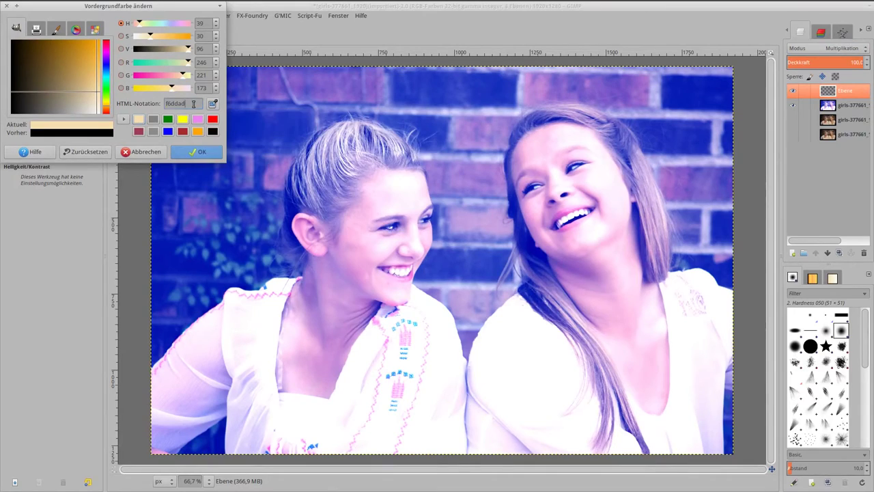
pyautogui.doubleClick(193, 103)
pyautogui.click(197, 153)
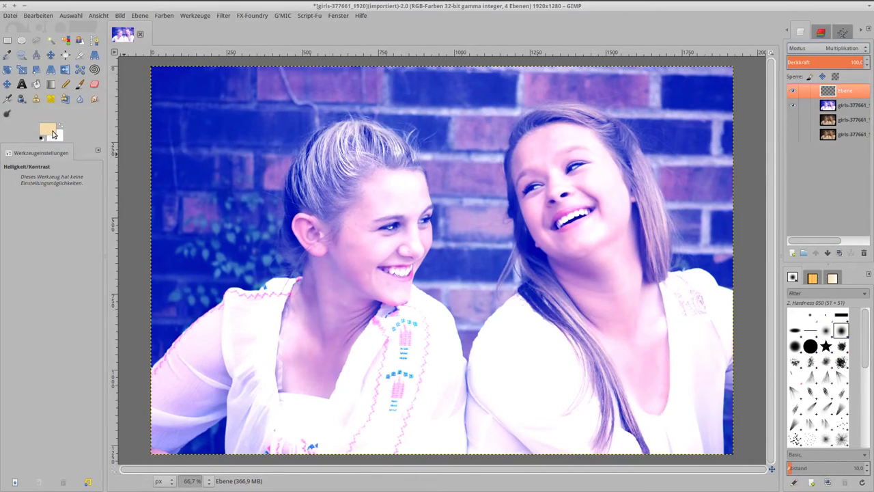
# - Fill the new layer with beige and merge it down into the blue-tinted copy
pyautogui.moveTo(50, 134); pyautogui.dragTo(424, 202)
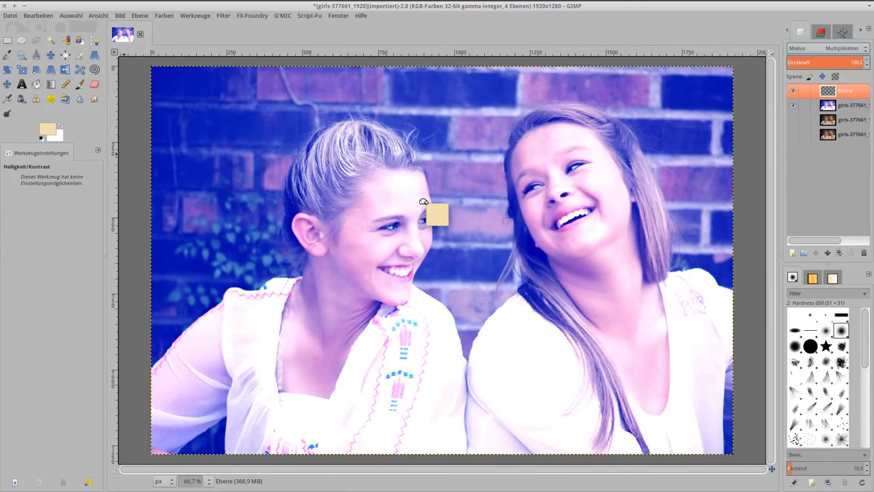
pyautogui.moveTo(423, 202); pyautogui.dragTo(421, 202)
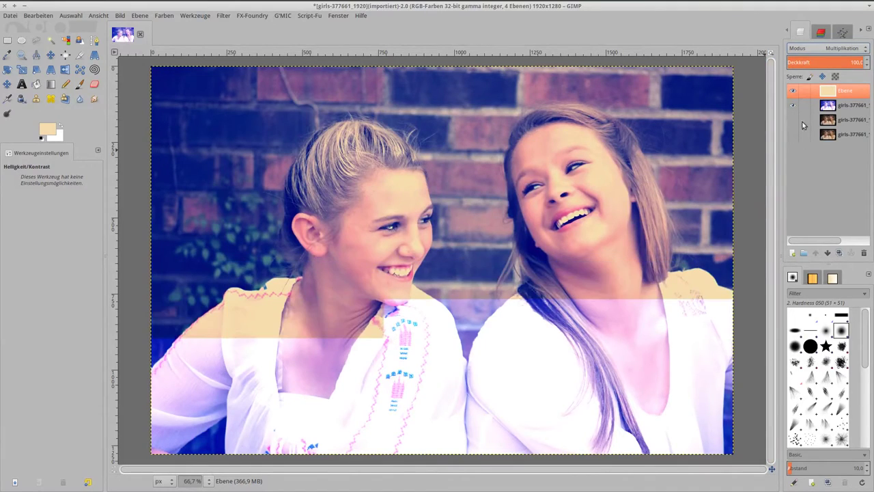
pyautogui.rightClick(824, 94)
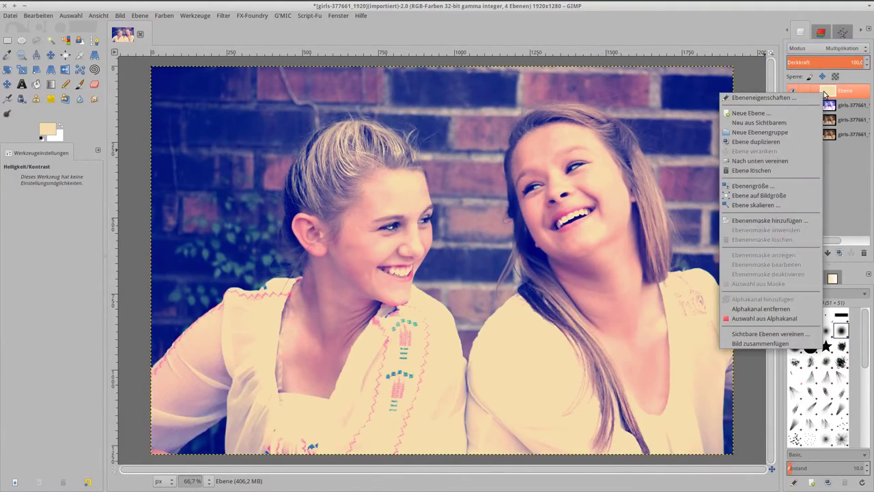
pyautogui.click(789, 160)
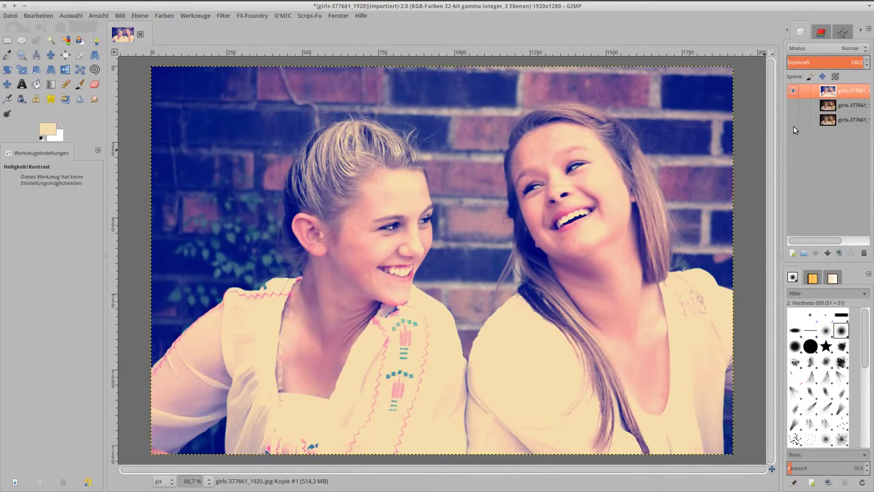
# - Toggle layer visibility to compare the filtered and original portrait
pyautogui.click(792, 120)
pyautogui.click(793, 91)
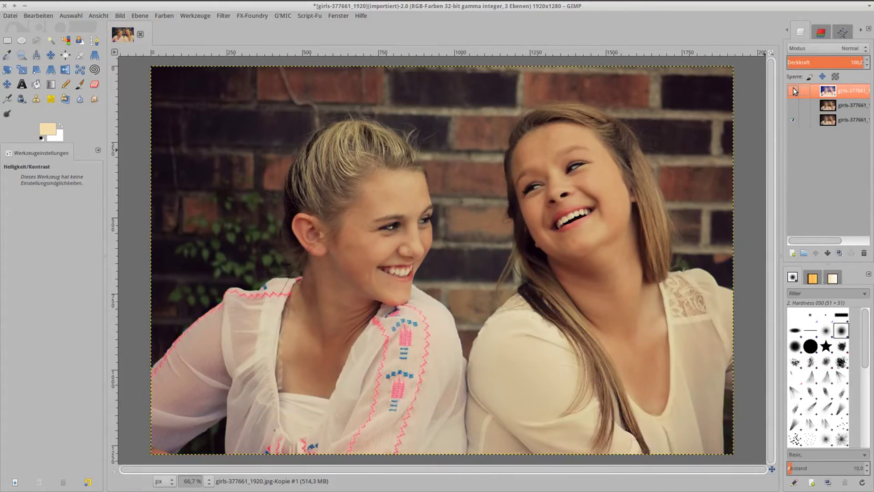
pyautogui.click(792, 91)
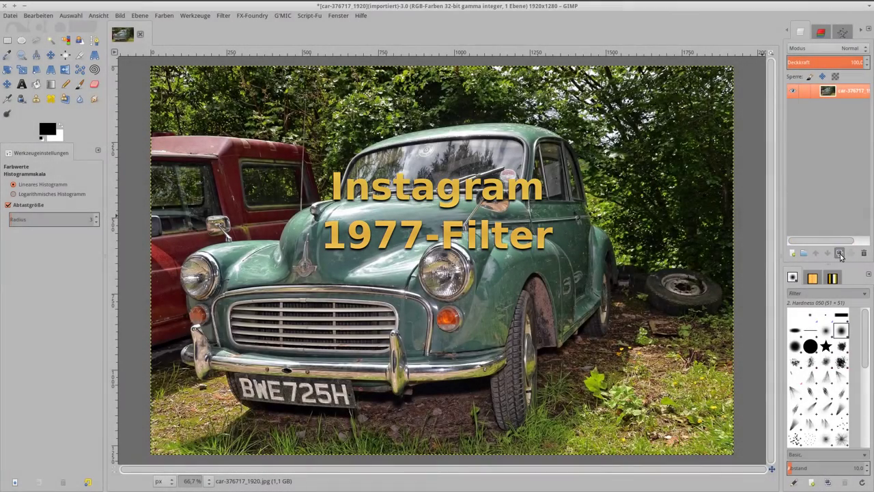
# - Duplicate the car photo layer, hide the original underneath, and bring up Levels
pyautogui.click(838, 252)
pyautogui.click(791, 105)
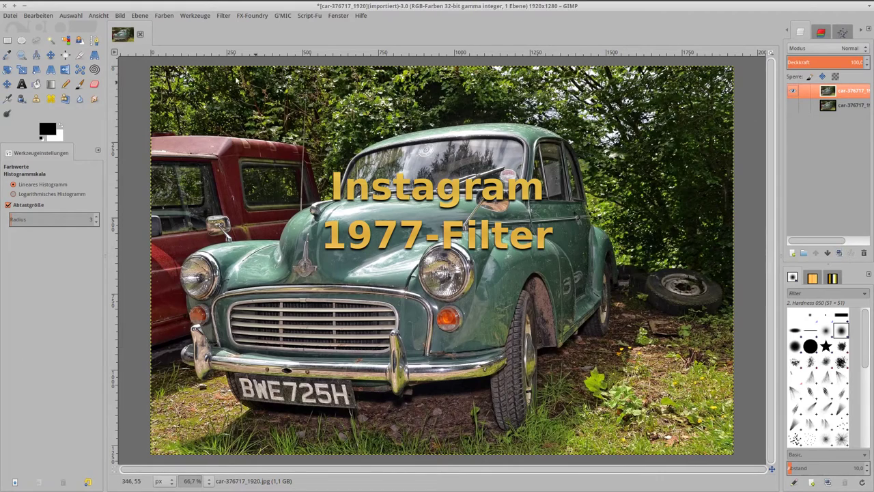
pyautogui.click(164, 16)
pyautogui.click(179, 74)
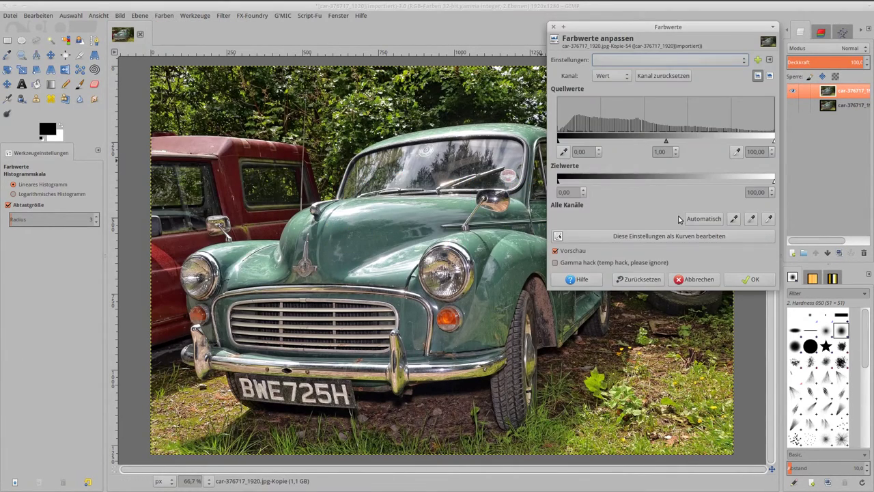
# - Apply Levels to the car copy layer, then raise its Exposure to 0.5
pyautogui.click(737, 280)
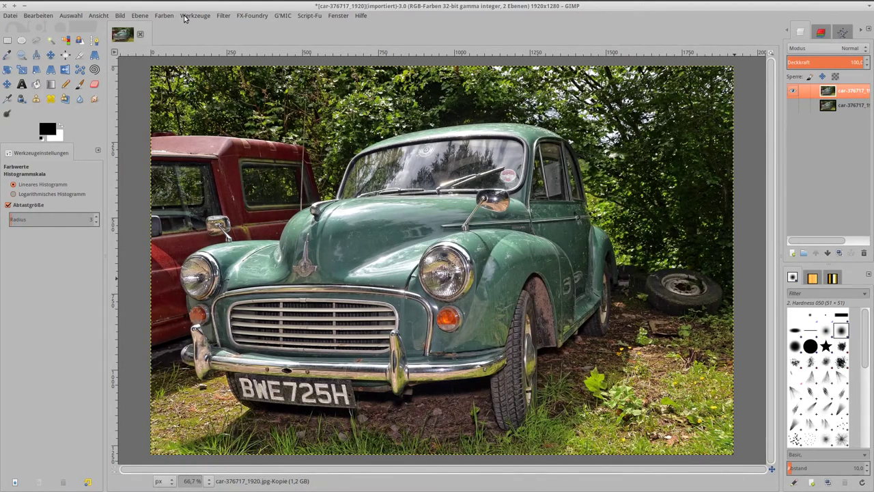
pyautogui.click(155, 15)
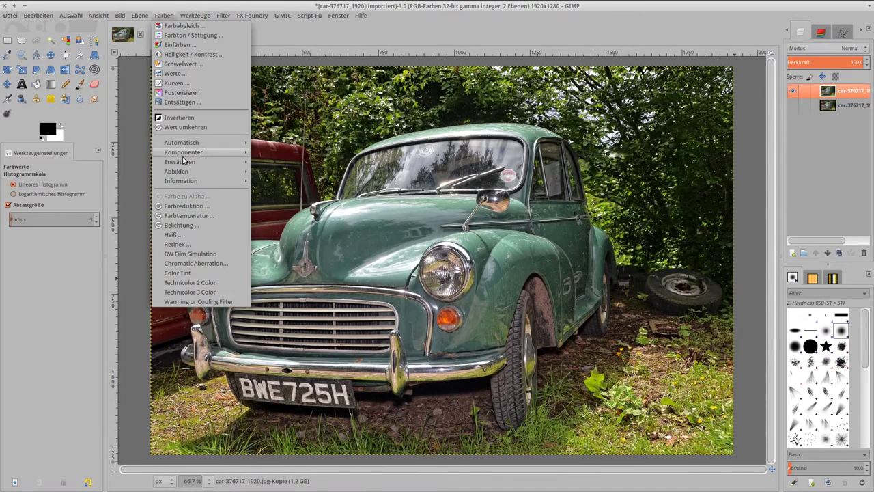
pyautogui.click(180, 225)
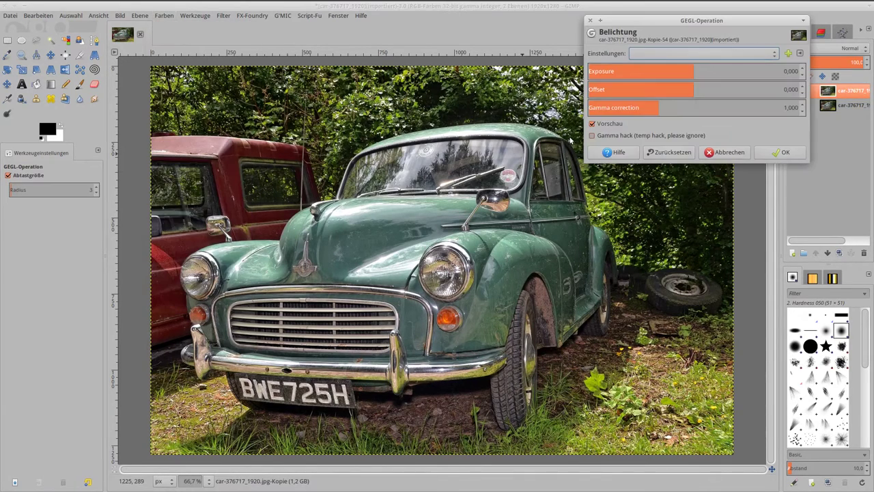
pyautogui.doubleClick(792, 71)
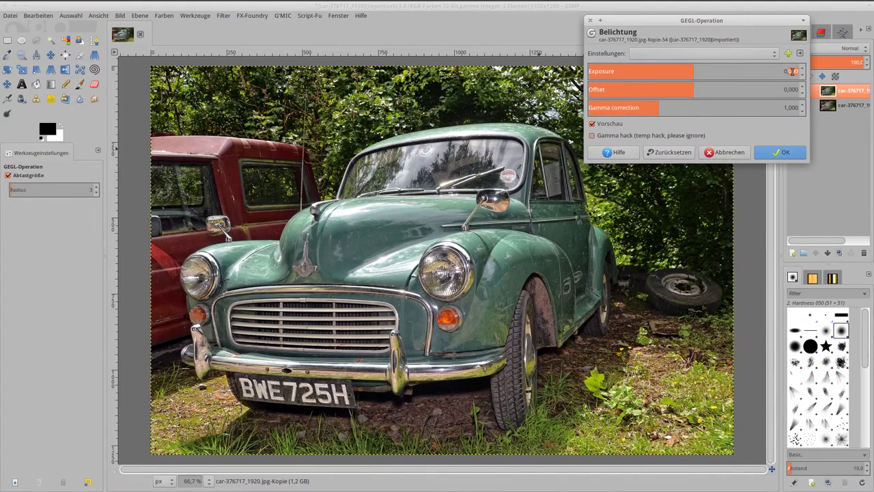
pyautogui.write('5')
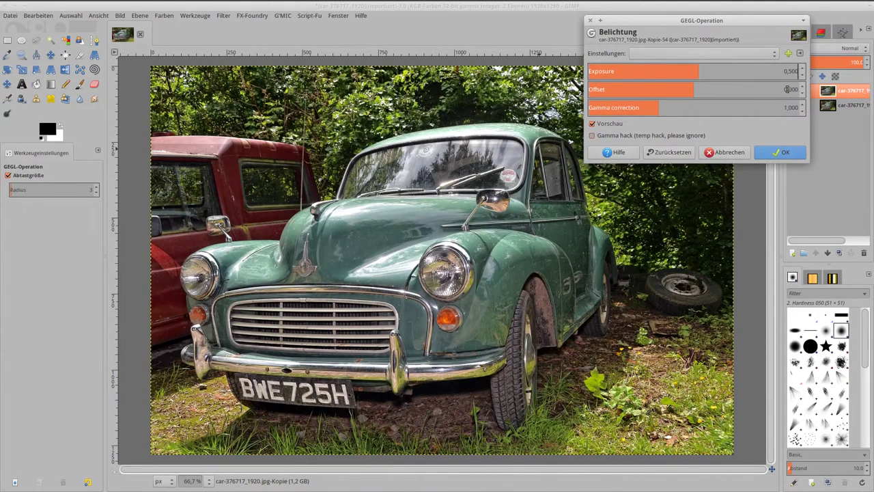
pyautogui.click(778, 151)
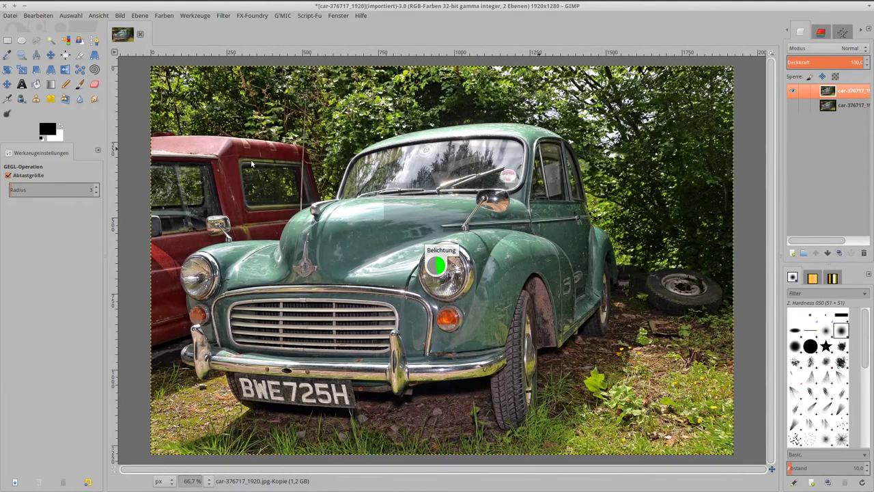
# - Tone-map the car layer with Reinhard 2005: brightness -80.17, chromatic 0.886, light 0.099
pyautogui.click(194, 16)
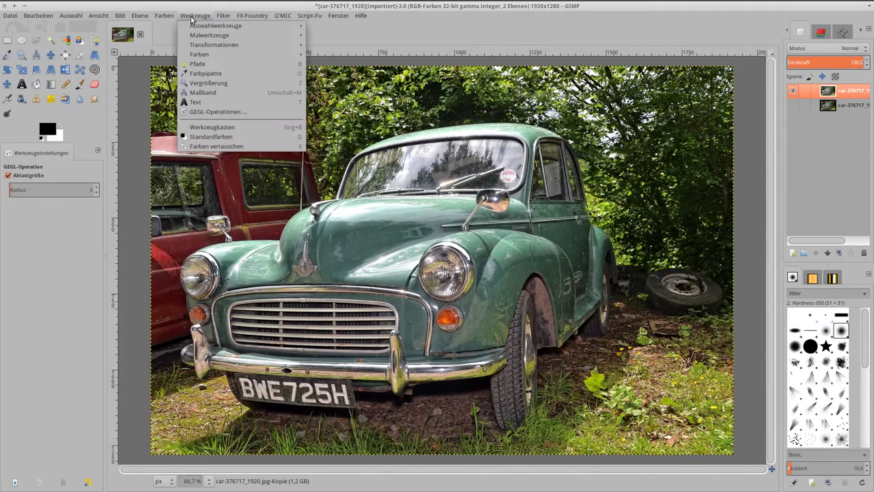
pyautogui.click(196, 111)
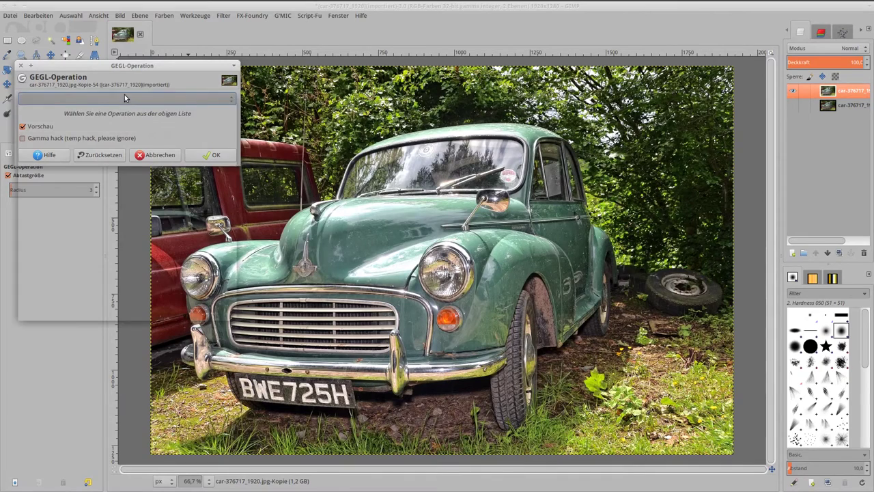
pyautogui.click(124, 94)
pyautogui.click(117, 281)
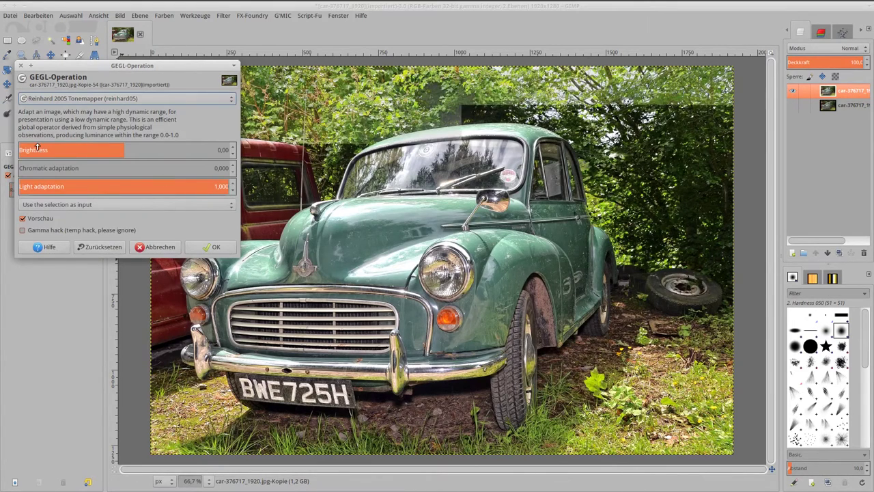
pyautogui.click(38, 150)
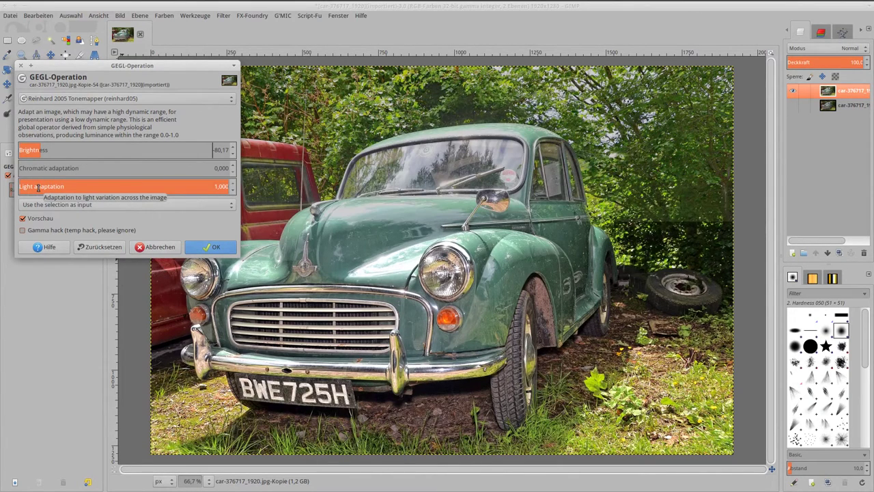
pyautogui.click(39, 186)
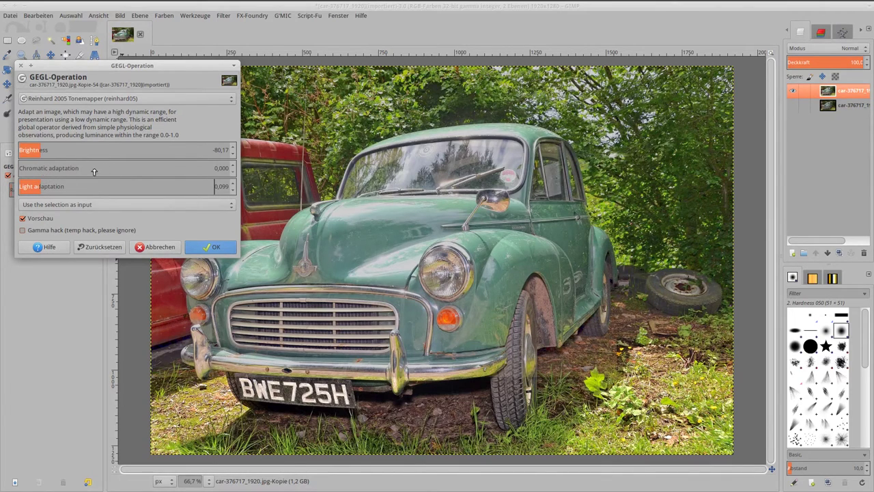
pyautogui.click(205, 169)
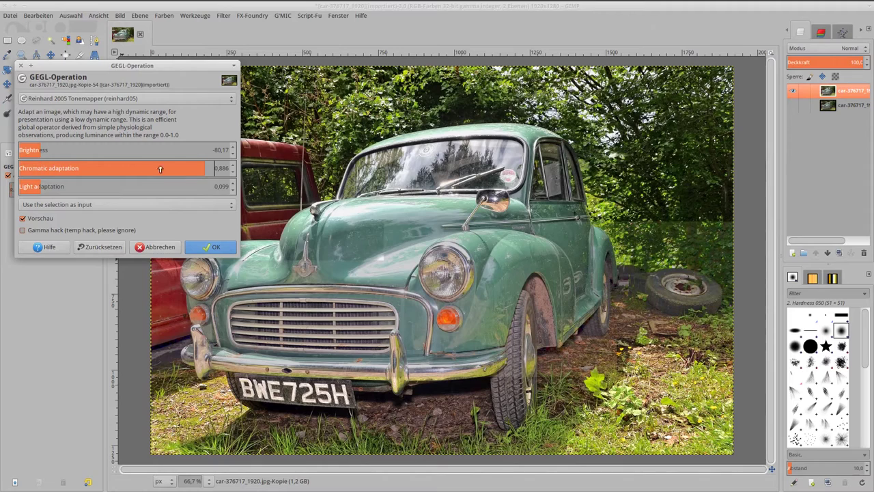
pyautogui.click(203, 250)
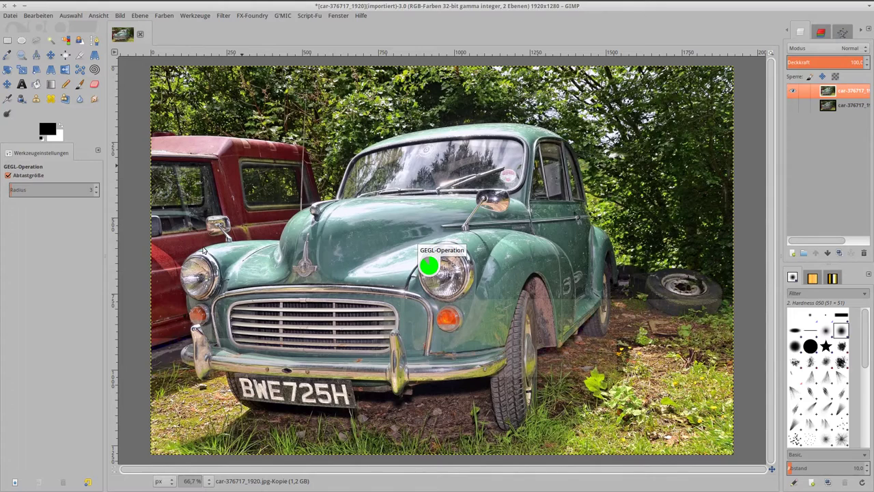
# - Sharpen the car image with Unsharp Mask at default settings
pyautogui.click(223, 15)
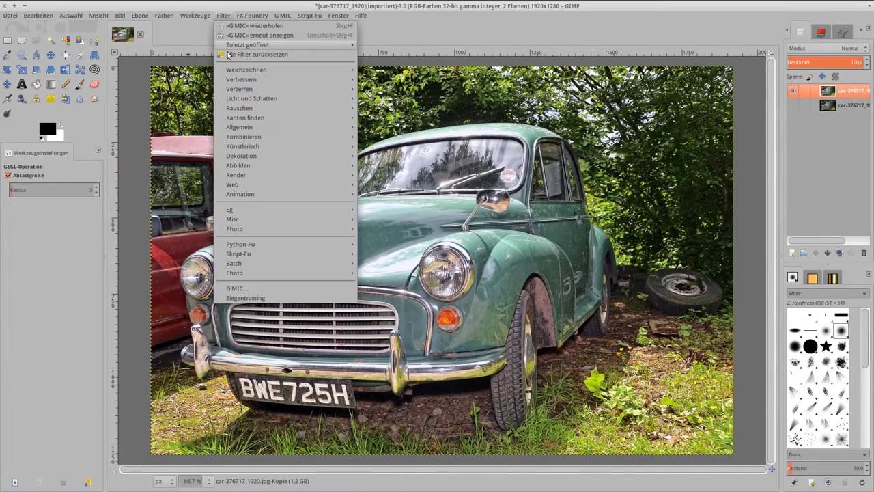
pyautogui.click(402, 116)
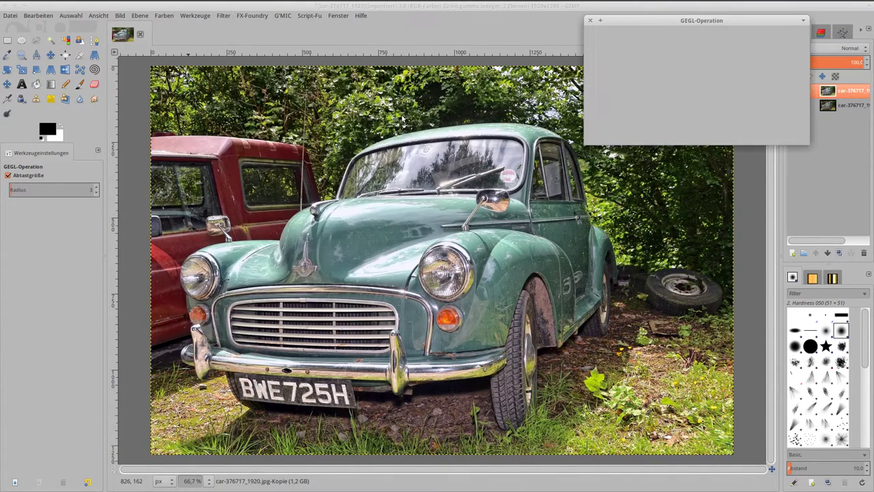
pyautogui.click(777, 135)
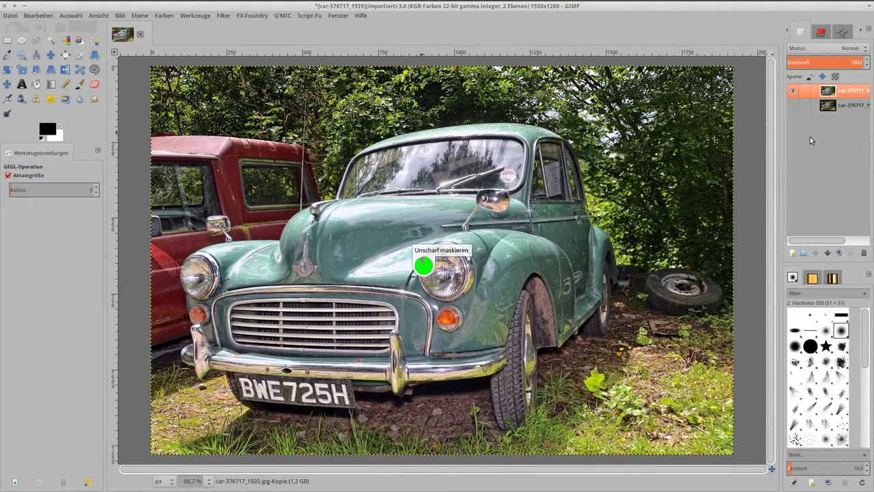
# - Add a transparent Weiche Kanten layer at 50% opacity over the car and duplicate it
pyautogui.click(841, 254)
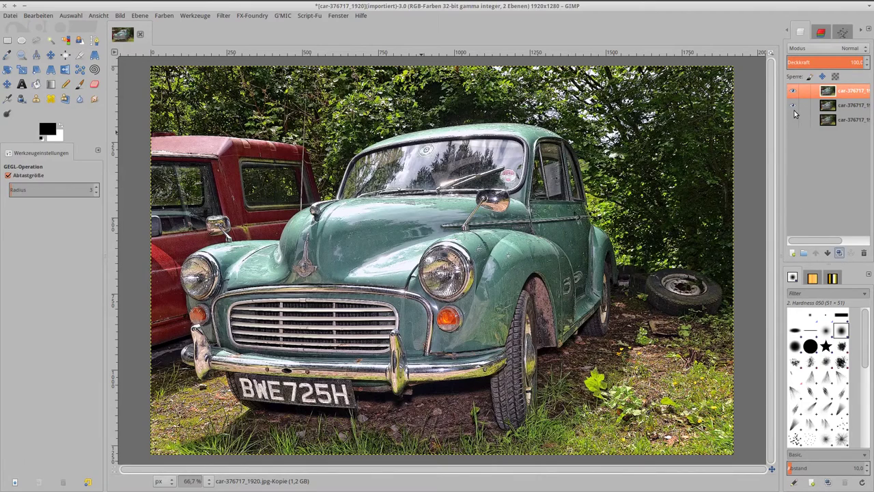
pyautogui.click(792, 252)
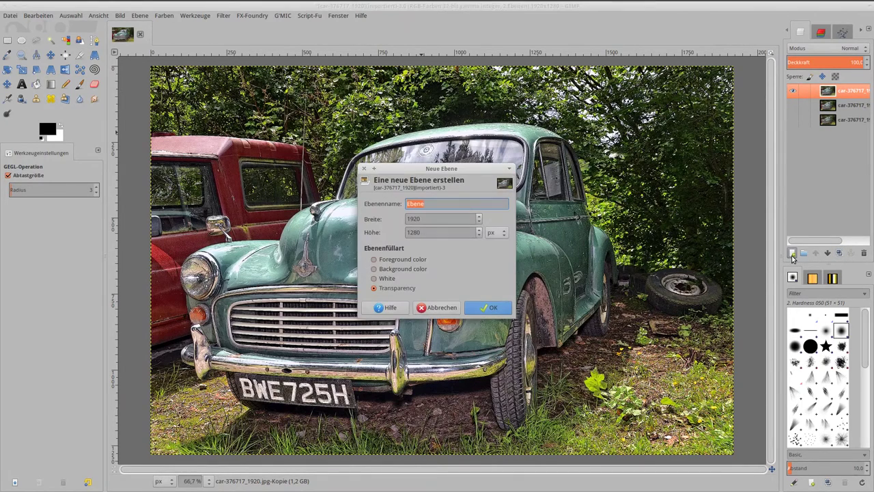
pyautogui.click(488, 307)
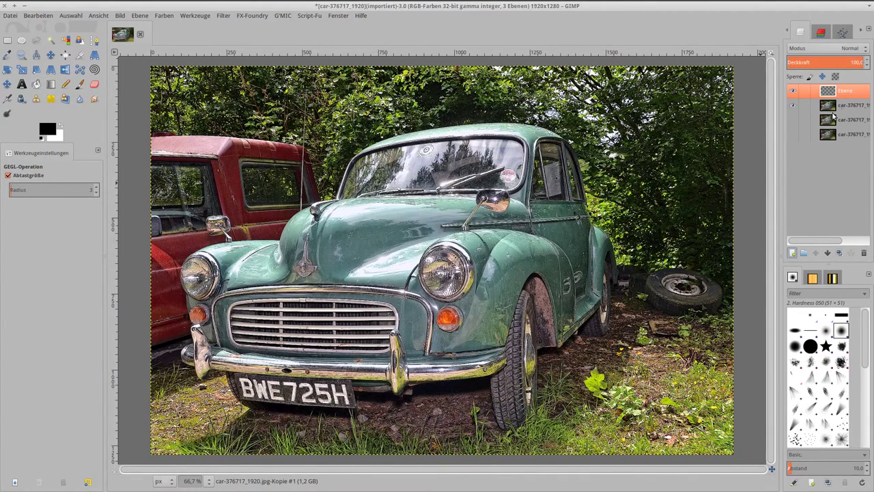
pyautogui.click(835, 50)
pyautogui.click(824, 174)
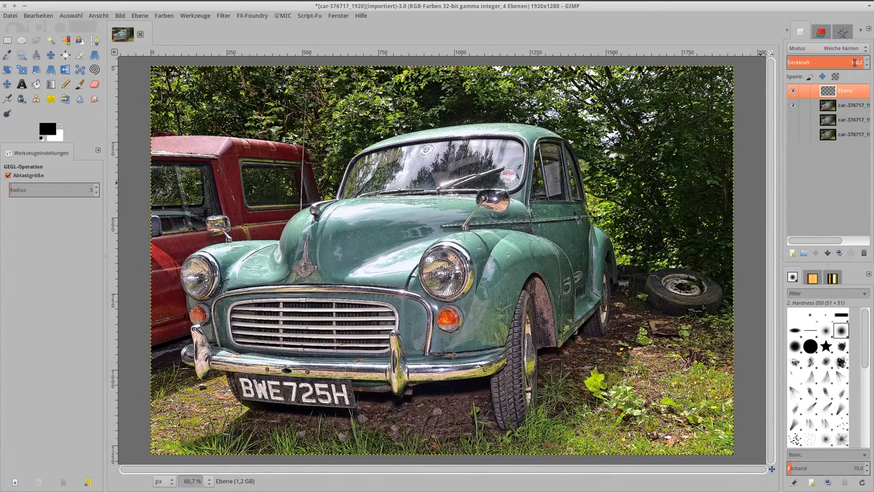
pyautogui.write('50')
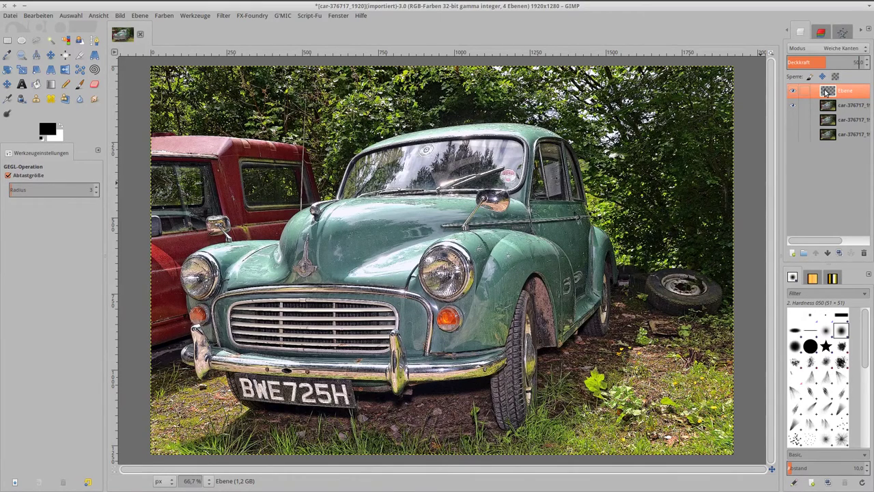
pyautogui.click(839, 253)
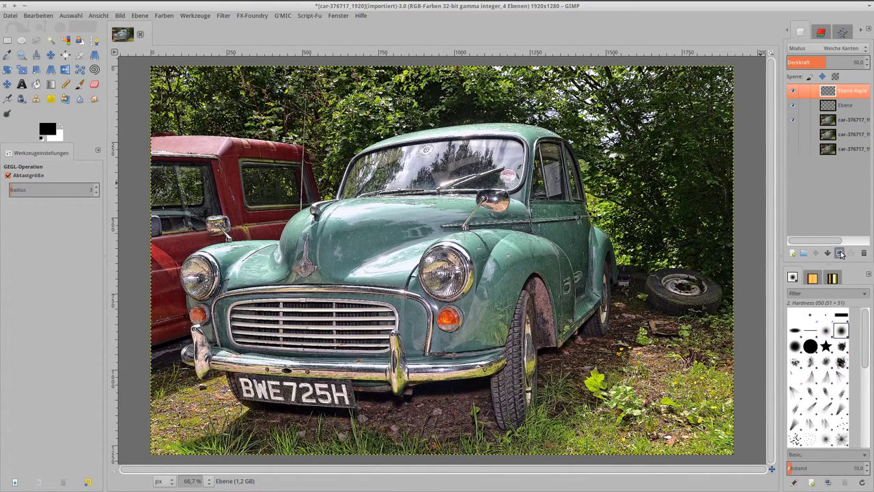
pyautogui.click(840, 253)
pyautogui.click(833, 137)
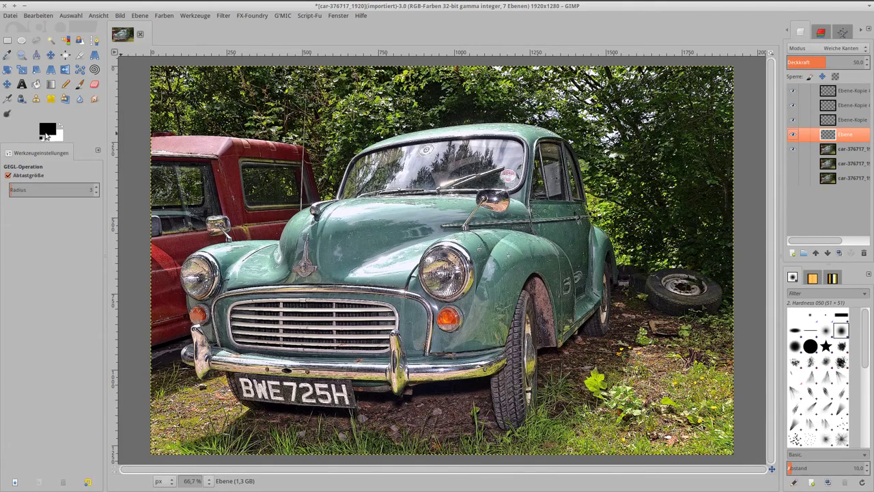
# - Fill the Ebene layer with red and the first Ebene-Kopie with pink
pyautogui.click(45, 131)
pyautogui.click(183, 120)
pyautogui.click(197, 152)
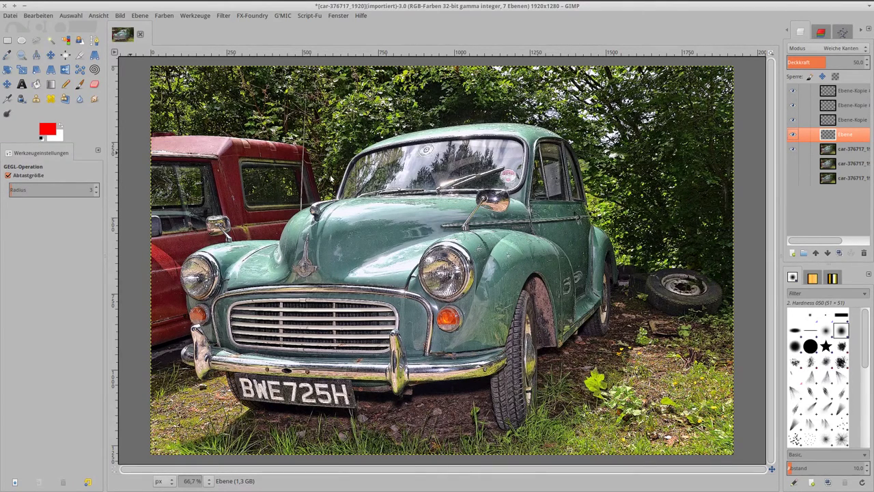
pyautogui.hotkey('ctrl', ',')
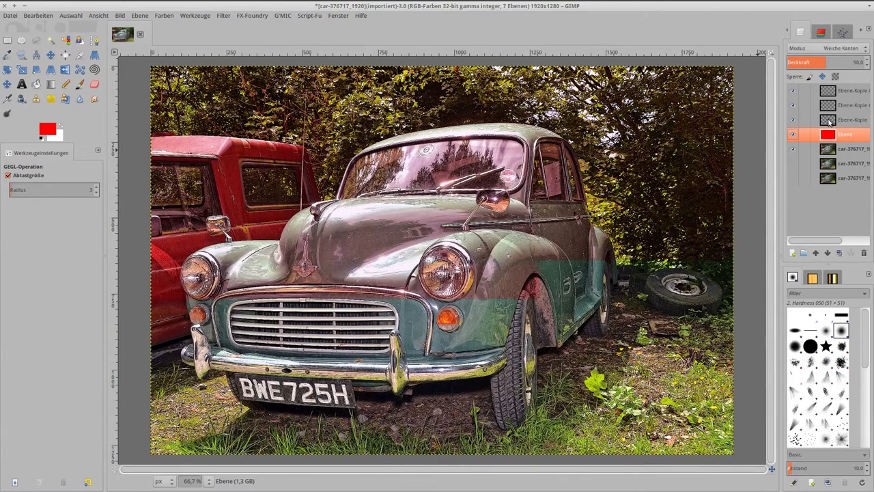
pyautogui.click(829, 122)
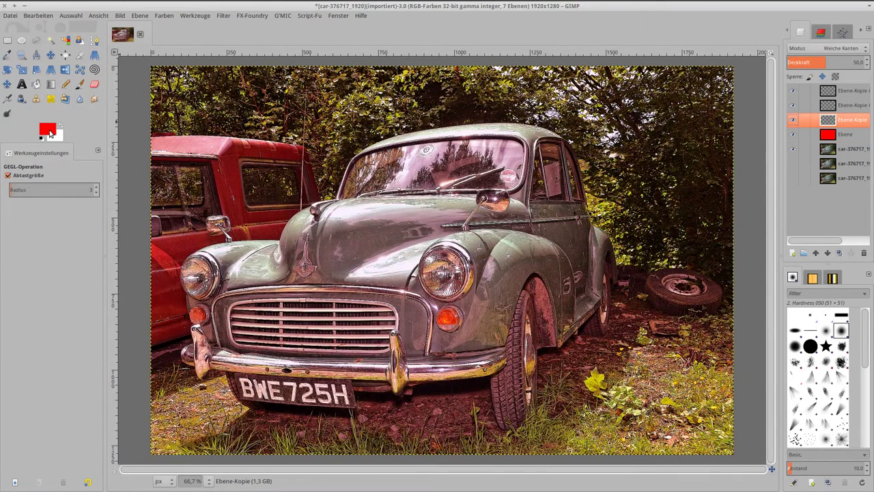
pyautogui.click(49, 133)
pyautogui.click(181, 121)
pyautogui.click(197, 152)
pyautogui.moveTo(48, 130); pyautogui.dragTo(280, 156)
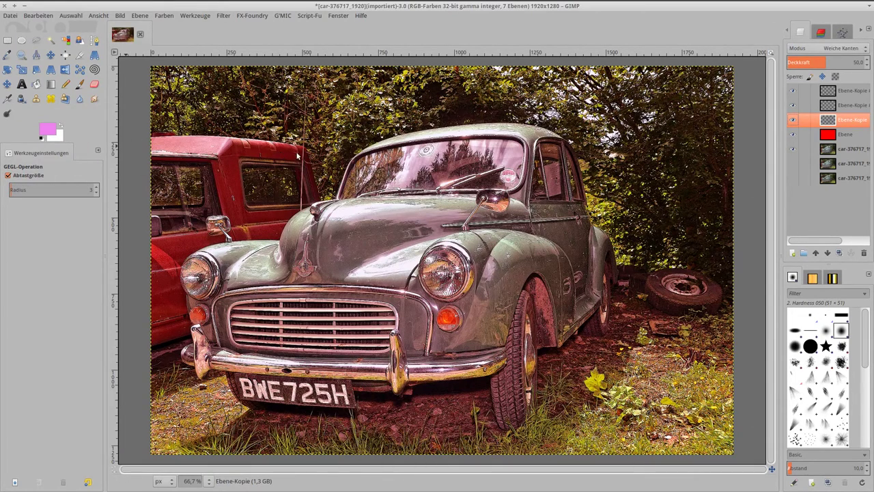
# - Fill the next copy layer with yellow and the top copy with green
pyautogui.click(828, 107)
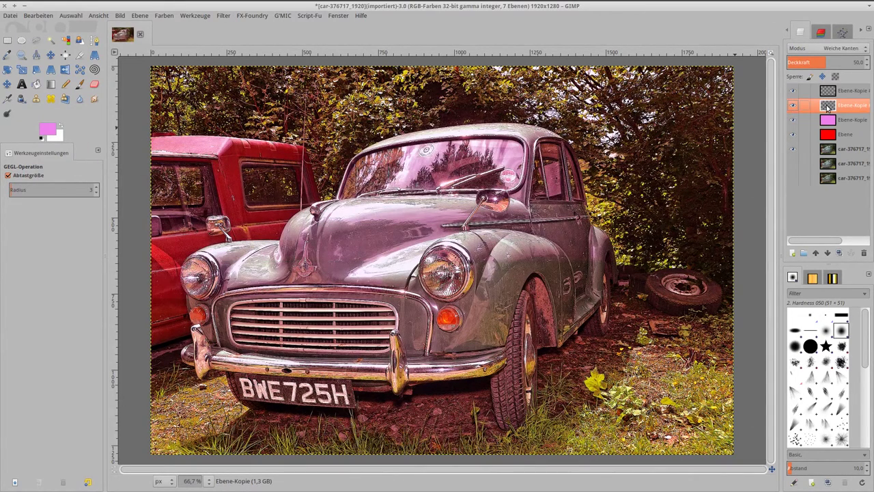
pyautogui.click(46, 129)
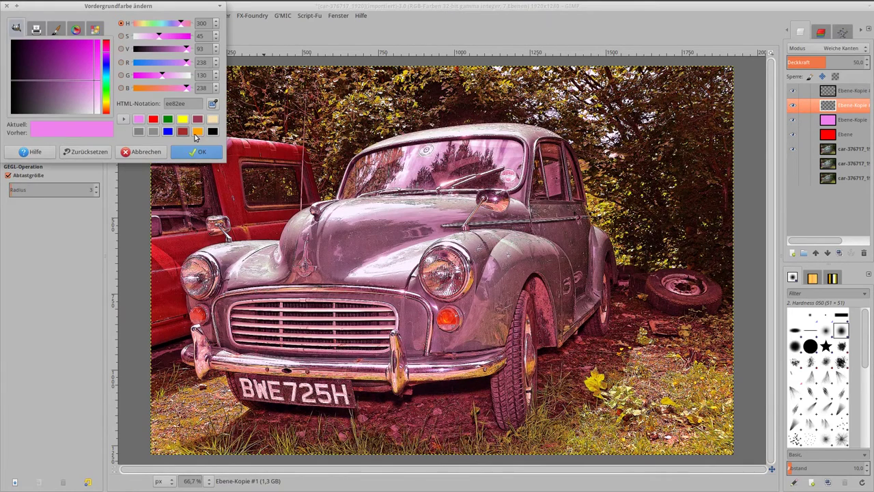
pyautogui.click(183, 119)
pyautogui.click(198, 152)
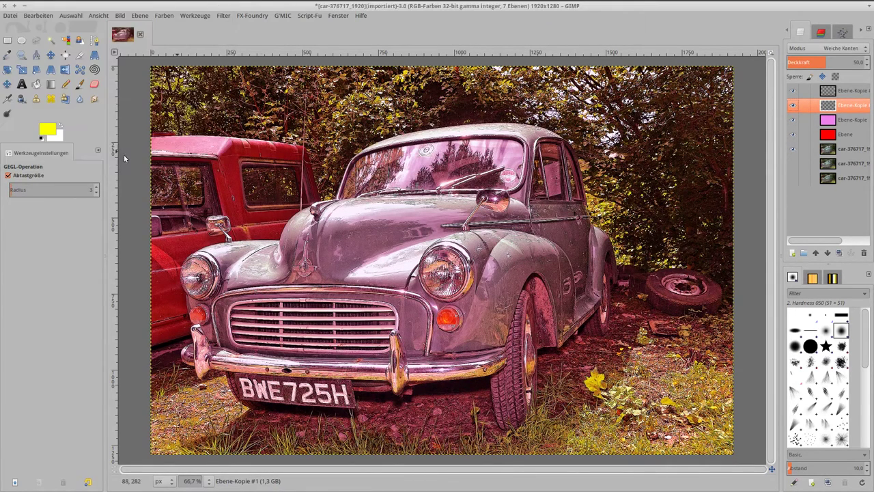
pyautogui.moveTo(46, 129); pyautogui.dragTo(365, 169)
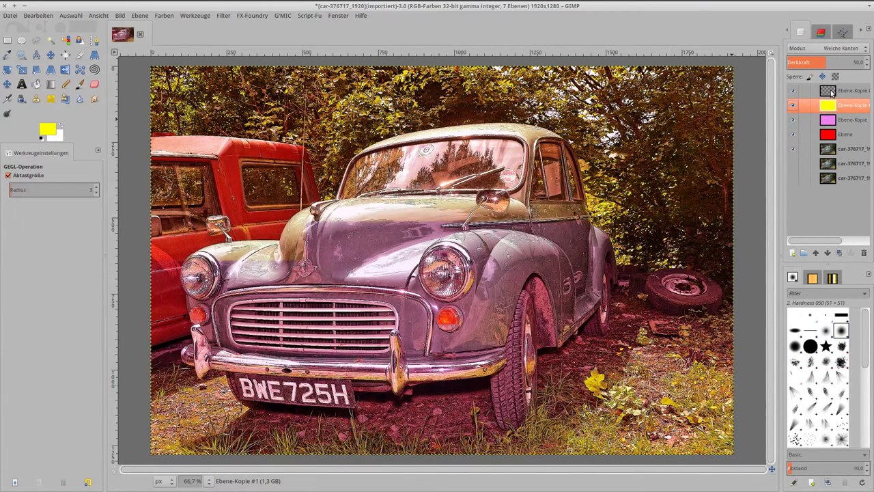
pyautogui.click(831, 91)
pyautogui.click(47, 129)
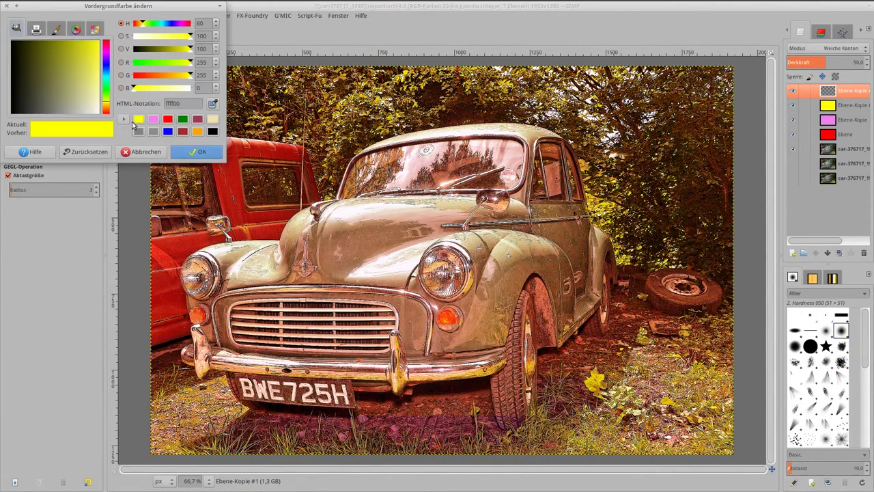
pyautogui.click(182, 119)
pyautogui.click(184, 148)
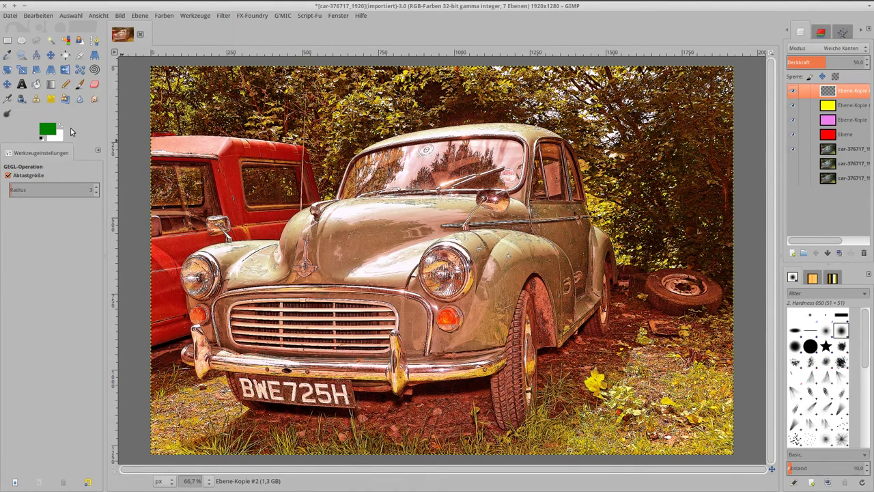
pyautogui.moveTo(47, 129); pyautogui.dragTo(288, 156)
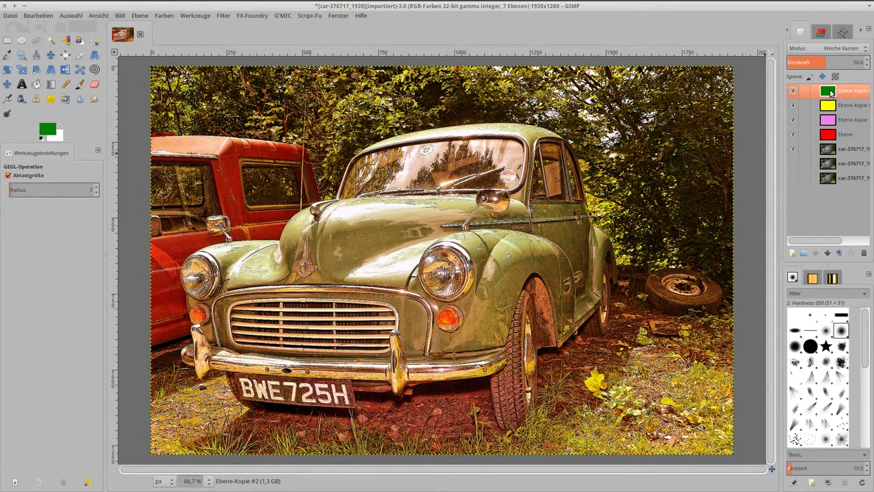
# - Merge the visible colour layers into one car layer, then duplicate it, leaving four layers
pyautogui.rightClick(831, 92)
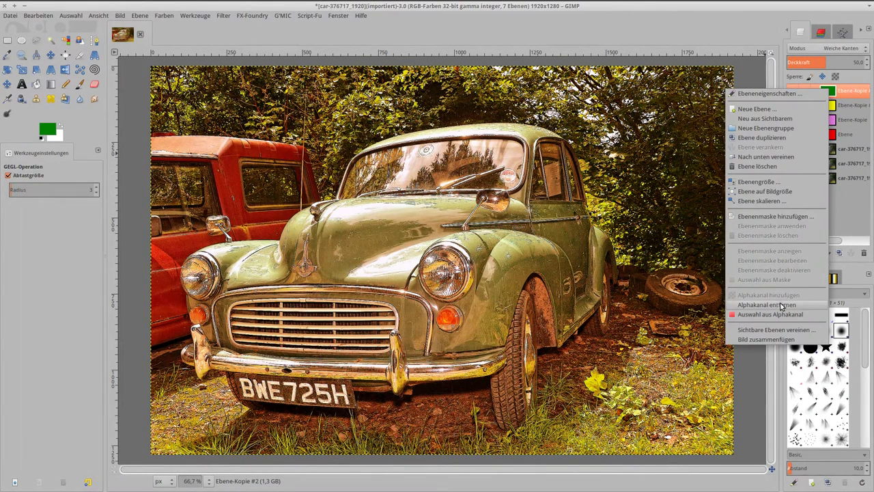
pyautogui.click(783, 330)
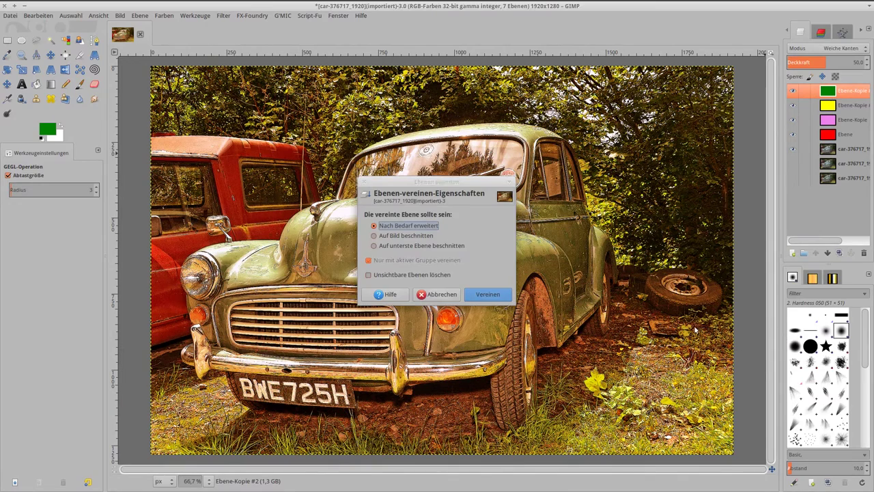
pyautogui.click(509, 292)
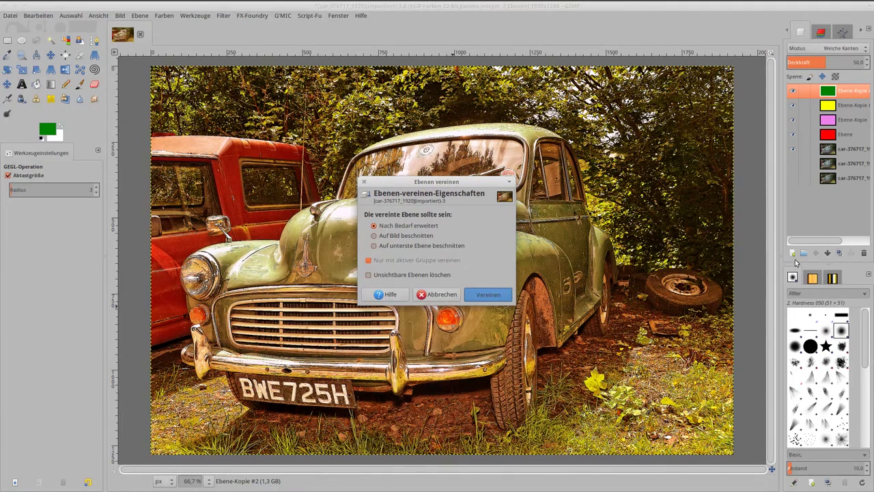
pyautogui.click(839, 253)
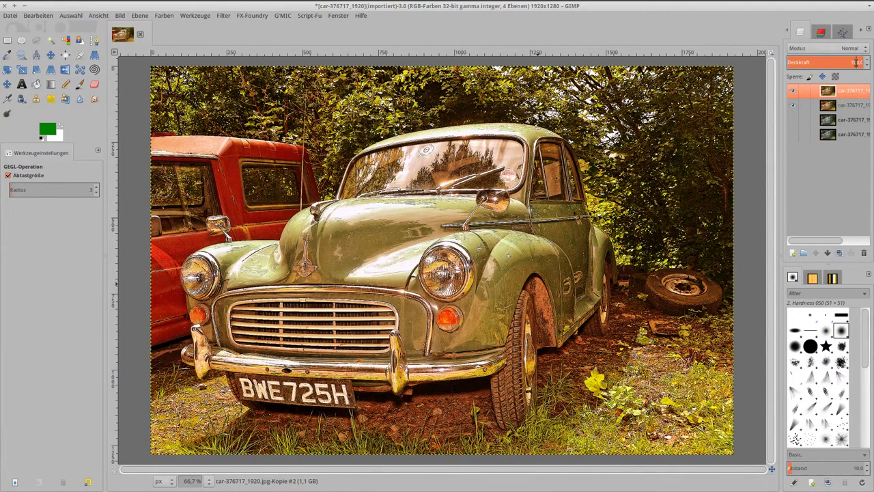
# - Give the copy layer 70% opacity and apply a Vignette with radius 1.5
pyautogui.press('BackSpace')
pyautogui.write('7')
pyautogui.press('Return')
pyautogui.click(224, 15)
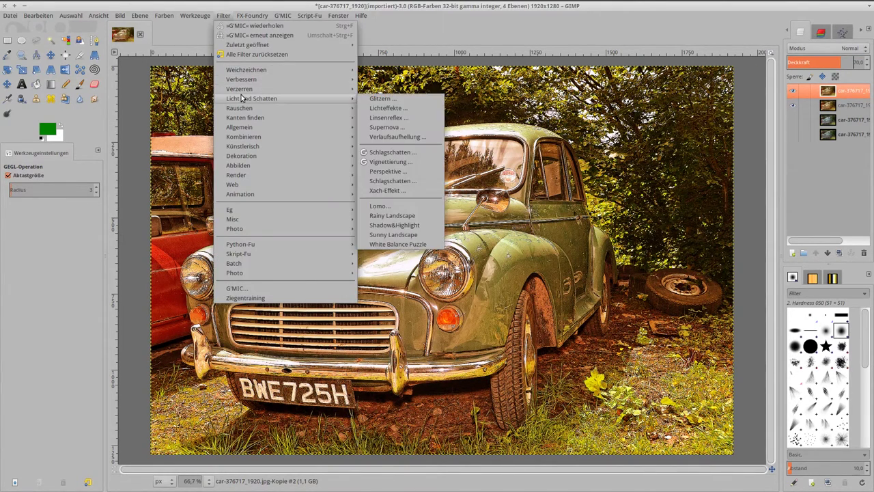
pyautogui.click(399, 163)
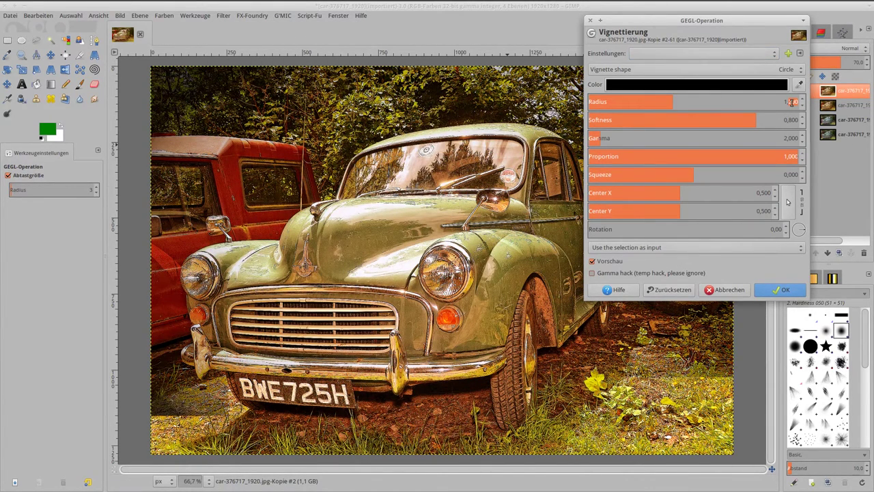
pyautogui.press('BackSpace')
pyautogui.press('BackSpace')
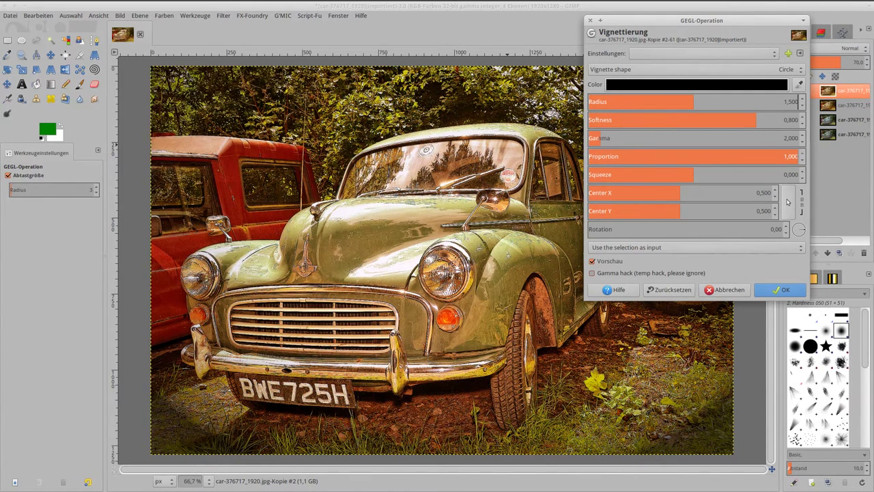
pyautogui.click(776, 291)
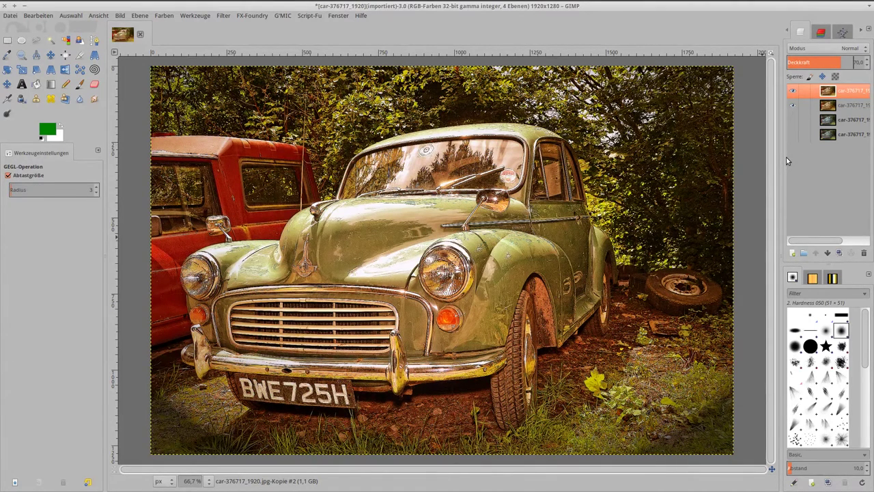
# - Merge the vignetted layer down and toggle its visibility to compare with the original car
pyautogui.rightClick(825, 91)
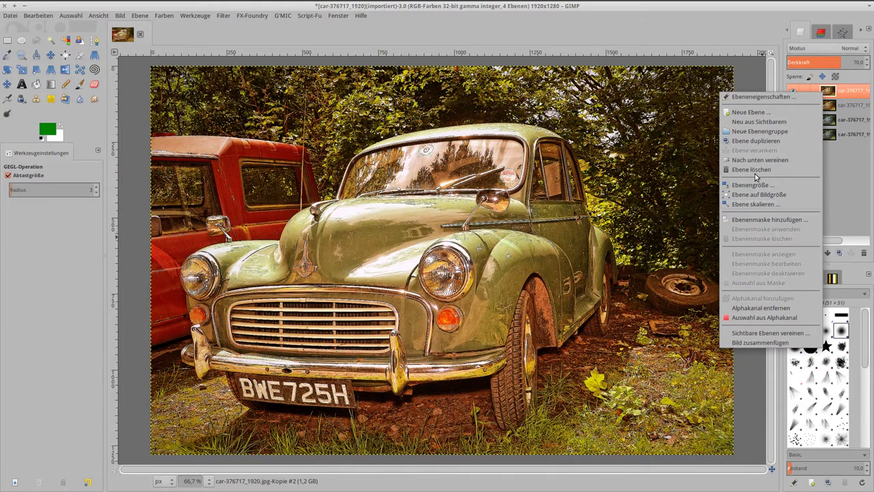
pyautogui.press('Escape')
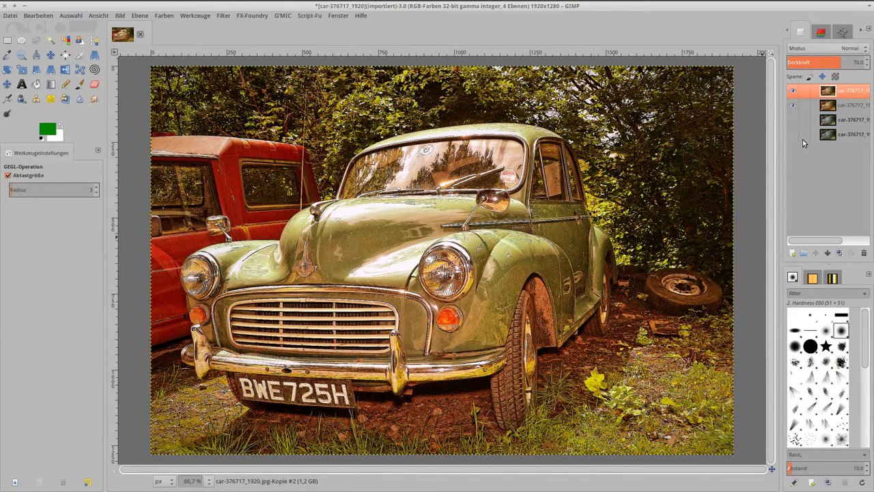
pyautogui.click(792, 92)
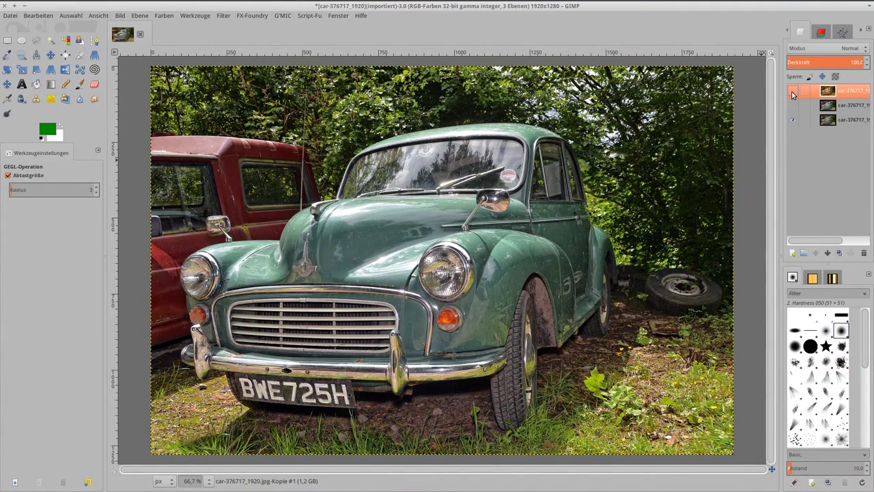
pyautogui.click(792, 92)
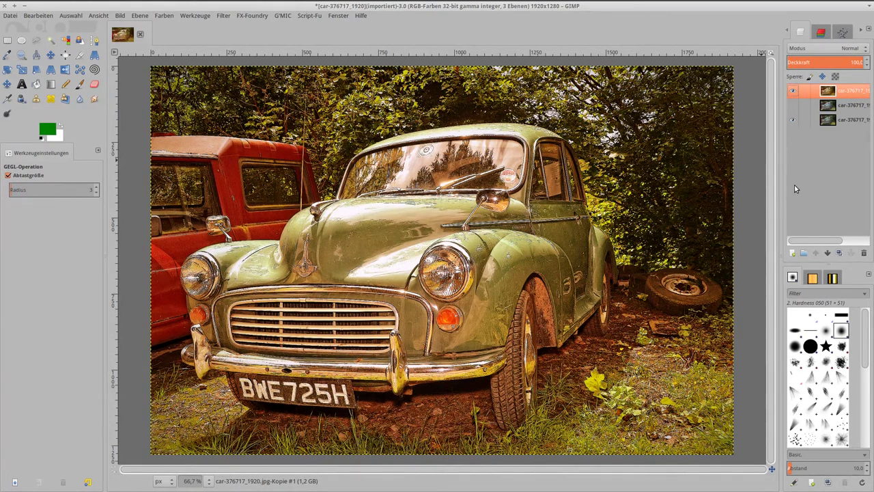
pyautogui.click(791, 93)
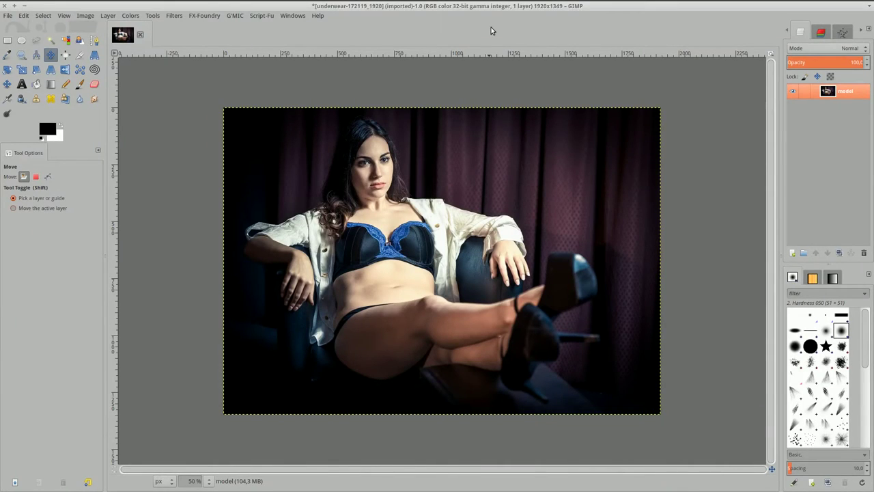
# - Duplicate the model layer, hide the original, and apply Levels with a 0.89 midtone to the copy
pyautogui.click(839, 252)
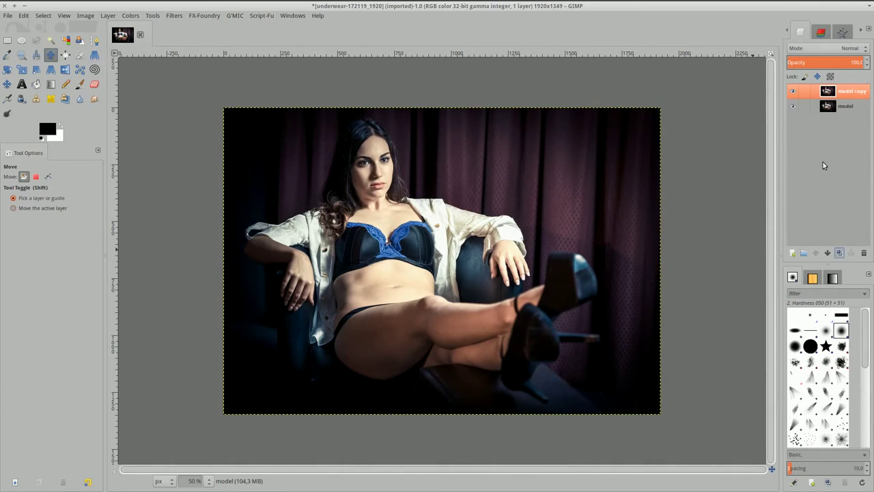
pyautogui.click(793, 106)
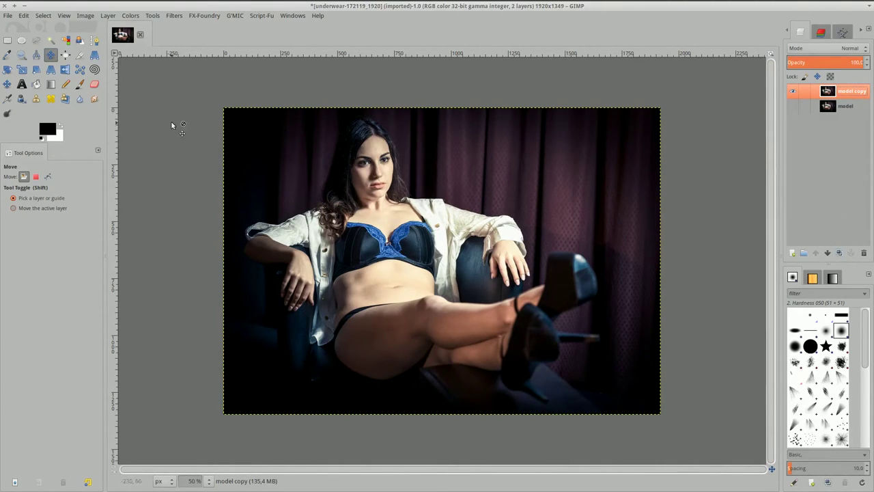
pyautogui.click(130, 15)
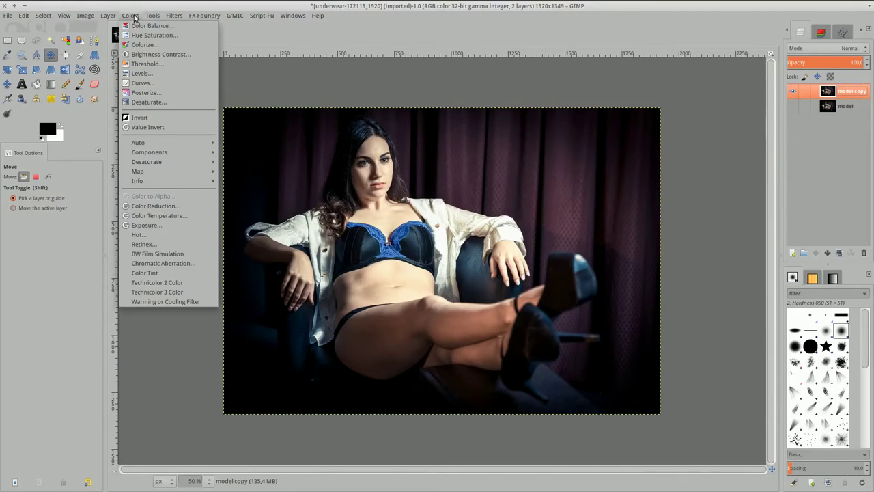
pyautogui.click(140, 73)
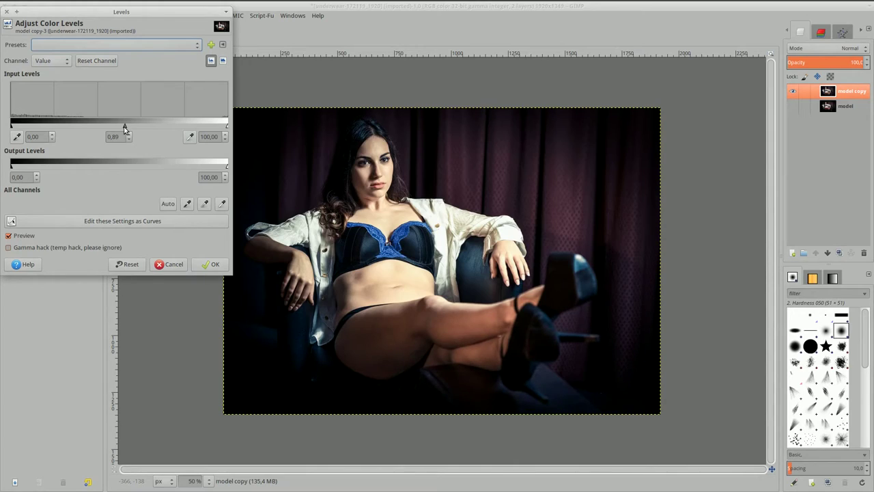
pyautogui.click(208, 264)
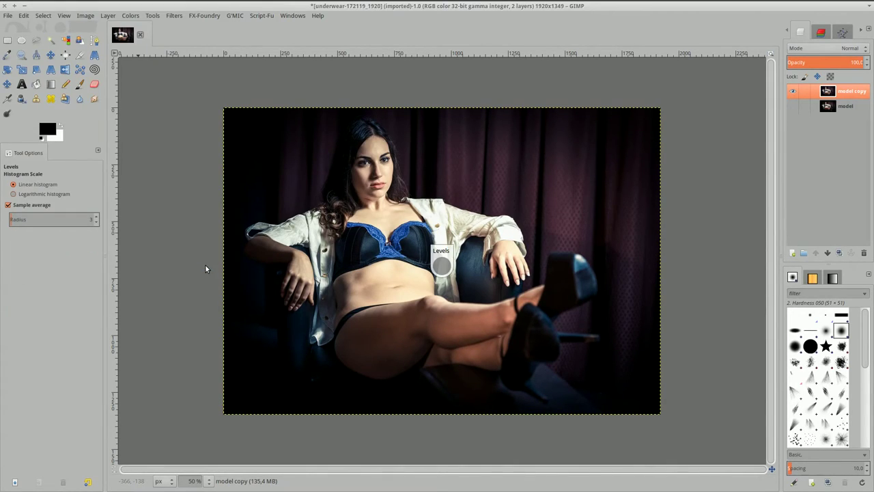
# - Launch the G'MIC filter window with its preview size set to Gross
pyautogui.click(236, 16)
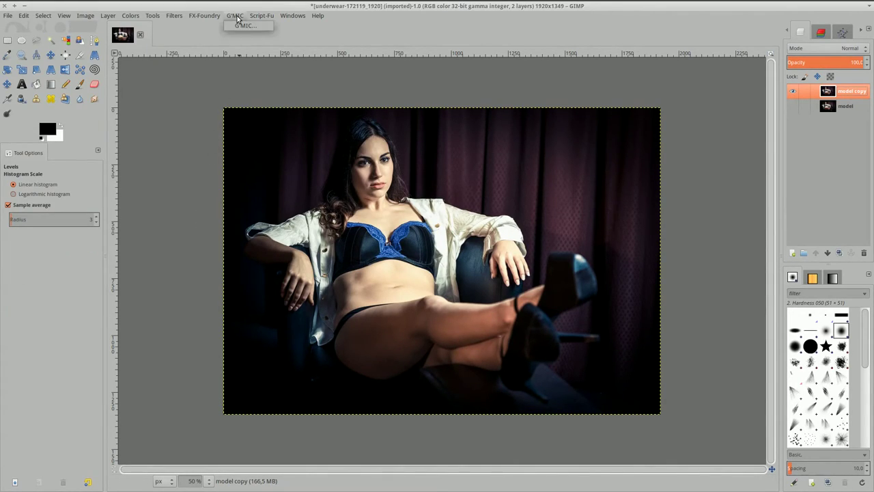
pyautogui.click(236, 25)
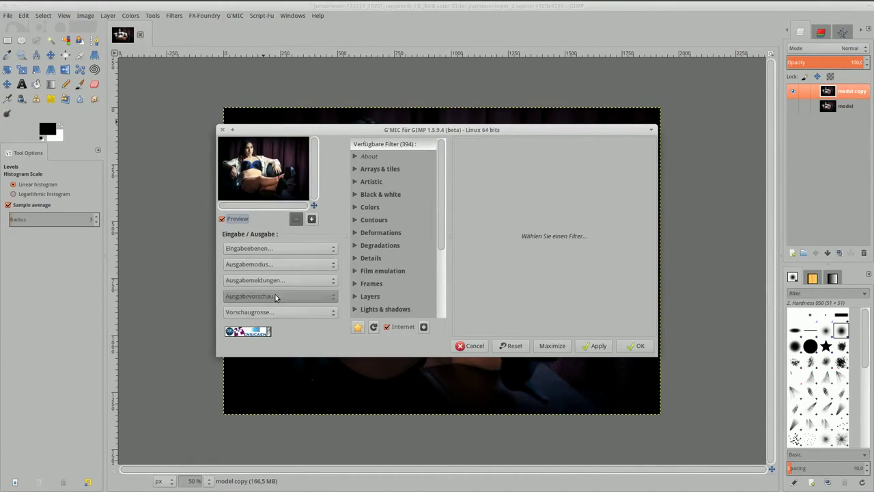
pyautogui.click(271, 312)
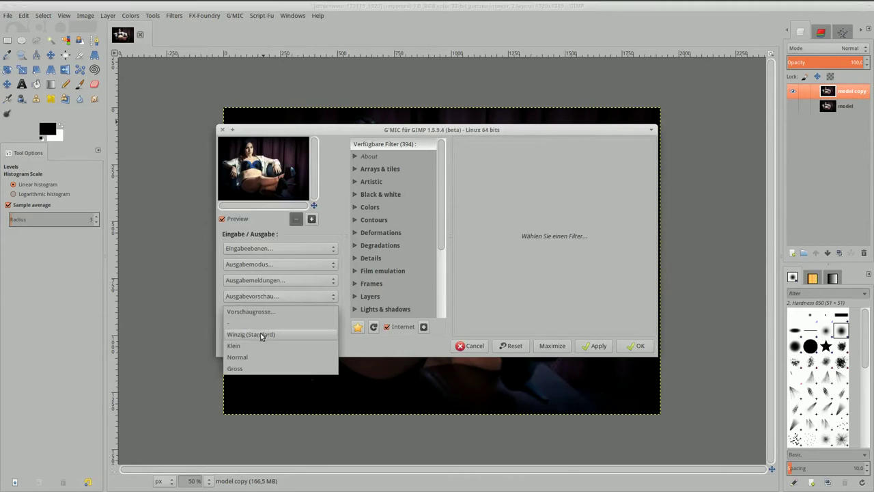
pyautogui.click(234, 369)
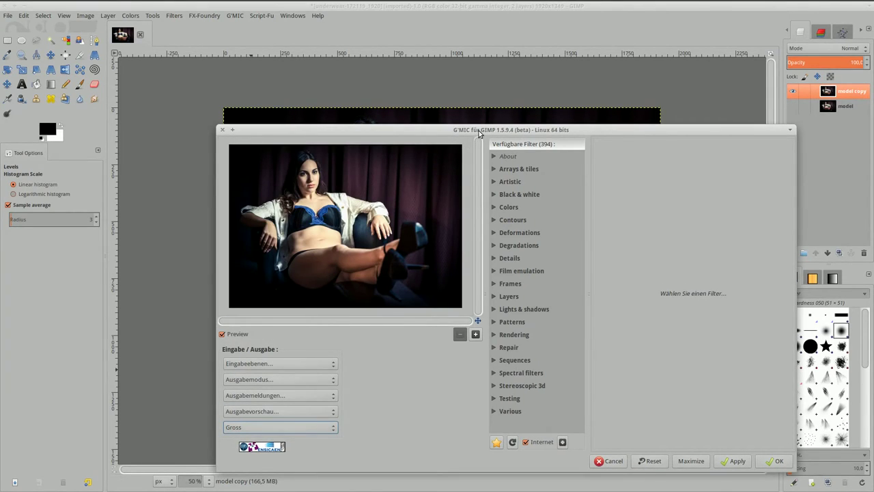
pyautogui.moveTo(479, 133); pyautogui.dragTo(400, 89)
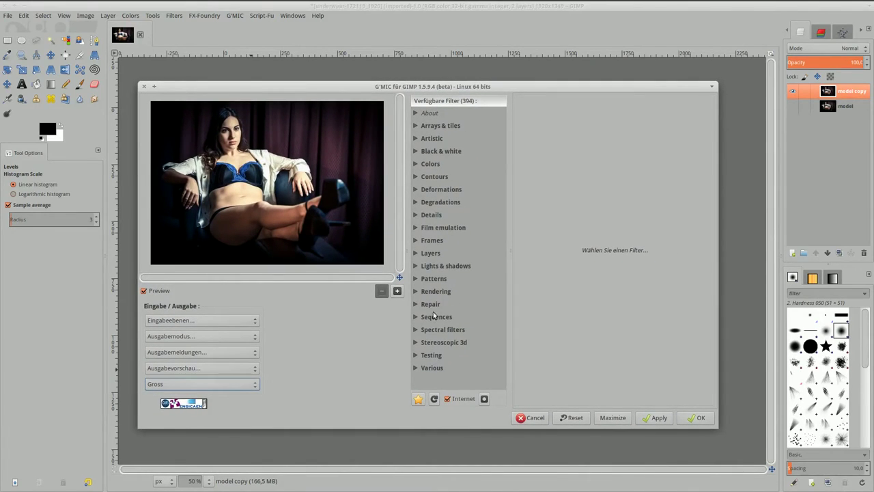
# - Apply G'MIC's Repair > Smooth [skin] filter with Skin estimation set to None
pyautogui.click(415, 305)
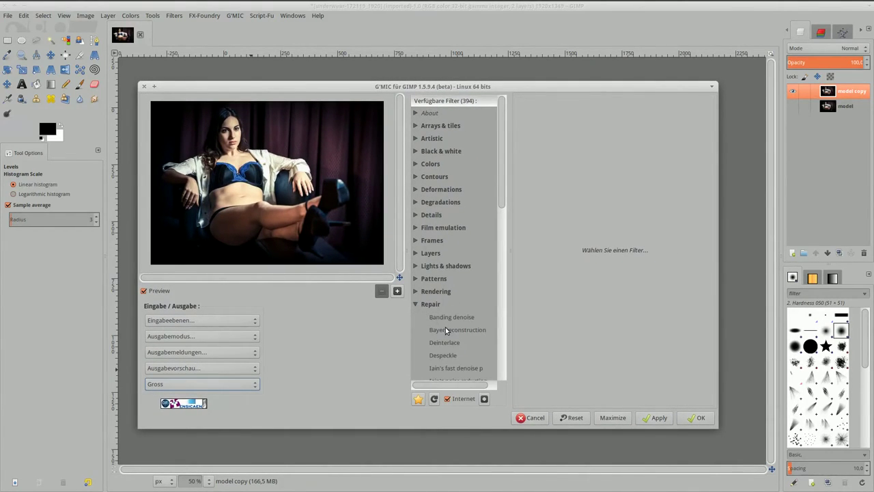
pyautogui.scroll(-5, 446, 327)
pyautogui.scroll(-2, 447, 329)
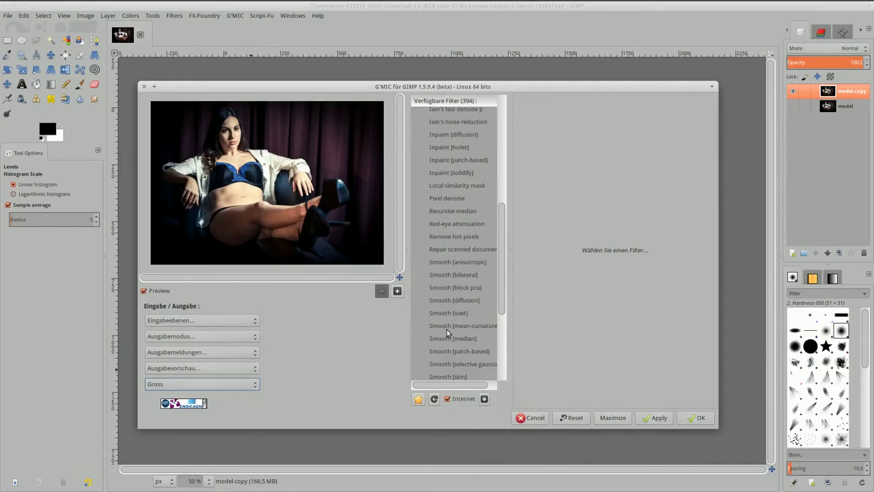
pyautogui.scroll(-1, 447, 329)
pyautogui.click(447, 341)
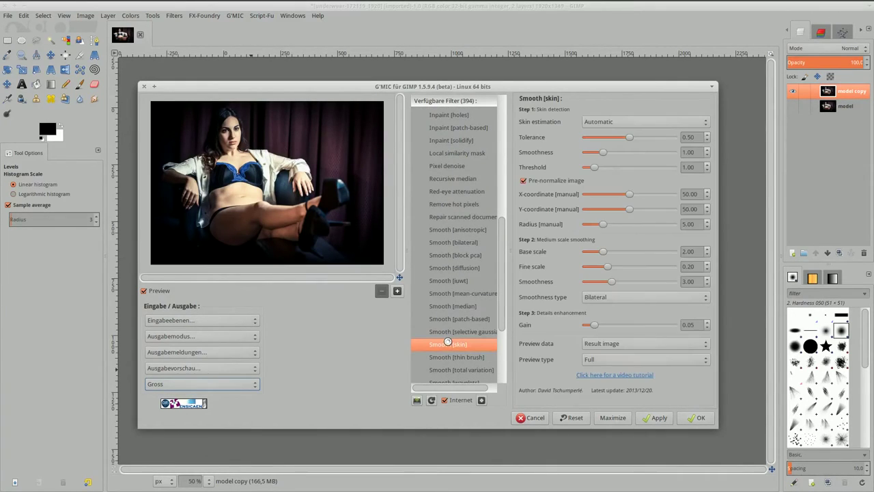
pyautogui.click(622, 123)
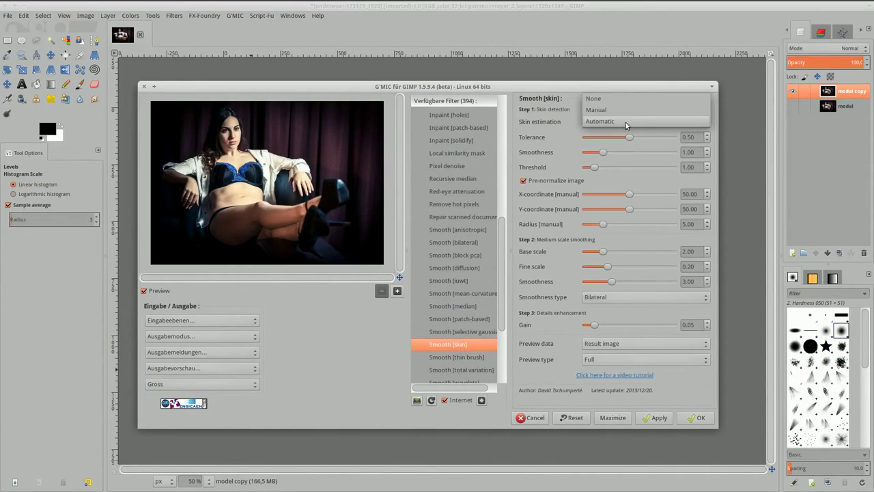
pyautogui.click(631, 102)
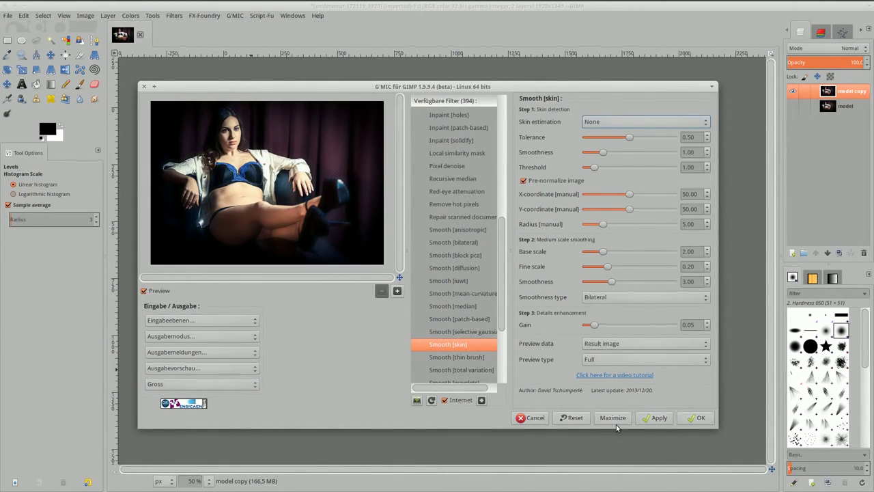
pyautogui.click(649, 422)
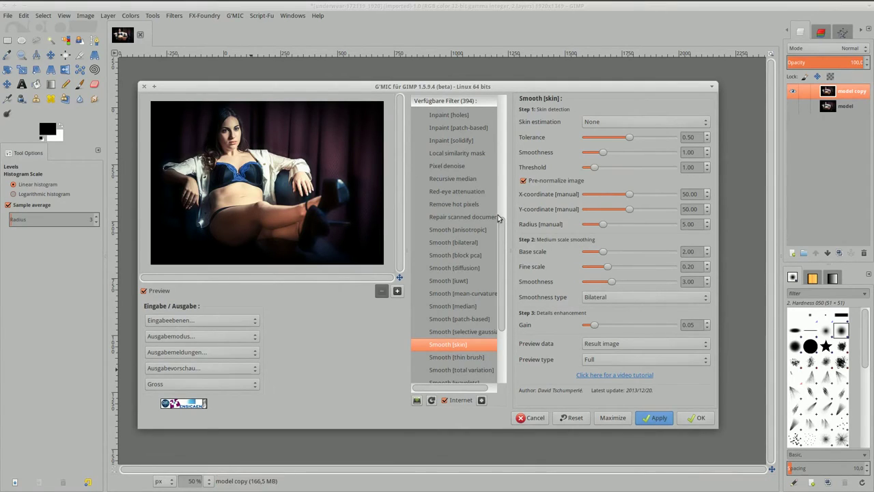
# - Load the Details > Portrait retouching filter in G'MIC
pyautogui.scroll(3, 456, 226)
pyautogui.scroll(4, 451, 223)
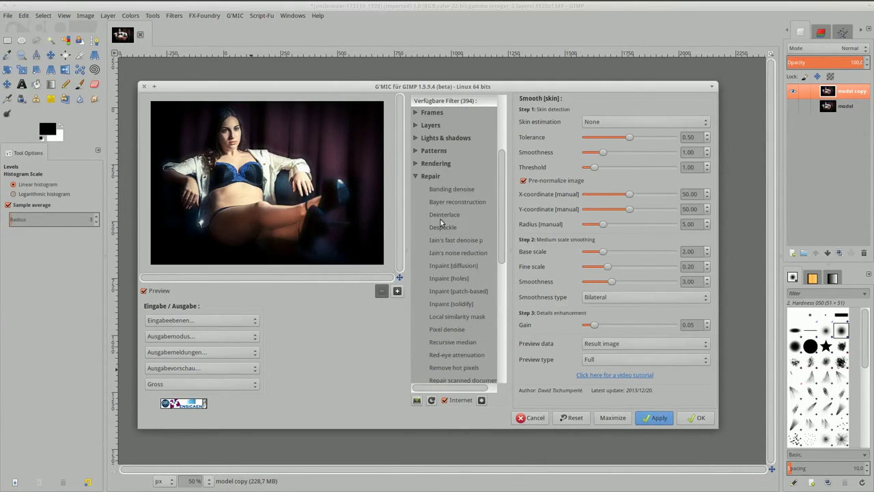
pyautogui.click(417, 176)
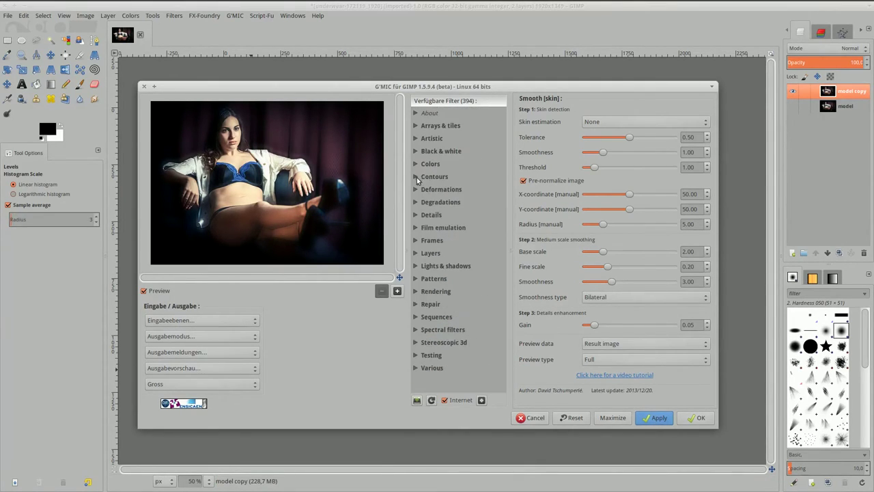
pyautogui.click(416, 215)
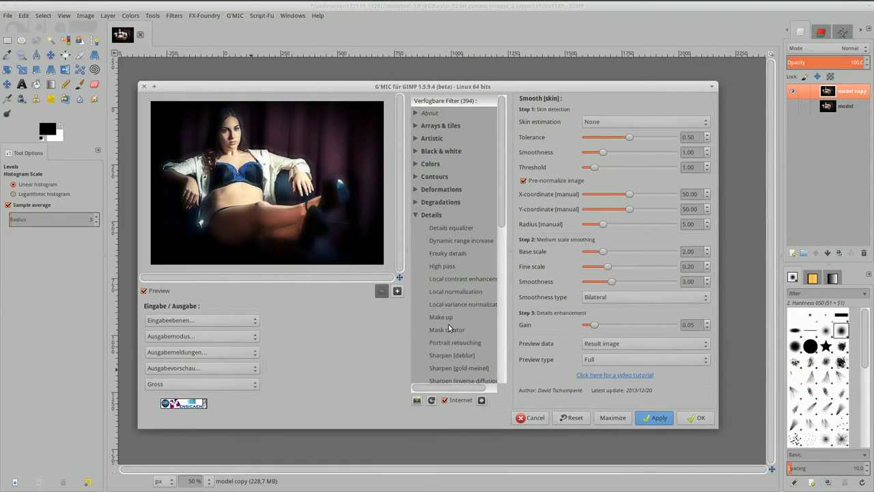
pyautogui.click(453, 344)
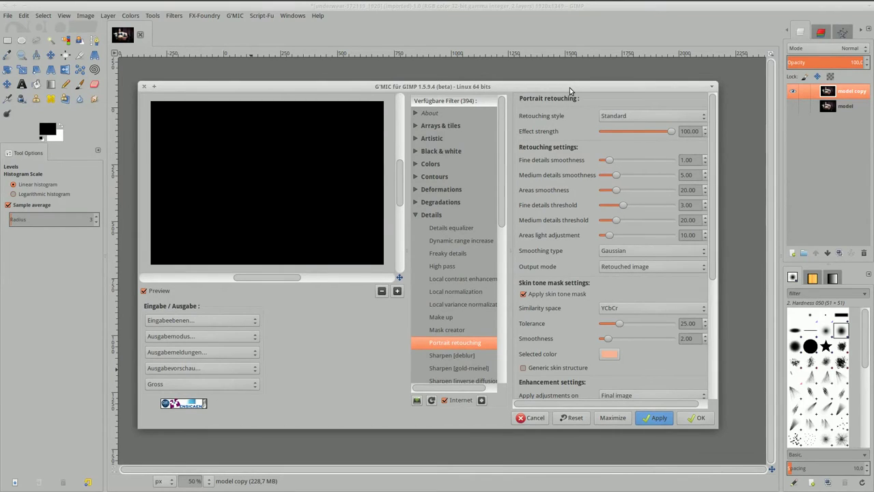
# - Set the Portrait retouching skin tone to a colour sampled from the model's face
pyautogui.moveTo(569, 87); pyautogui.dragTo(145, 90)
pyautogui.click(187, 355)
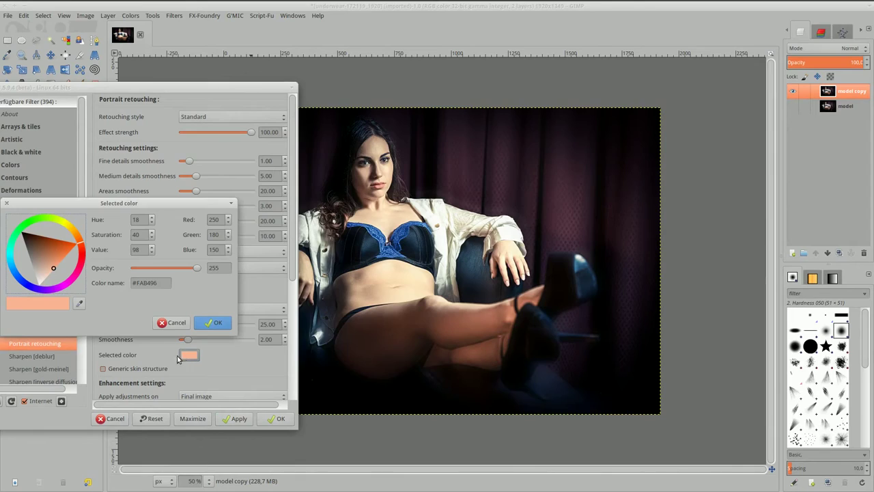
pyautogui.click(79, 302)
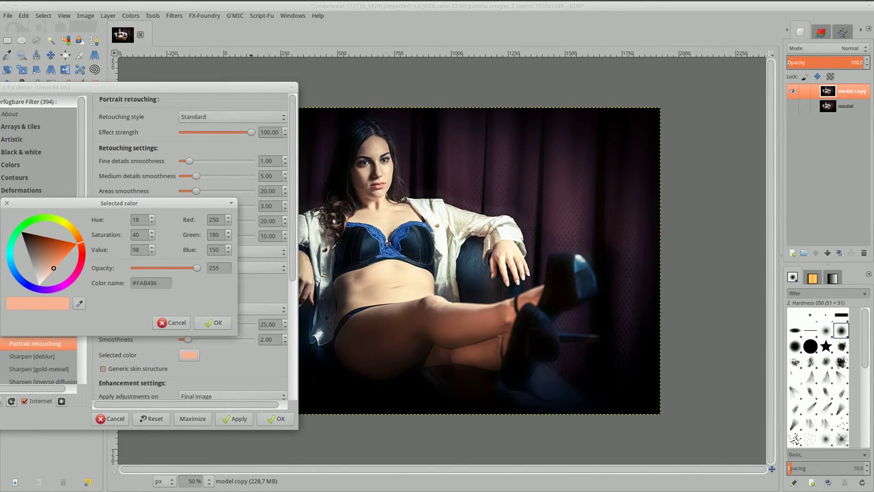
pyautogui.click(384, 163)
pyautogui.click(215, 322)
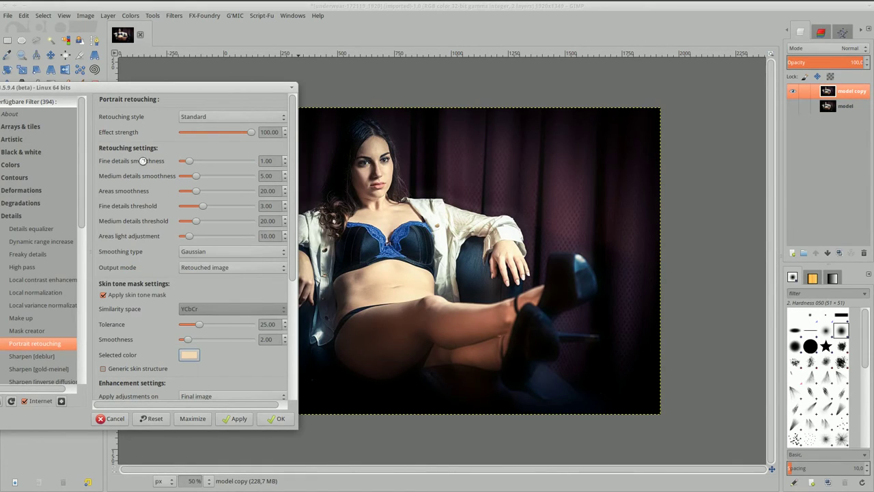
pyautogui.moveTo(124, 91); pyautogui.dragTo(533, 102)
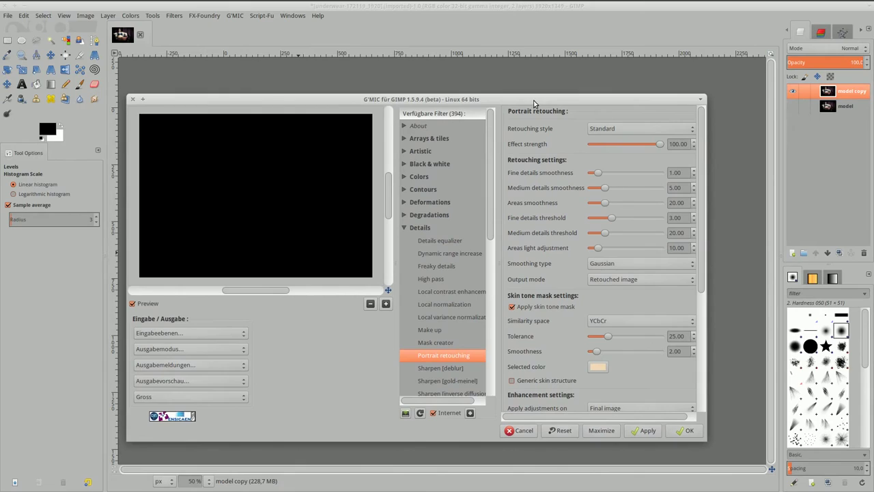
# - Apply Portrait retouching with effect strength 30 to the model copy layer
pyautogui.click(370, 304)
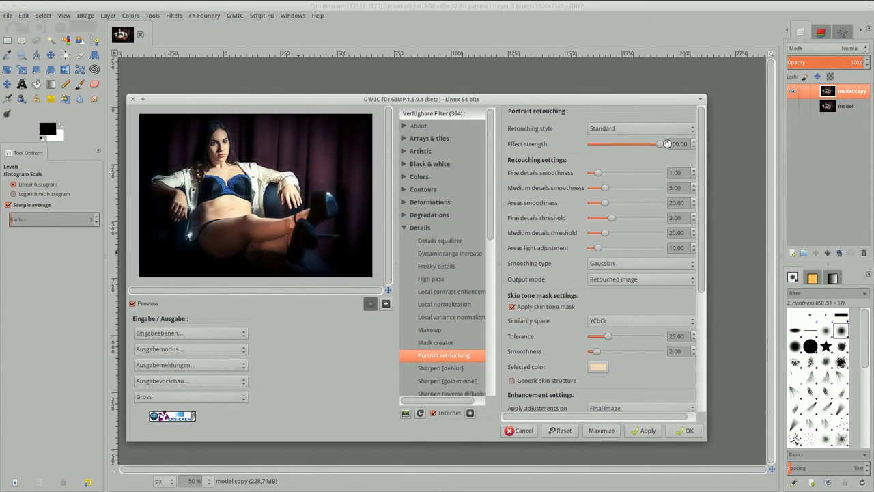
pyautogui.doubleClick(674, 143)
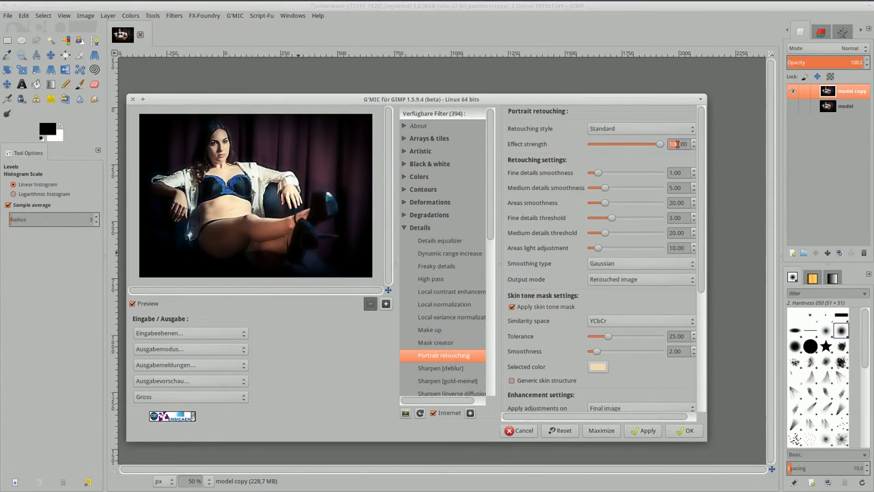
pyautogui.write('30')
pyautogui.press('Return')
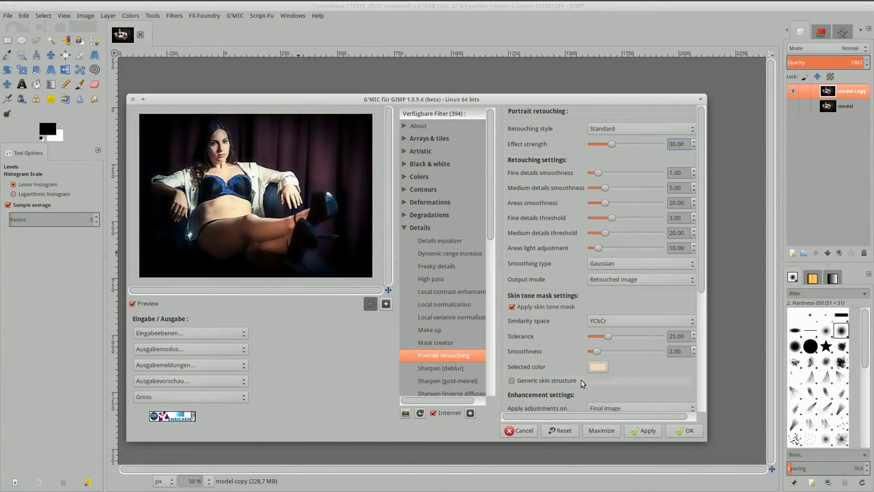
pyautogui.click(634, 432)
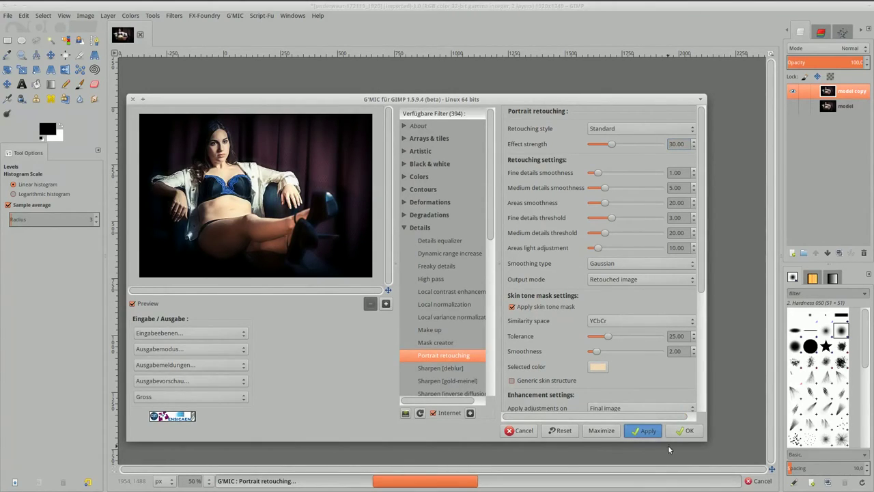
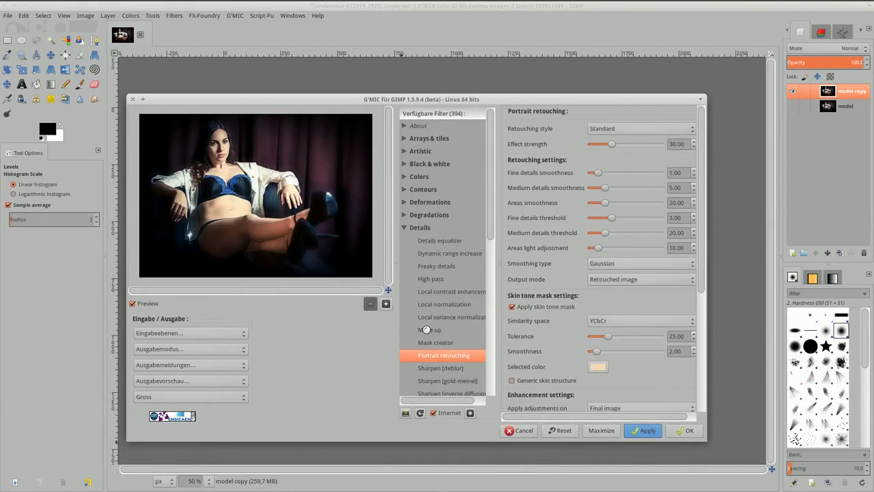
# - Smooth the model copy layer's skin with G'MIC Details > Make up at Space 15, Value 4
pyautogui.click(426, 329)
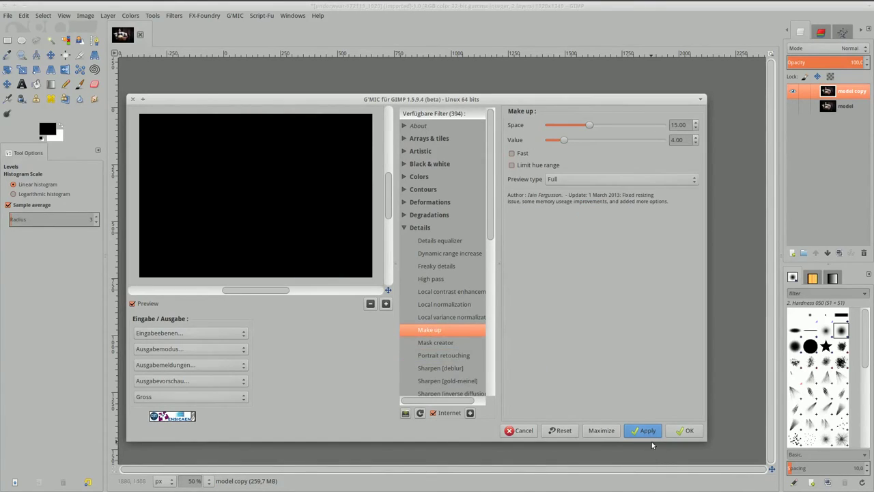
pyautogui.click(369, 303)
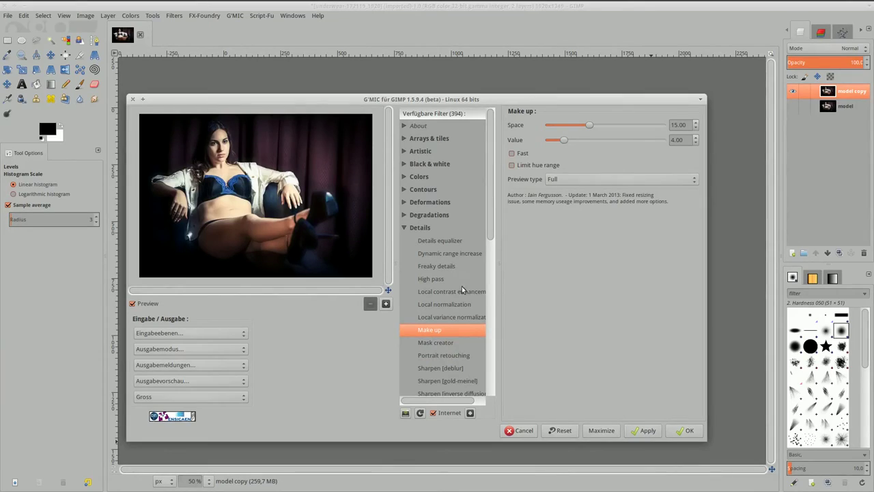
pyautogui.click(643, 431)
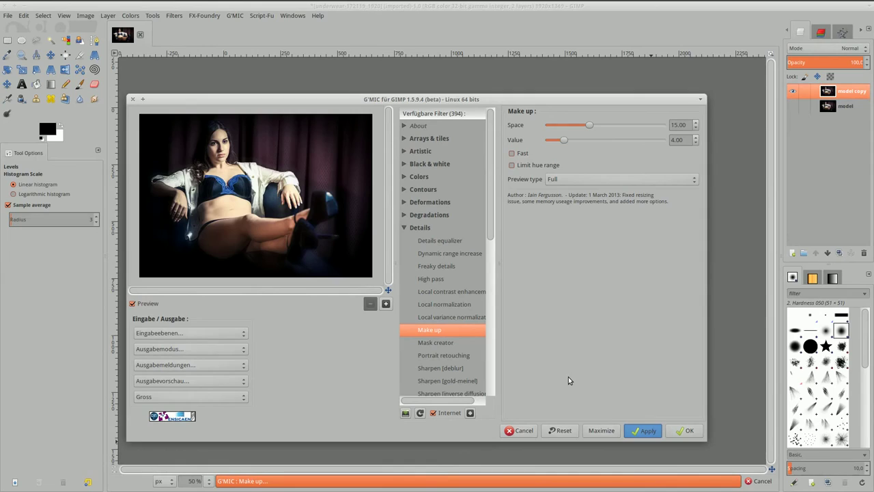
pyautogui.click(404, 227)
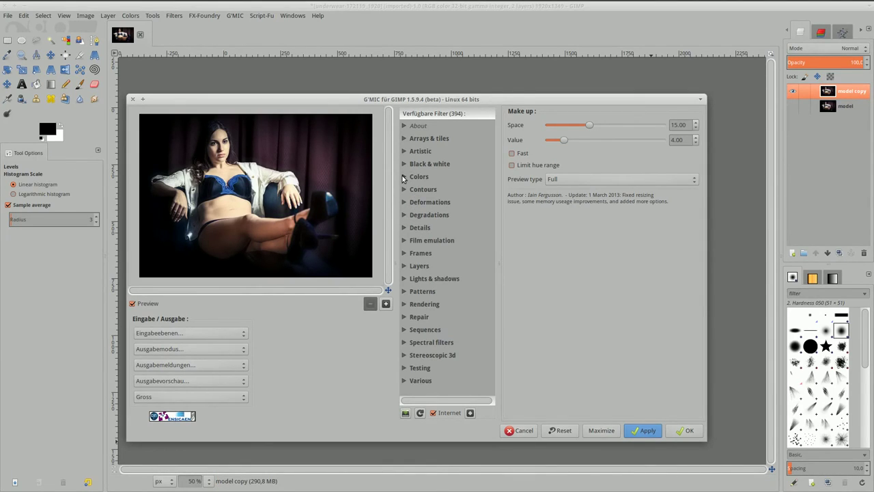
# - Apply G'MIC's Colors > Color grading filter with Shadows set to 21
pyautogui.click(403, 177)
pyautogui.click(432, 268)
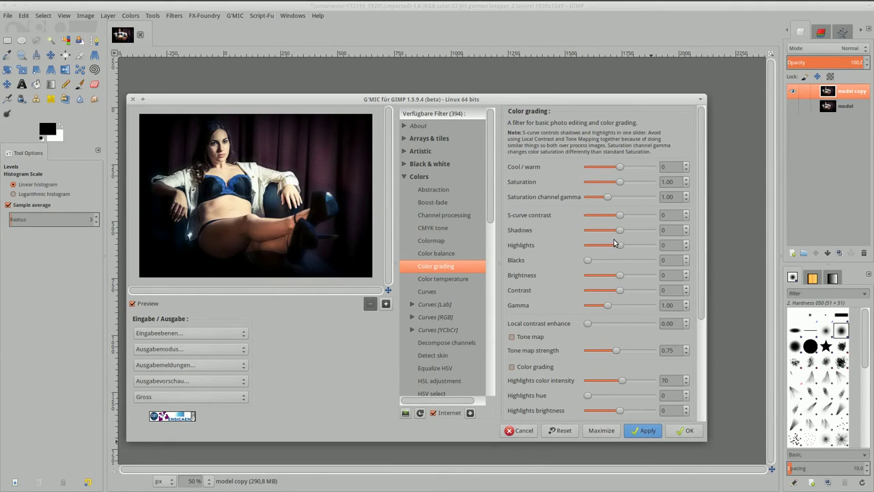
pyautogui.moveTo(619, 230); pyautogui.dragTo(636, 230)
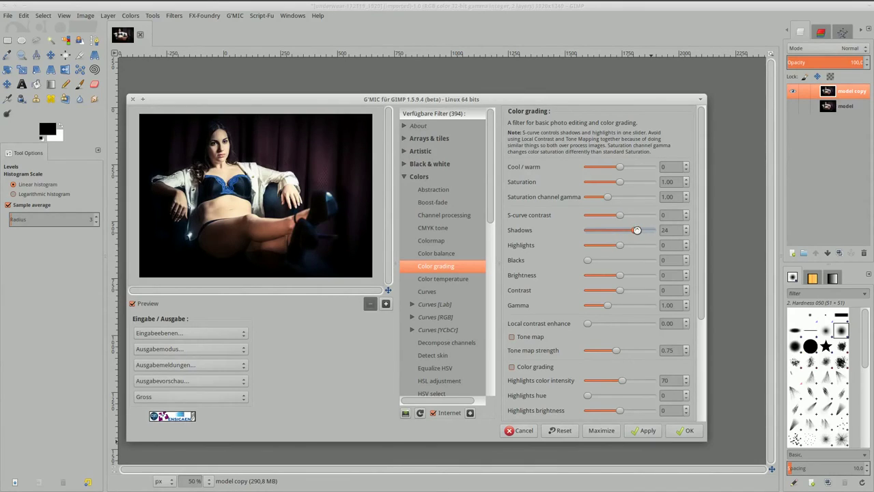
pyautogui.click(687, 233)
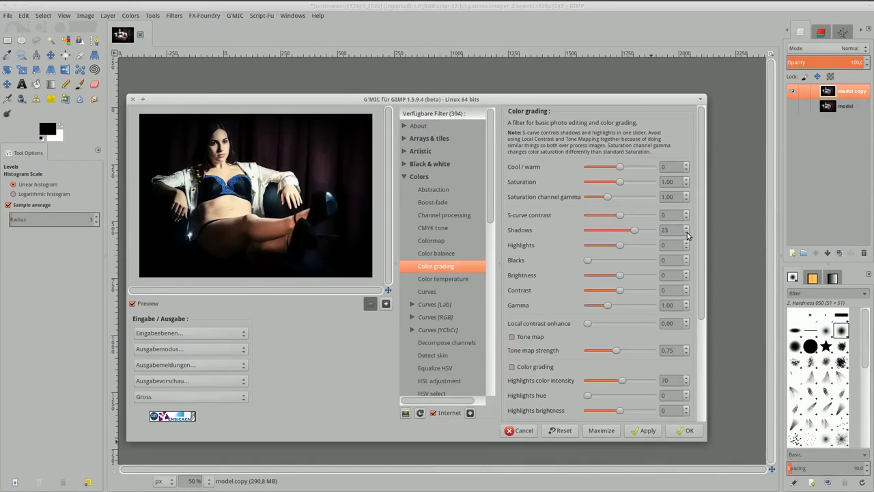
pyautogui.click(687, 232)
pyautogui.click(685, 430)
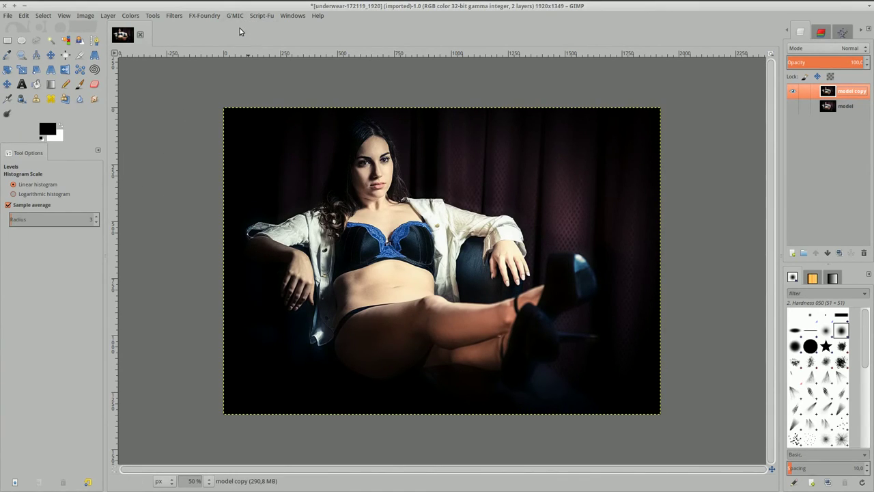
# - Apply G'MIC Film emulation > Other effects with Post-normalize on and the Sutro FX preset
pyautogui.hotkey('ctrl', 'shift', 'f')
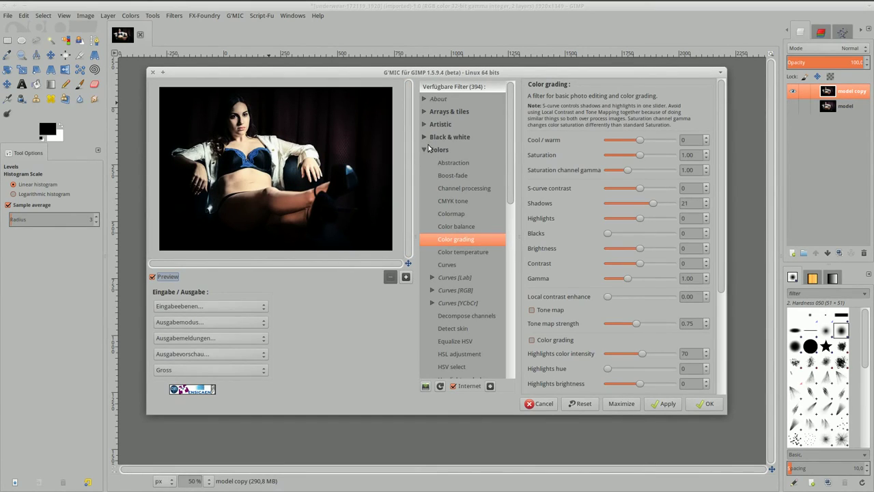
pyautogui.click(426, 148)
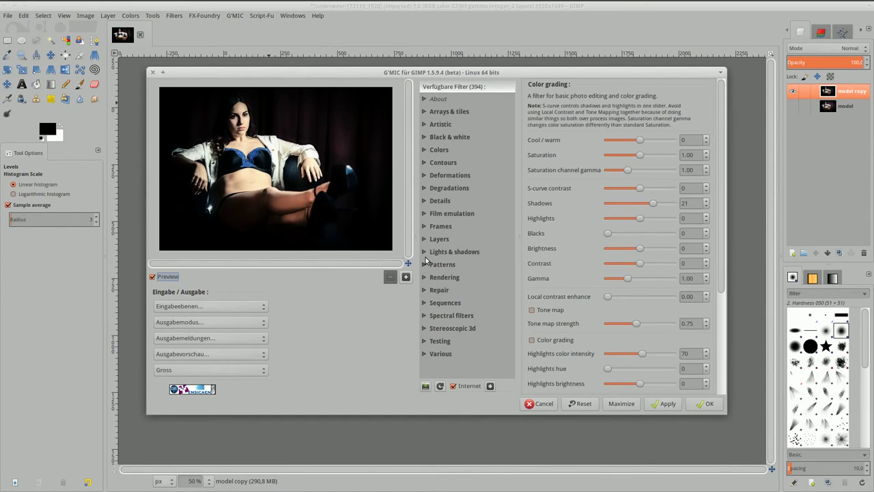
pyautogui.click(424, 216)
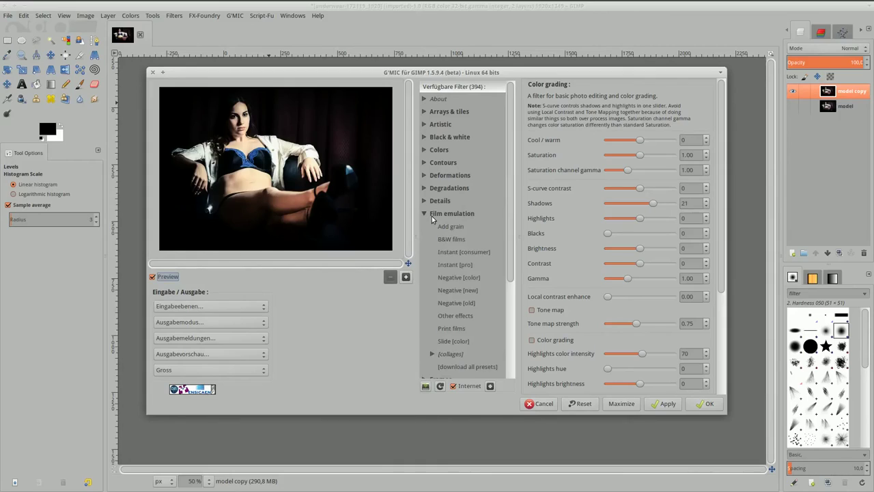
pyautogui.click(459, 316)
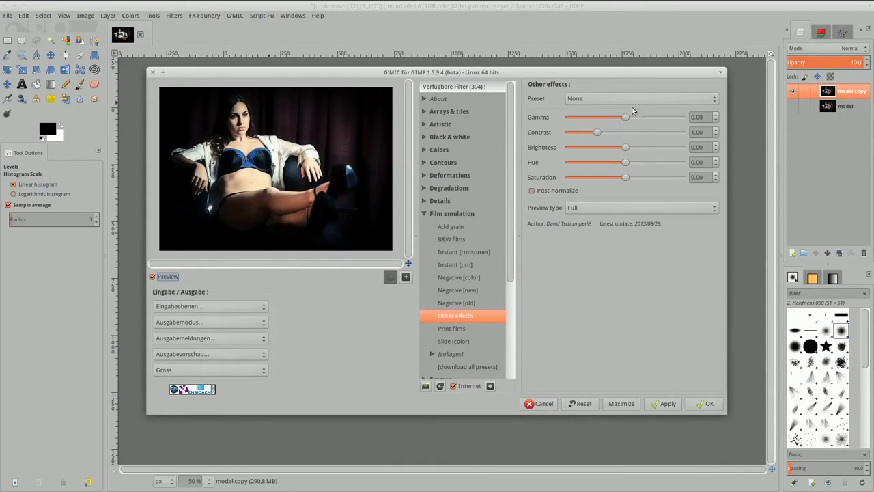
pyautogui.click(550, 193)
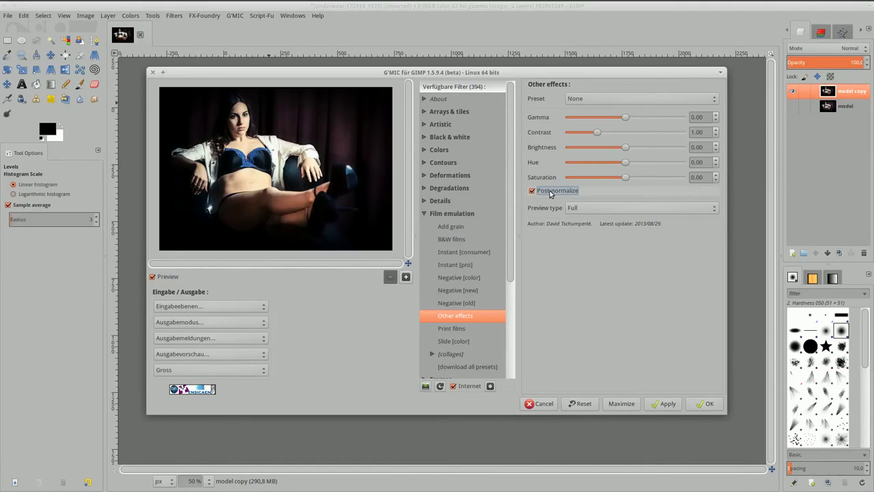
pyautogui.click(607, 99)
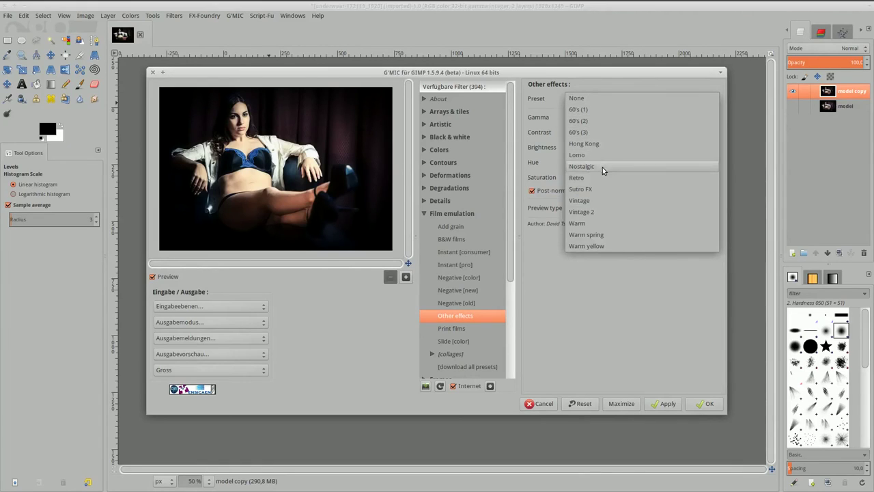
pyautogui.click(603, 188)
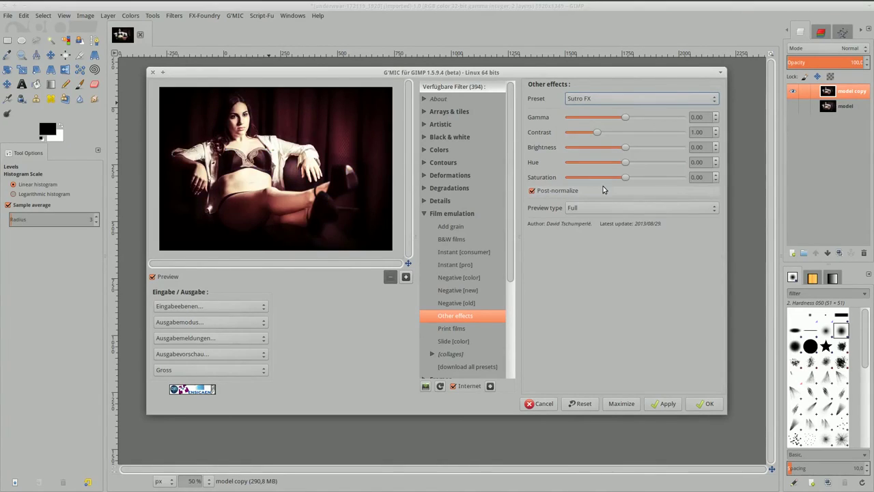
pyautogui.click(710, 405)
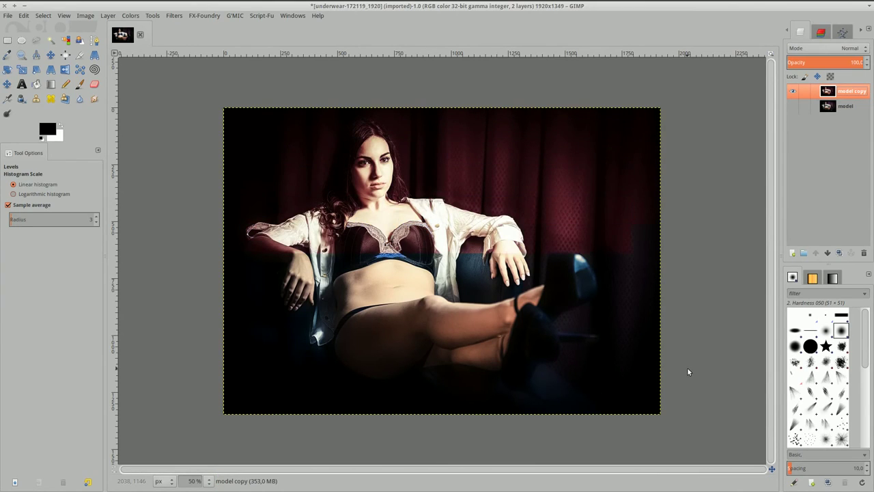
# - Apply Levels to the graded layer with the input gamma set to 0.83
pyautogui.click(131, 16)
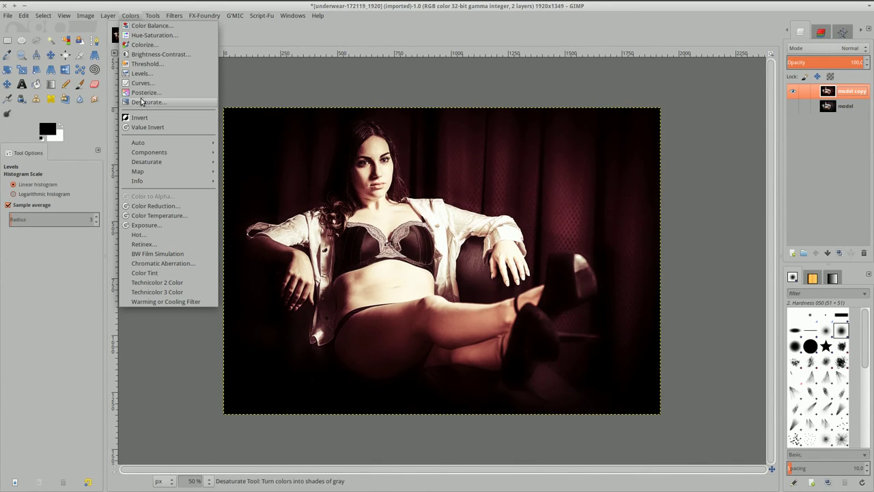
pyautogui.click(142, 73)
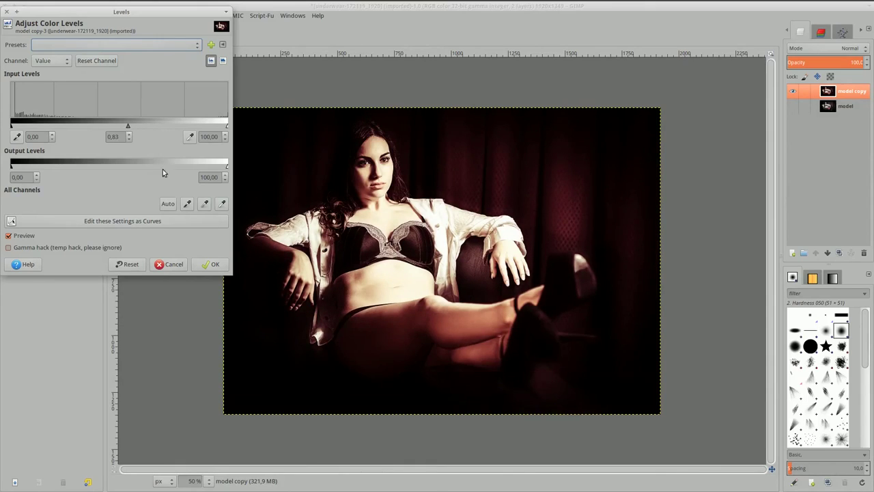
pyautogui.click(207, 267)
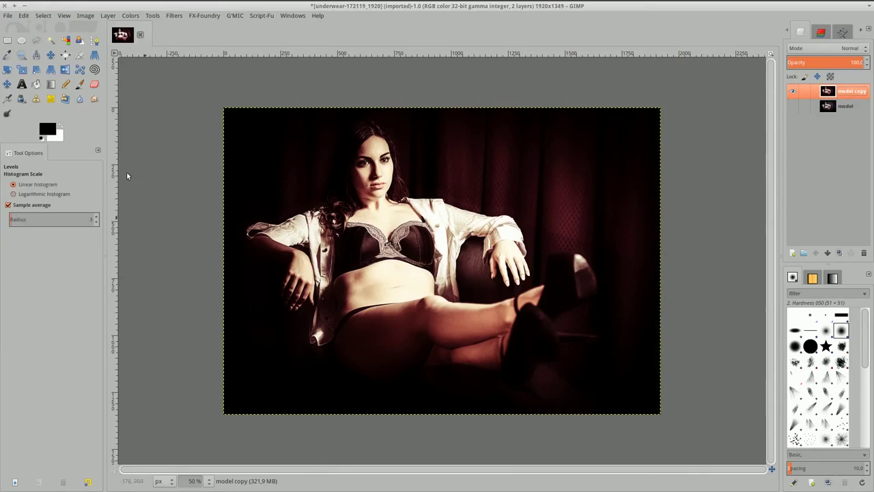
# - Fit the image in the window and toggle the graded copy to compare with the original
pyautogui.click(68, 18)
pyautogui.moveTo(116, 44)
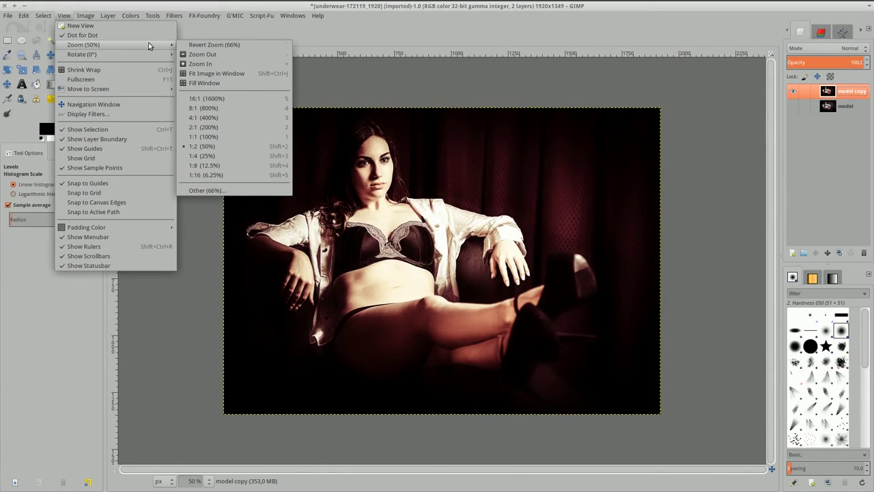
pyautogui.click(229, 74)
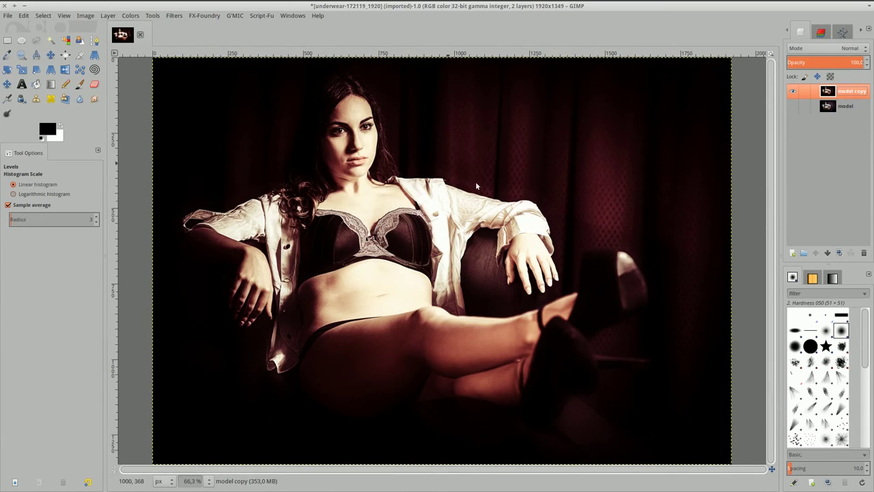
pyautogui.click(792, 106)
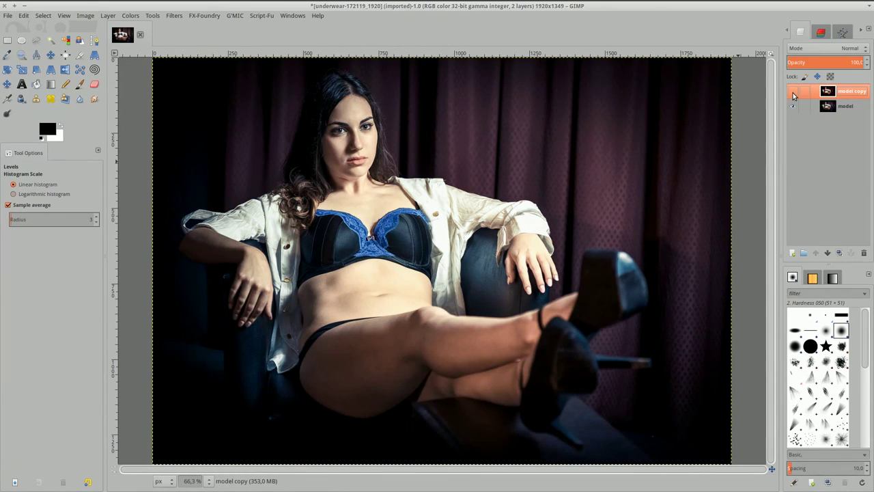
pyautogui.click(793, 94)
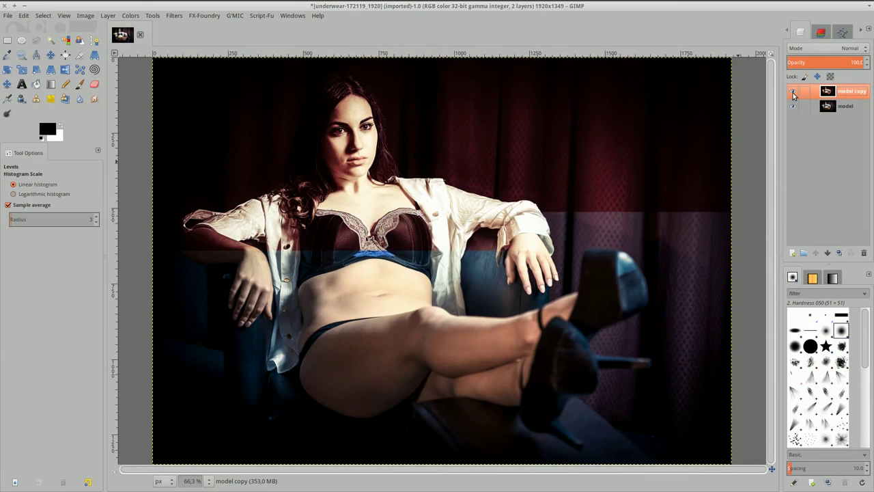